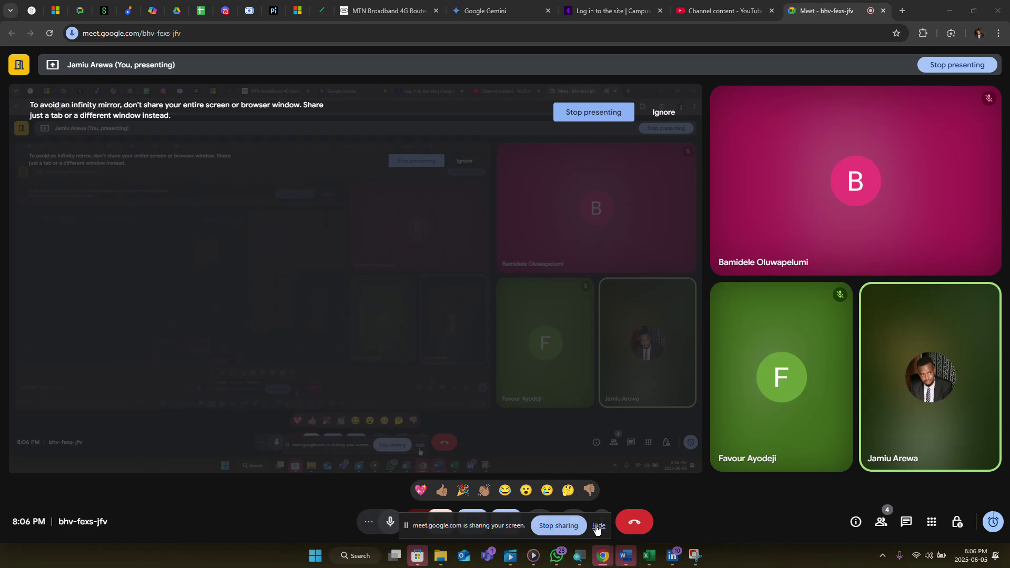
- Hide the screen-sharing notice of the Meet call and switch to the Excel Class.xlsx workbook in Excel
{"action": "left_click", "coordinate": [598, 526]}
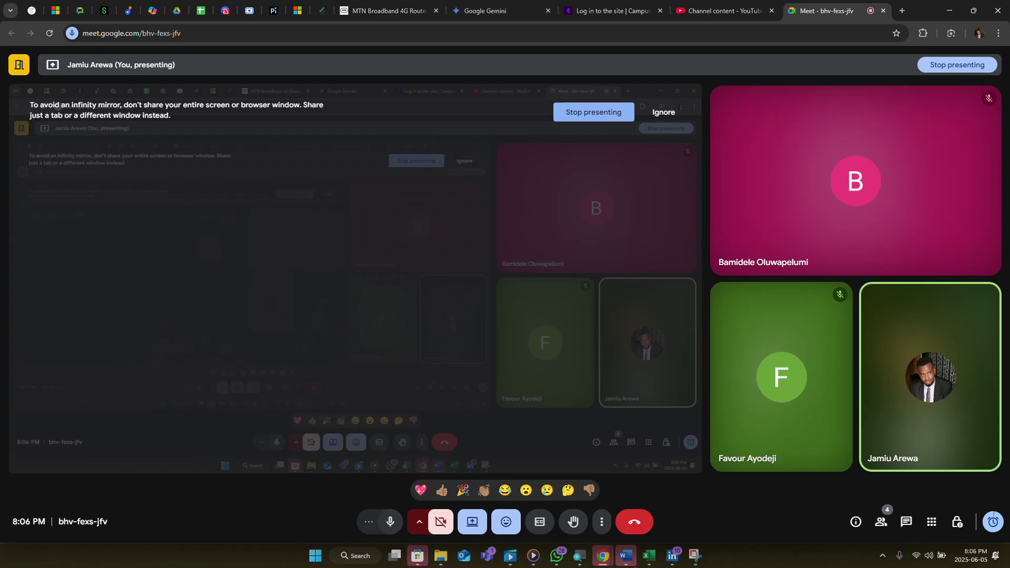
{"action": "mouse_move", "coordinate": [648, 562]}
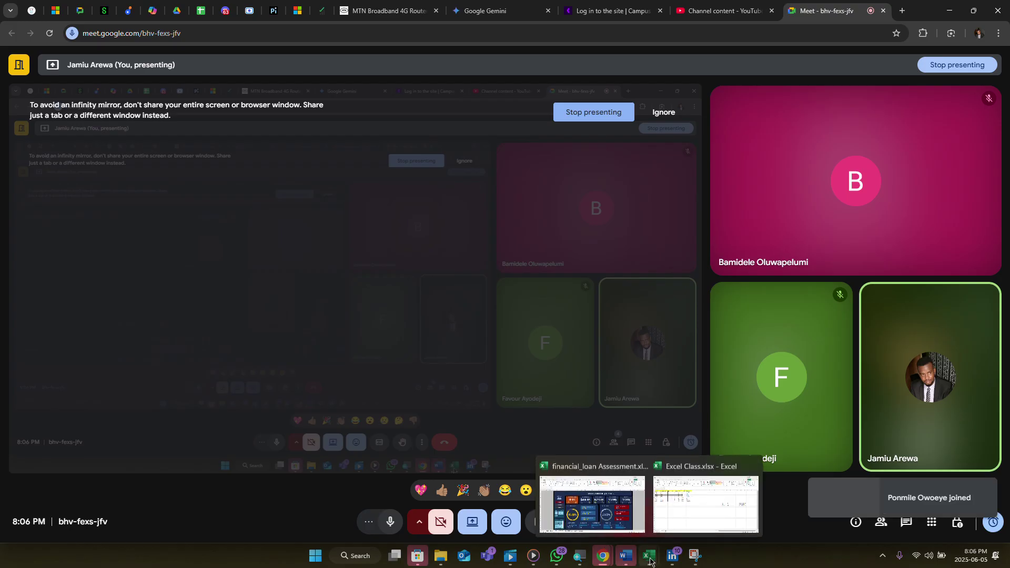
{"action": "left_click", "coordinate": [686, 514]}
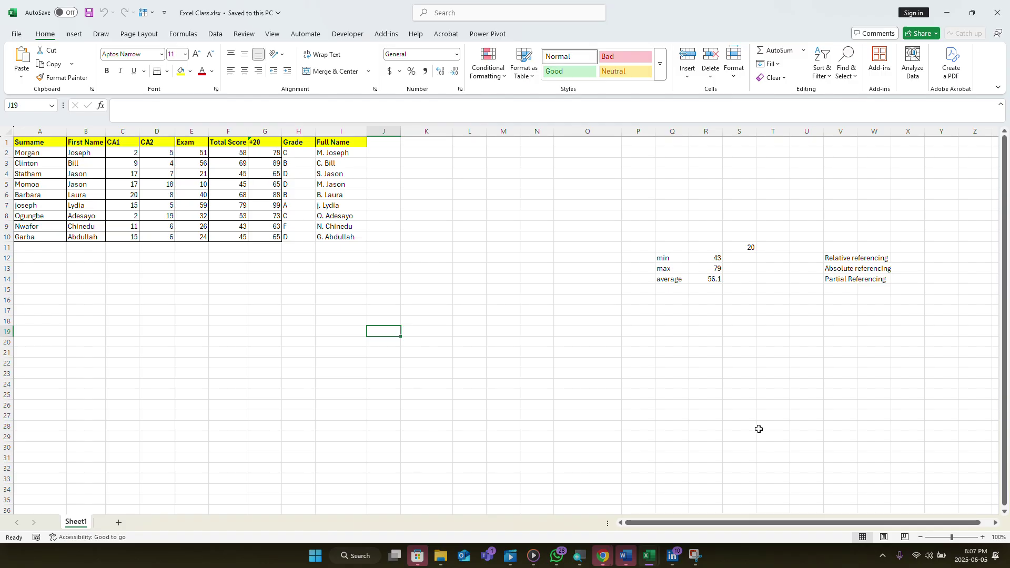
- Open the Electronic Sales.xlsx workbook from the Teknowledge folder in File Explorer and show the first columns of its sales table
{"action": "left_click", "coordinate": [950, 14]}
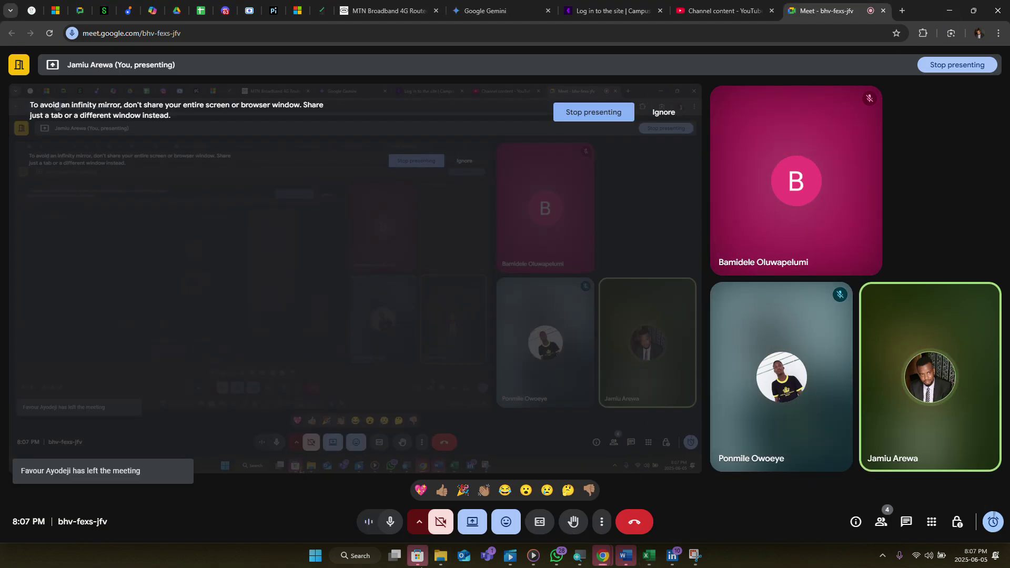
{"action": "mouse_move", "coordinate": [439, 554]}
{"action": "mouse_move", "coordinate": [479, 498]}
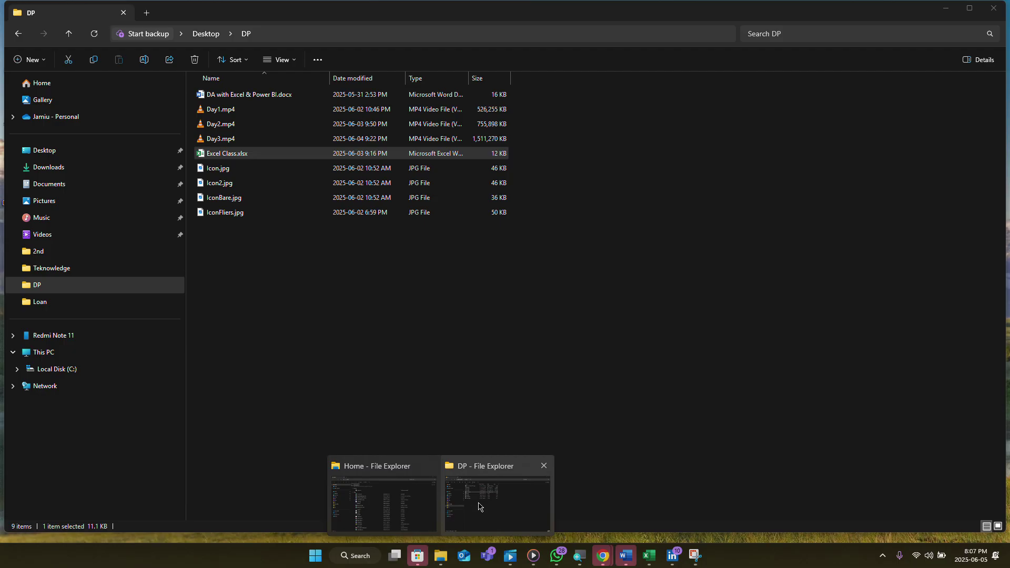
{"action": "left_click", "coordinate": [479, 507]}
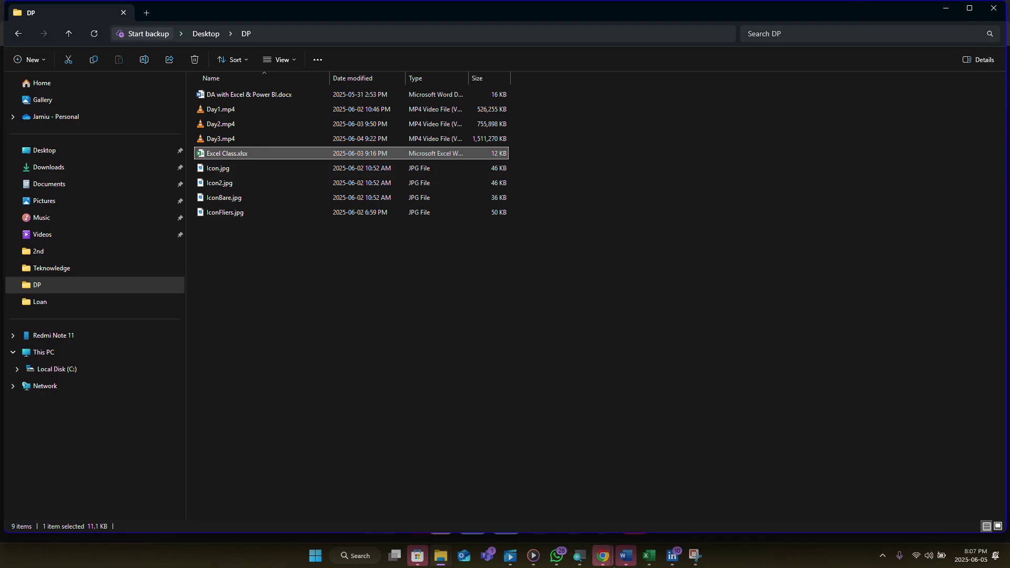
{"action": "mouse_move", "coordinate": [649, 560]}
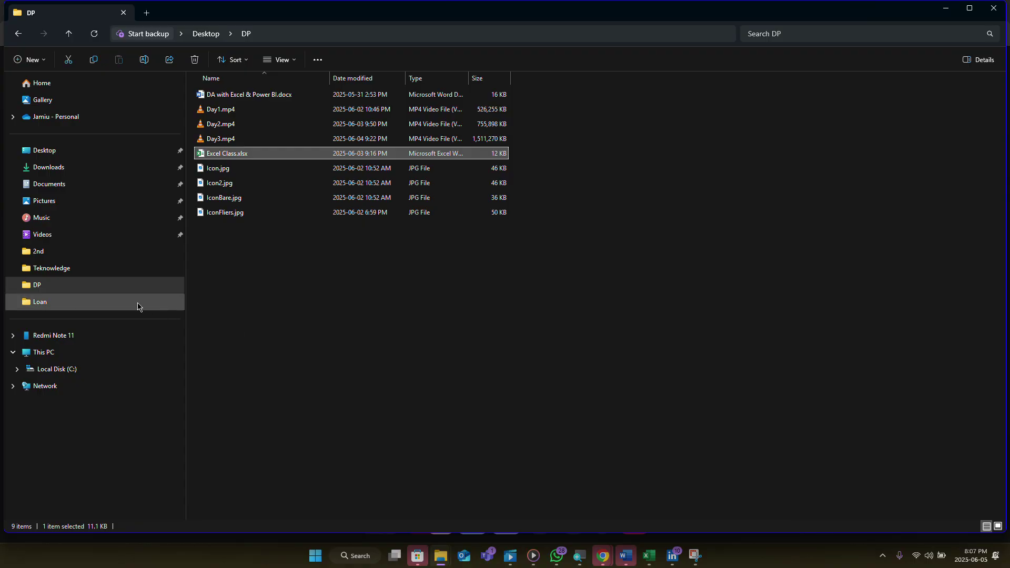
{"action": "left_click", "coordinate": [112, 300]}
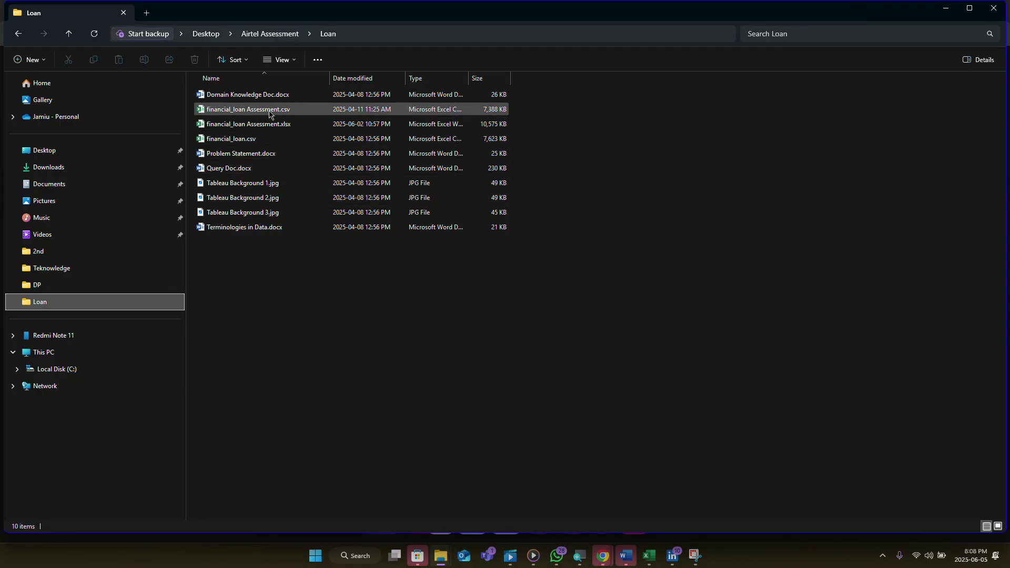
{"action": "left_click", "coordinate": [58, 272]}
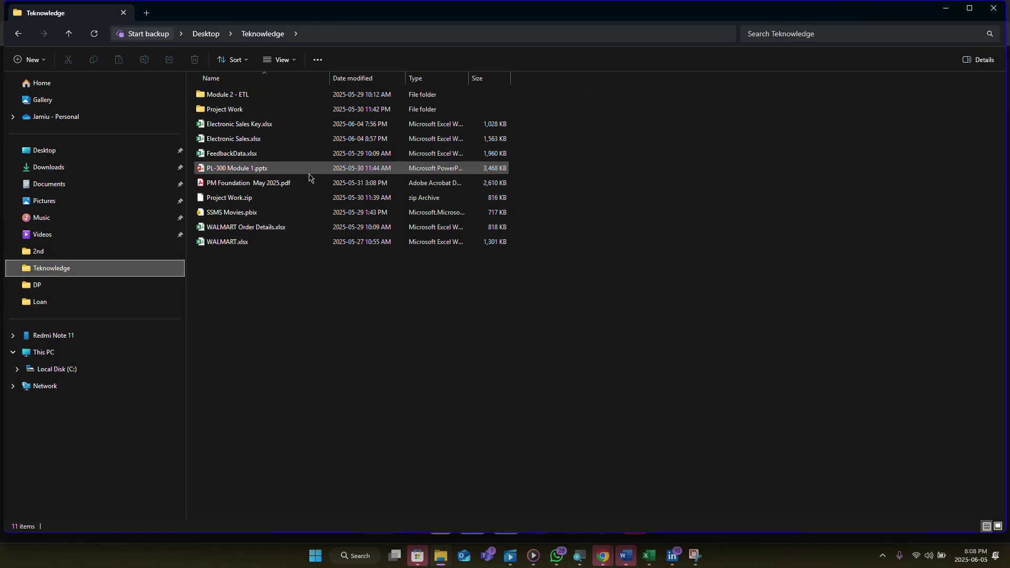
{"action": "double_click", "coordinate": [283, 140]}
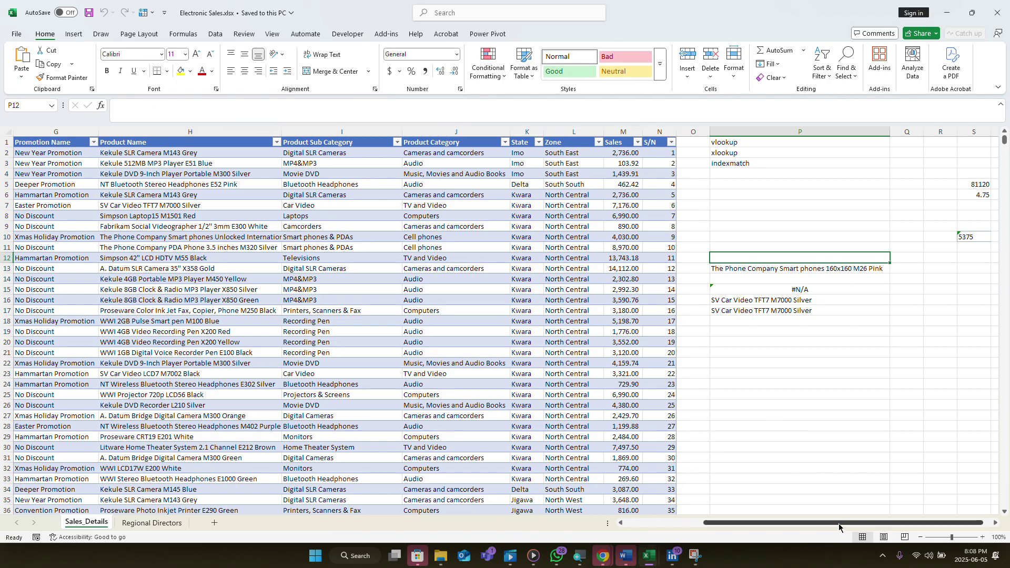
{"action": "left_click_drag", "start_coordinate": [839, 522], "coordinate": [791, 523]}
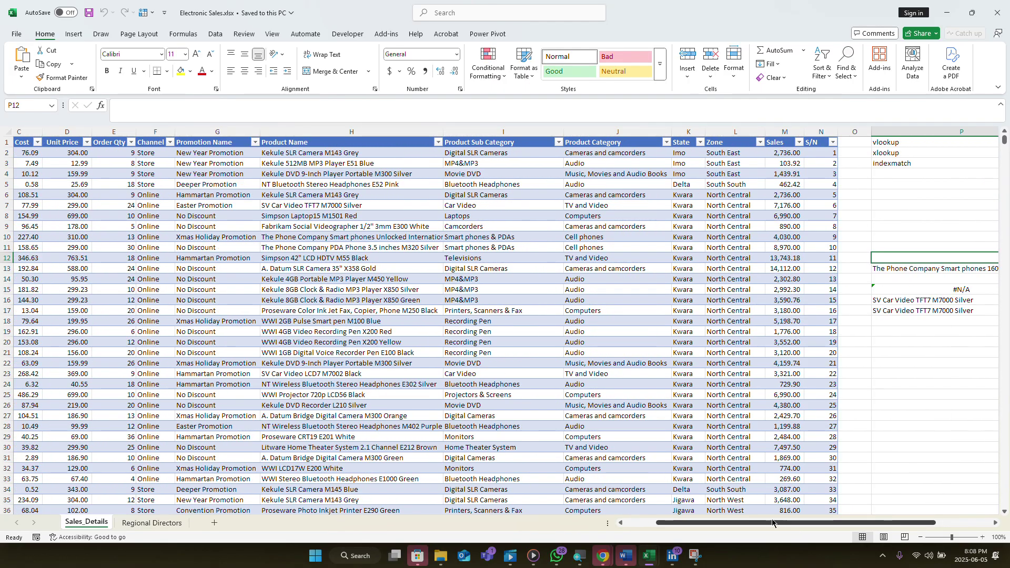
{"action": "left_click_drag", "start_coordinate": [757, 523], "coordinate": [727, 523]}
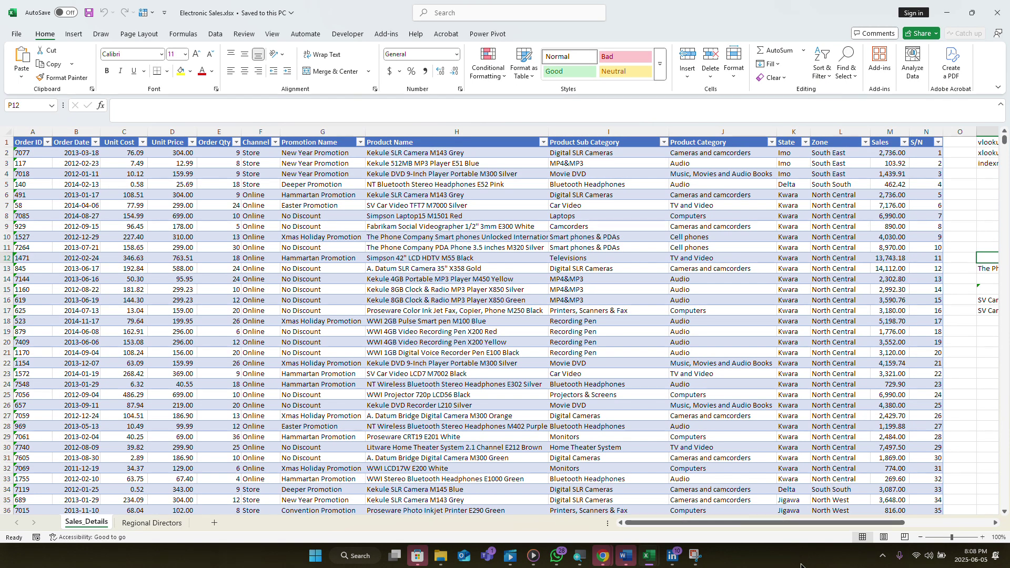
- Switch to the Google Meet call in Chrome and open the further options for the newly joined participant
{"action": "mouse_move", "coordinate": [603, 554]}
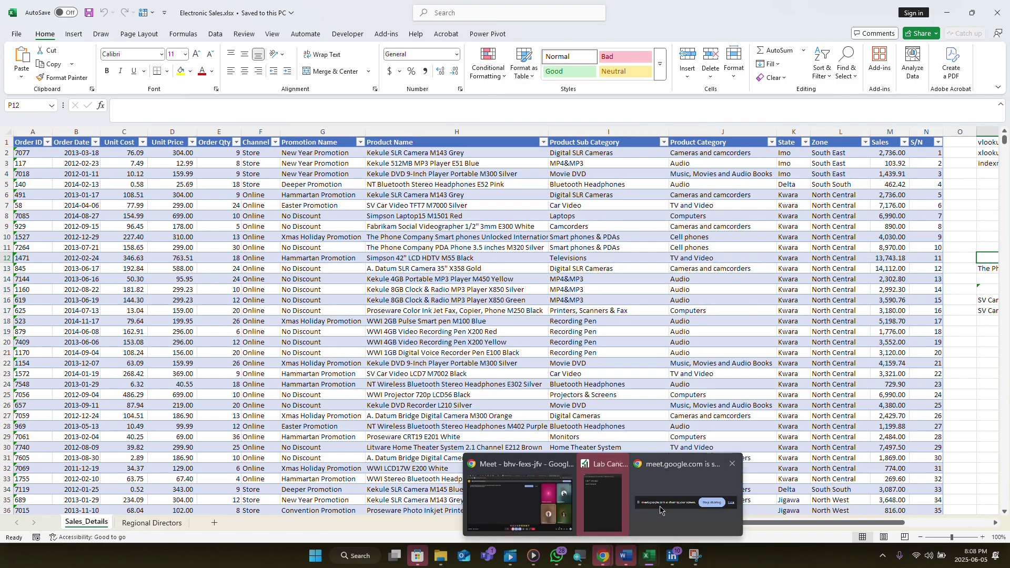
{"action": "mouse_move", "coordinate": [601, 499]}
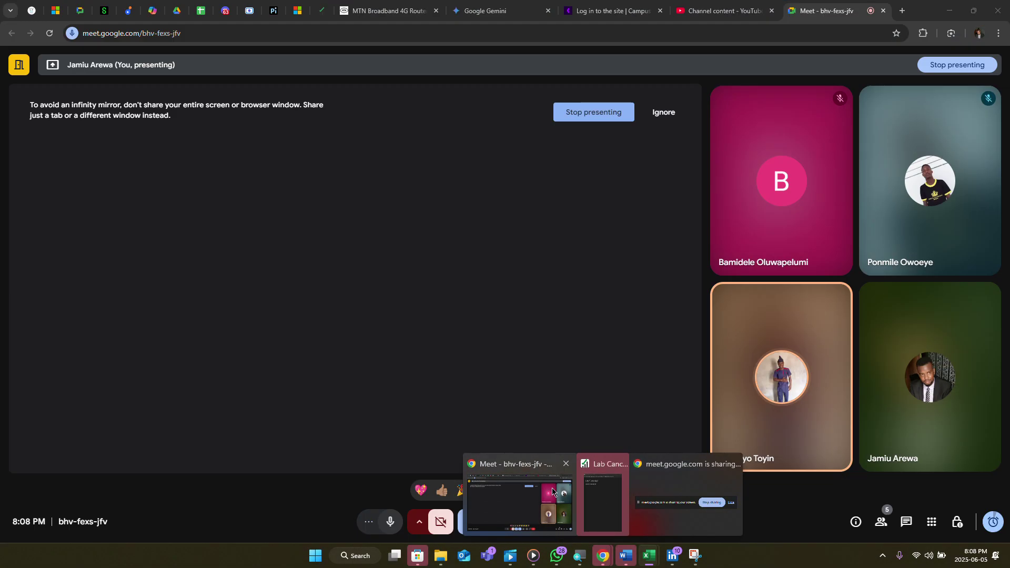
{"action": "left_click", "coordinate": [553, 492]}
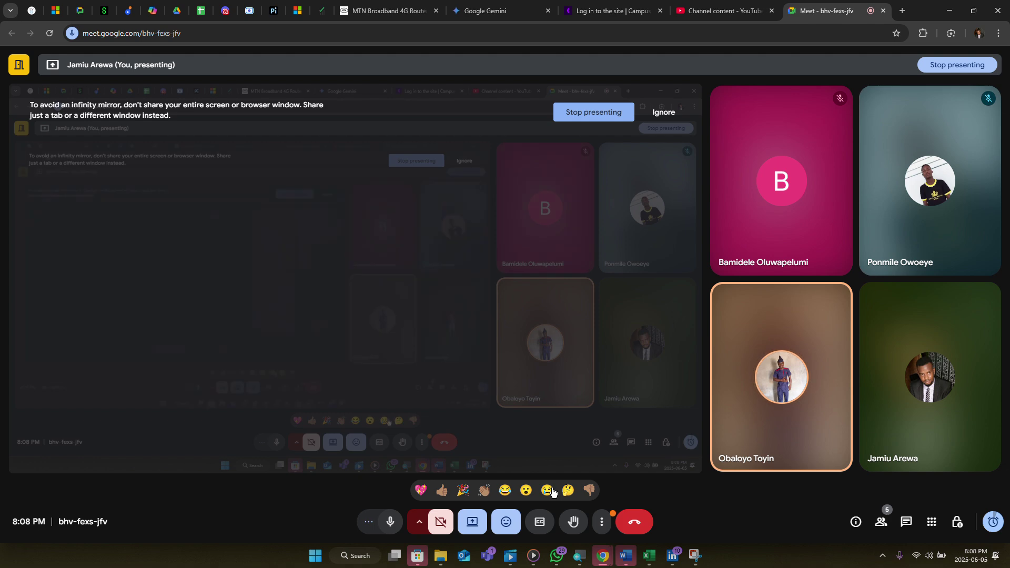
{"action": "mouse_move", "coordinate": [820, 310]}
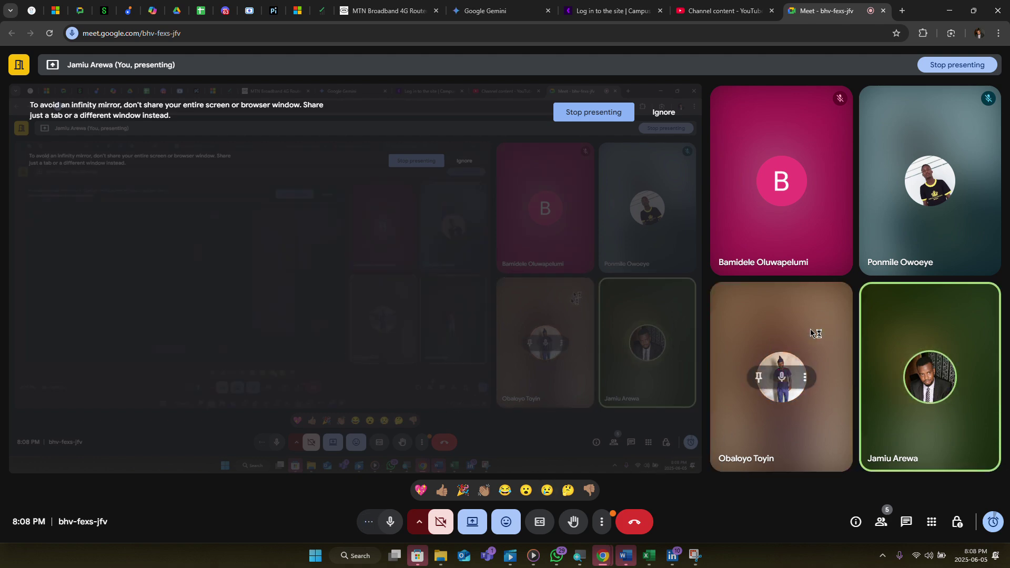
{"action": "left_click", "coordinate": [806, 377]}
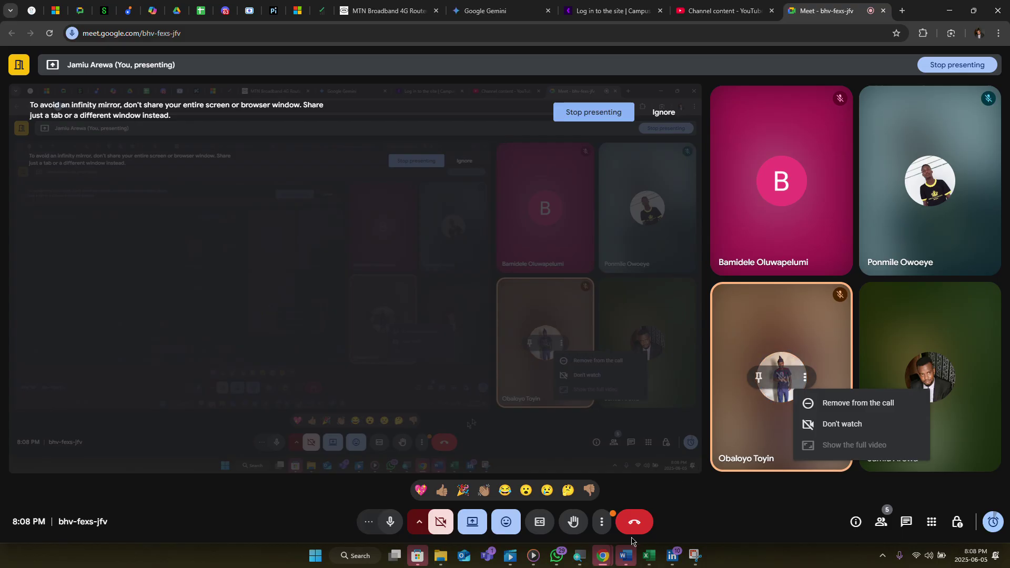
- Close the Excel Class.xlsx workbook and switch back to Electronic Sales.xlsx in Excel
{"action": "mouse_move", "coordinate": [614, 561]}
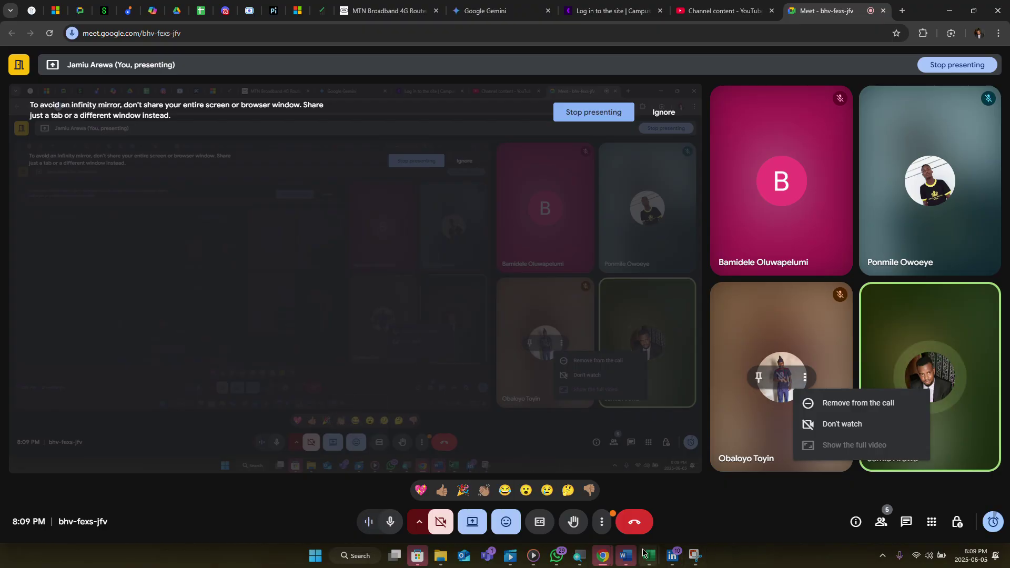
{"action": "mouse_move", "coordinate": [645, 554]}
{"action": "mouse_move", "coordinate": [666, 514]}
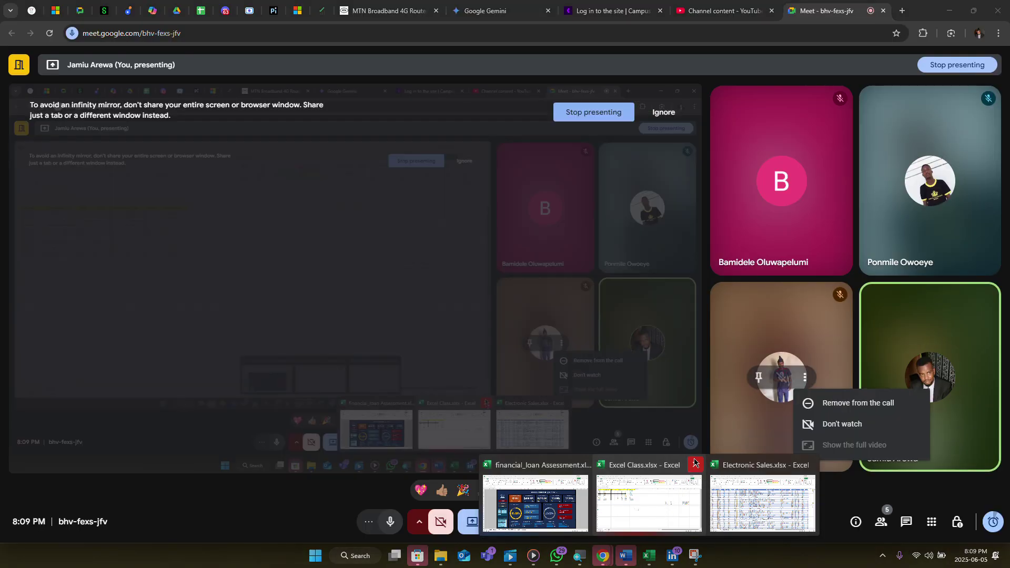
{"action": "left_click", "coordinate": [695, 463]}
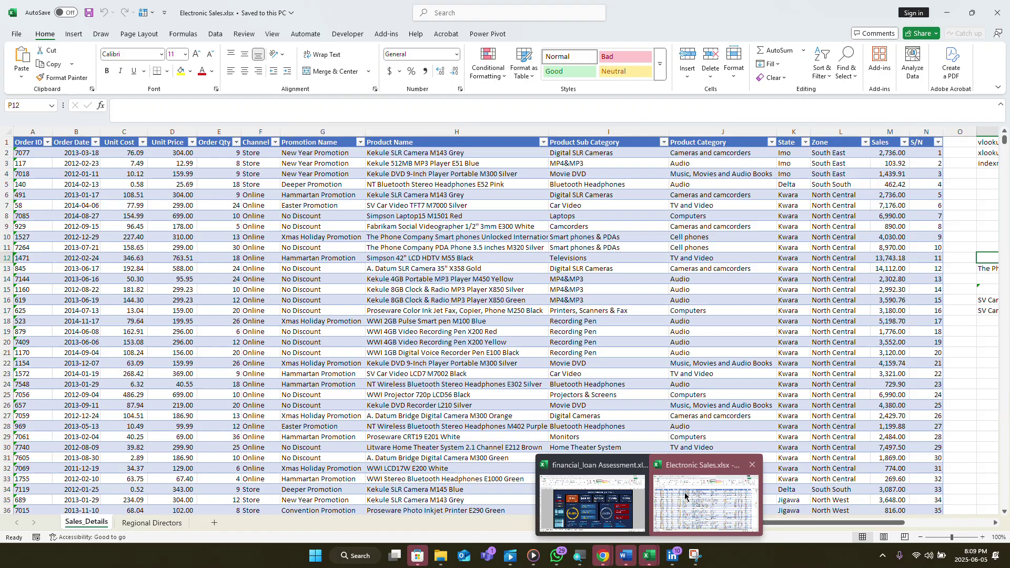
{"action": "left_click", "coordinate": [685, 497]}
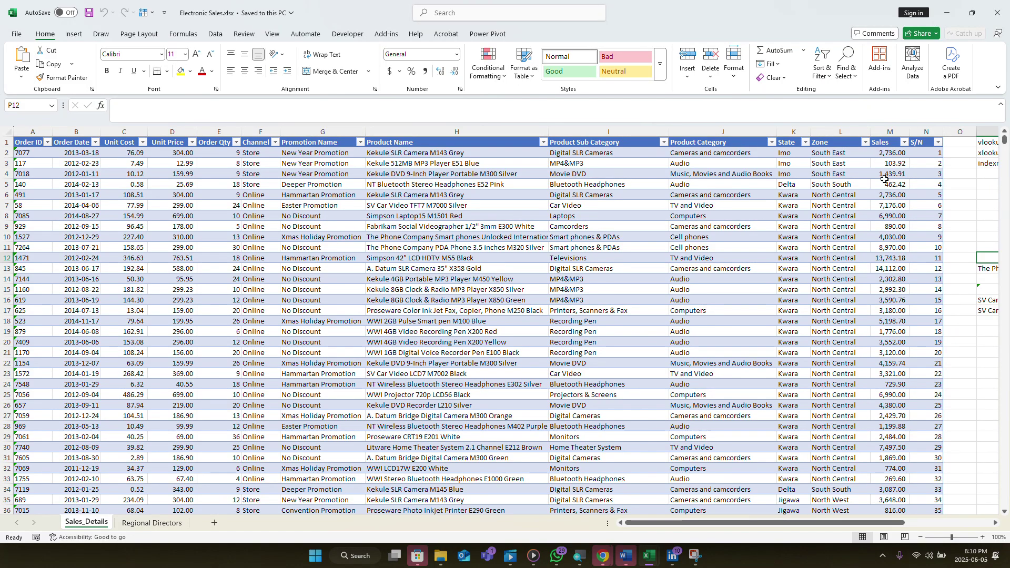
{"action": "scroll", "coordinate": [877, 316], "scroll_direction": "down", "scroll_amount": 8}
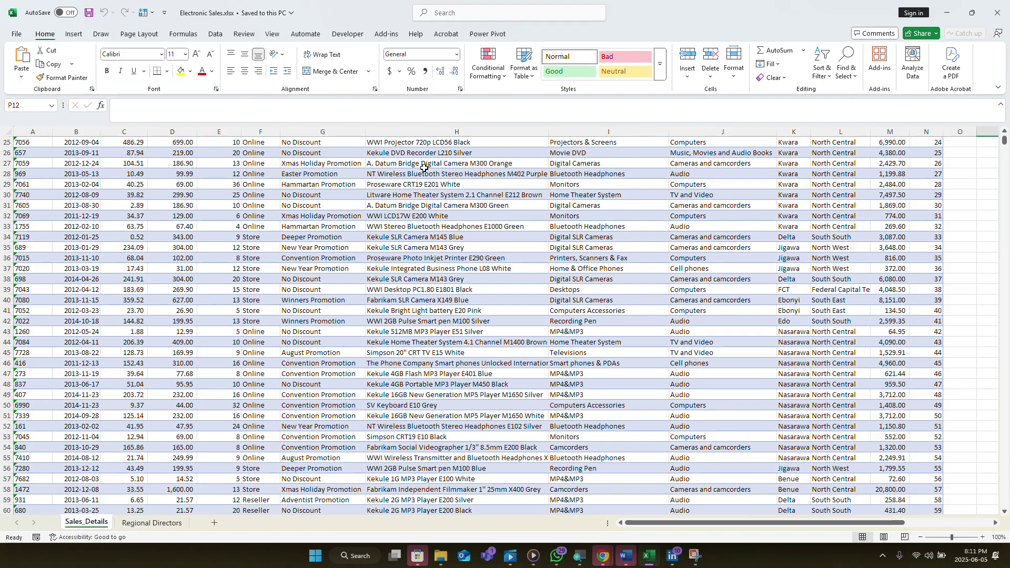
{"action": "scroll", "coordinate": [424, 167], "scroll_direction": "up", "scroll_amount": 8}
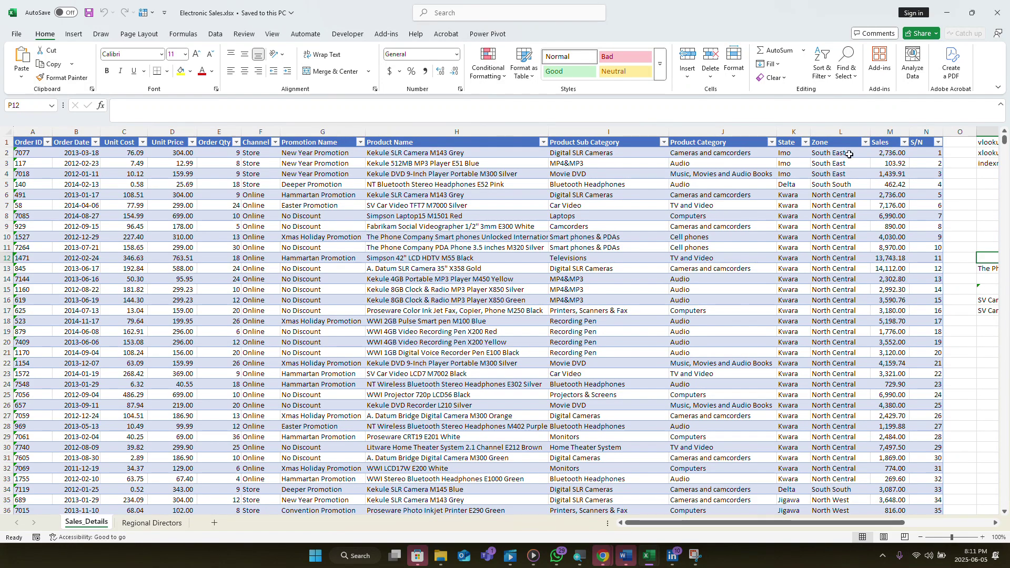
{"action": "left_click", "coordinate": [330, 281]}
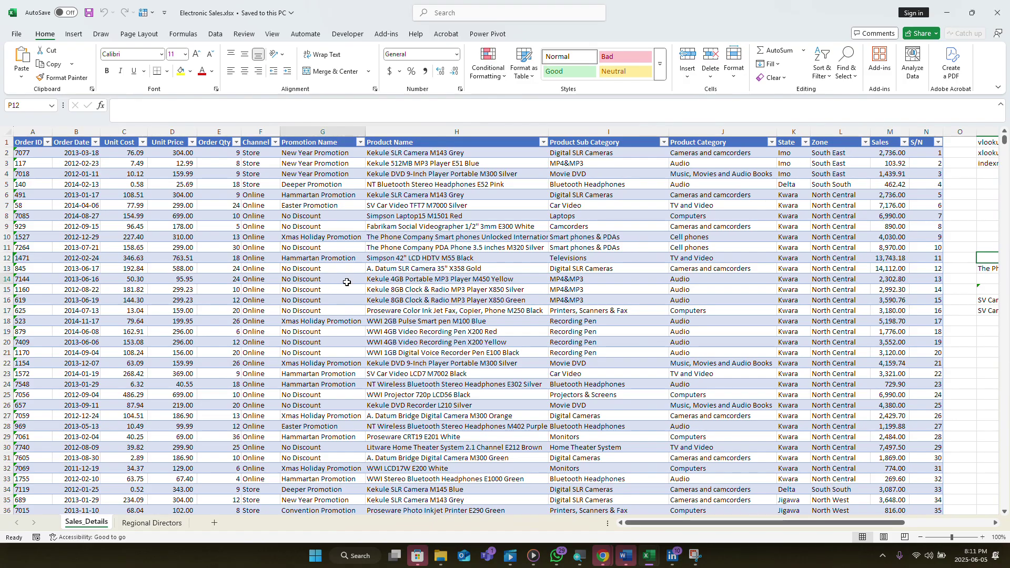
{"action": "left_click", "coordinate": [437, 281]}
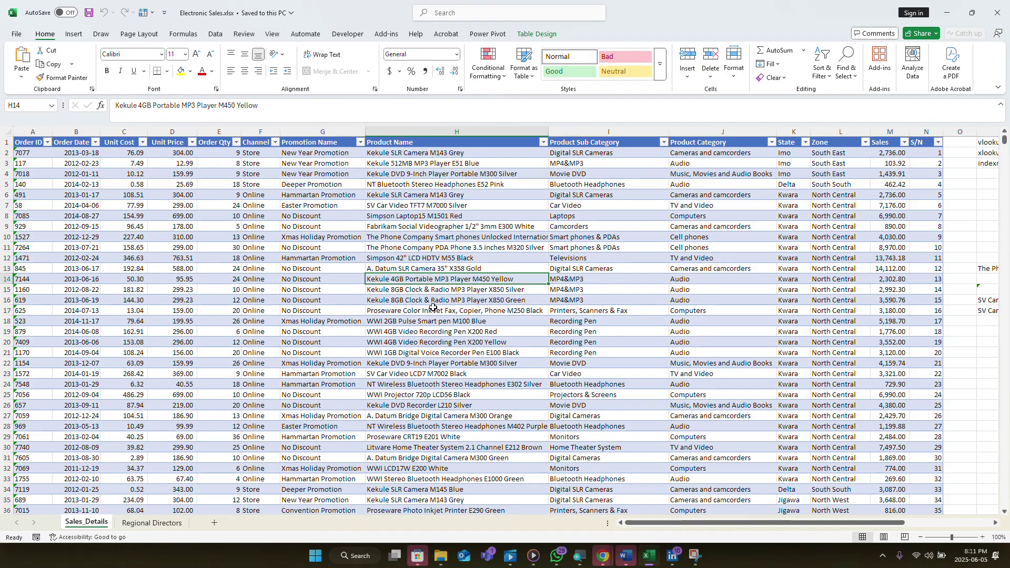
- Add a new worksheet after Sales_Details and enter "Zone with highest sales" in cell A1
{"action": "left_click", "coordinate": [214, 523]}
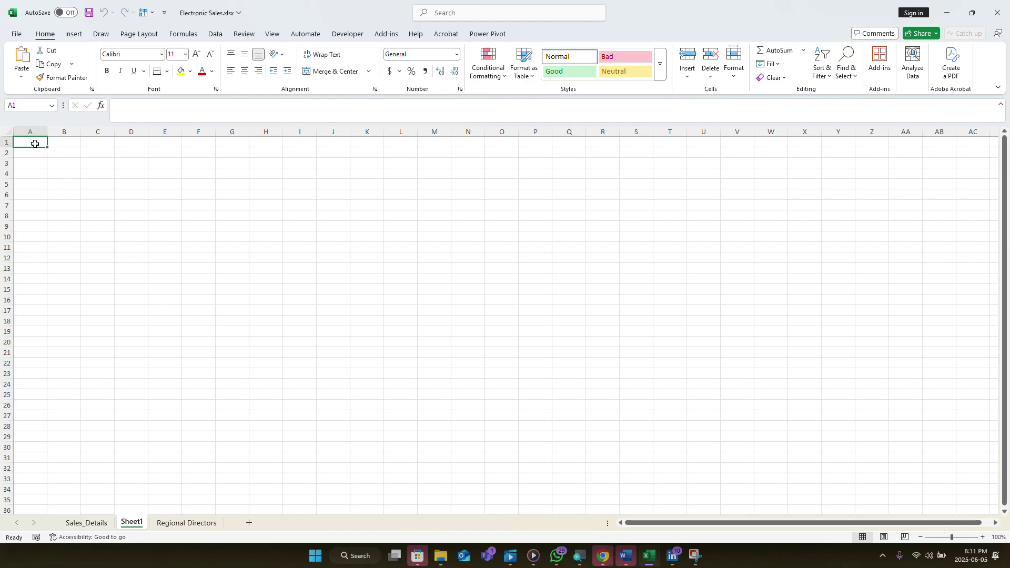
{"action": "type", "text": "Zone with"}
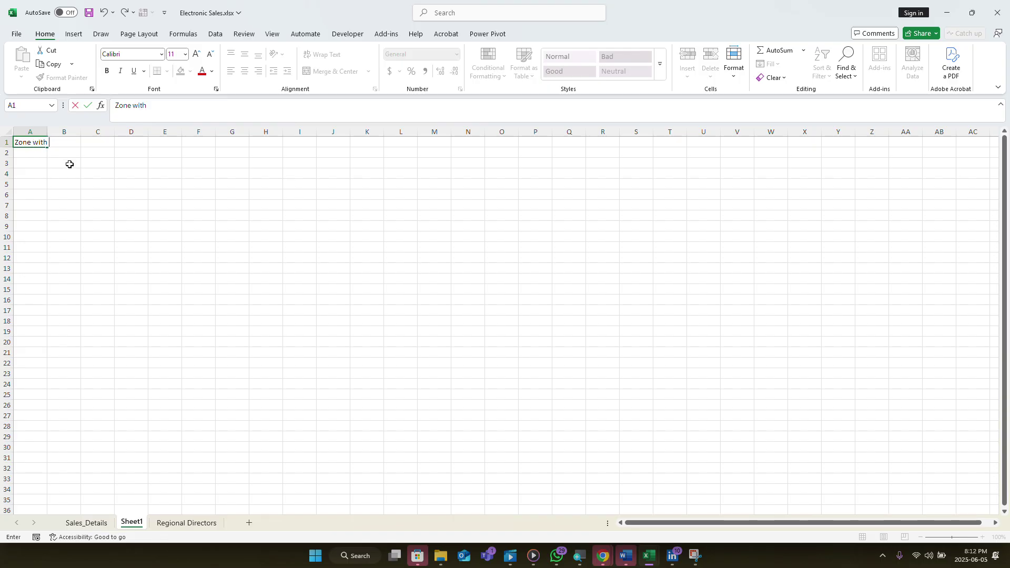
{"action": "type", "text": "ighest sales"}
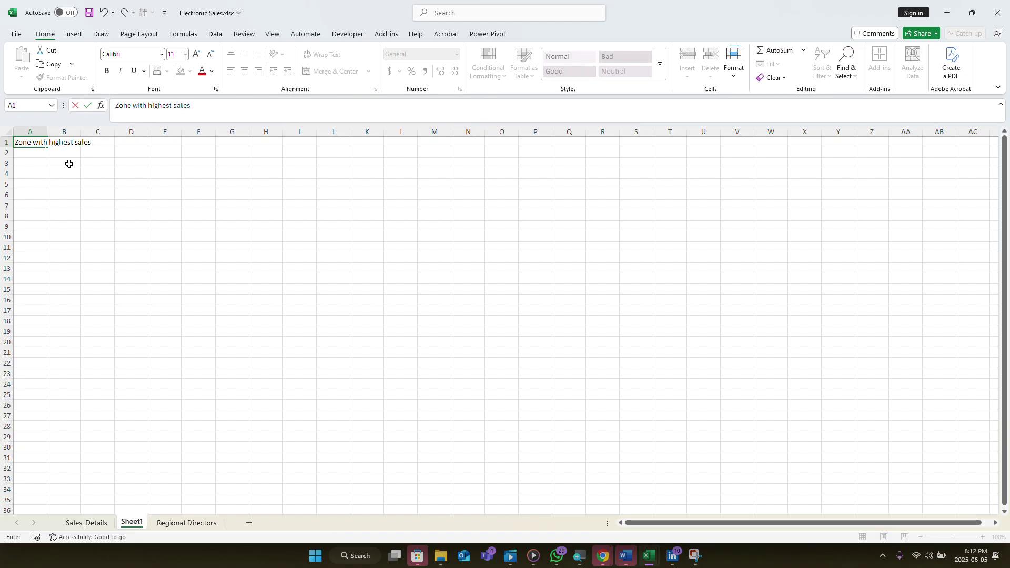
{"action": "left_click", "coordinate": [77, 174]}
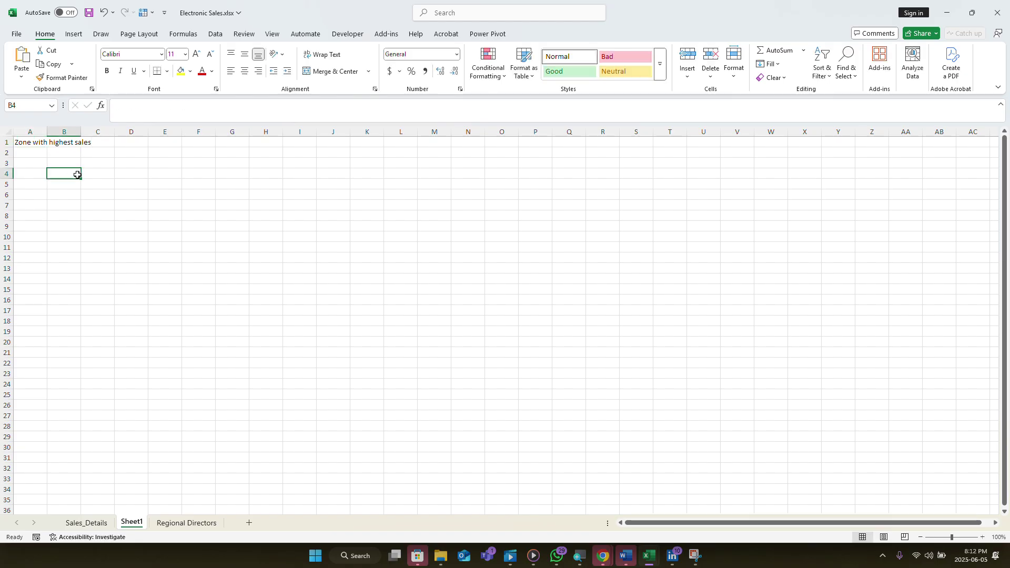
- Start creating a PivotTable from the sales table on the Sales_Details sheet
{"action": "left_click", "coordinate": [87, 524]}
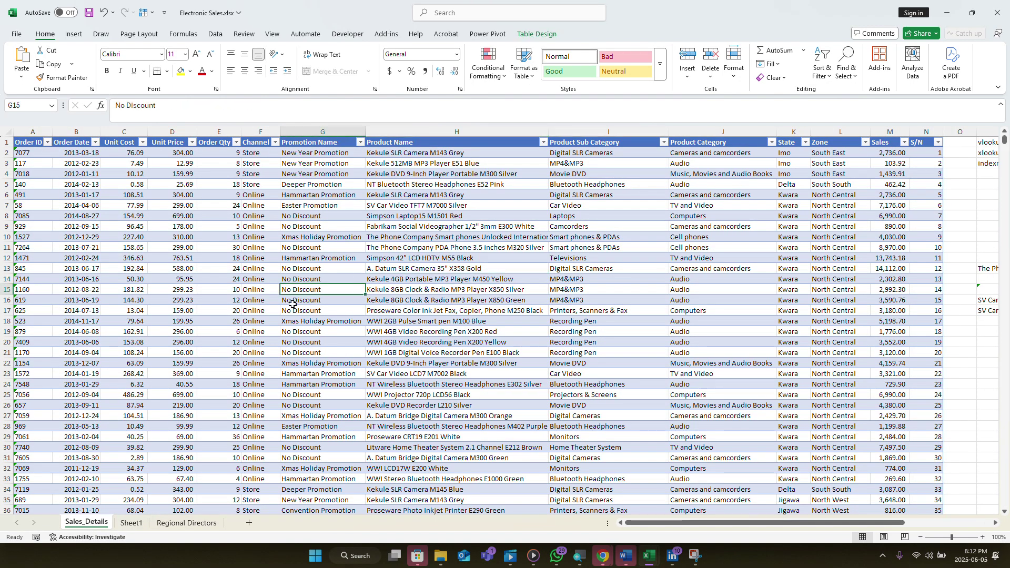
{"action": "left_click", "coordinate": [304, 340]}
{"action": "left_click", "coordinate": [396, 331]}
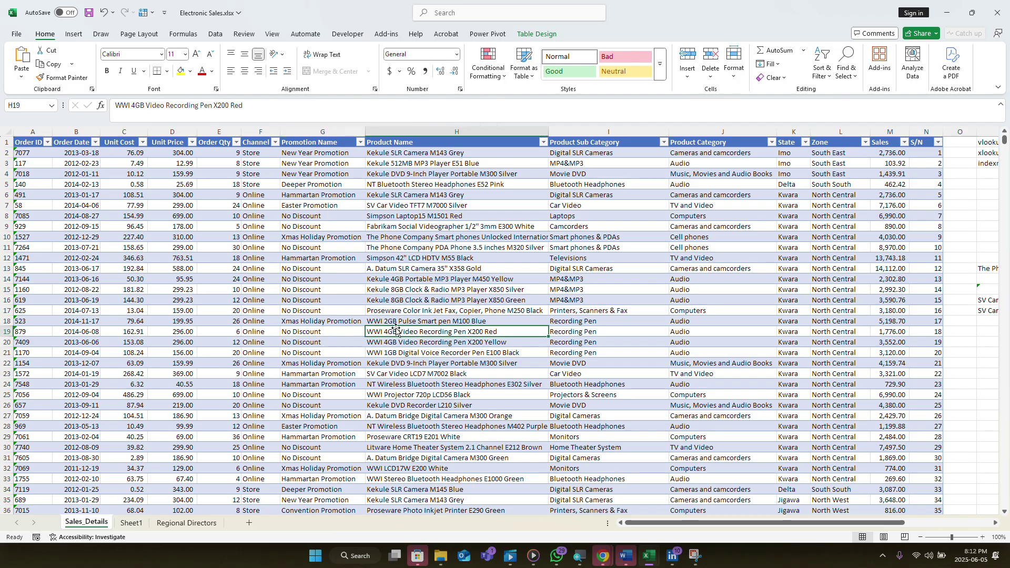
{"action": "left_click", "coordinate": [429, 288]}
{"action": "left_click", "coordinate": [235, 290]}
{"action": "left_click", "coordinate": [311, 322]}
{"action": "left_click", "coordinate": [309, 268]}
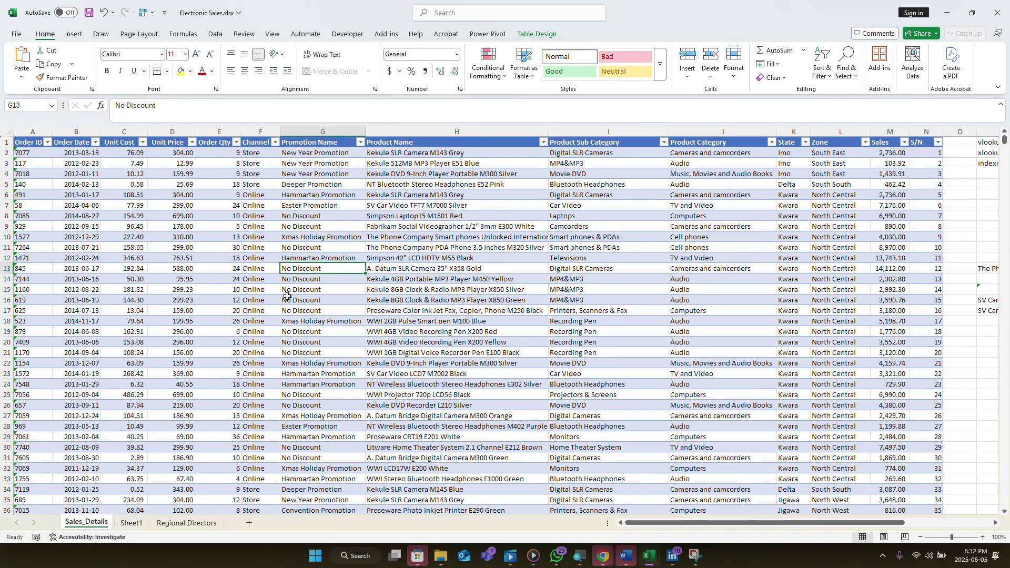
{"action": "left_click", "coordinate": [267, 311]}
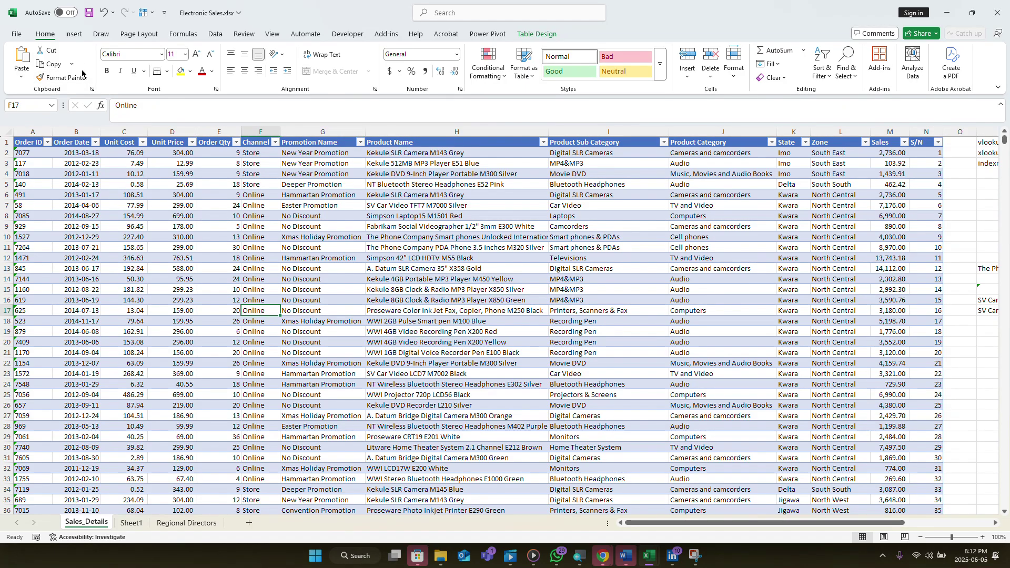
{"action": "left_click", "coordinate": [73, 35]}
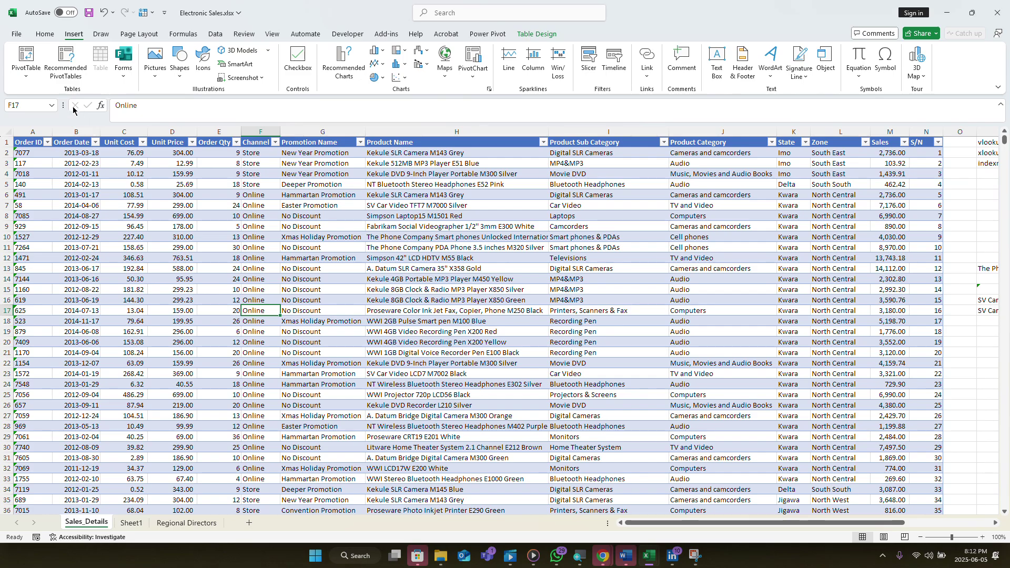
{"action": "left_click", "coordinate": [20, 74]}
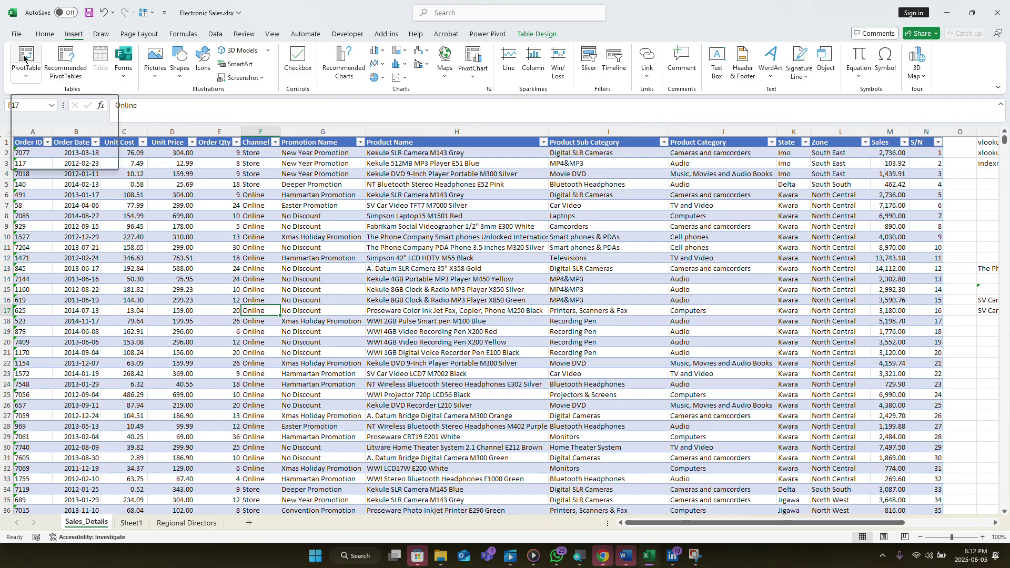
{"action": "left_click", "coordinate": [50, 101]}
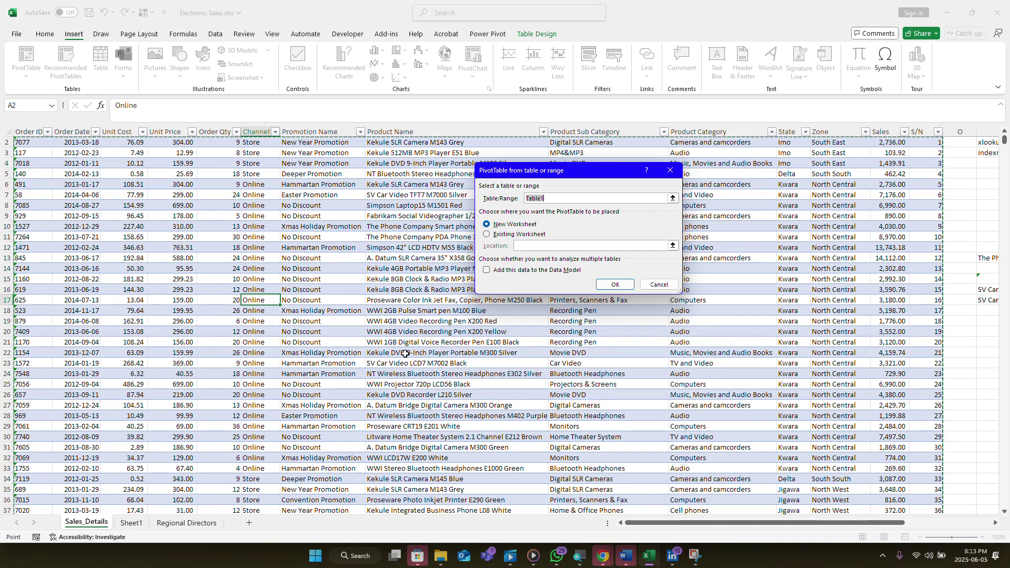
- Create the PivotTable from Table1 on the existing worksheet, located at cell A3 of Sheet1
{"action": "left_click", "coordinate": [487, 234]}
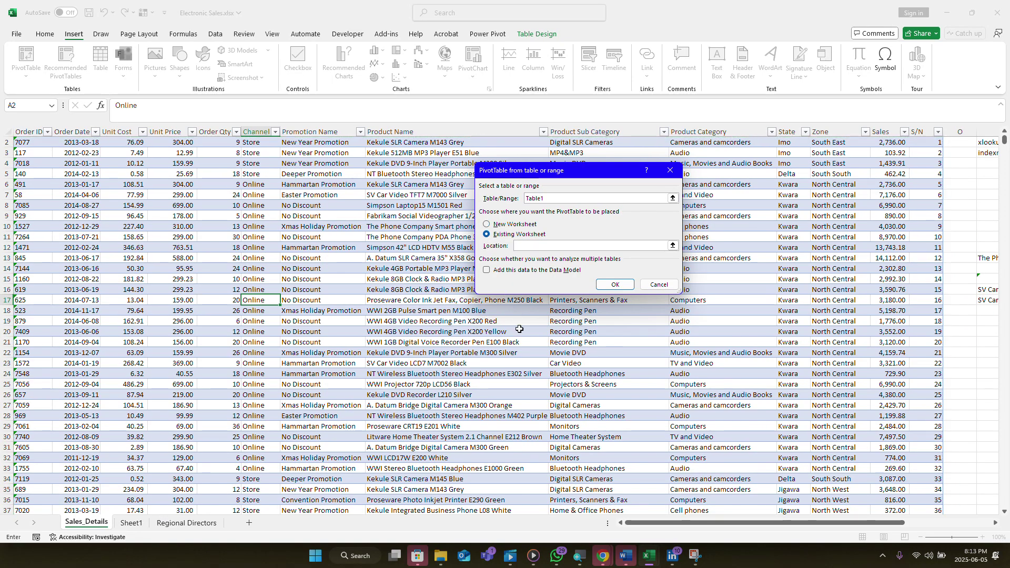
{"action": "left_click", "coordinate": [487, 225]}
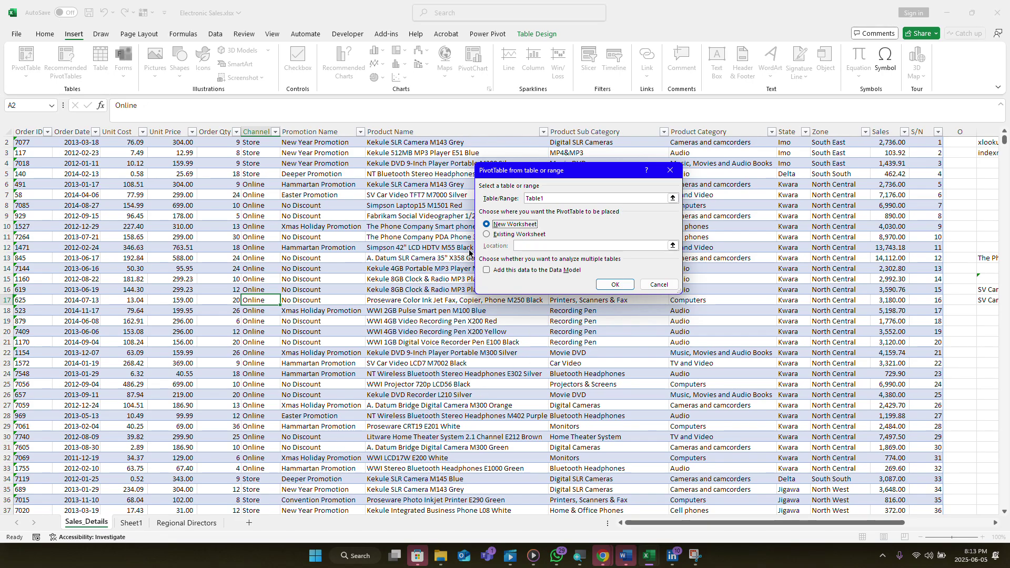
{"action": "left_click", "coordinate": [485, 234]}
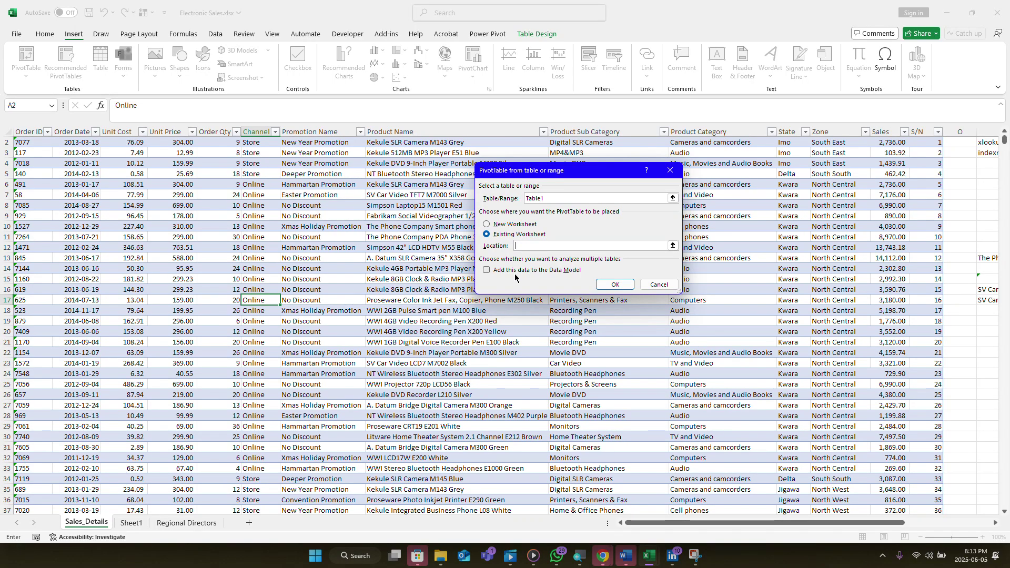
{"action": "left_click", "coordinate": [131, 524]}
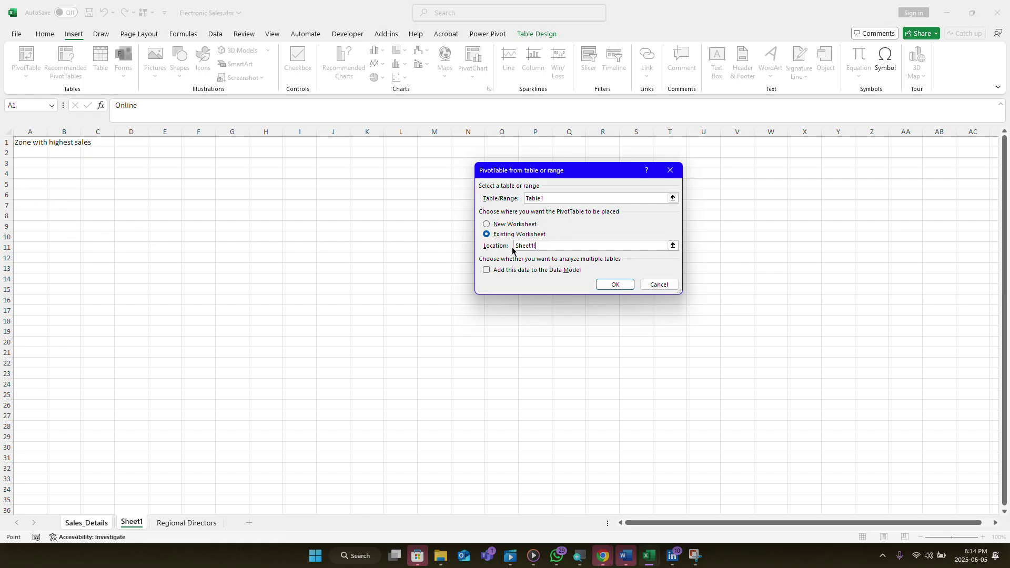
{"action": "left_click", "coordinate": [30, 165]}
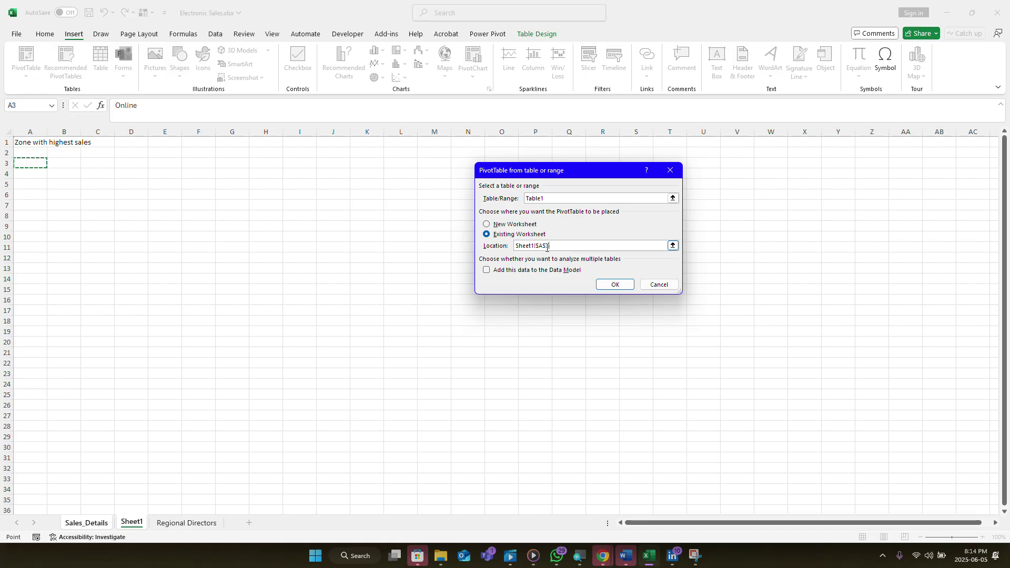
{"action": "left_click", "coordinate": [613, 285]}
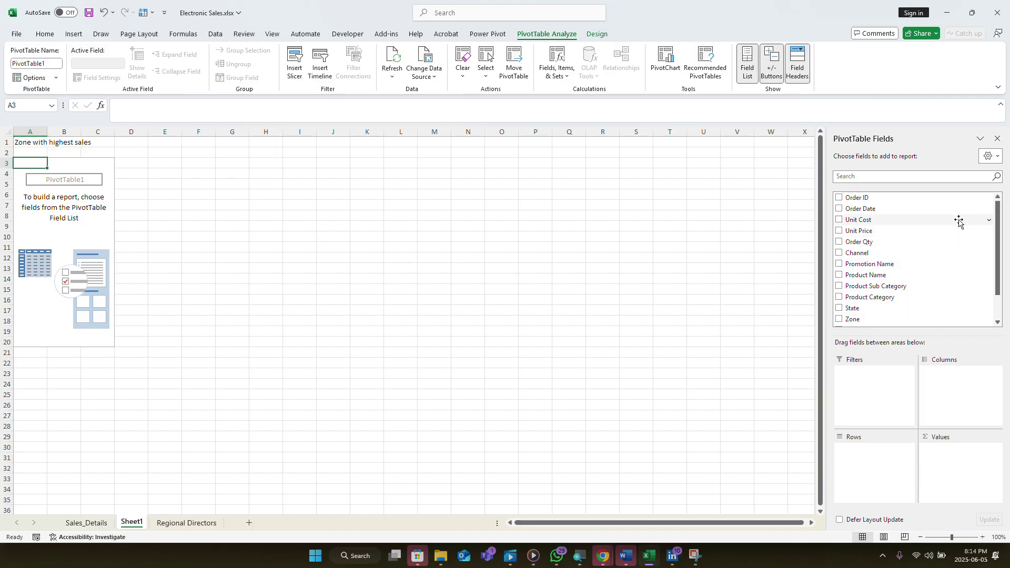
- Look through the fields available for the new PivotTable, from Order ID to S/N
{"action": "scroll", "coordinate": [958, 216], "scroll_direction": "down", "scroll_amount": 1}
{"action": "scroll", "coordinate": [955, 264], "scroll_direction": "up", "scroll_amount": 2}
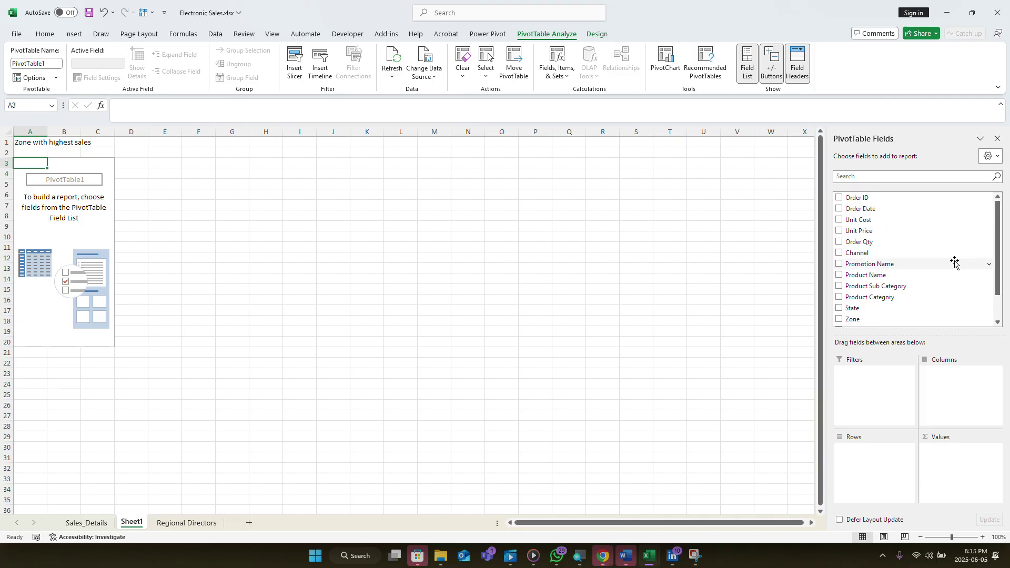
{"action": "scroll", "coordinate": [953, 248], "scroll_direction": "down", "scroll_amount": 1}
{"action": "scroll", "coordinate": [948, 230], "scroll_direction": "up", "scroll_amount": 1}
{"action": "scroll", "coordinate": [948, 230], "scroll_direction": "down", "scroll_amount": 1}
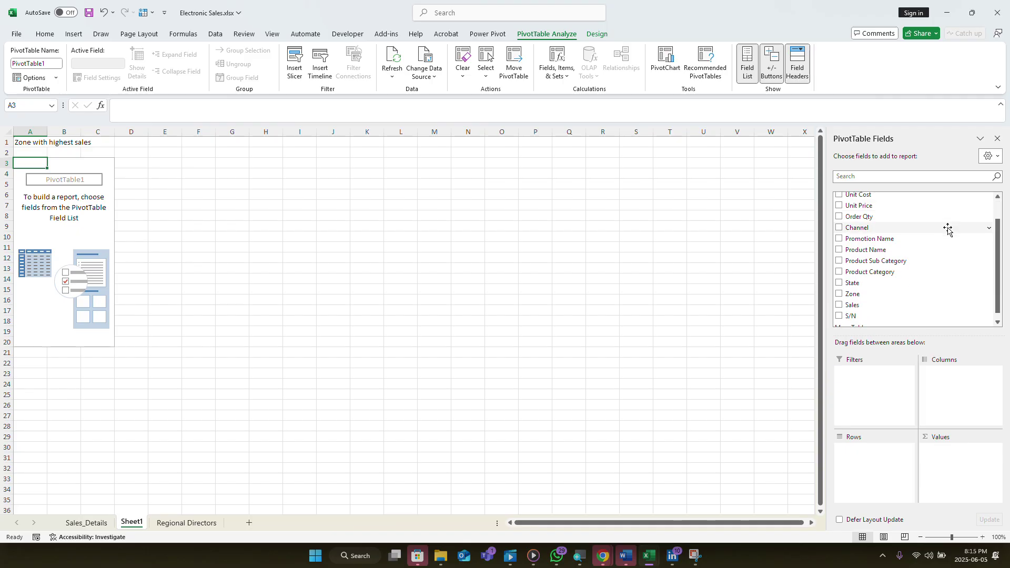
{"action": "scroll", "coordinate": [948, 230], "scroll_direction": "down", "scroll_amount": 1}
{"action": "scroll", "coordinate": [944, 224], "scroll_direction": "up", "scroll_amount": 1}
{"action": "scroll", "coordinate": [941, 216], "scroll_direction": "down", "scroll_amount": 1}
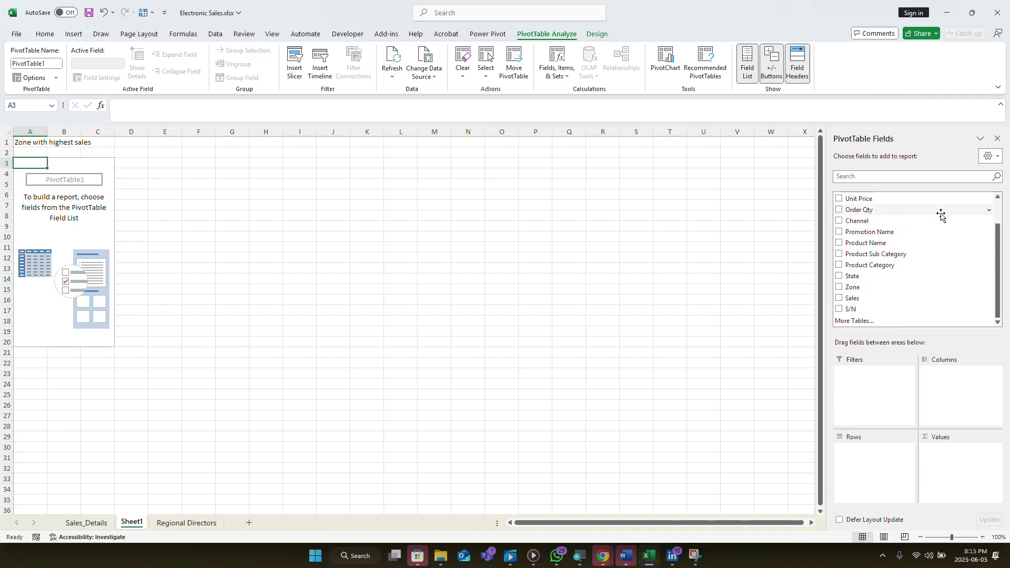
{"action": "scroll", "coordinate": [941, 216], "scroll_direction": "up", "scroll_amount": 1}
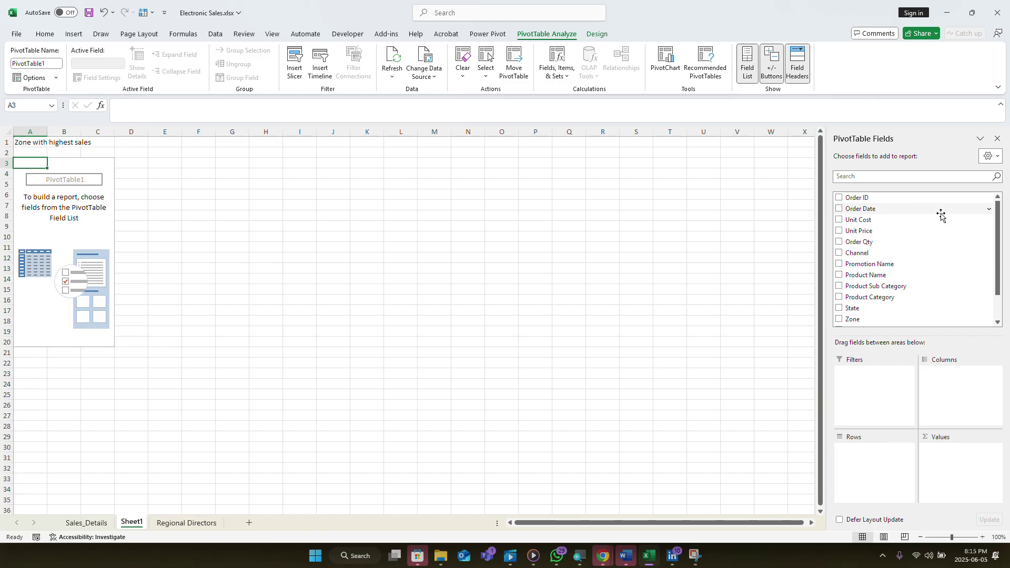
- Add the Zone field to the PivotTable's rows and the Sales field to its values as a sum
{"action": "scroll", "coordinate": [941, 216], "scroll_direction": "down", "scroll_amount": 3}
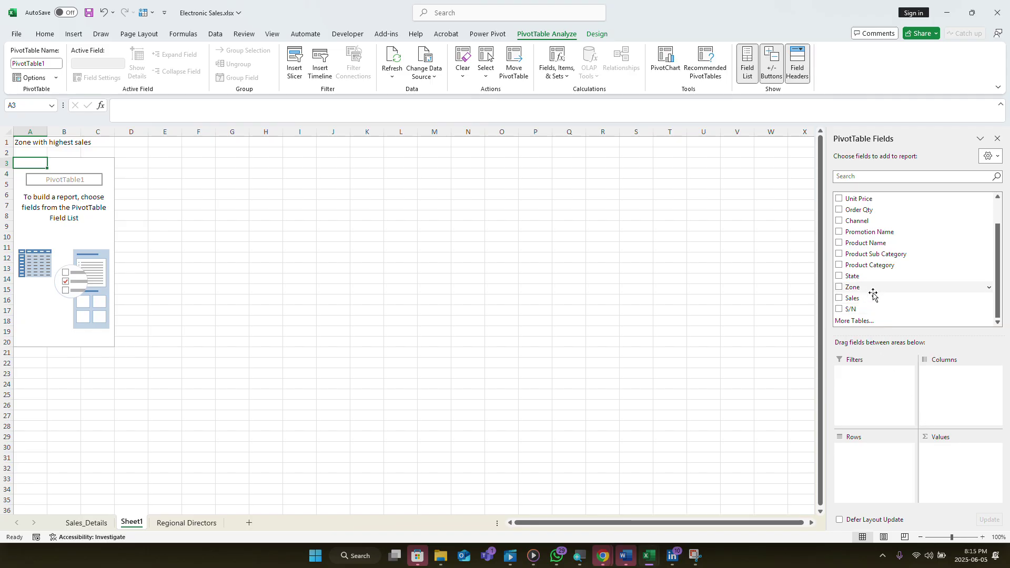
{"action": "left_click_drag", "start_coordinate": [873, 296], "coordinate": [870, 457]}
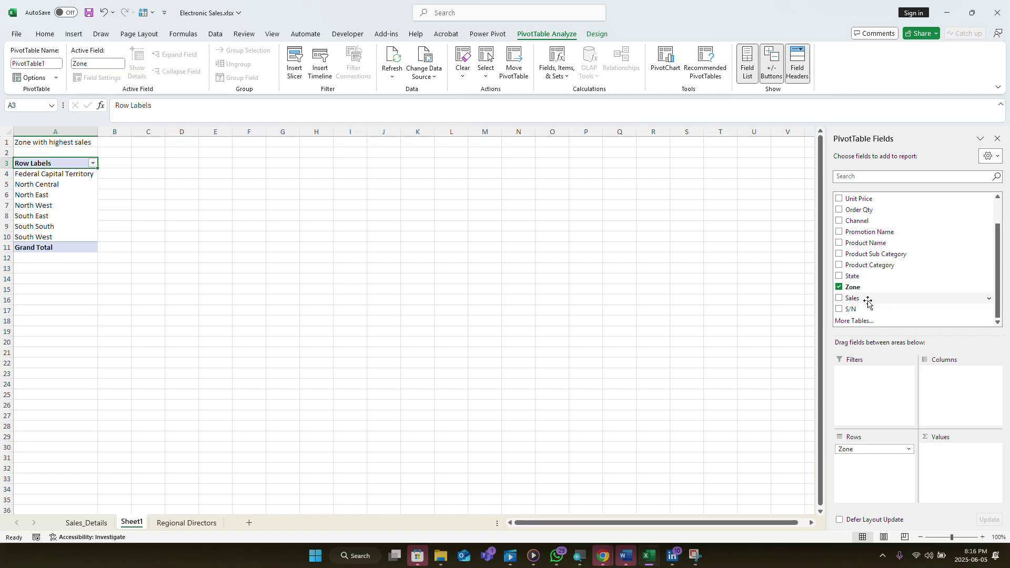
{"action": "left_click_drag", "start_coordinate": [867, 302], "coordinate": [942, 470]}
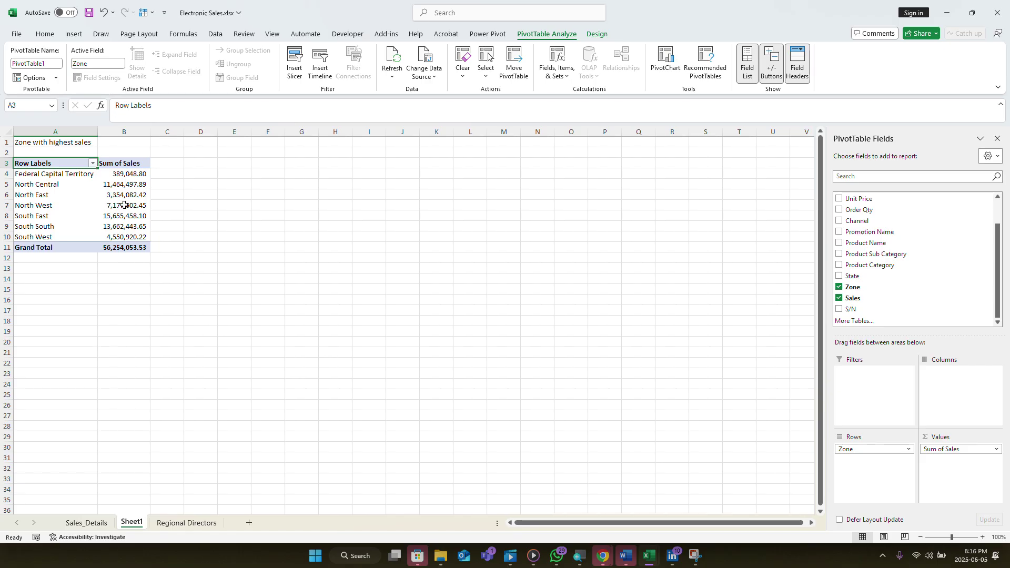
{"action": "mouse_move", "coordinate": [121, 240]}
- Examine the Zone and Sales columns on Sales_Details and the zone list on the Regional Directors sheet
{"action": "left_click", "coordinate": [86, 522]}
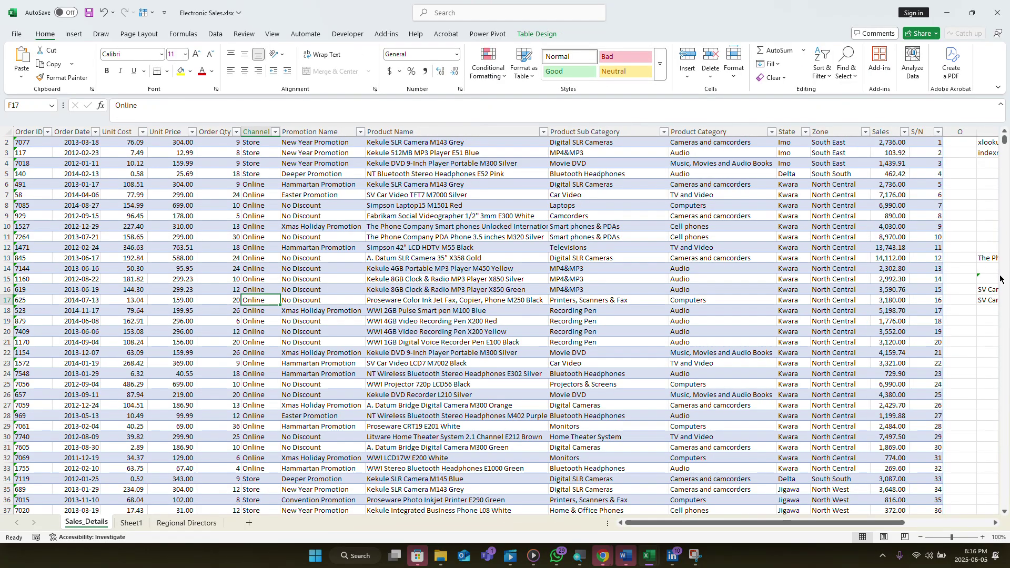
{"action": "left_click_drag", "start_coordinate": [833, 523], "coordinate": [897, 535]}
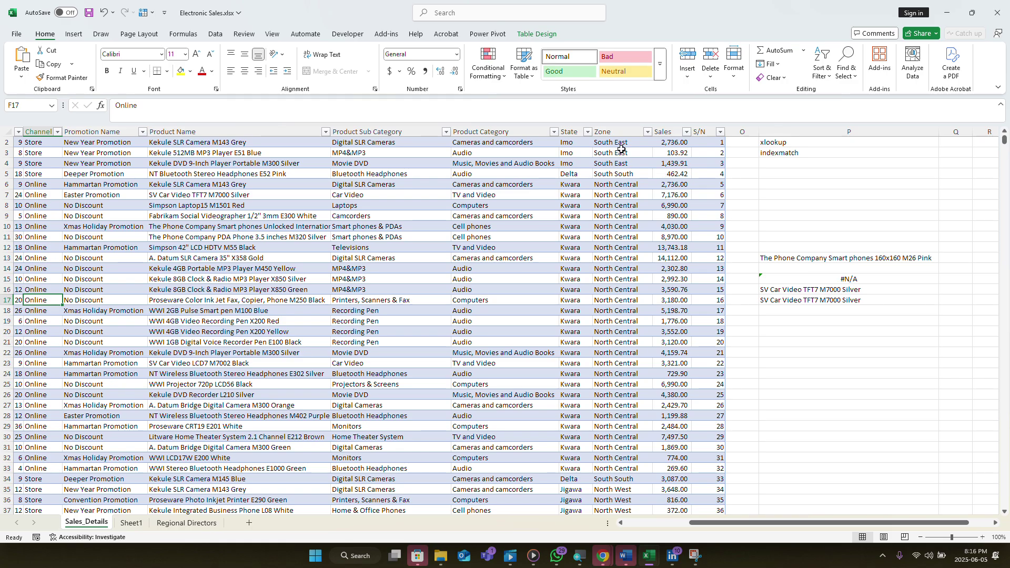
{"action": "scroll", "coordinate": [616, 258], "scroll_direction": "down", "scroll_amount": 3}
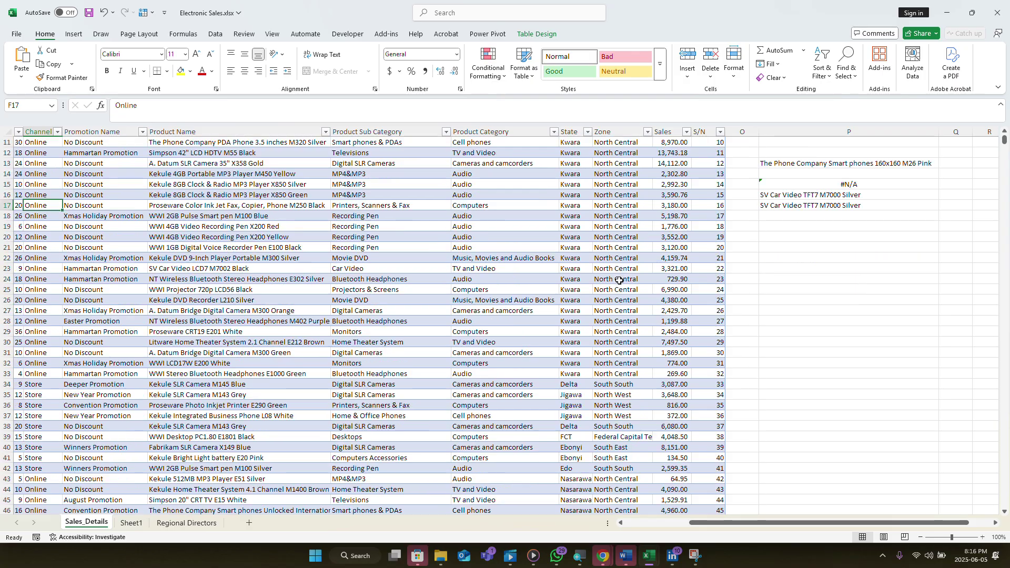
{"action": "scroll", "coordinate": [619, 281], "scroll_direction": "down", "scroll_amount": 1}
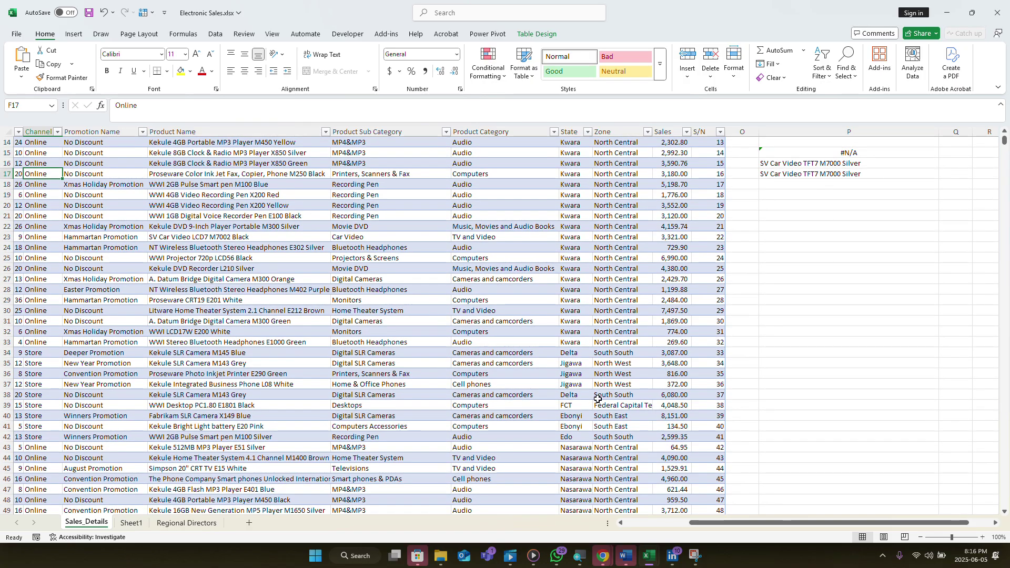
{"action": "scroll", "coordinate": [626, 247], "scroll_direction": "up", "scroll_amount": 4}
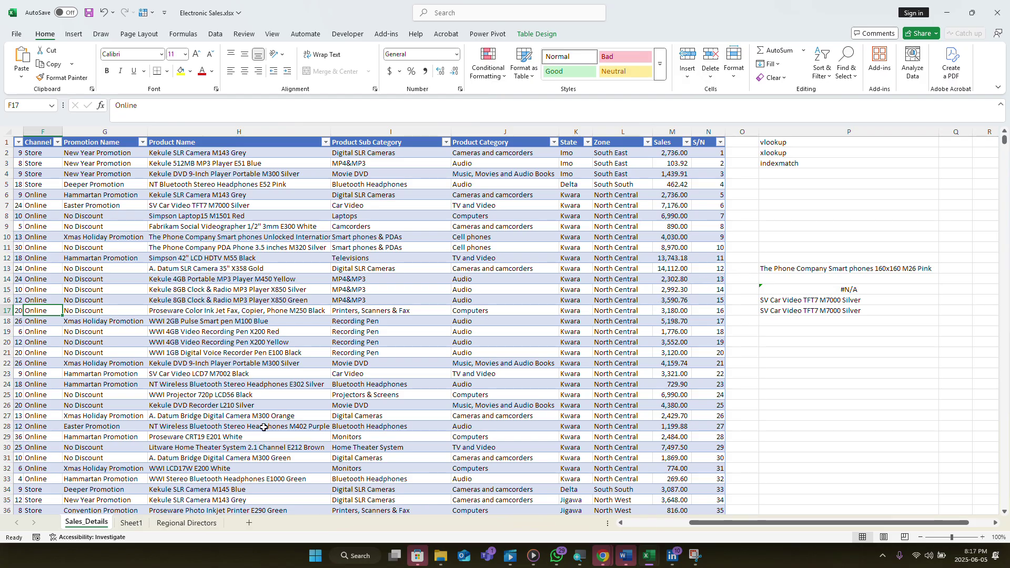
{"action": "left_click", "coordinate": [187, 523]}
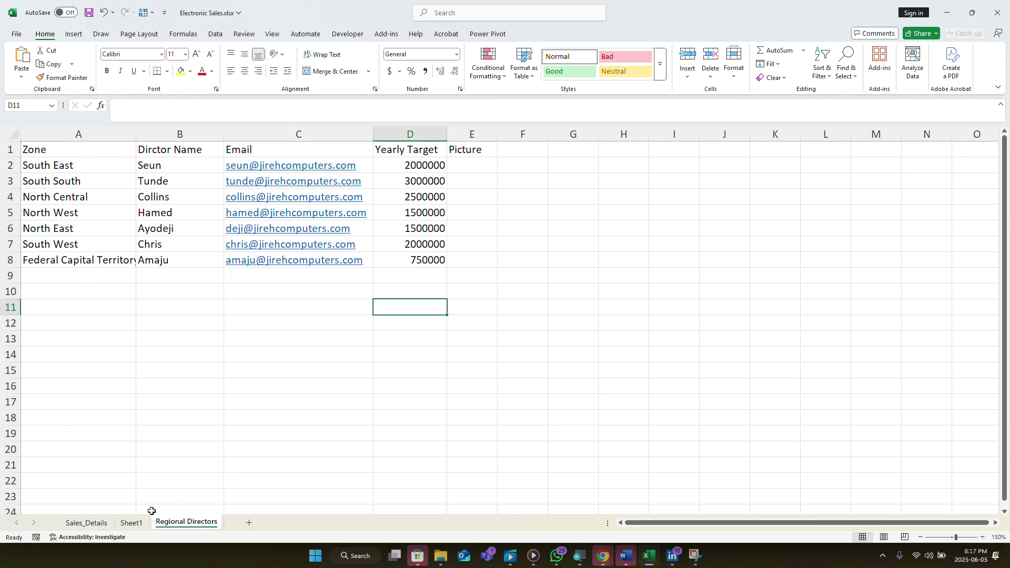
- Return to Sheet1 and open the value field settings of Sum of Sales to review the available summary calculations
{"action": "left_click", "coordinate": [132, 523]}
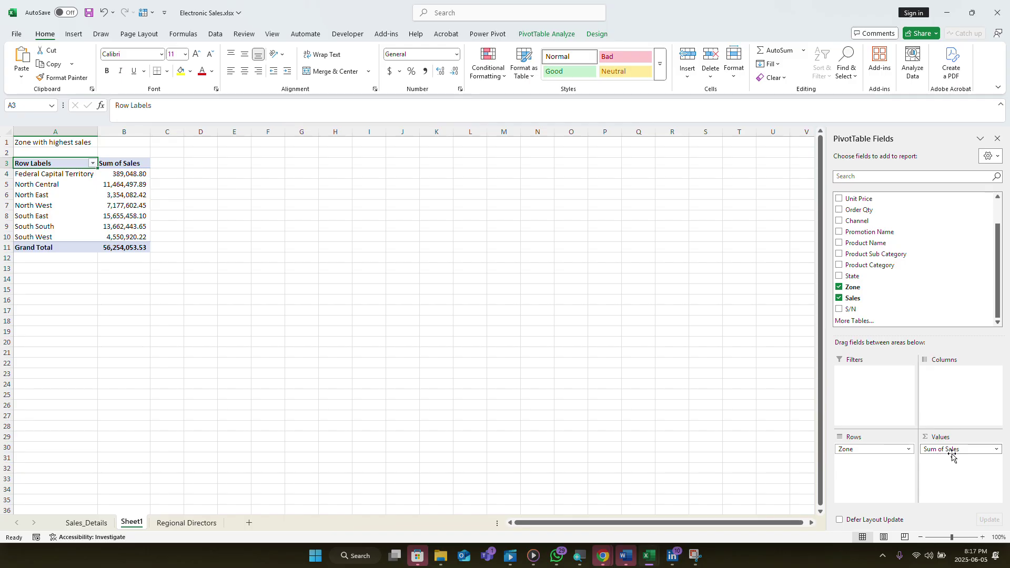
{"action": "left_click", "coordinate": [987, 452]}
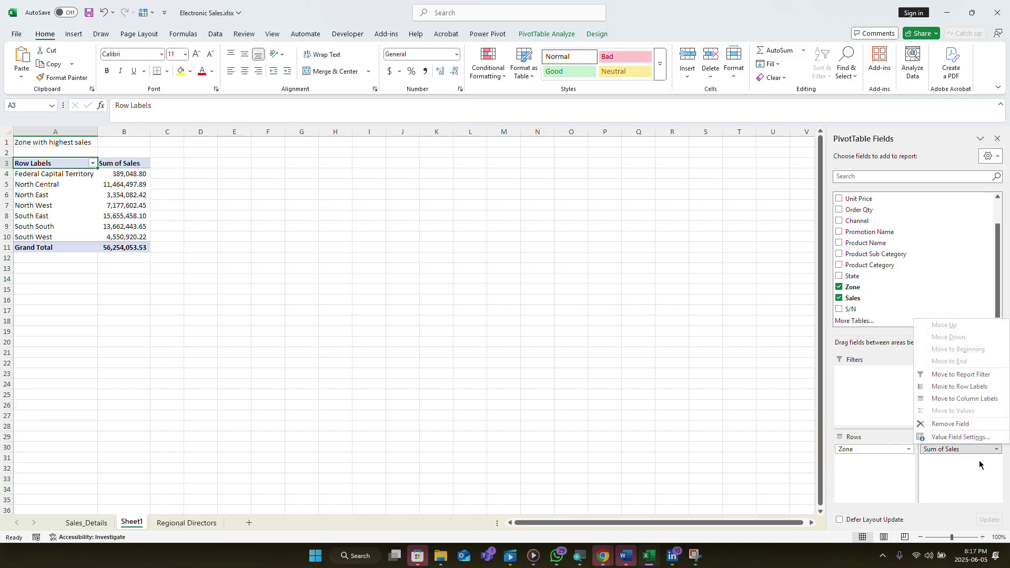
{"action": "left_click", "coordinate": [979, 463]}
{"action": "left_click", "coordinate": [976, 450]}
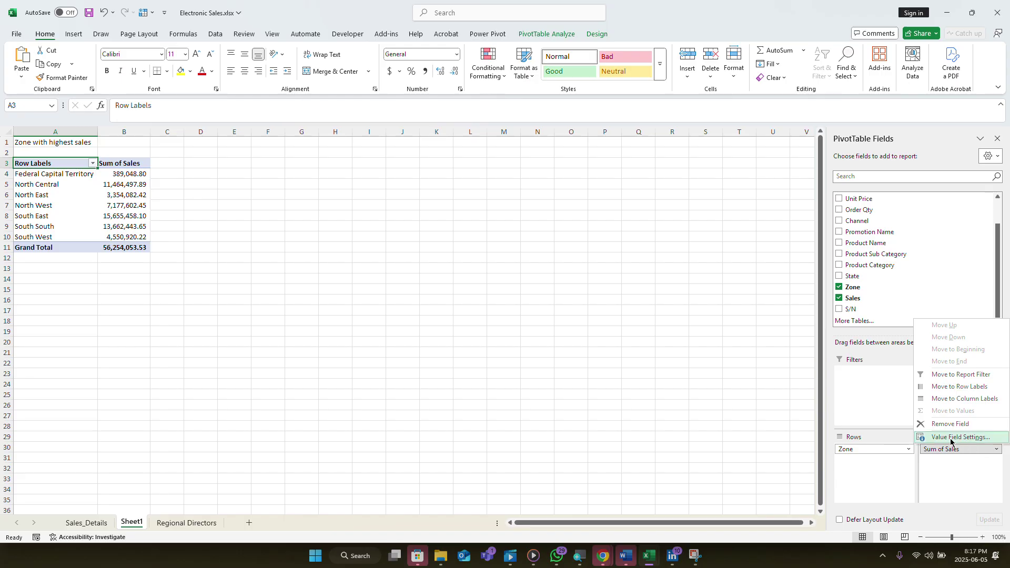
{"action": "left_click", "coordinate": [951, 438]}
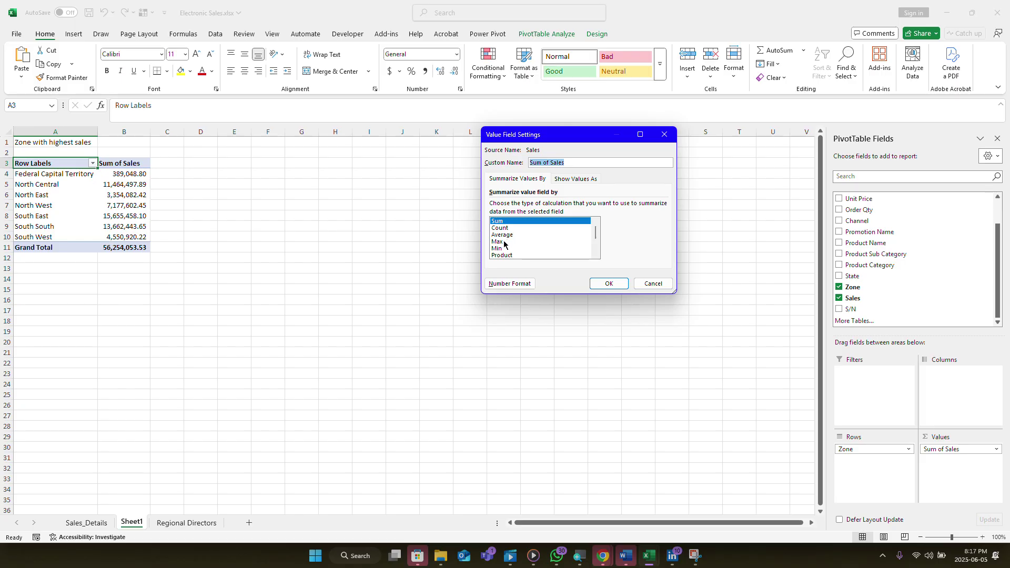
{"action": "scroll", "coordinate": [504, 255], "scroll_direction": "down", "scroll_amount": 1}
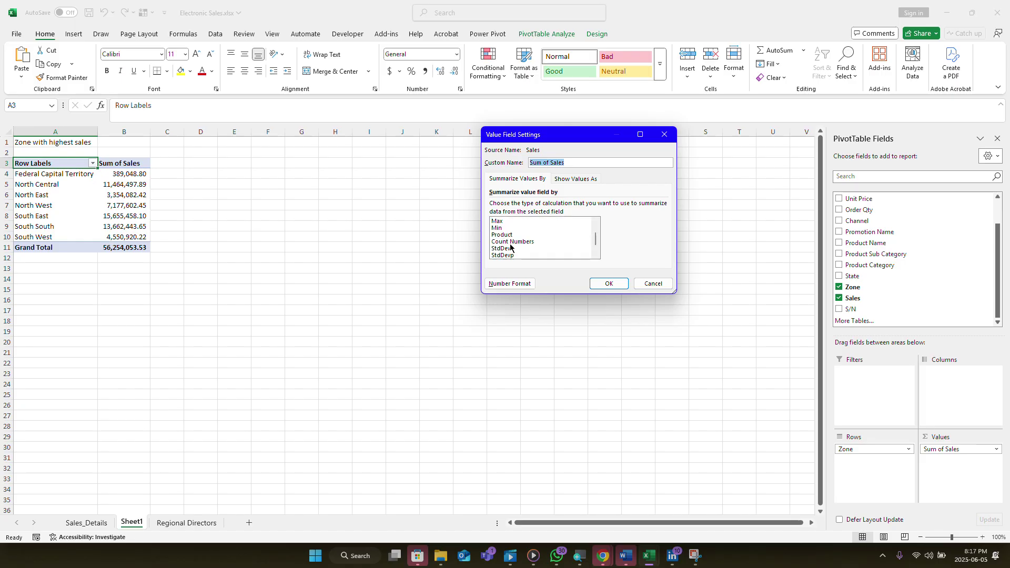
{"action": "scroll", "coordinate": [513, 249], "scroll_direction": "down", "scroll_amount": 1}
{"action": "scroll", "coordinate": [515, 249], "scroll_direction": "up", "scroll_amount": 2}
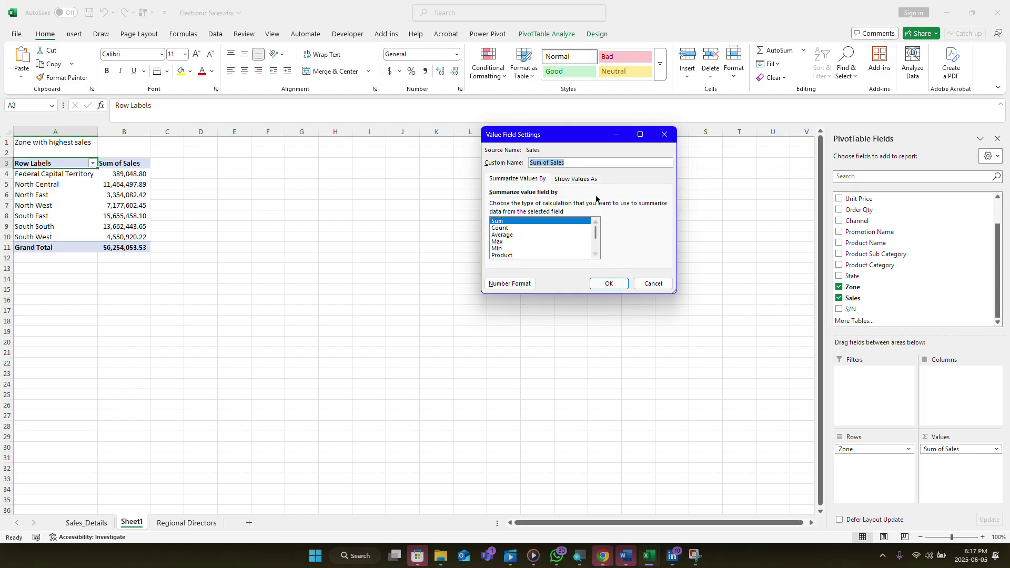
- Look through the Show Values As calculations for Sum of Sales, close the settings, and inspect the highest zone total in the PivotTable
{"action": "left_click", "coordinate": [582, 179]}
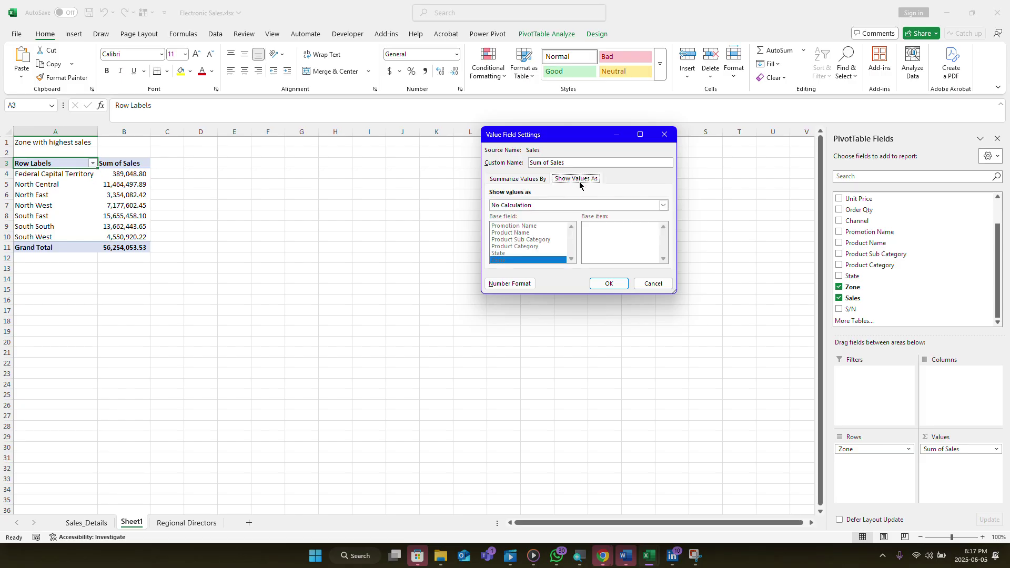
{"action": "left_click", "coordinate": [665, 205]}
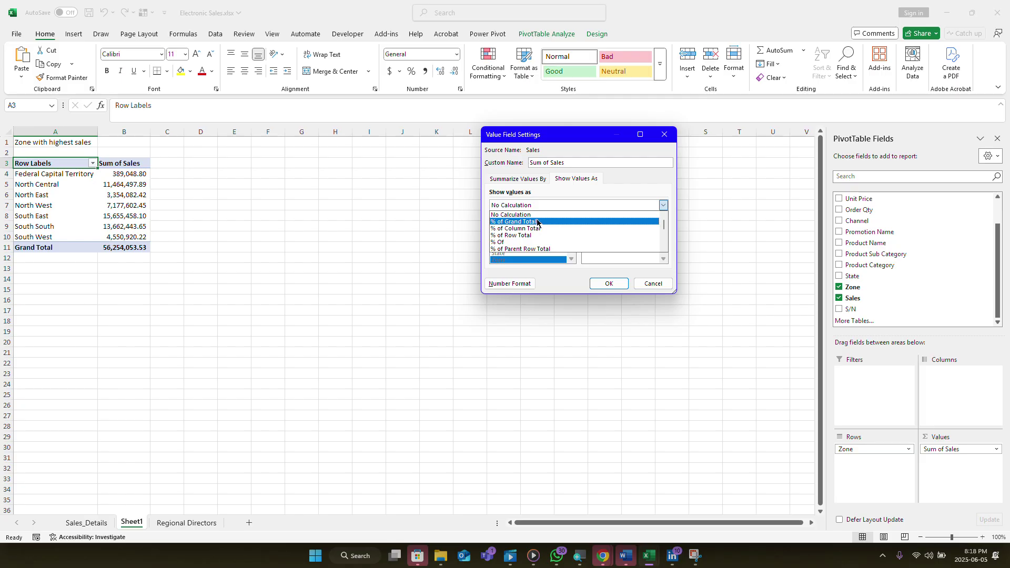
{"action": "scroll", "coordinate": [535, 227], "scroll_direction": "down", "scroll_amount": 3}
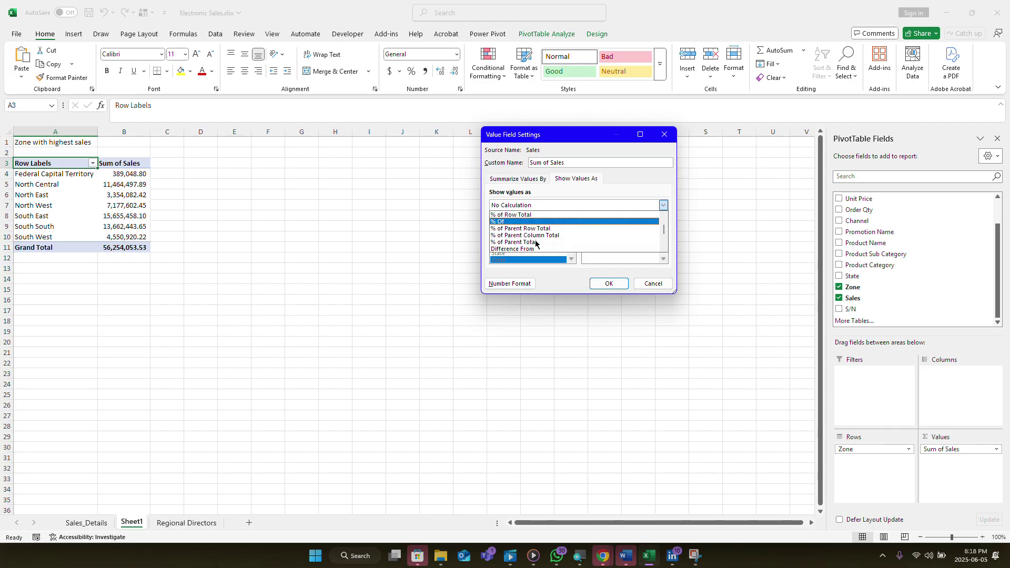
{"action": "scroll", "coordinate": [534, 237], "scroll_direction": "down", "scroll_amount": 3}
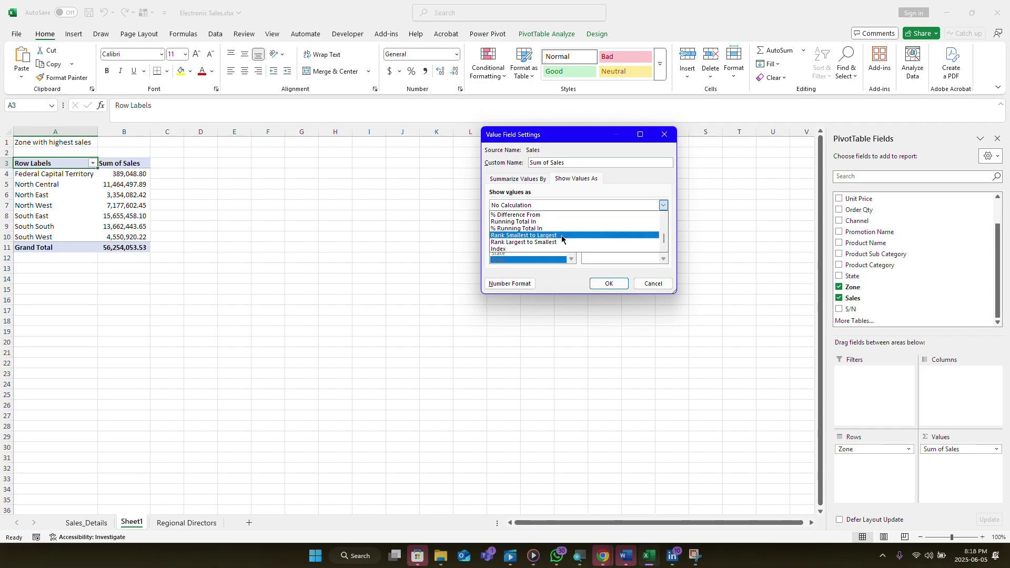
{"action": "left_click", "coordinate": [667, 137]}
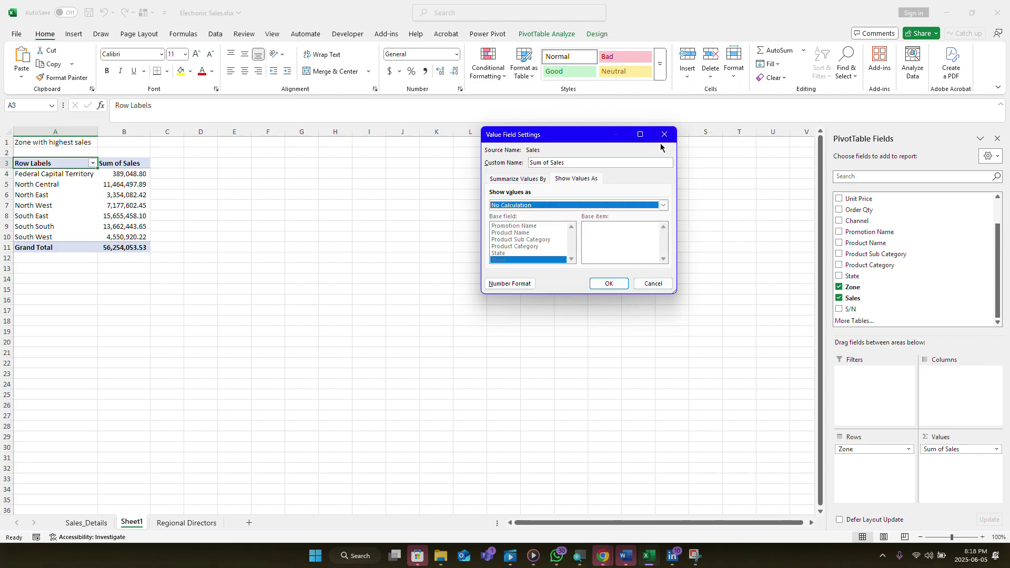
{"action": "left_click", "coordinate": [664, 137]}
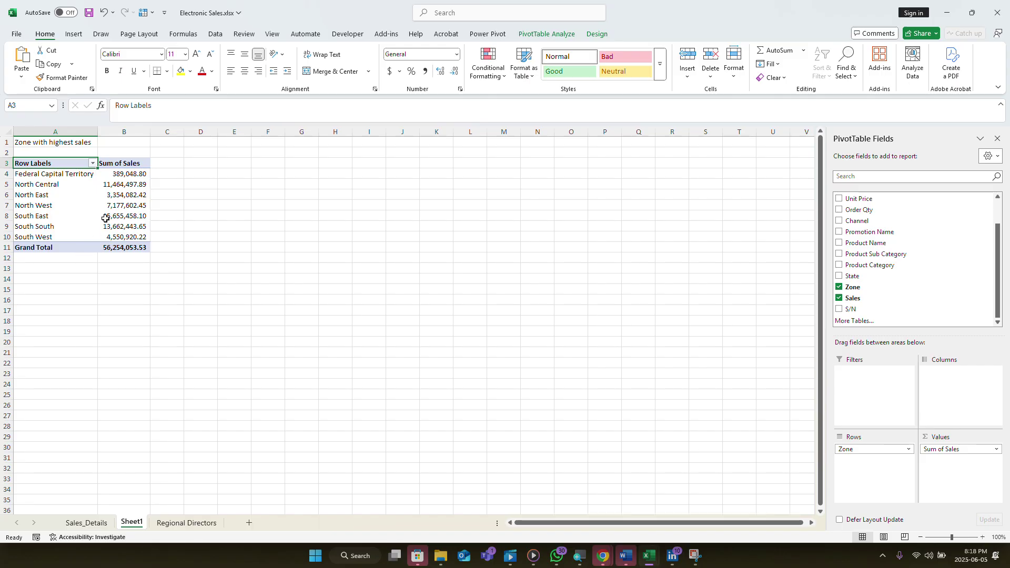
{"action": "mouse_move", "coordinate": [112, 216]}
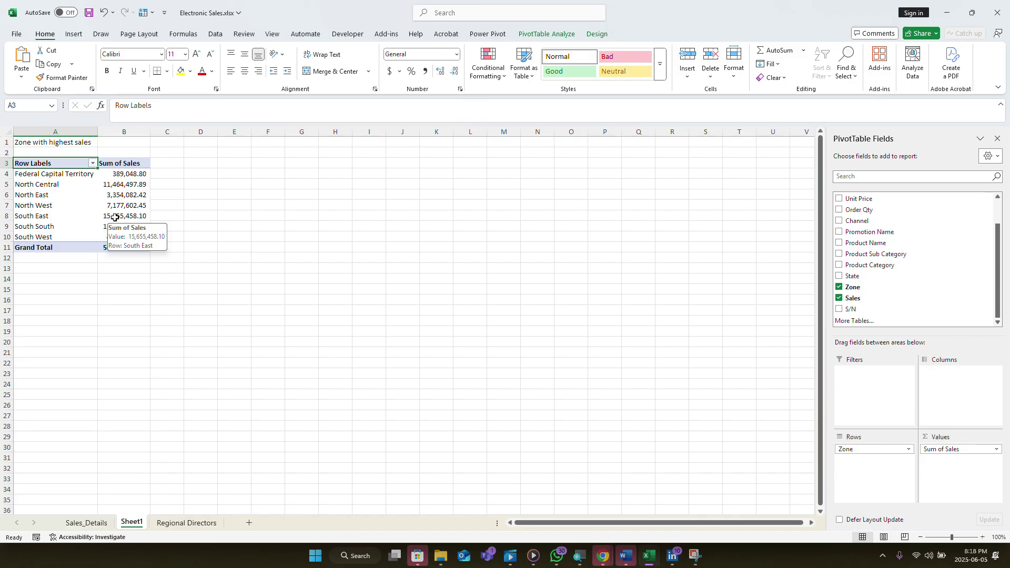
{"action": "left_click", "coordinate": [113, 217]}
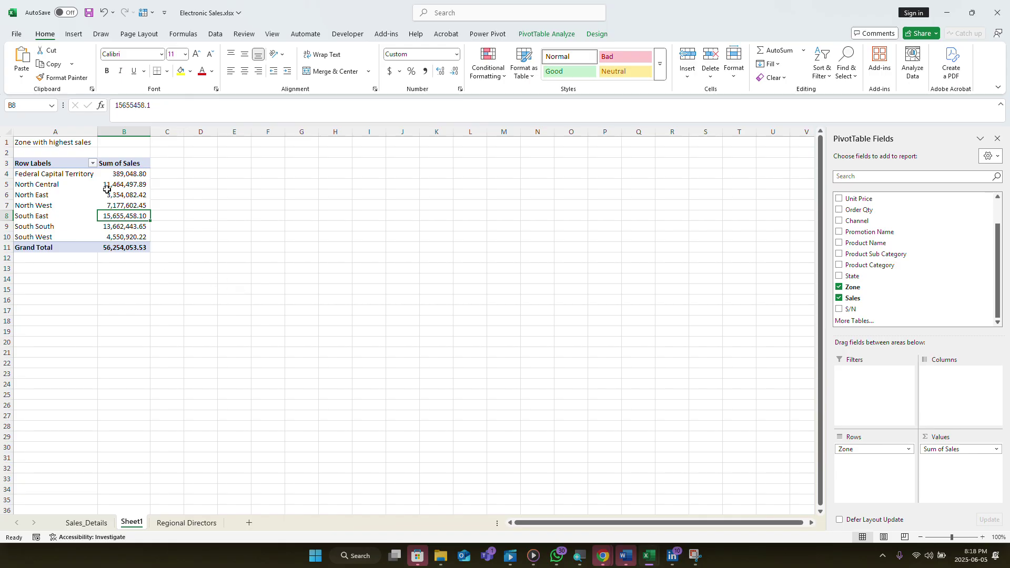
- Insert a Clustered Column PivotChart based on the Zone and Sum of Sales PivotTable, after previewing the Bar type
{"action": "left_click", "coordinate": [46, 196]}
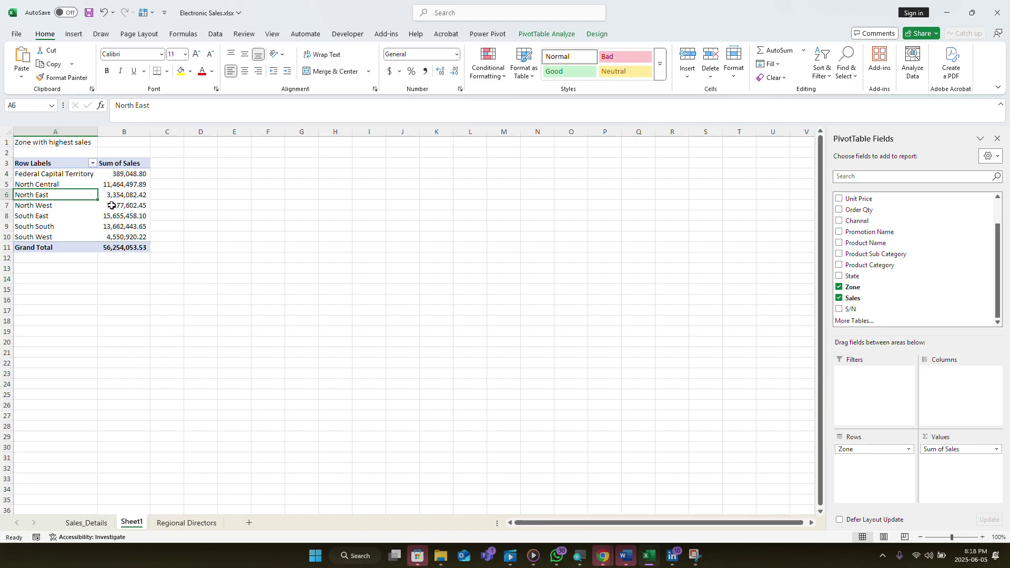
{"action": "left_click", "coordinate": [79, 35]}
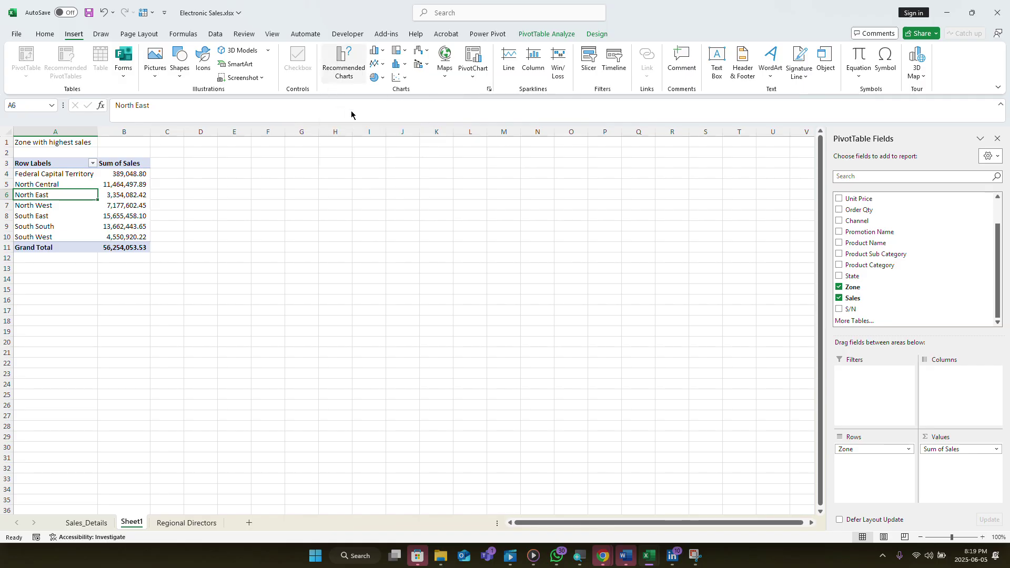
{"action": "mouse_move", "coordinate": [521, 264]}
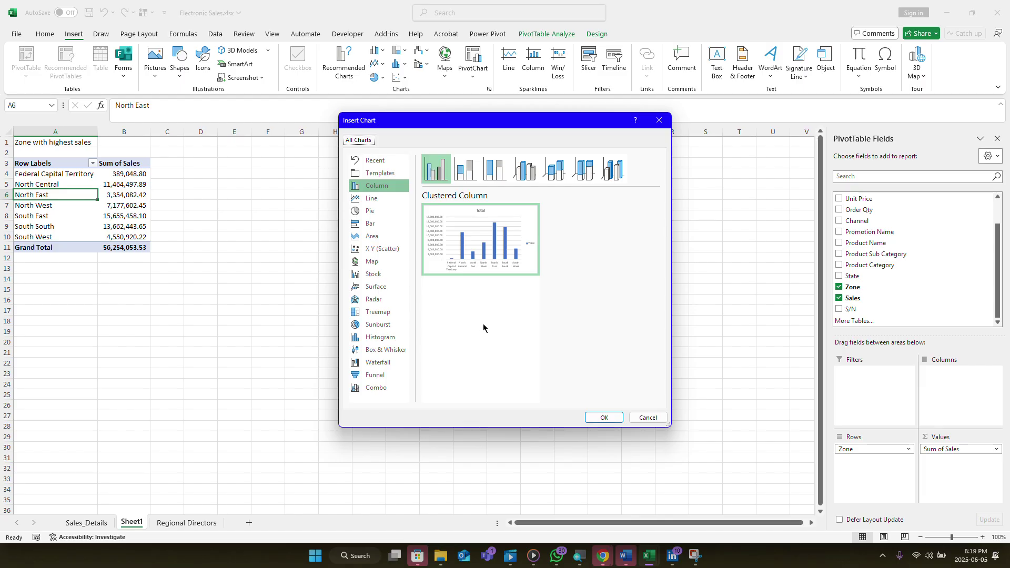
{"action": "mouse_move", "coordinate": [480, 251]}
{"action": "left_click", "coordinate": [369, 227]}
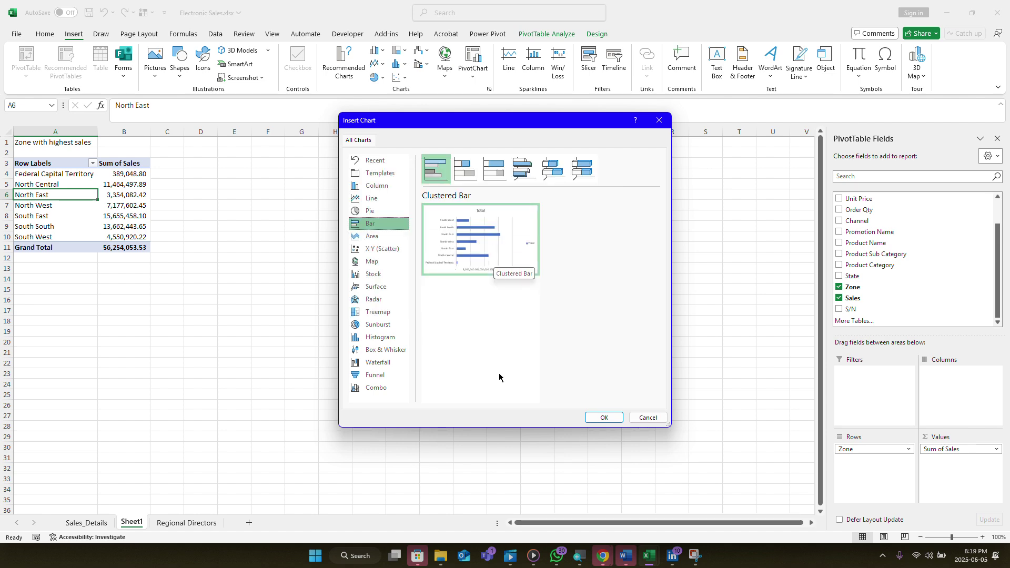
{"action": "left_click", "coordinate": [383, 188]}
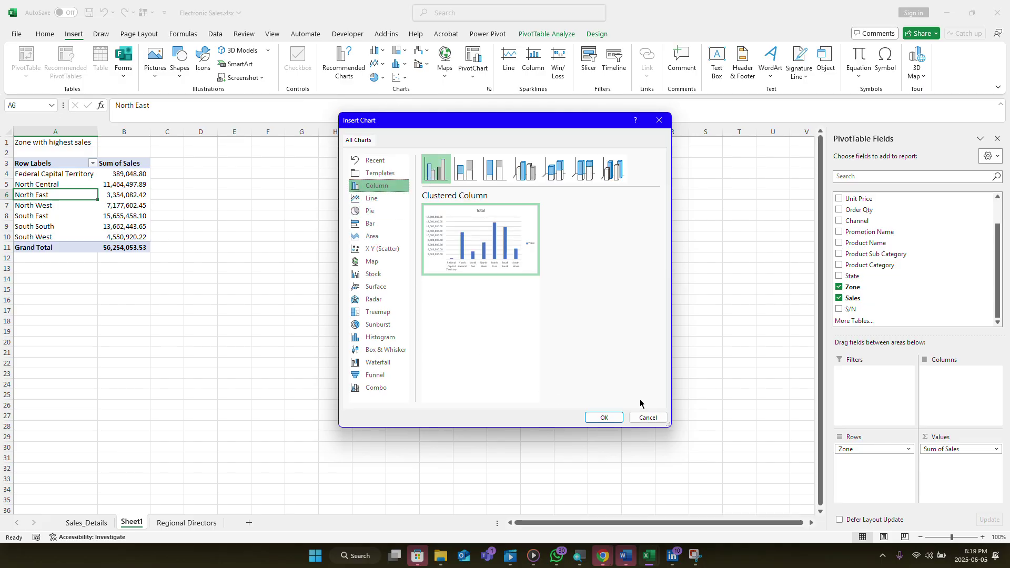
{"action": "left_click", "coordinate": [600, 417]}
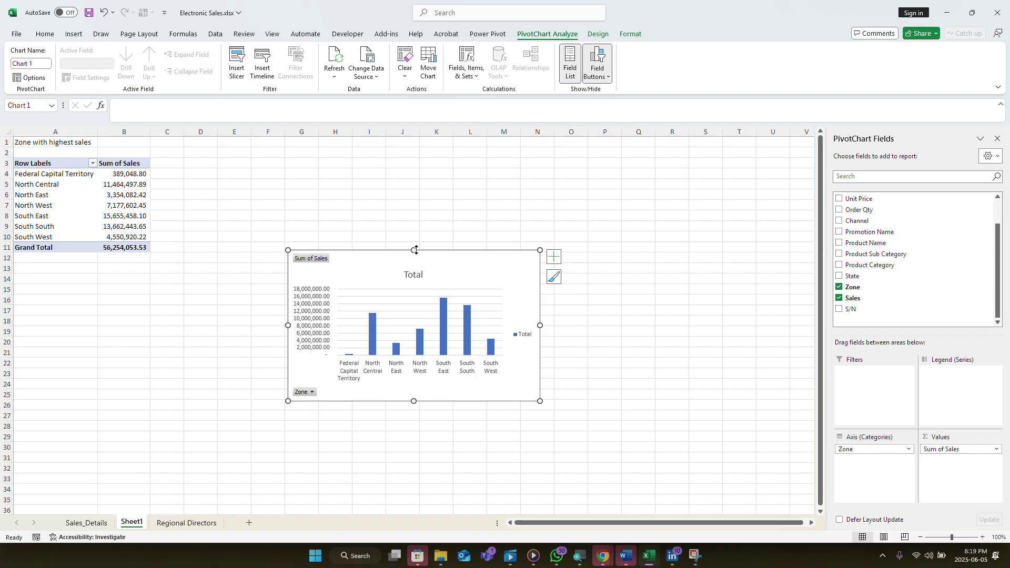
- Make the PivotChart taller and wider and add data labels to its columns
{"action": "left_click_drag", "start_coordinate": [416, 250], "coordinate": [416, 181]}
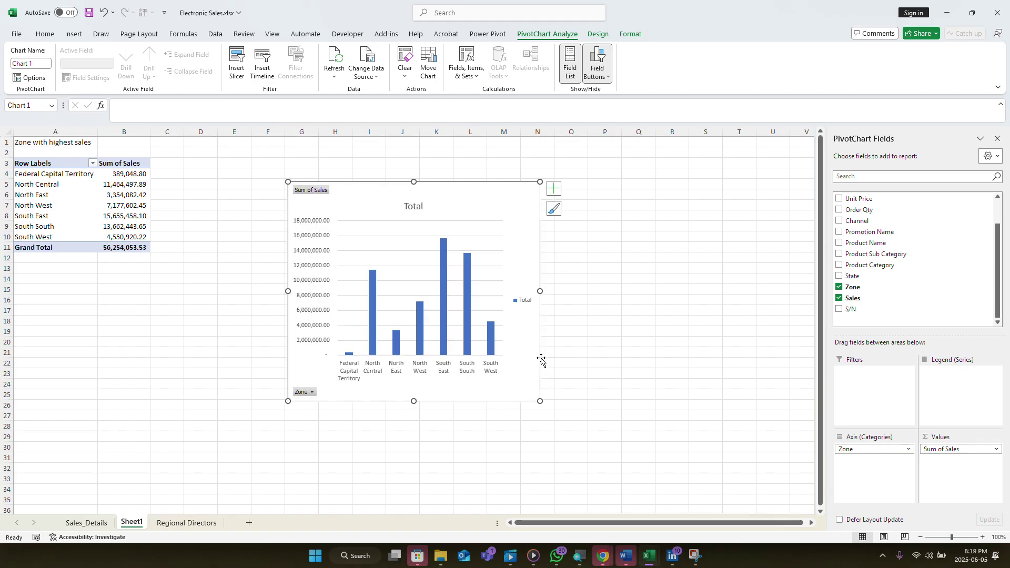
{"action": "left_click_drag", "start_coordinate": [543, 292], "coordinate": [607, 292]}
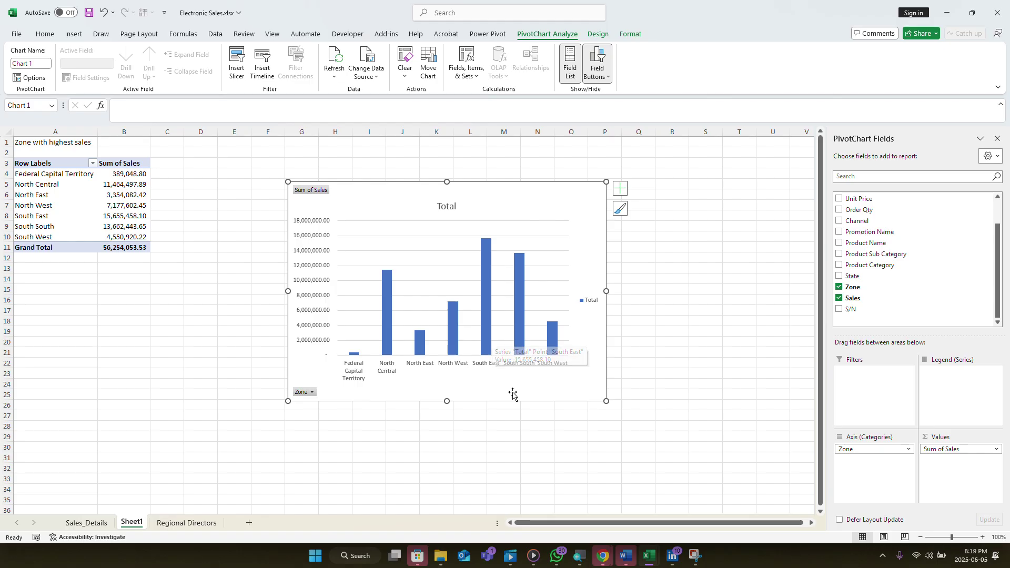
{"action": "left_click", "coordinate": [621, 189]}
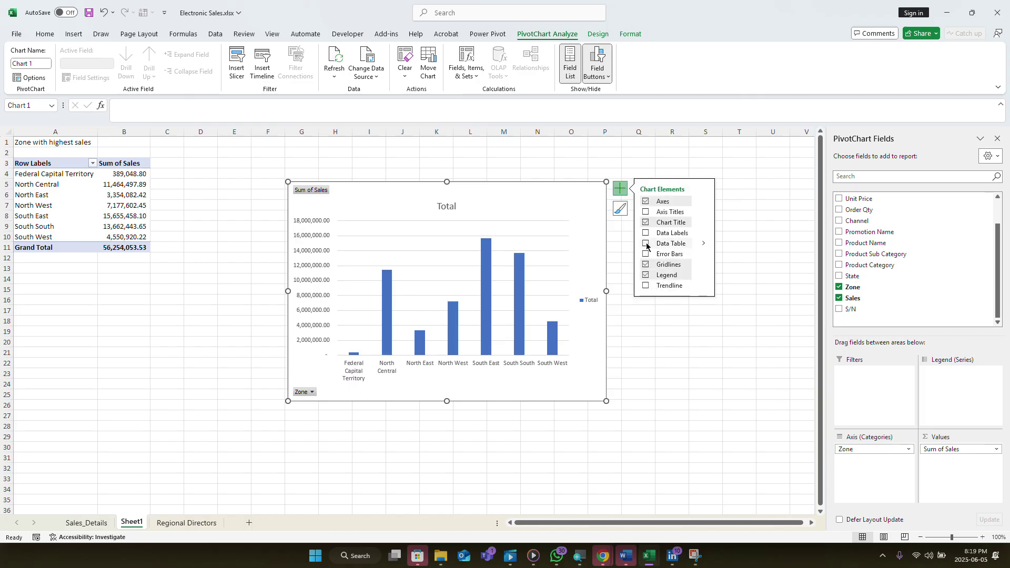
{"action": "left_click", "coordinate": [646, 234]}
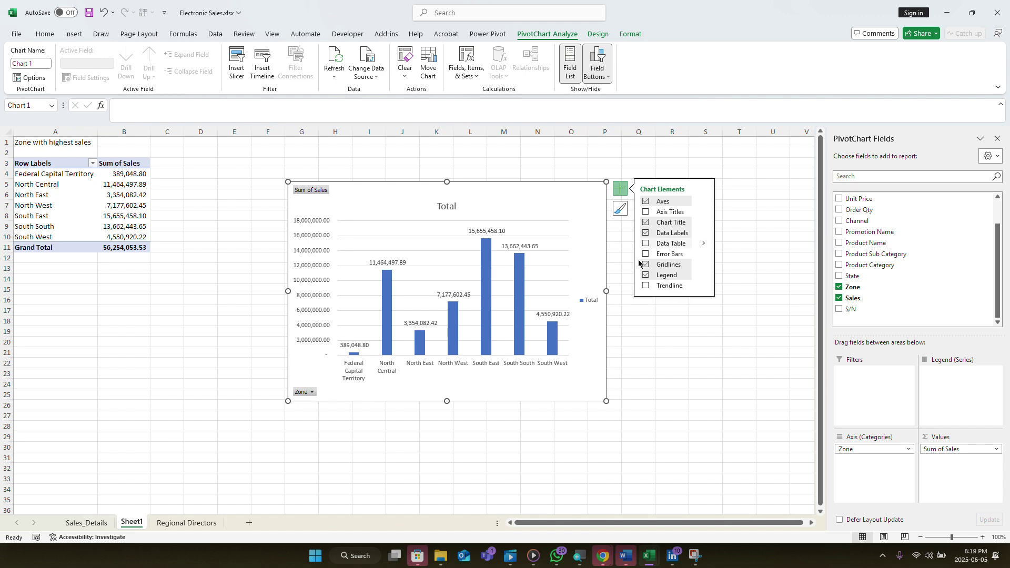
{"action": "left_click", "coordinate": [669, 332]}
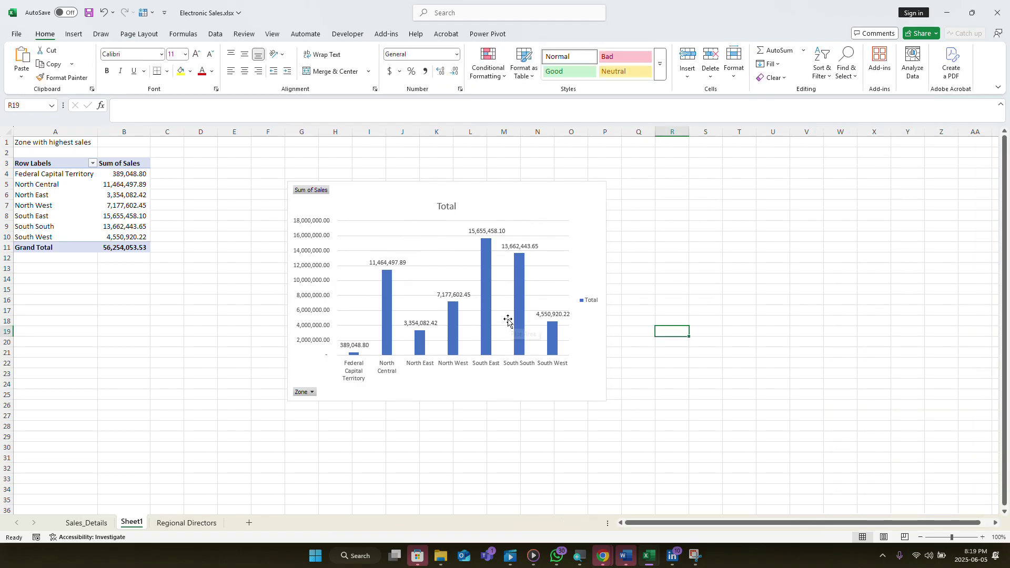
- Delete the Total legend from the PivotChart and widen the chart slightly more
{"action": "left_click", "coordinate": [587, 300]}
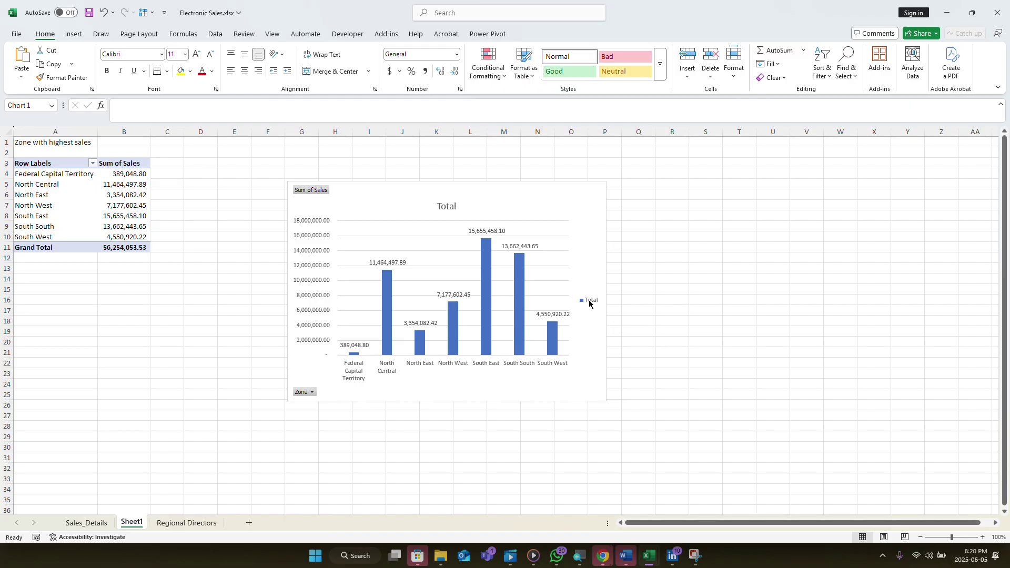
{"action": "key", "text": "Delete"}
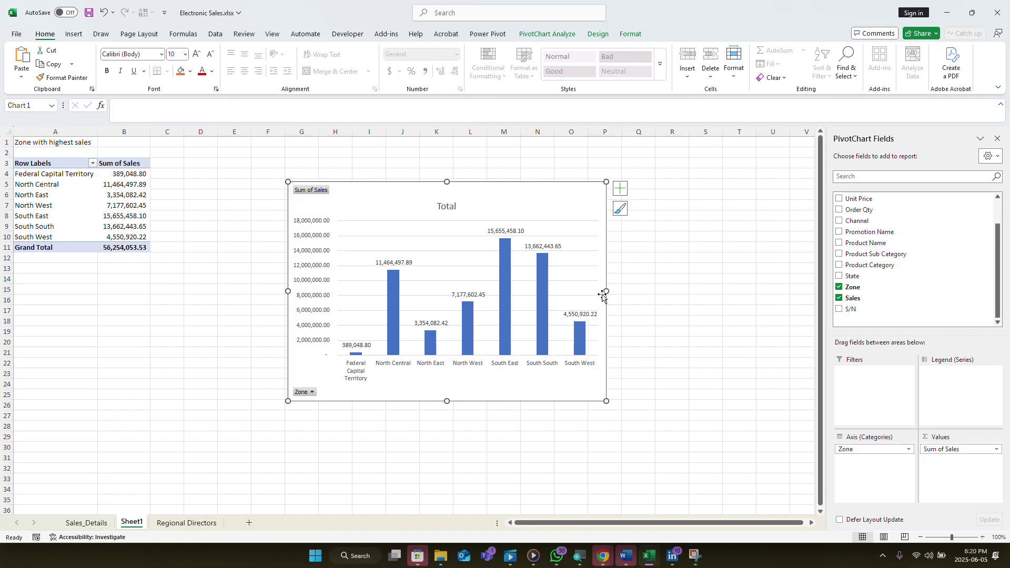
{"action": "left_click_drag", "start_coordinate": [605, 291], "coordinate": [634, 291]}
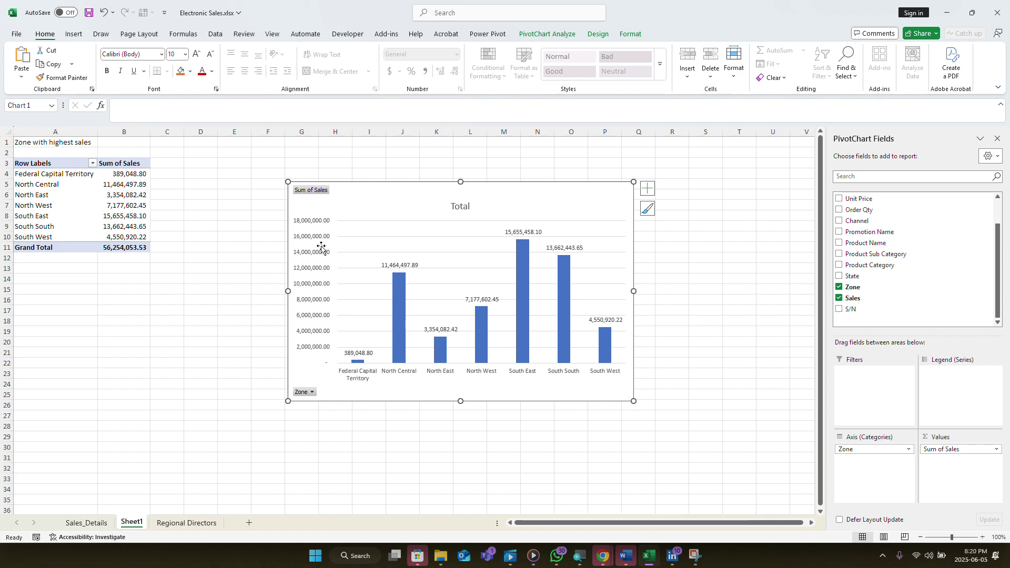
- Format the Sales column on the Sales_Details sheet as Accounting with the ₦ Yoruba currency symbol
{"action": "left_click", "coordinate": [101, 524]}
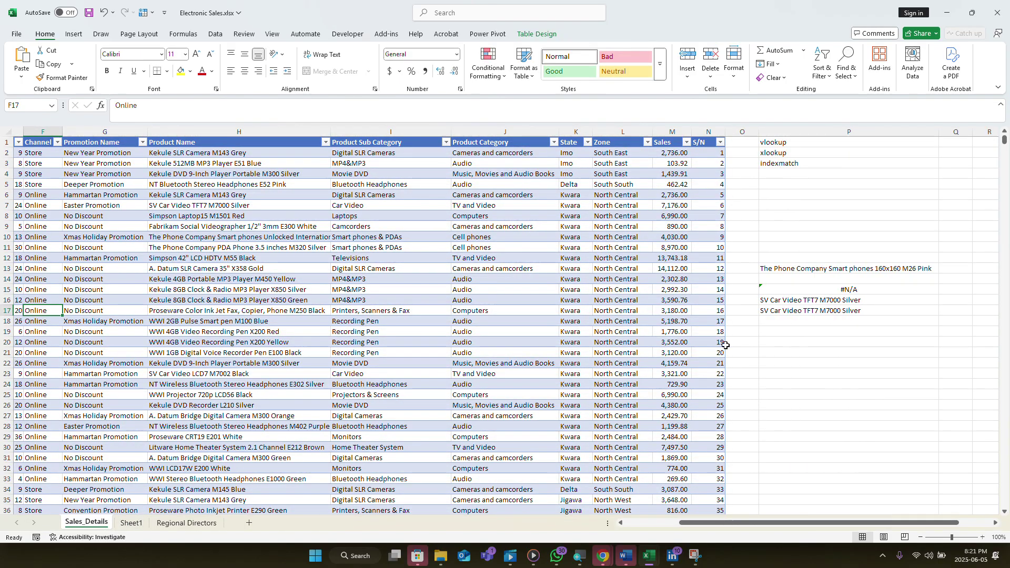
{"action": "left_click", "coordinate": [671, 131]}
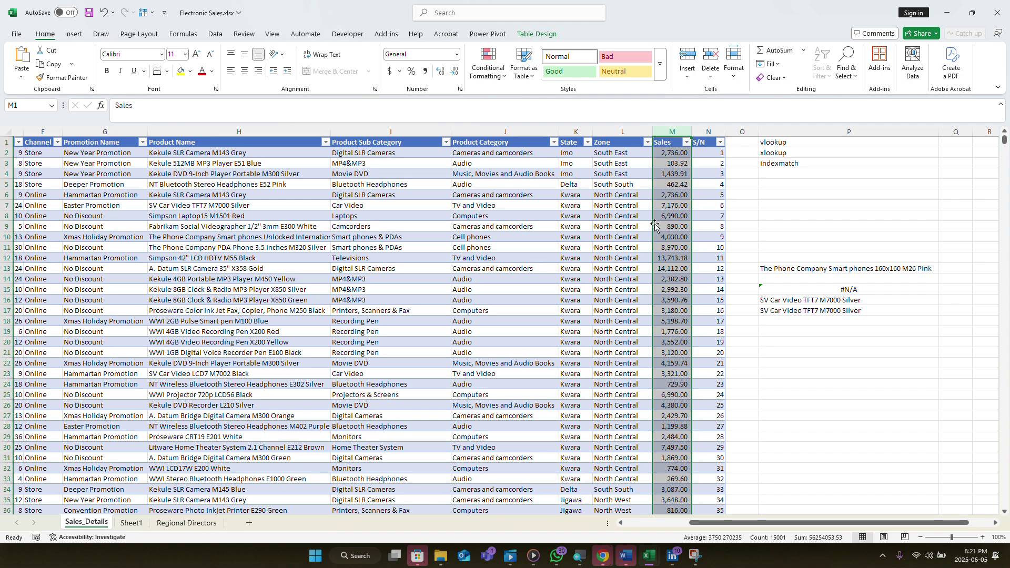
{"action": "left_click", "coordinate": [401, 72]}
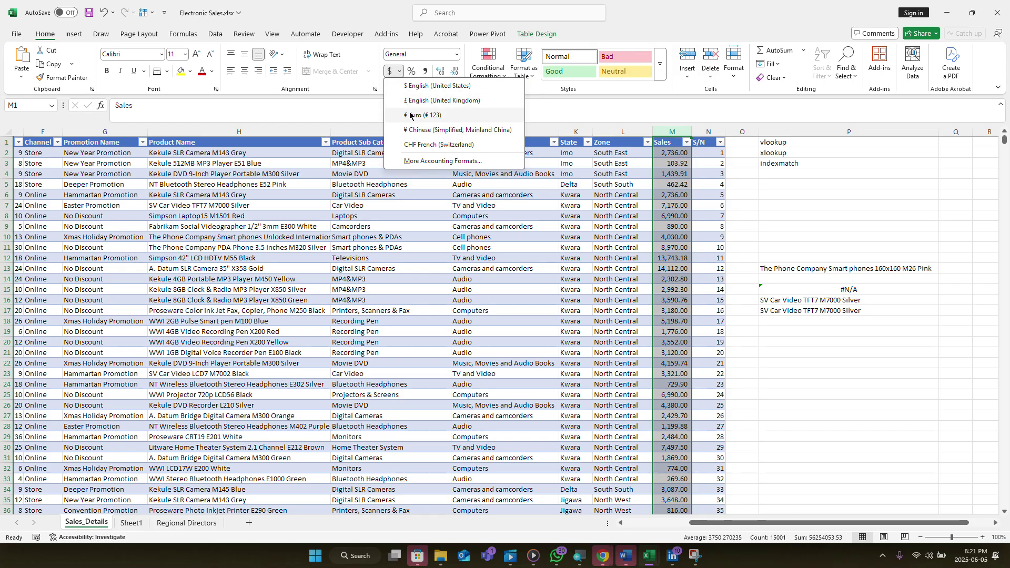
{"action": "left_click", "coordinate": [425, 161]}
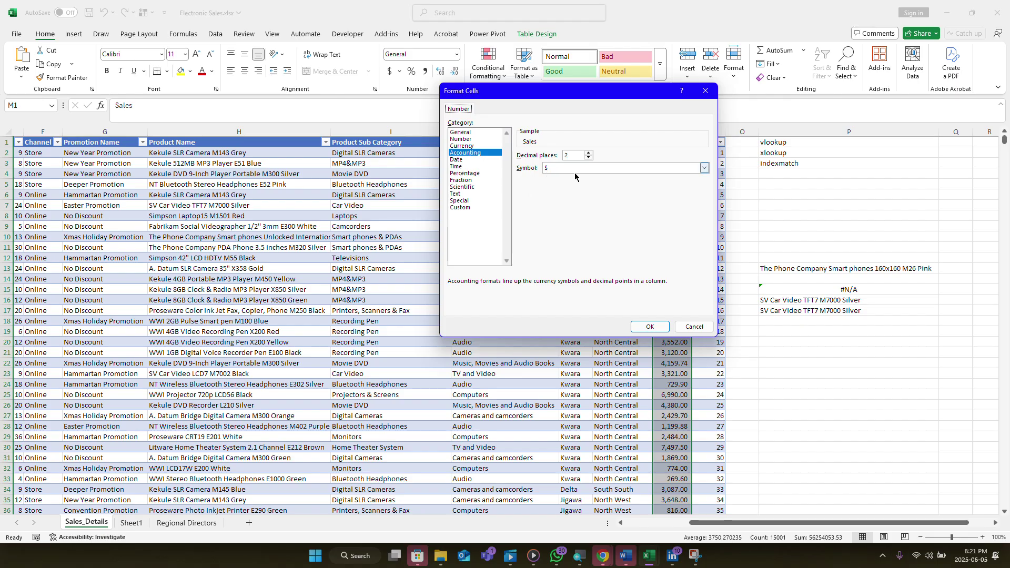
{"action": "left_click", "coordinate": [704, 169]}
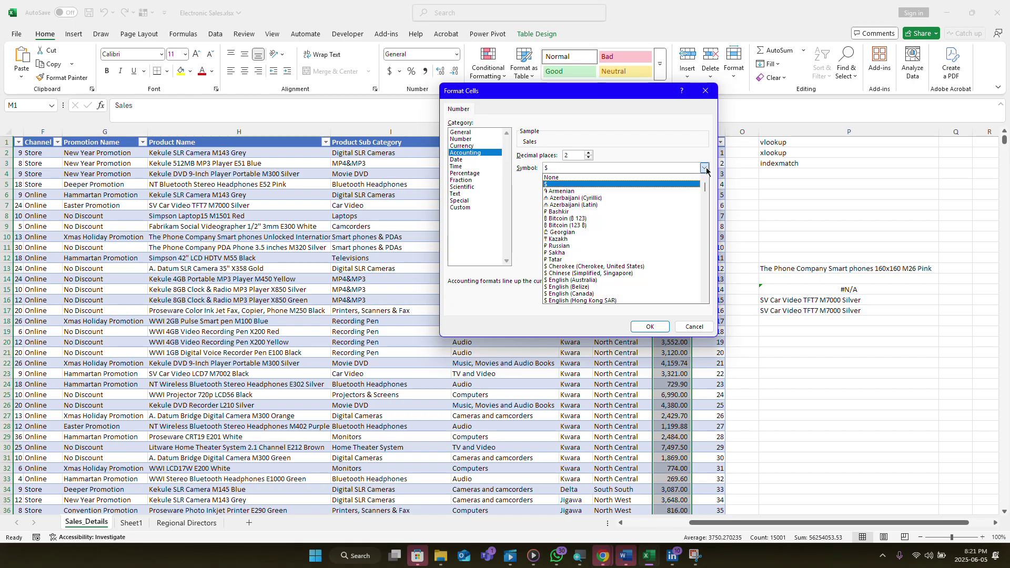
{"action": "scroll", "coordinate": [664, 210], "scroll_direction": "down", "scroll_amount": 3}
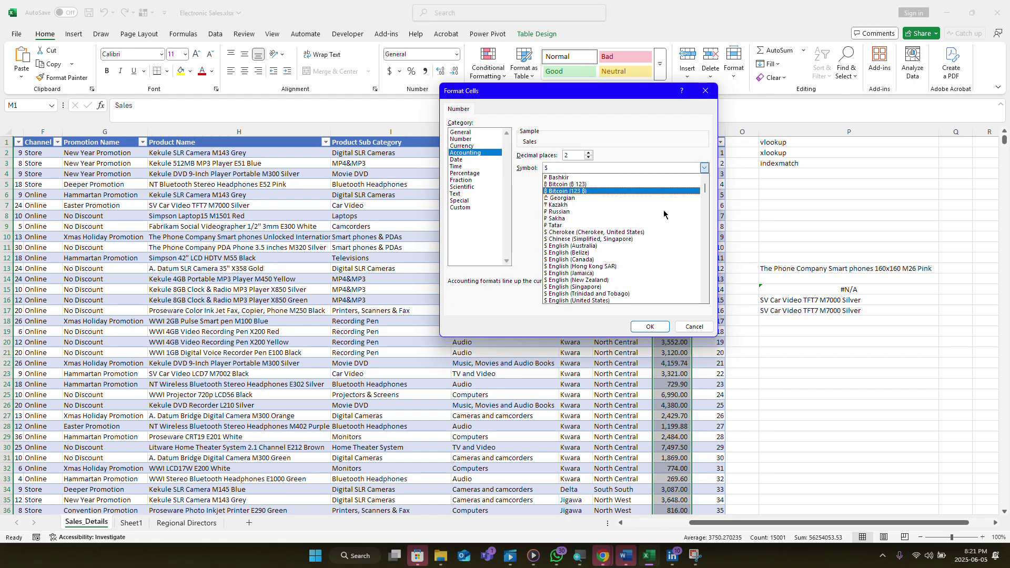
{"action": "scroll", "coordinate": [664, 210], "scroll_direction": "down", "scroll_amount": 2}
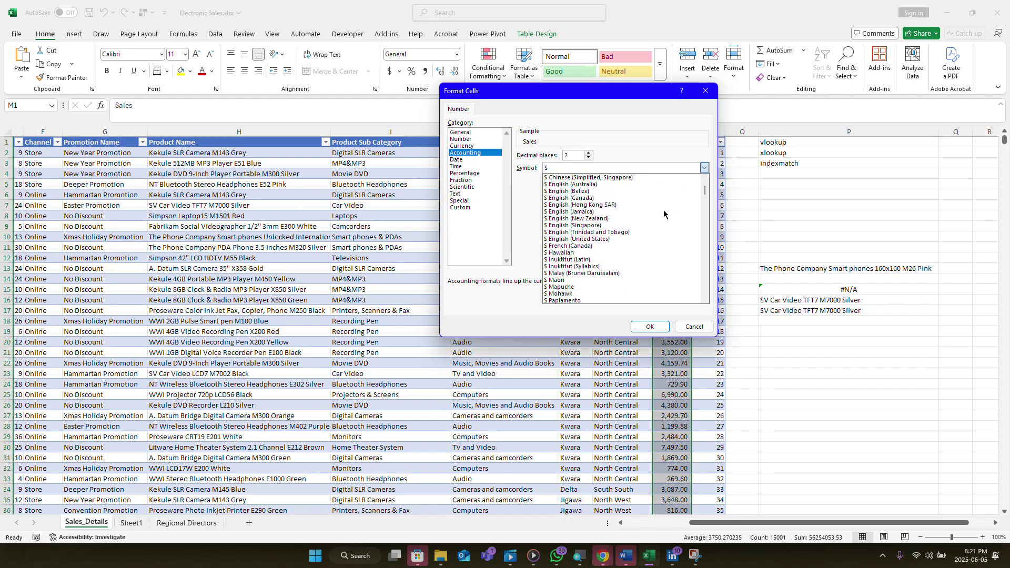
{"action": "scroll", "coordinate": [663, 220], "scroll_direction": "down", "scroll_amount": 3}
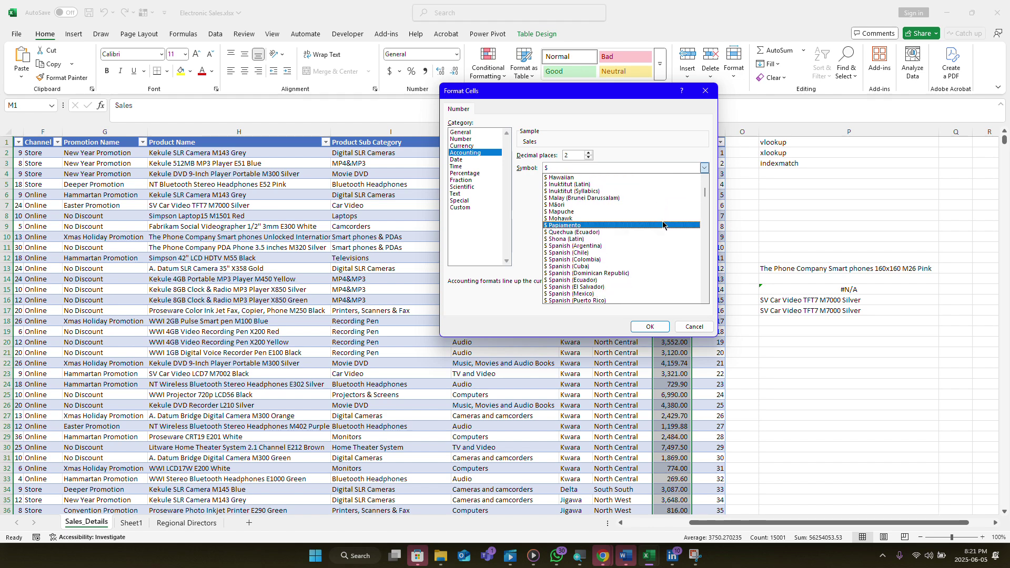
{"action": "scroll", "coordinate": [662, 231], "scroll_direction": "down", "scroll_amount": 3}
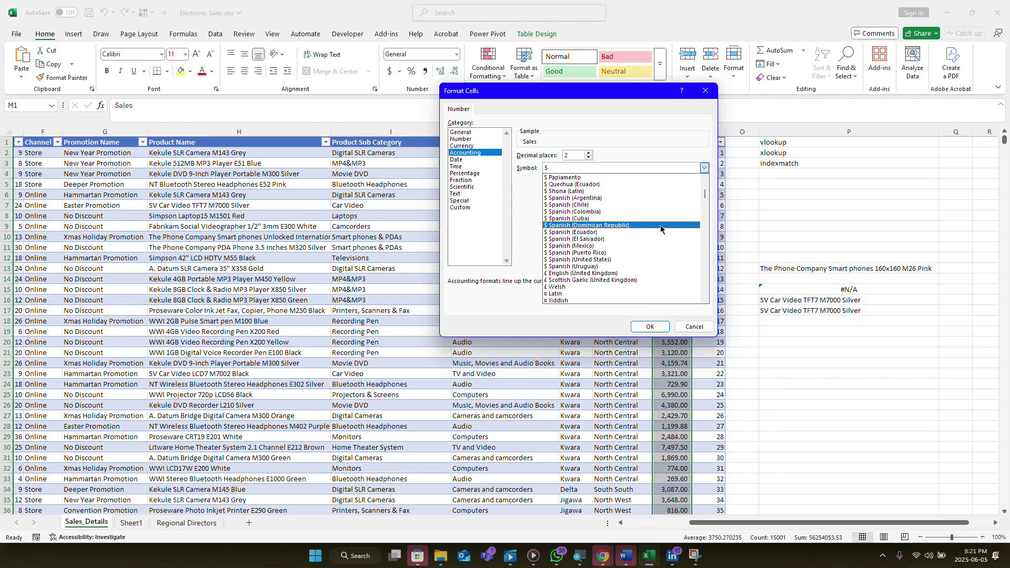
{"action": "scroll", "coordinate": [661, 230], "scroll_direction": "down", "scroll_amount": 3}
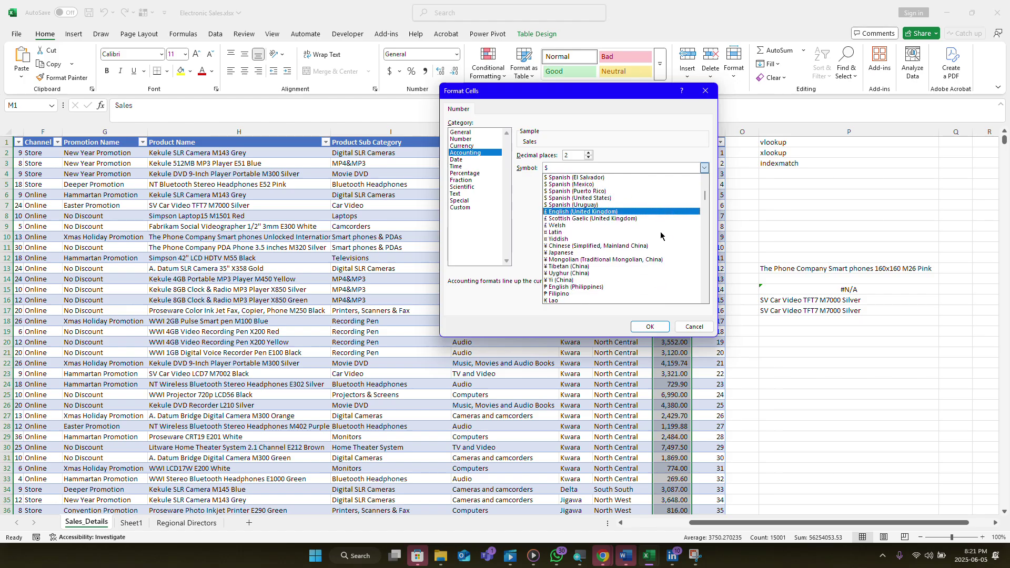
{"action": "scroll", "coordinate": [662, 236], "scroll_direction": "down", "scroll_amount": 2}
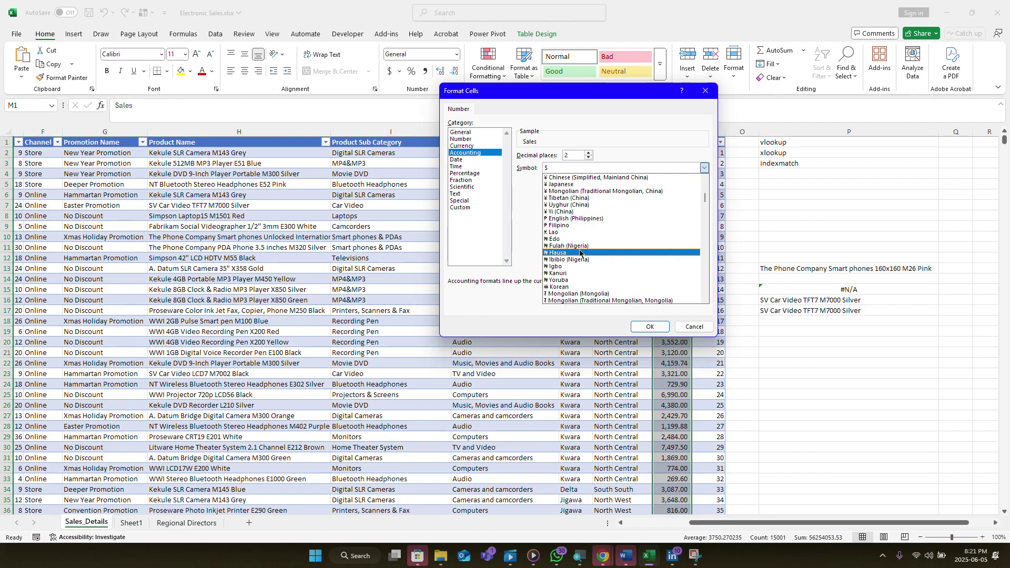
{"action": "left_click", "coordinate": [573, 280]}
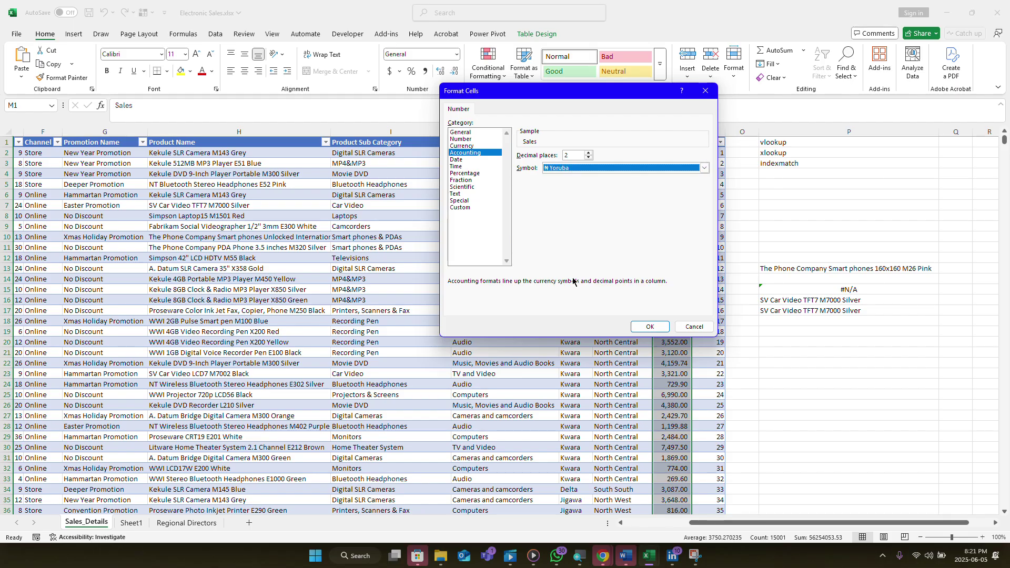
{"action": "left_click", "coordinate": [649, 328]}
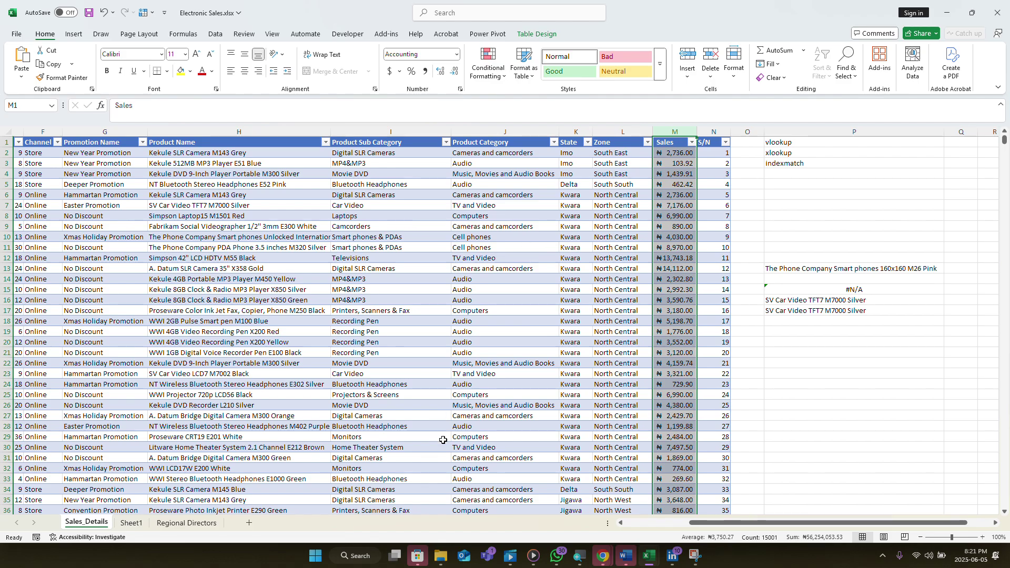
- Copy the Sales column's ₦ accounting format to the Unit Price and Unit Cost columns with Format Painter
{"action": "left_click_drag", "start_coordinate": [715, 523], "coordinate": [478, 500]}
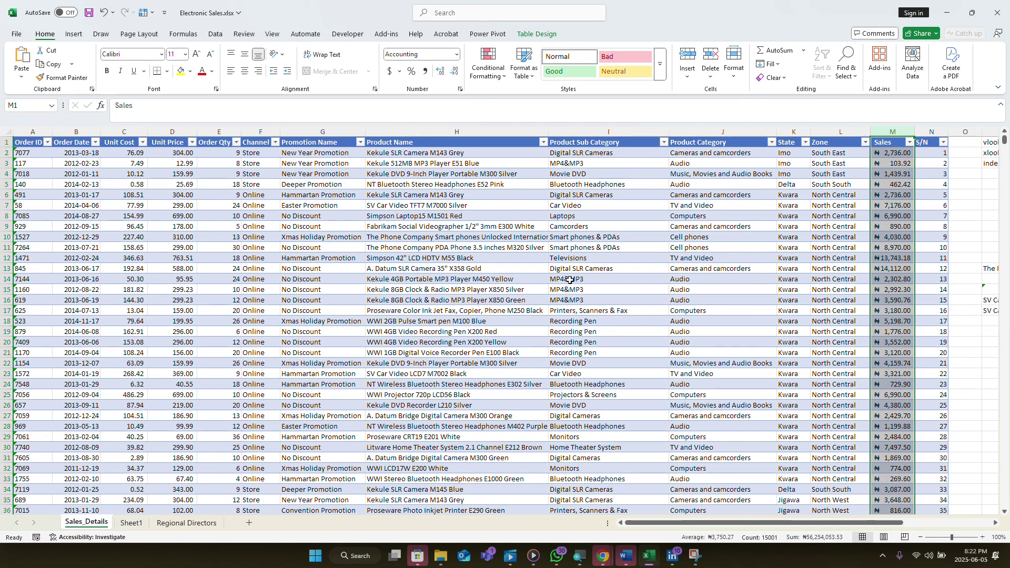
{"action": "left_click", "coordinate": [66, 78]}
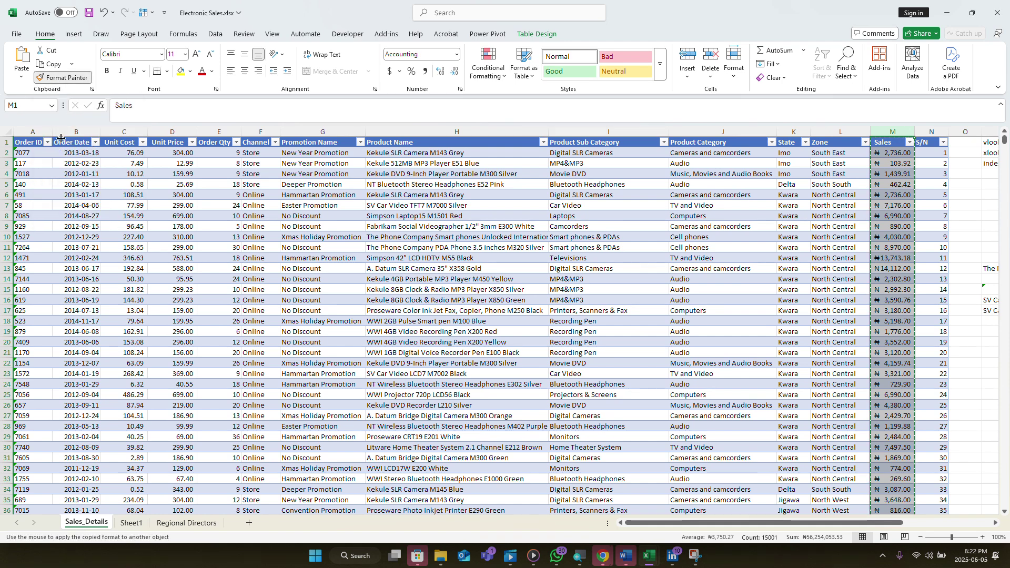
{"action": "left_click", "coordinate": [174, 132]}
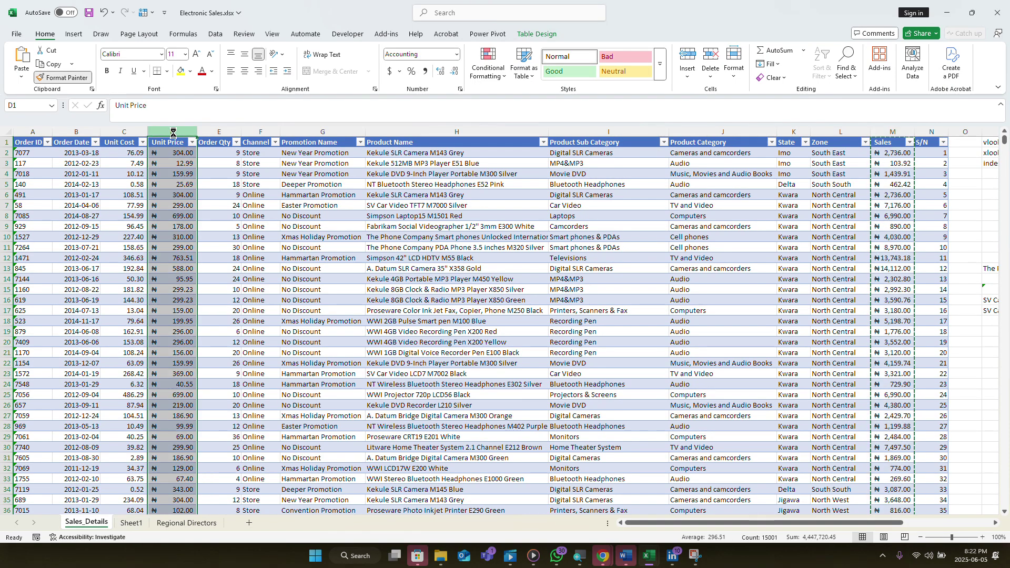
{"action": "left_click", "coordinate": [63, 78]}
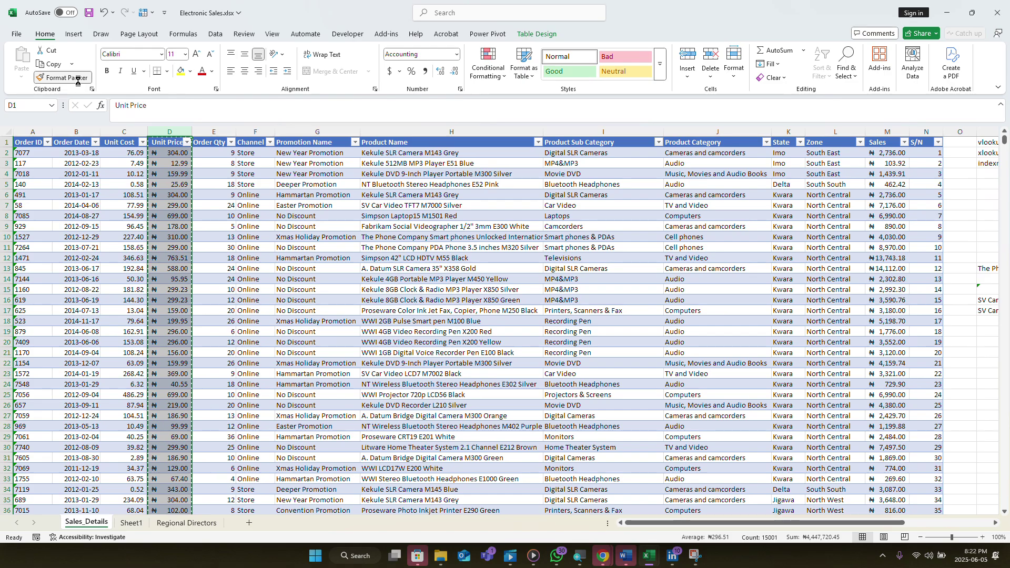
{"action": "left_click", "coordinate": [123, 132]}
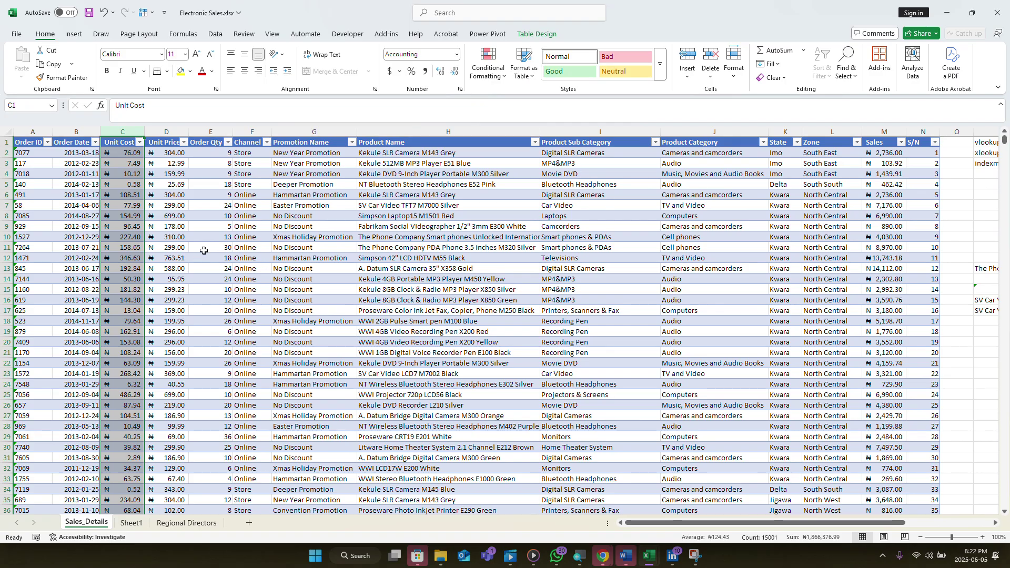
{"action": "left_click", "coordinate": [986, 237]}
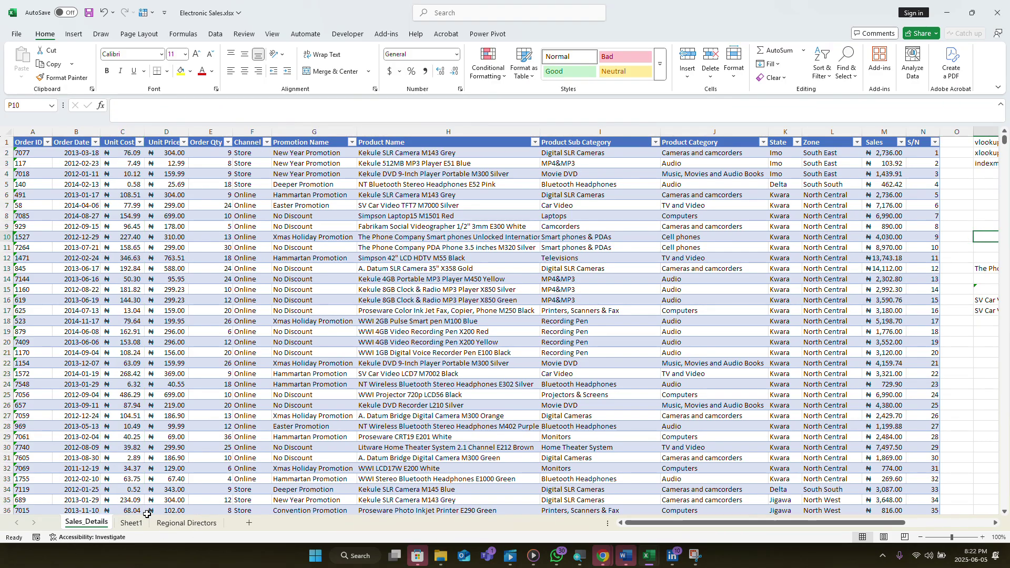
- Refresh all data connections from Sheet1 so the PivotTable and PivotChart reload the Sales_Details data
{"action": "left_click", "coordinate": [130, 523]}
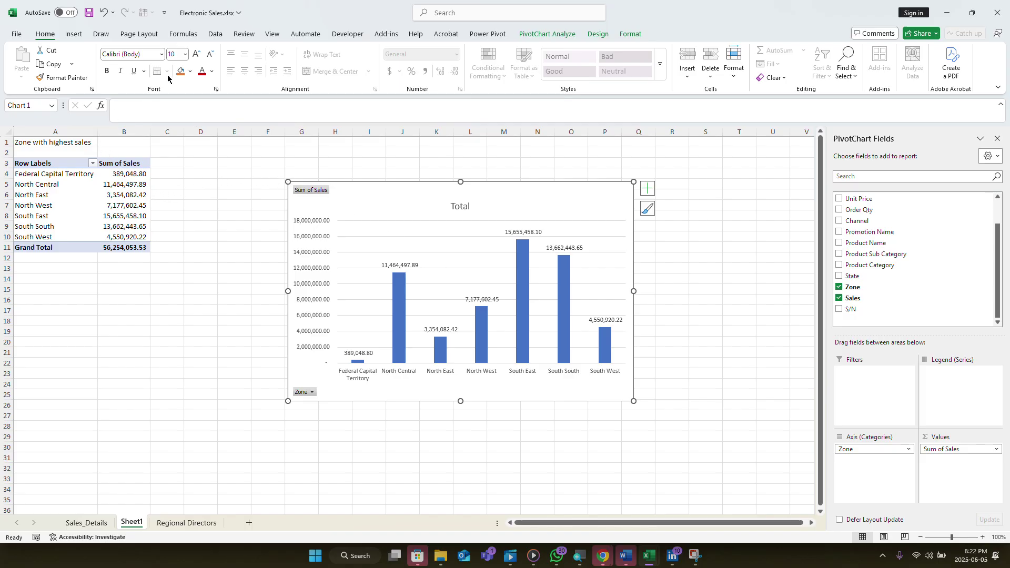
{"action": "left_click", "coordinate": [215, 34]}
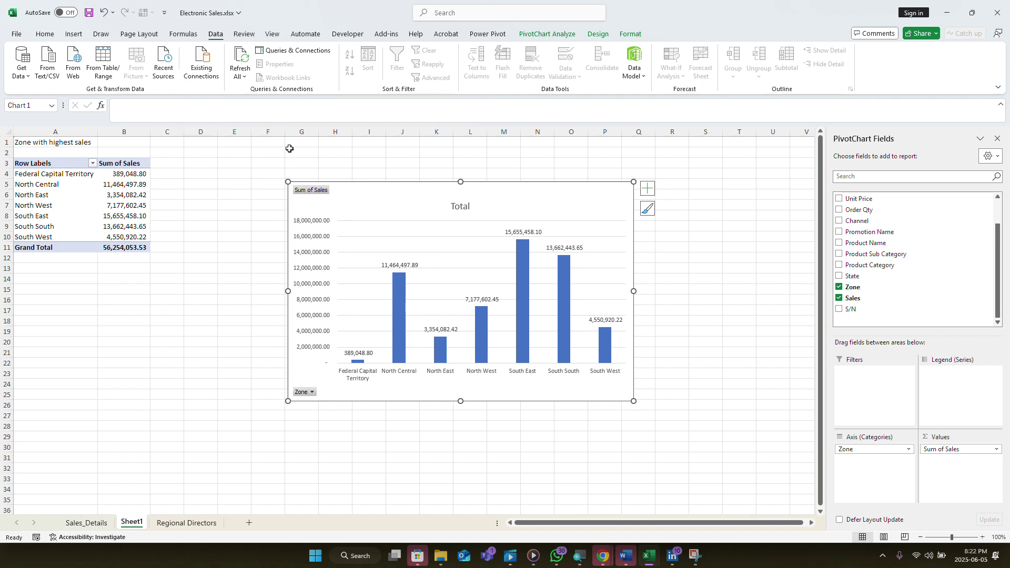
{"action": "left_click", "coordinate": [240, 75]}
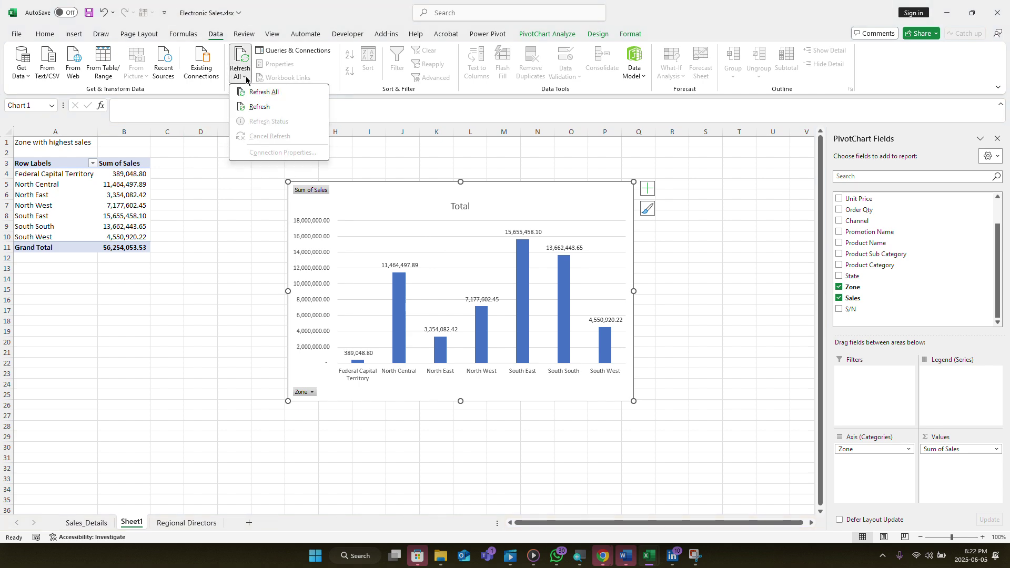
{"action": "left_click", "coordinate": [251, 92]}
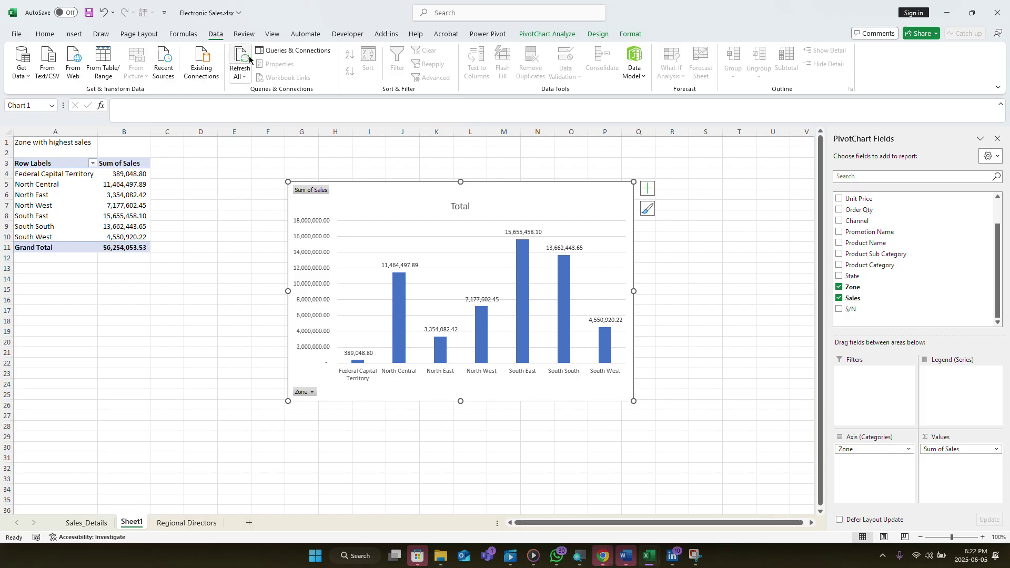
{"action": "left_click", "coordinate": [130, 188]}
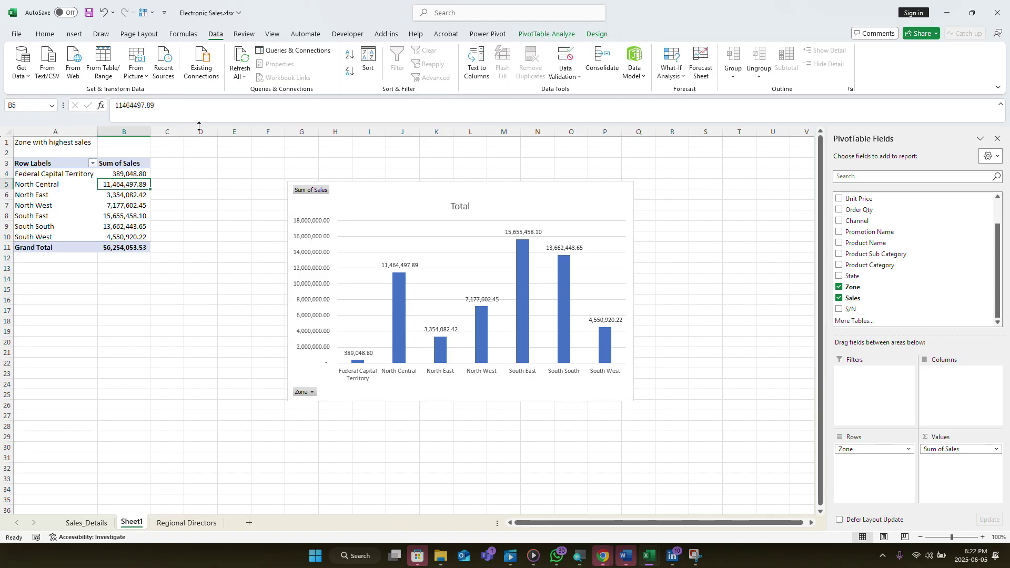
{"action": "left_click", "coordinate": [244, 59]}
{"action": "left_click_drag", "start_coordinate": [137, 173], "coordinate": [135, 238]}
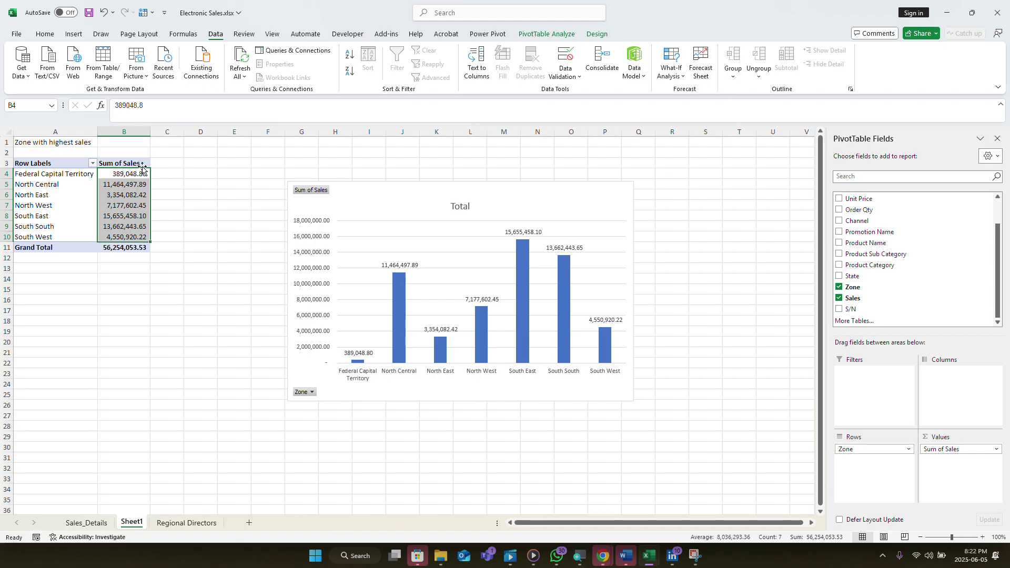
{"action": "left_click", "coordinate": [142, 163]}
{"action": "left_click_drag", "start_coordinate": [143, 178], "coordinate": [148, 211]}
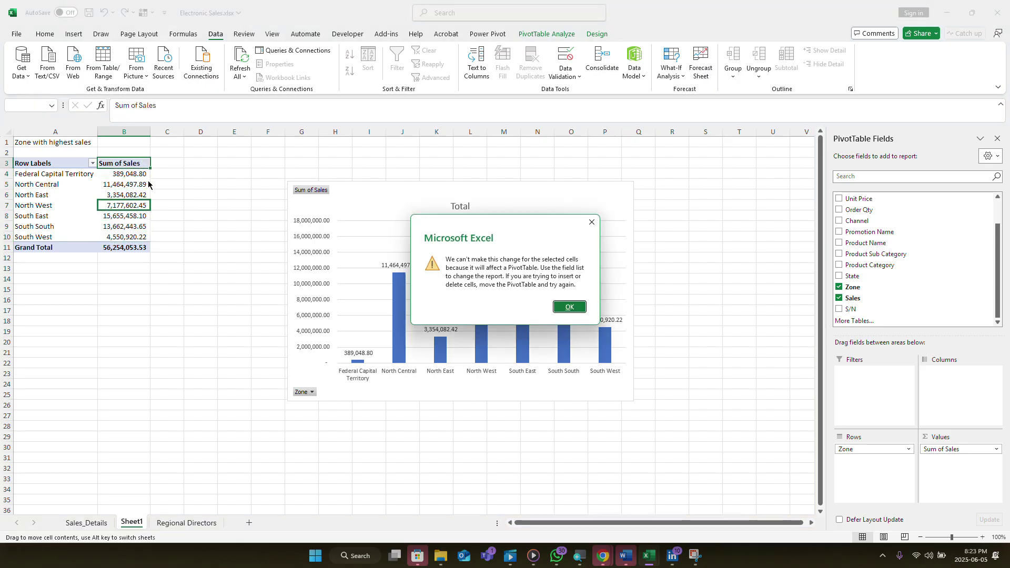
{"action": "left_click", "coordinate": [592, 221]}
- Format the PivotTable's zone sales values in B4:B10 as Accounting with the ₦ Fulah (Nigeria) symbol
{"action": "left_click_drag", "start_coordinate": [135, 172], "coordinate": [136, 237]}
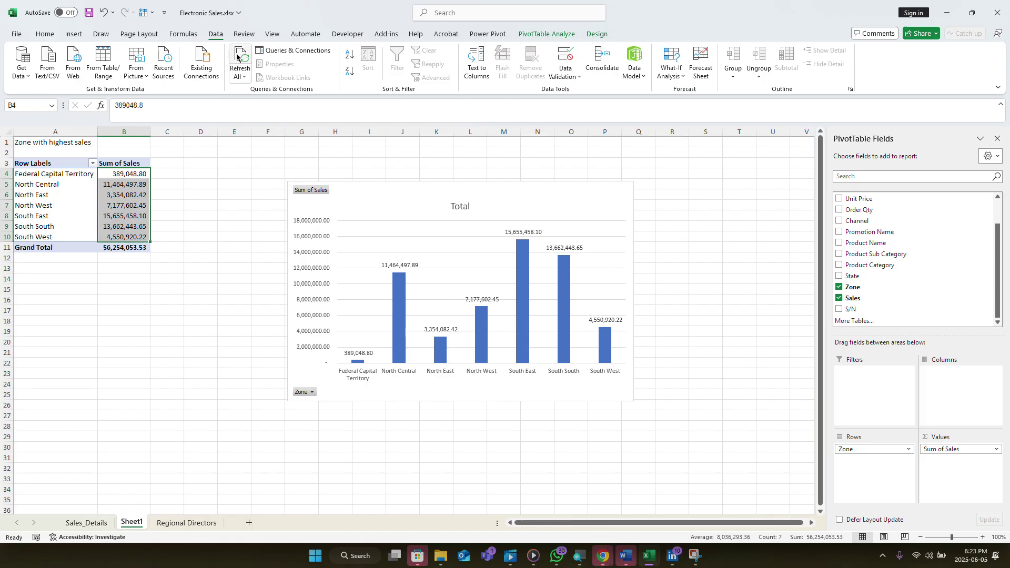
{"action": "left_click", "coordinate": [45, 35]}
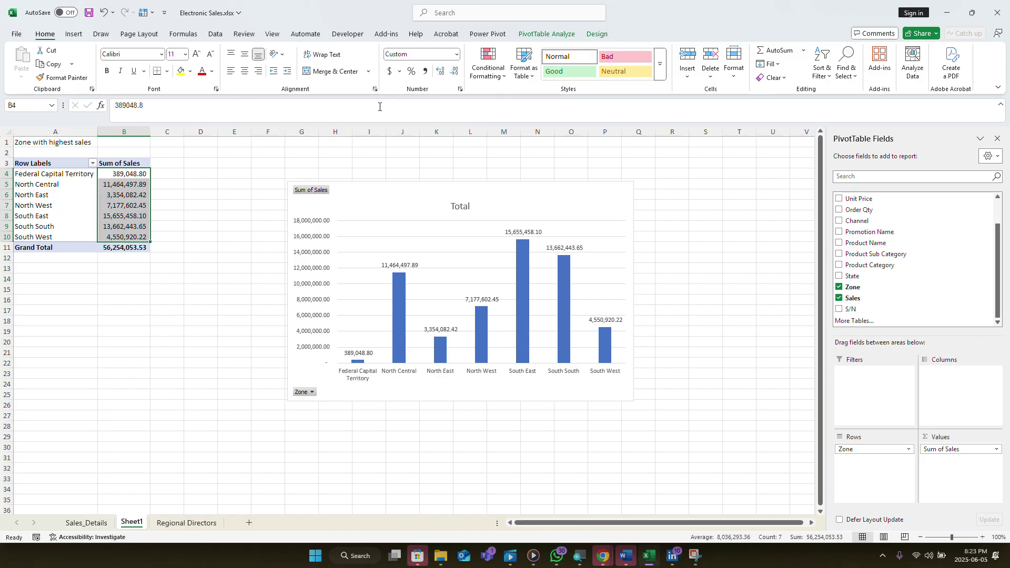
{"action": "left_click", "coordinate": [399, 75]}
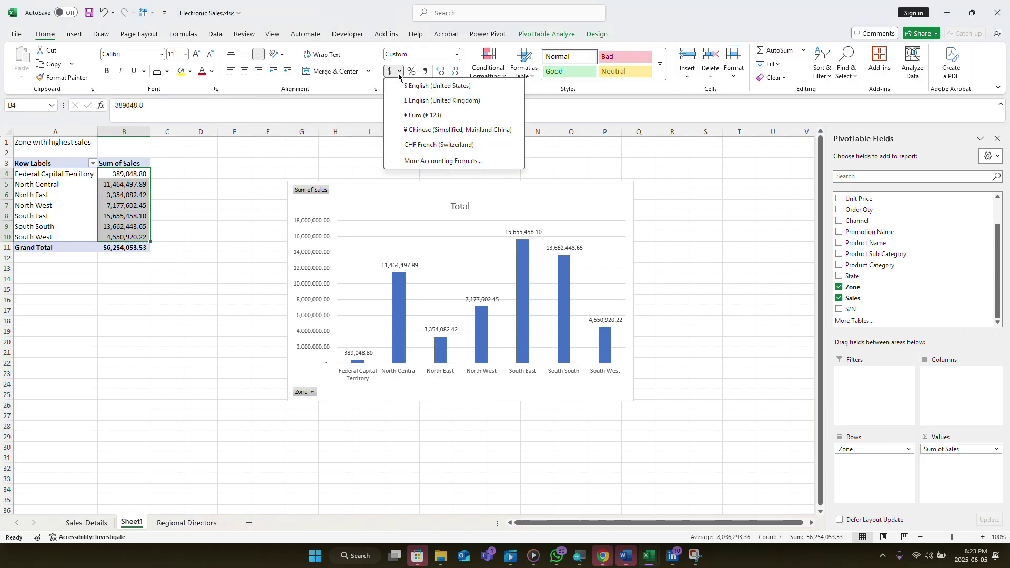
{"action": "left_click", "coordinate": [422, 161]}
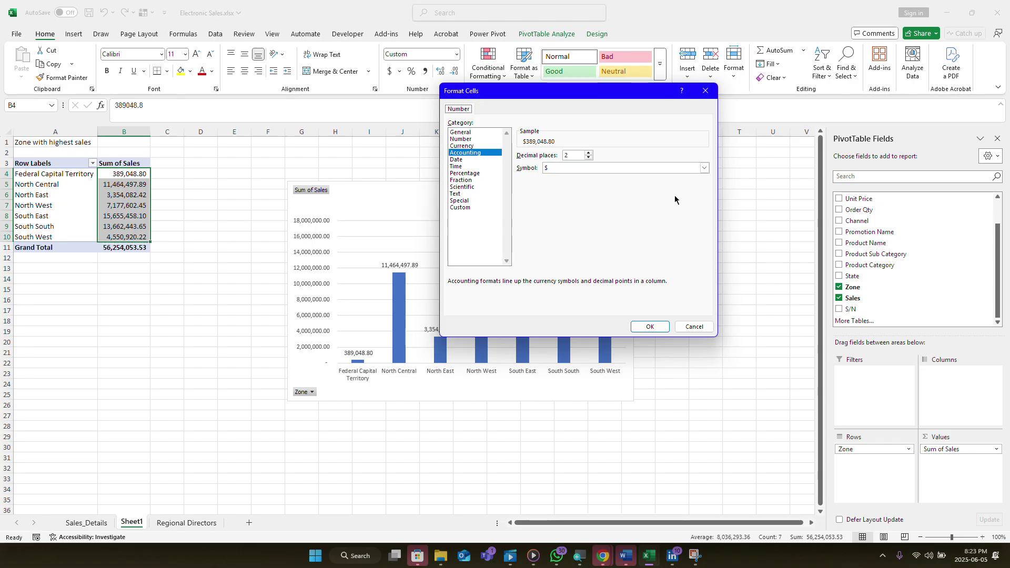
{"action": "left_click", "coordinate": [704, 169]}
{"action": "scroll", "coordinate": [648, 249], "scroll_direction": "down", "scroll_amount": 5}
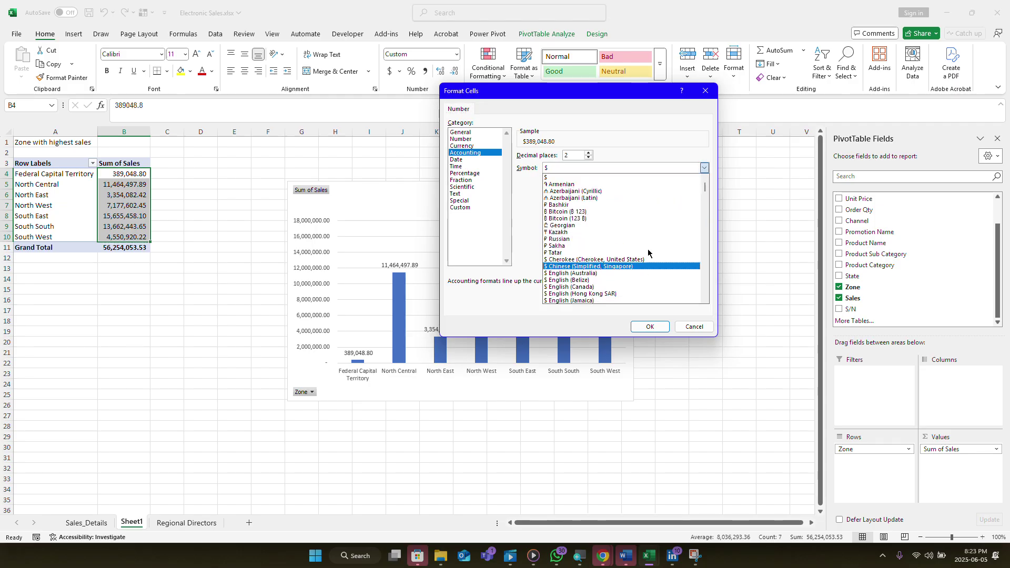
{"action": "scroll", "coordinate": [646, 254], "scroll_direction": "down", "scroll_amount": 3}
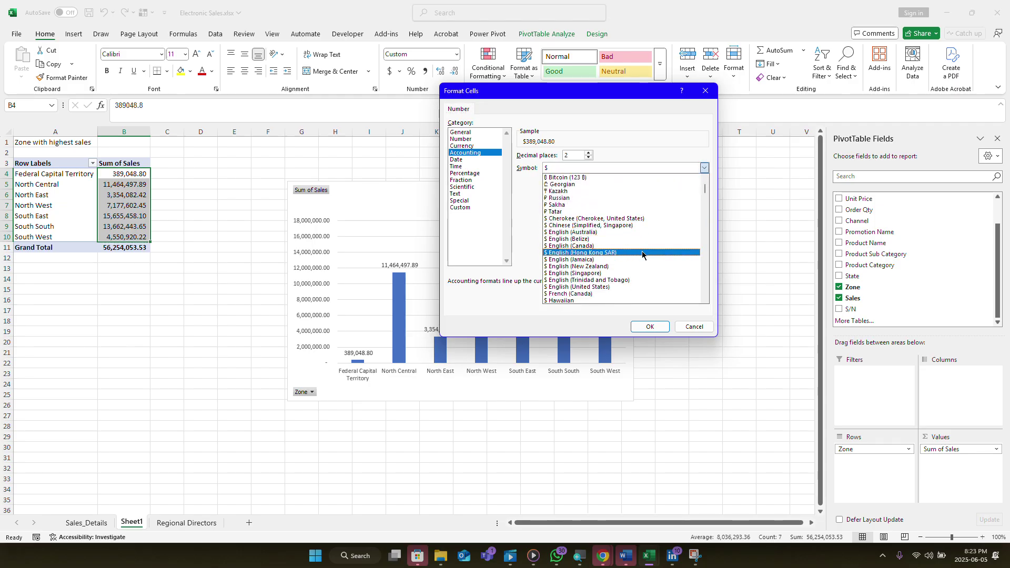
{"action": "scroll", "coordinate": [632, 261], "scroll_direction": "down", "scroll_amount": 3}
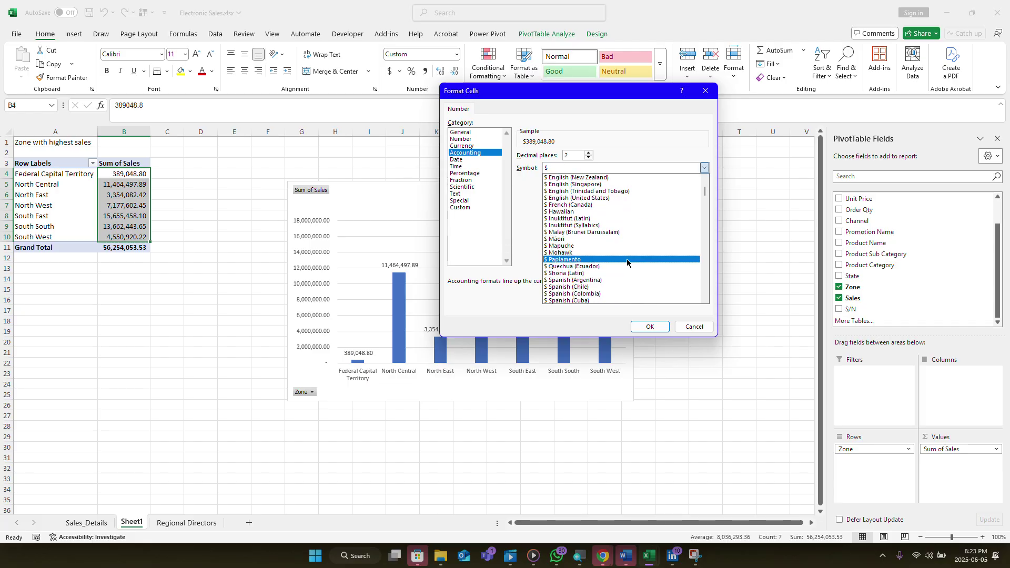
{"action": "scroll", "coordinate": [619, 261], "scroll_direction": "down", "scroll_amount": 3}
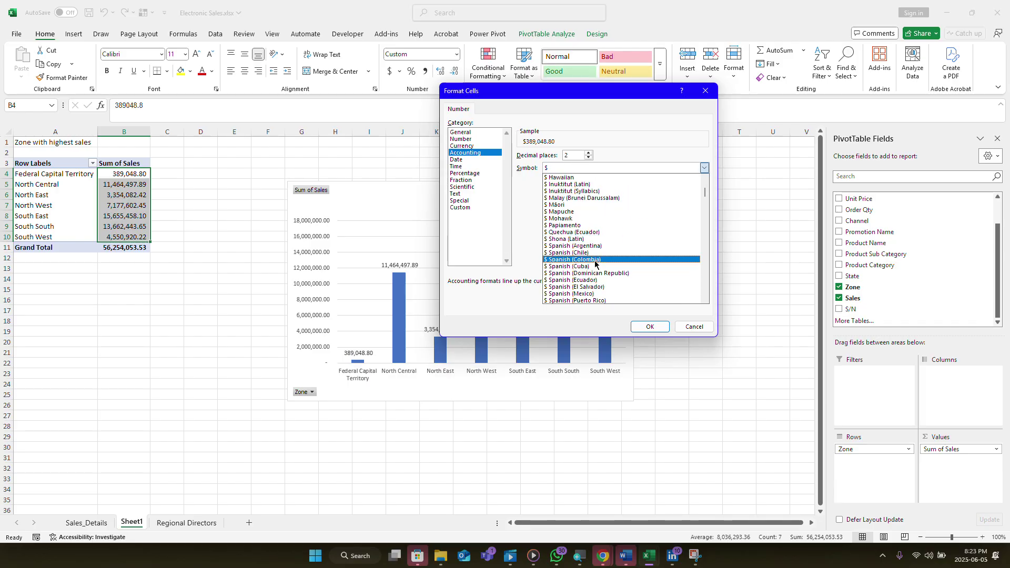
{"action": "scroll", "coordinate": [592, 268], "scroll_direction": "down", "scroll_amount": 1}
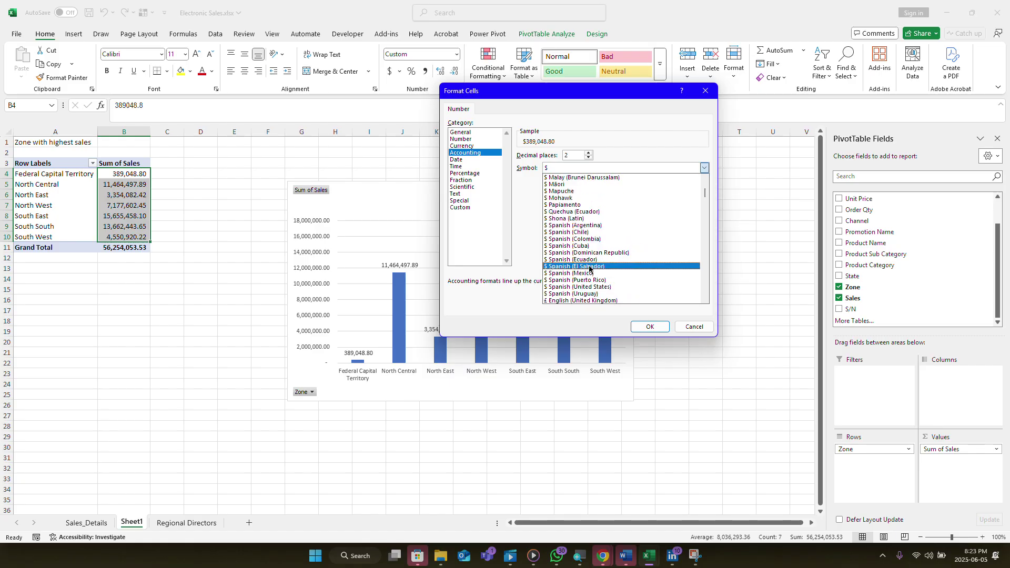
{"action": "scroll", "coordinate": [588, 269], "scroll_direction": "down", "scroll_amount": 3}
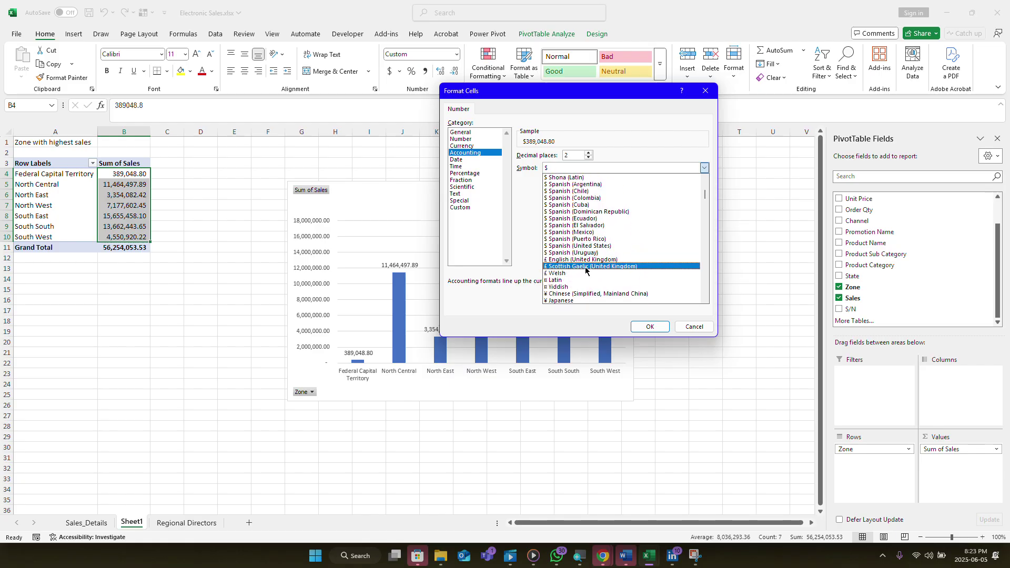
{"action": "scroll", "coordinate": [602, 261], "scroll_direction": "down", "scroll_amount": 3}
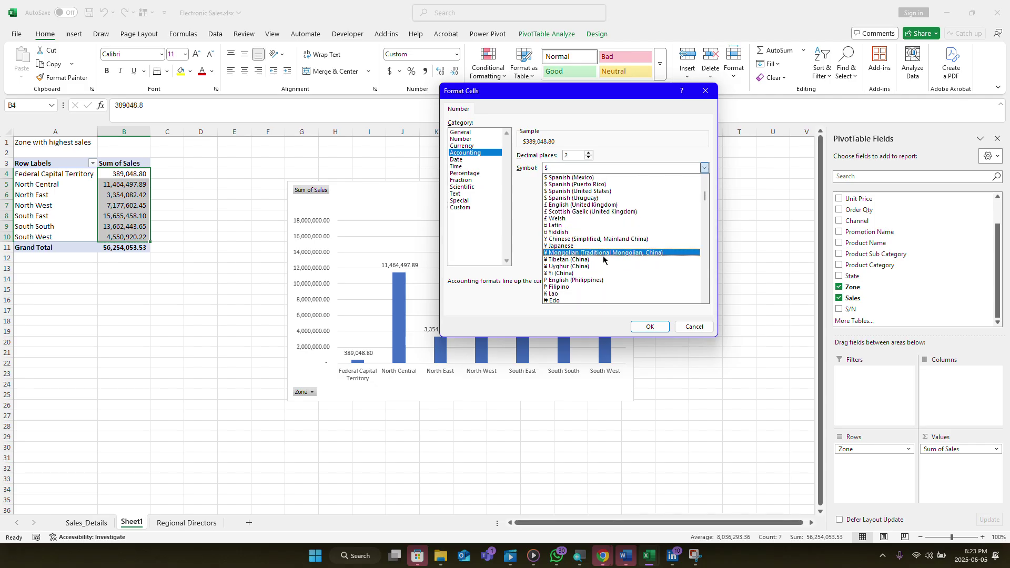
{"action": "scroll", "coordinate": [603, 259], "scroll_direction": "down", "scroll_amount": 2}
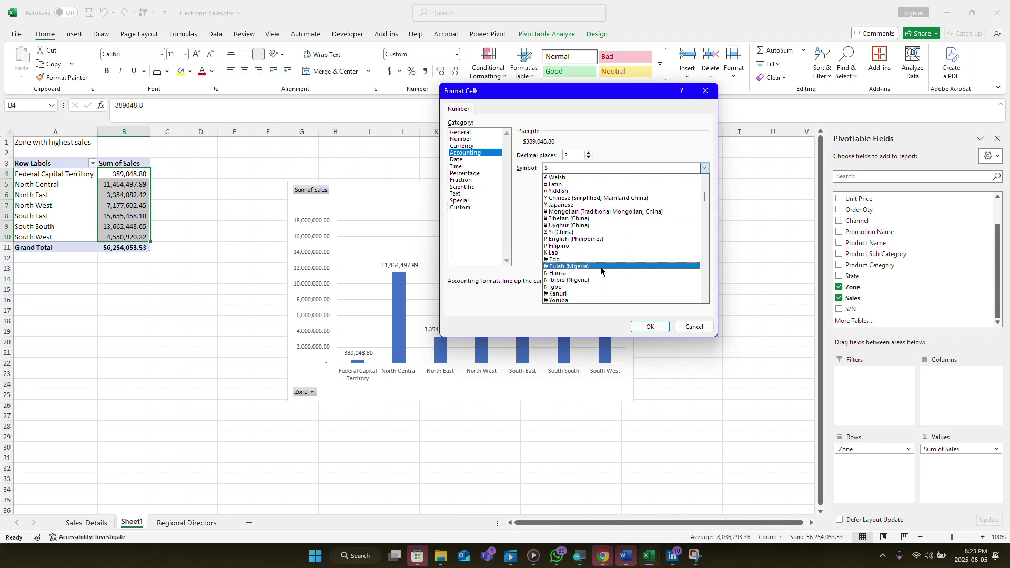
{"action": "left_click", "coordinate": [603, 267]}
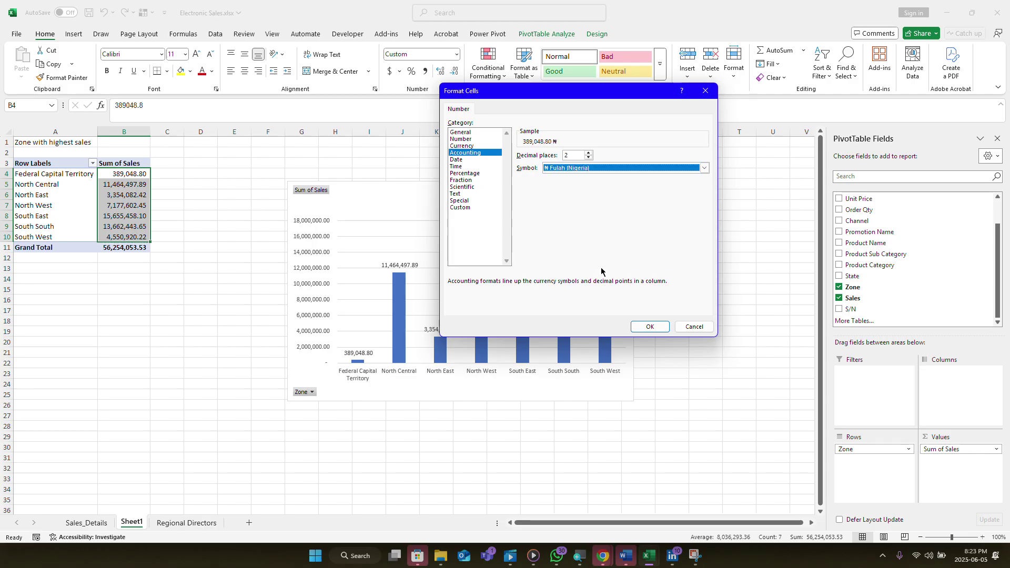
{"action": "left_click", "coordinate": [649, 327]}
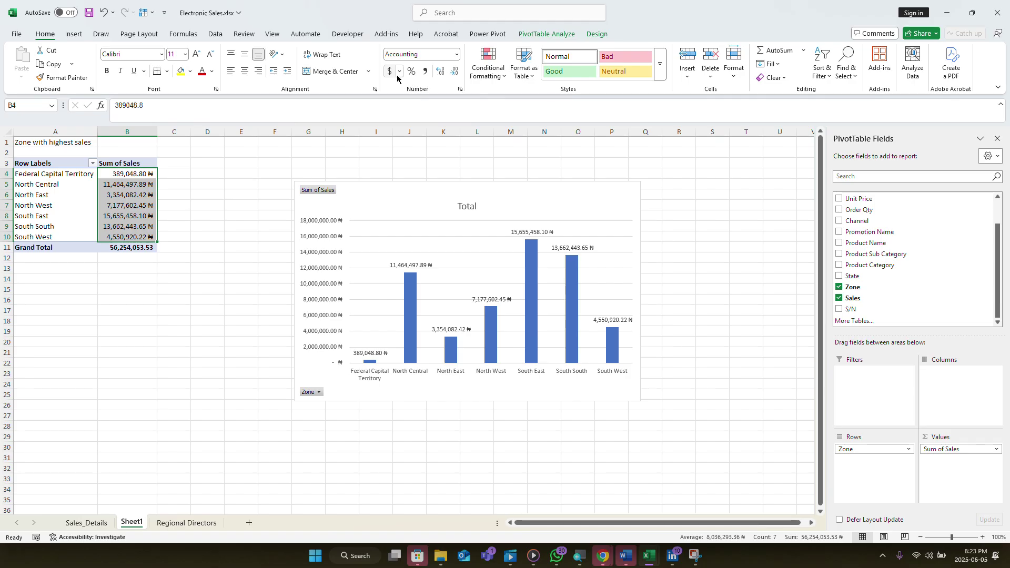
- Change the format of the PivotTable's zone sales values in B4:B10 to Currency with the ₦ Edo symbol
{"action": "left_click", "coordinate": [455, 55]}
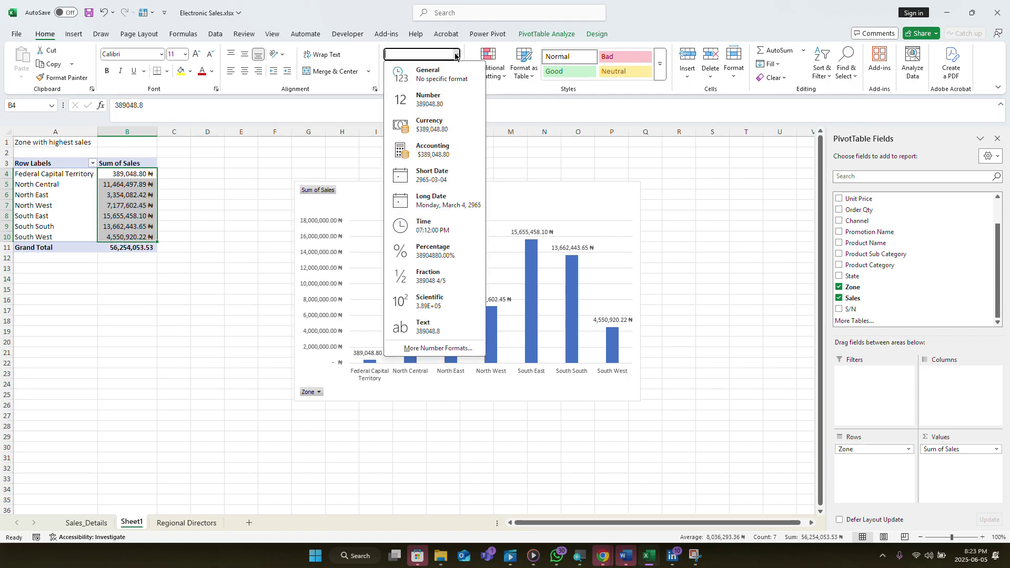
{"action": "left_click", "coordinate": [444, 129]}
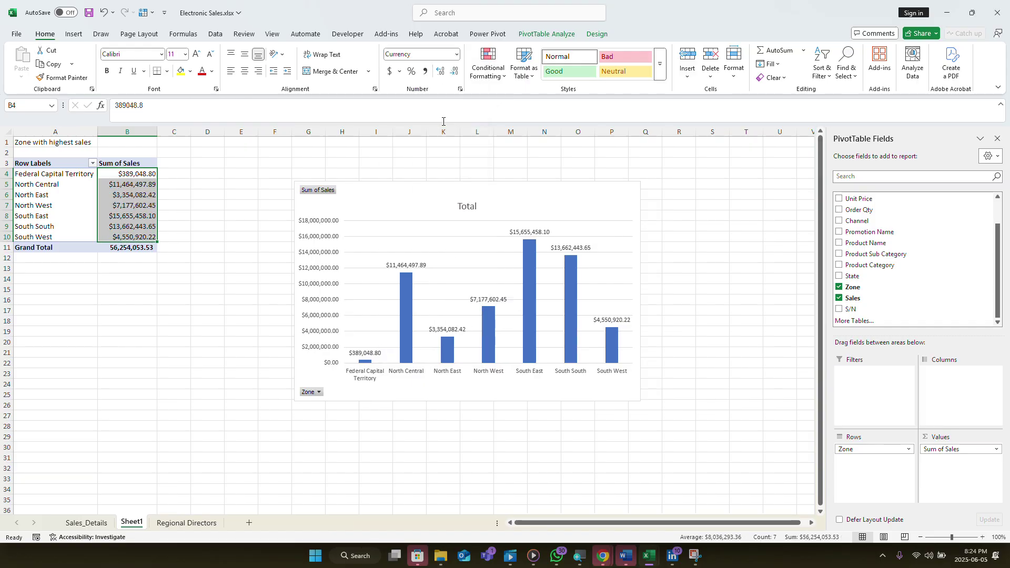
{"action": "left_click", "coordinate": [400, 72]}
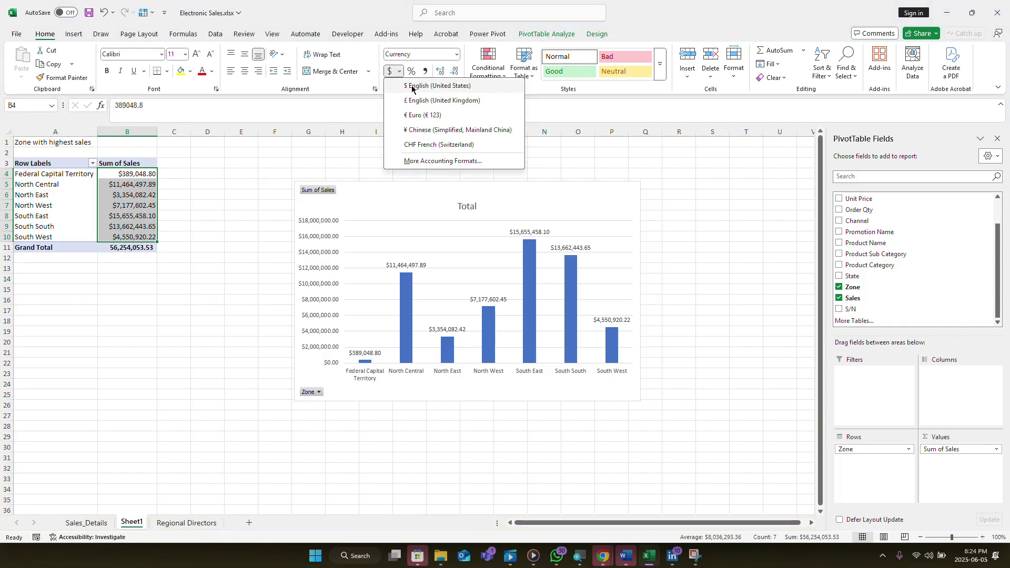
{"action": "left_click", "coordinate": [433, 162]}
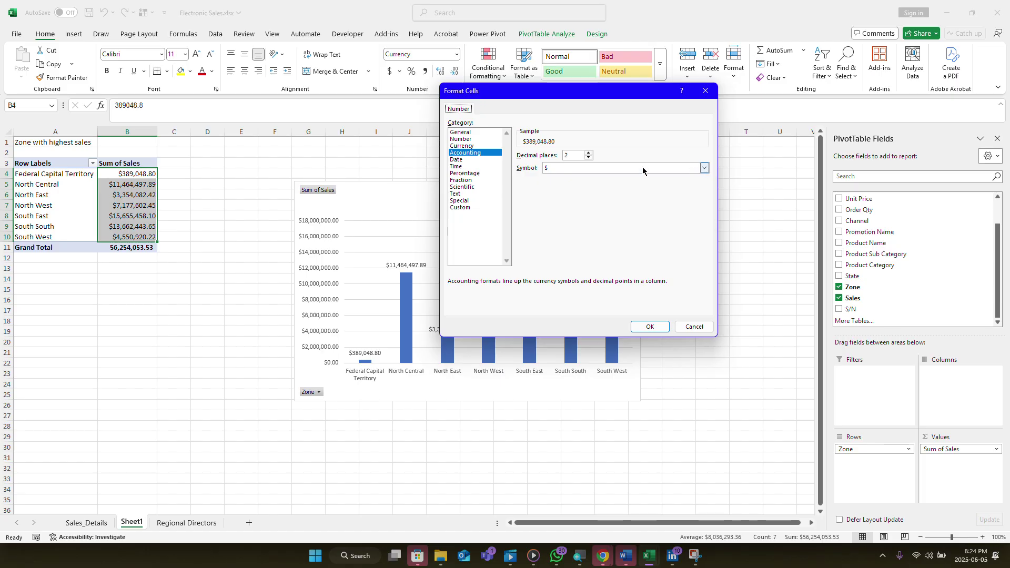
{"action": "left_click", "coordinate": [484, 147]}
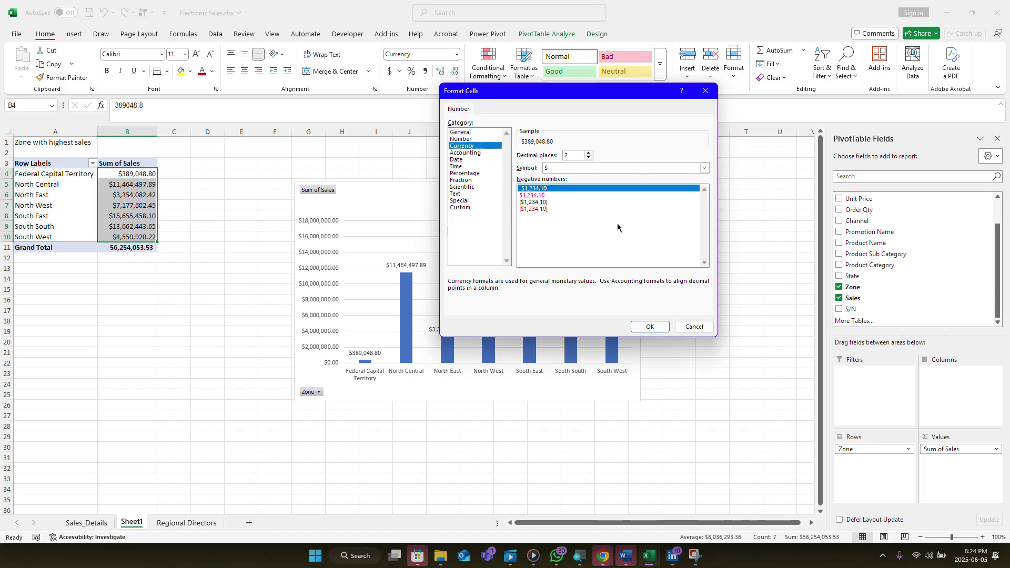
{"action": "left_click", "coordinate": [704, 167]}
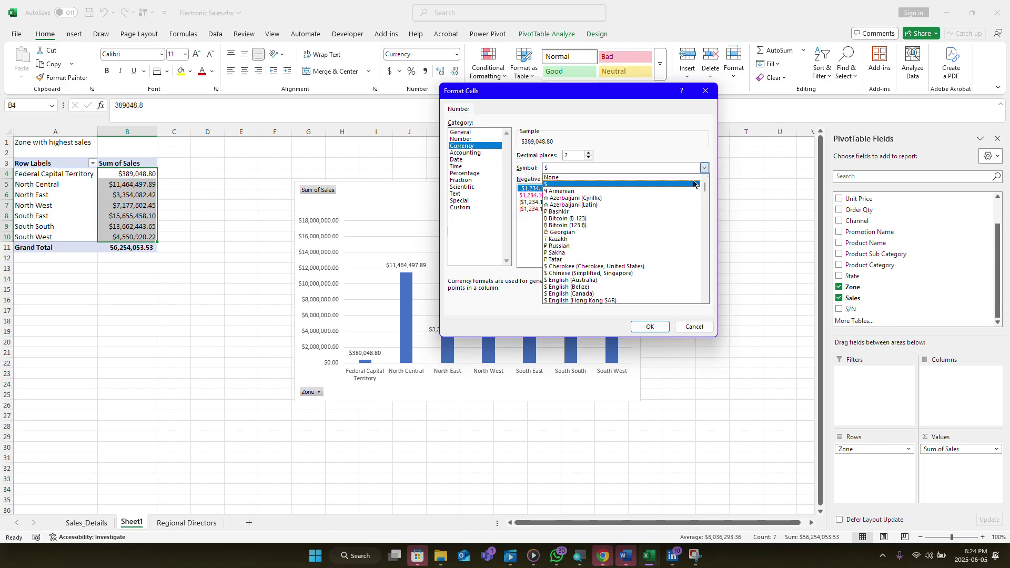
{"action": "left_click_drag", "start_coordinate": [707, 186], "coordinate": [702, 198]}
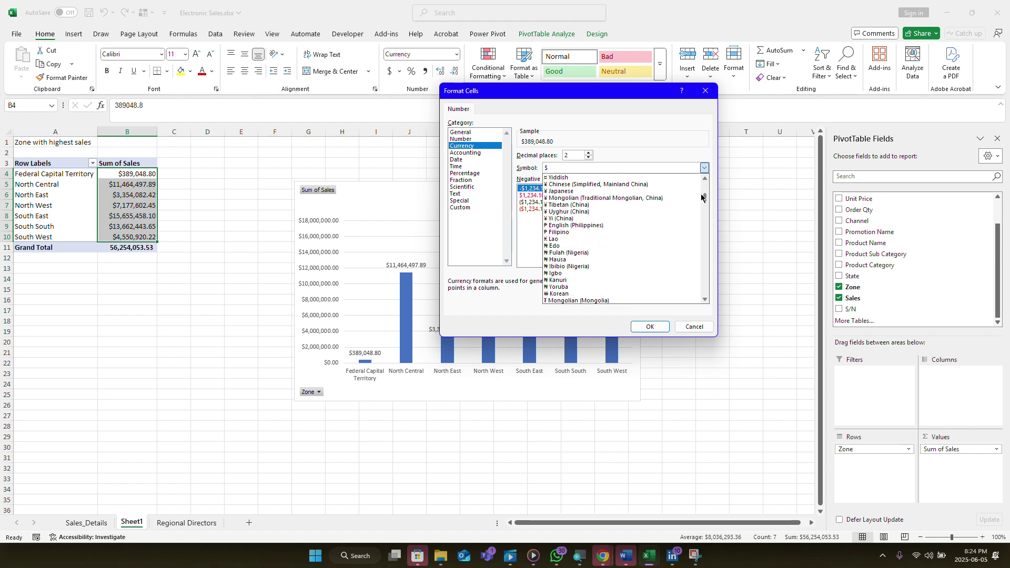
{"action": "left_click", "coordinate": [580, 246]}
{"action": "left_click", "coordinate": [651, 327]}
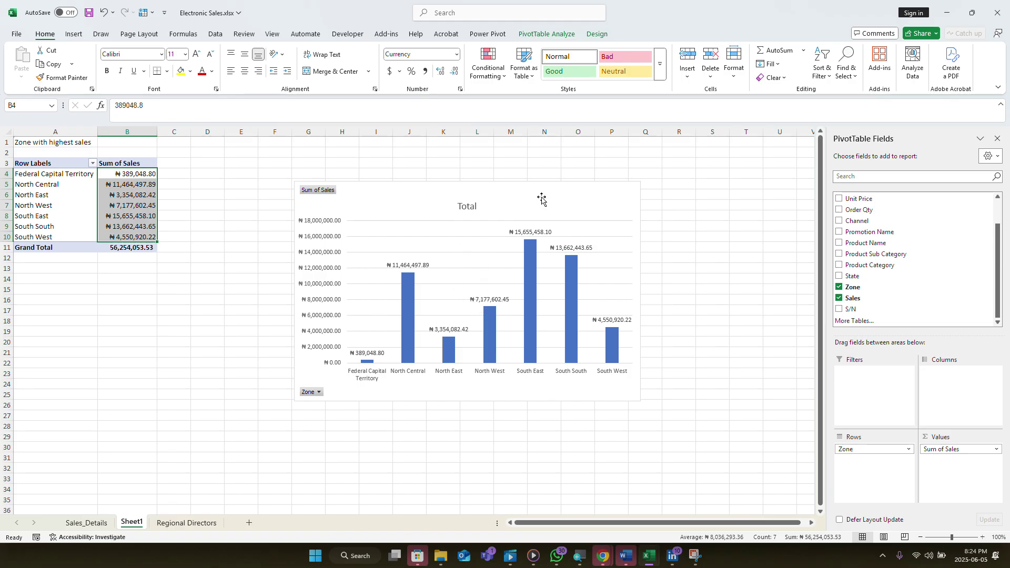
- Shrink the PivotChart and move it beside the PivotTable, covering about columns D to I and rows 2 to 16
{"action": "left_click", "coordinate": [621, 389]}
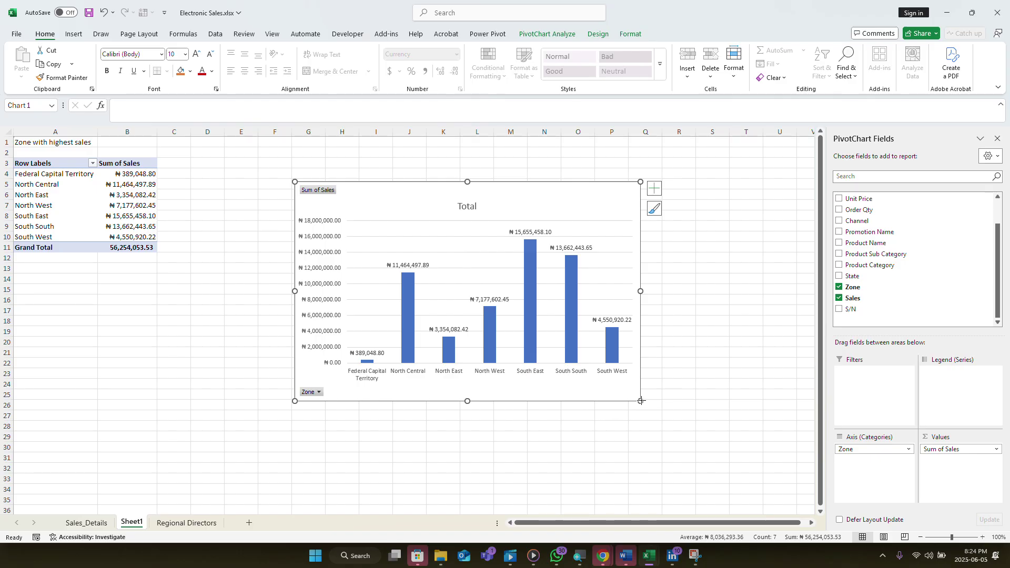
{"action": "left_click_drag", "start_coordinate": [641, 401], "coordinate": [511, 347]}
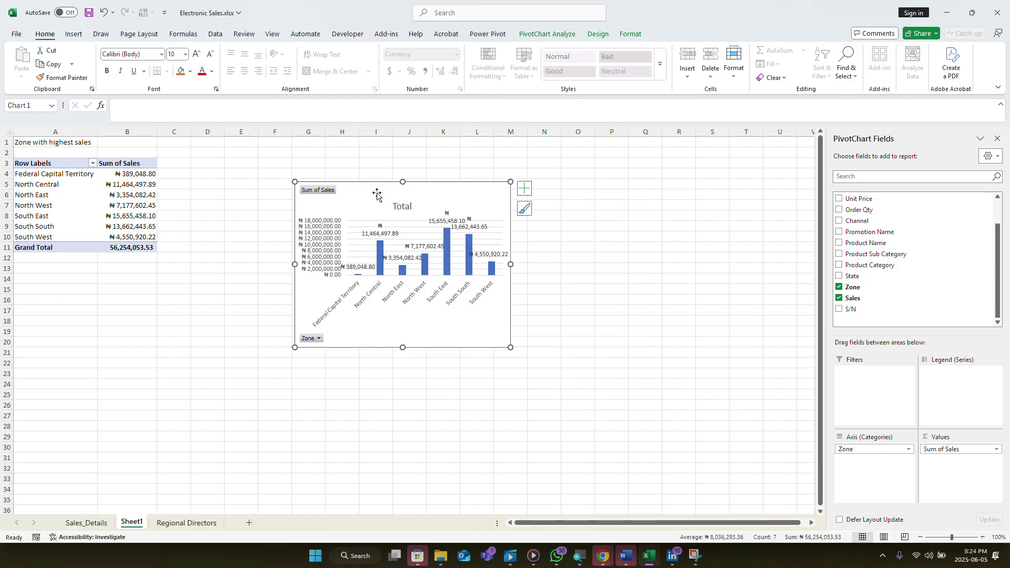
{"action": "left_click_drag", "start_coordinate": [377, 195], "coordinate": [270, 159]}
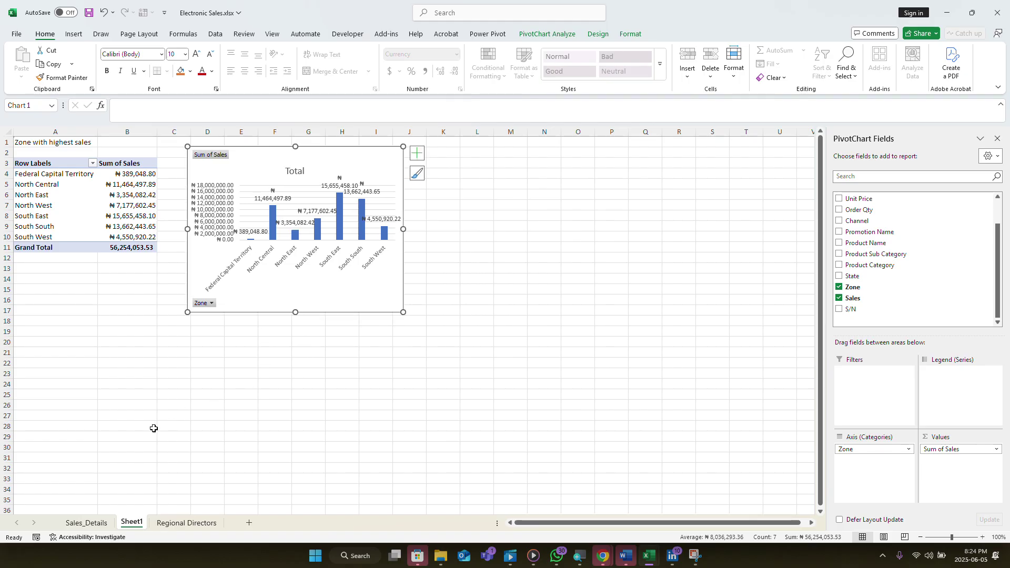
- Examine the Order Date column on Sales_Details and its filter's year, month and day groupings, expanding January 2014, without applying a filter
{"action": "left_click", "coordinate": [99, 522]}
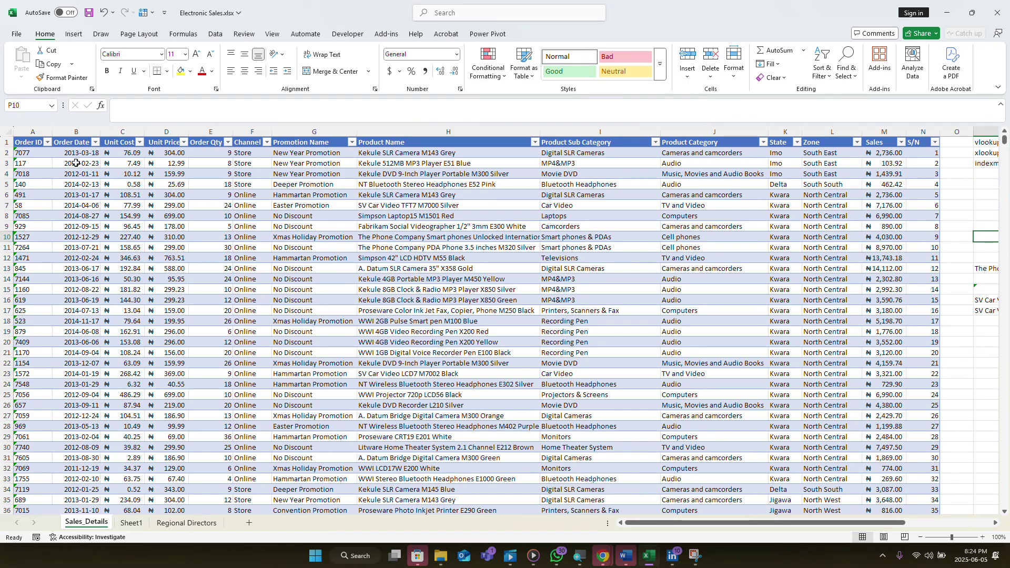
{"action": "left_click", "coordinate": [75, 133]}
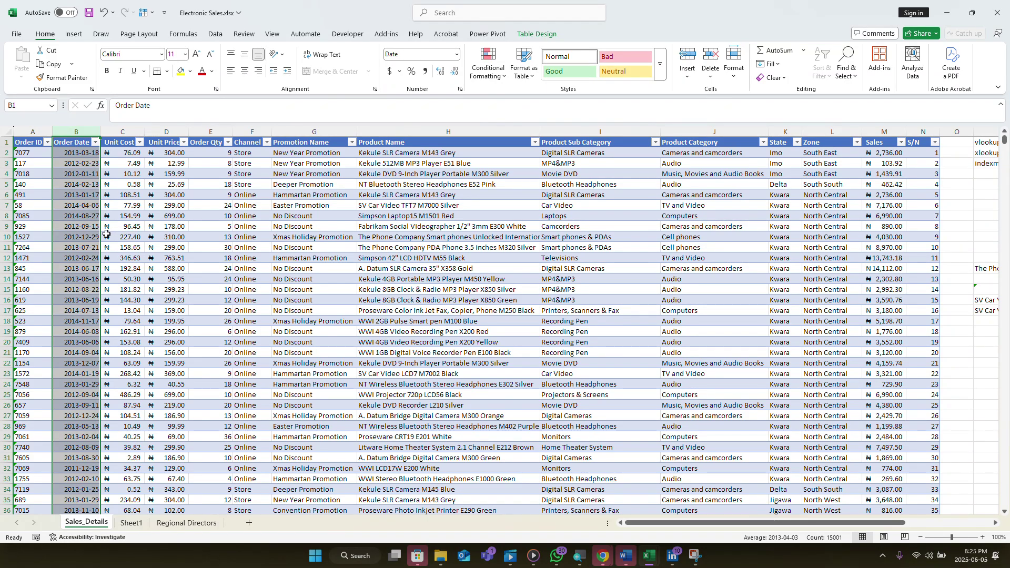
{"action": "left_click", "coordinate": [84, 236]}
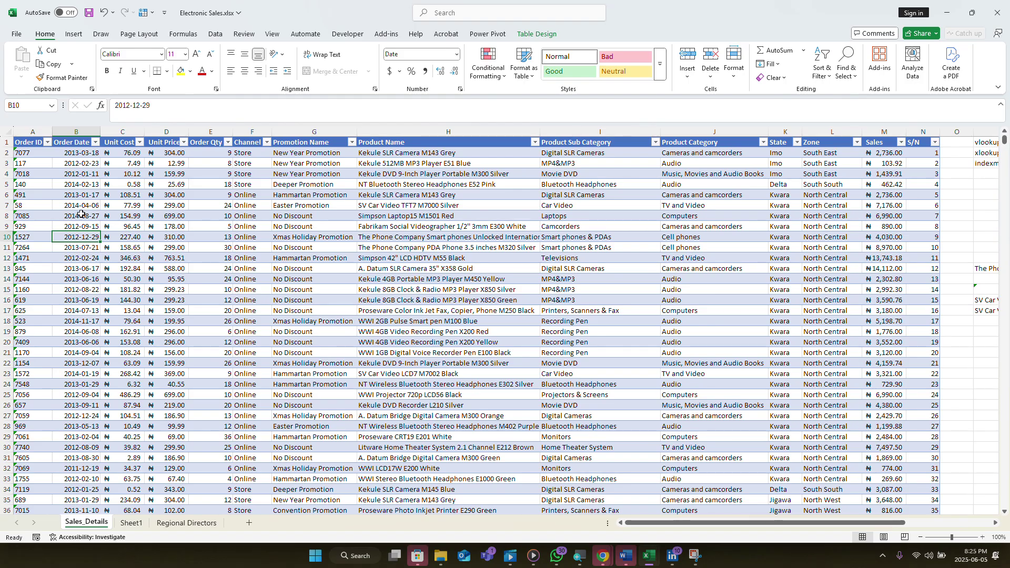
{"action": "left_click", "coordinate": [95, 142]}
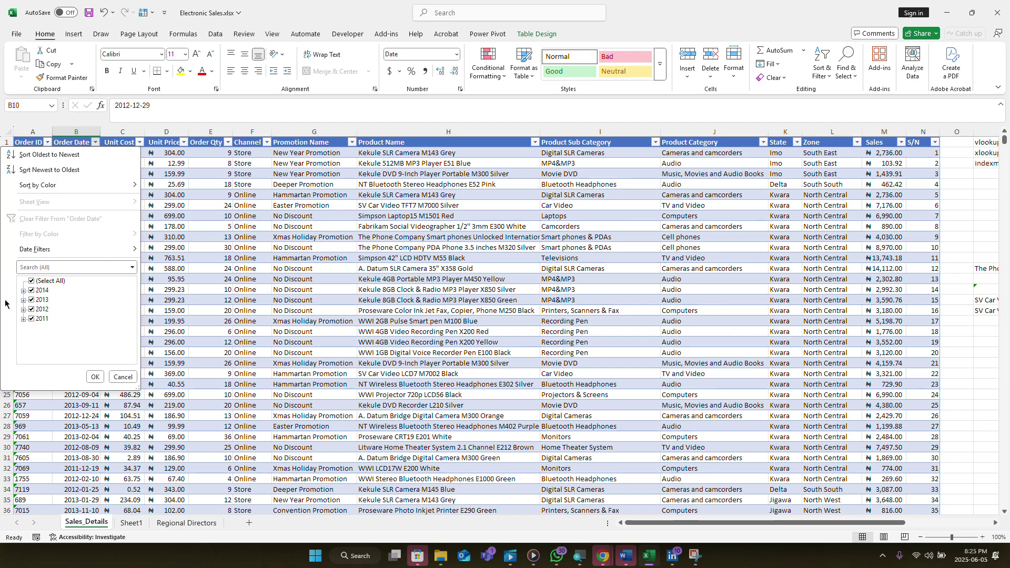
{"action": "left_click", "coordinate": [23, 291]}
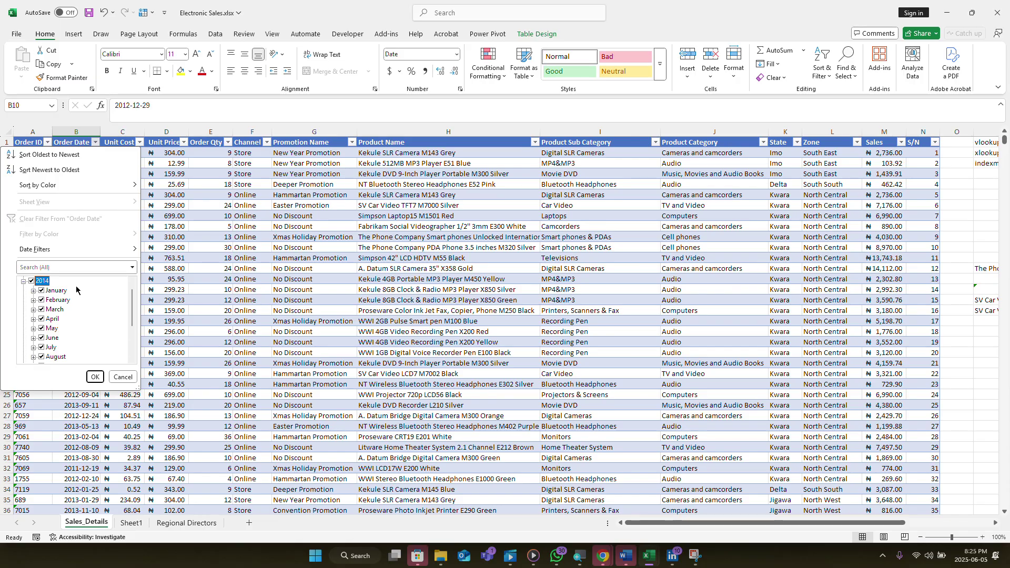
{"action": "left_click", "coordinate": [33, 290]}
{"action": "scroll", "coordinate": [83, 360], "scroll_direction": "down", "scroll_amount": 4}
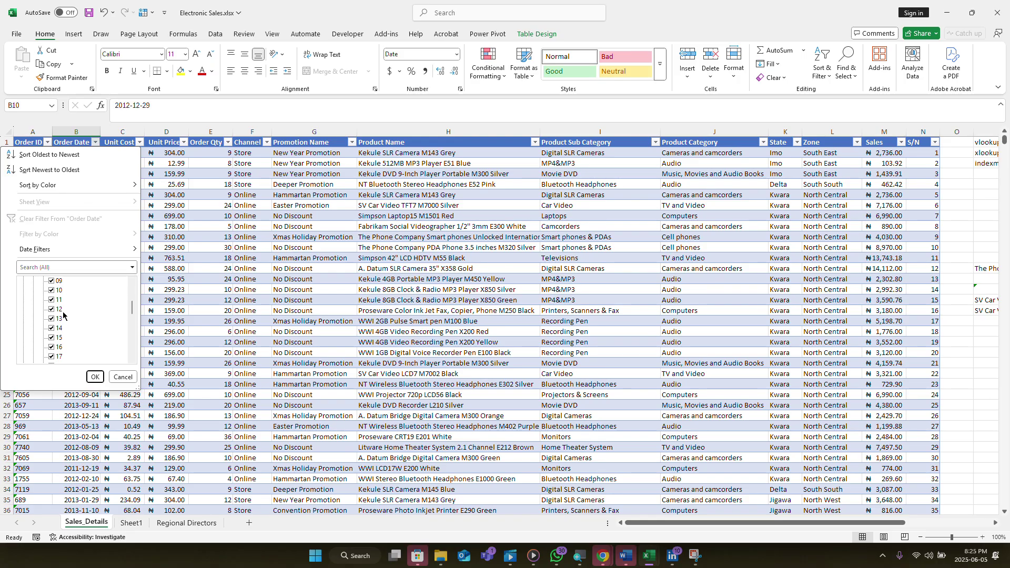
{"action": "left_click", "coordinate": [126, 378]}
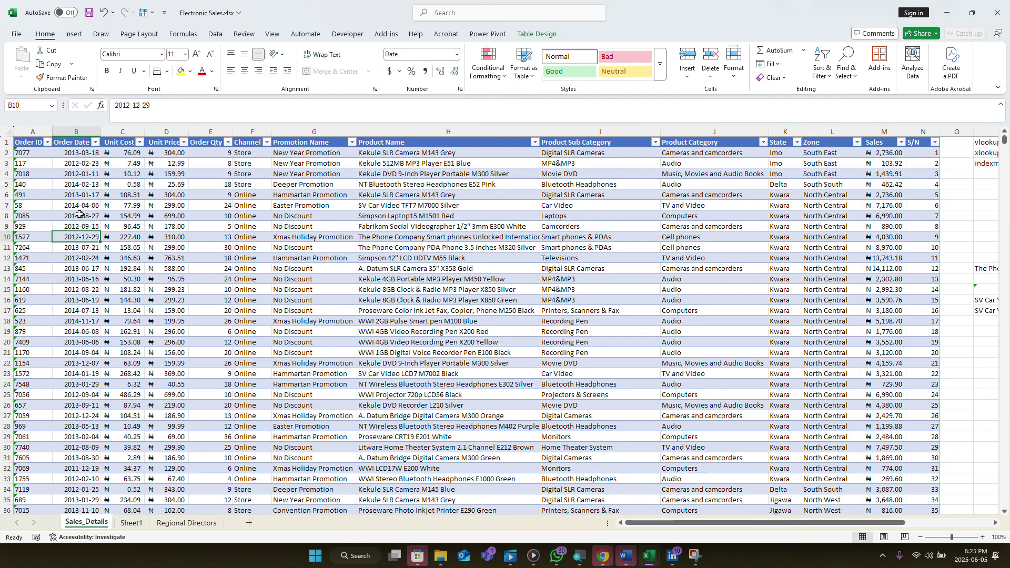
- Insert a new table column before Order Date on Sales_Details and name its header Year
{"action": "left_click", "coordinate": [88, 129]}
{"action": "right_click", "coordinate": [89, 131]}
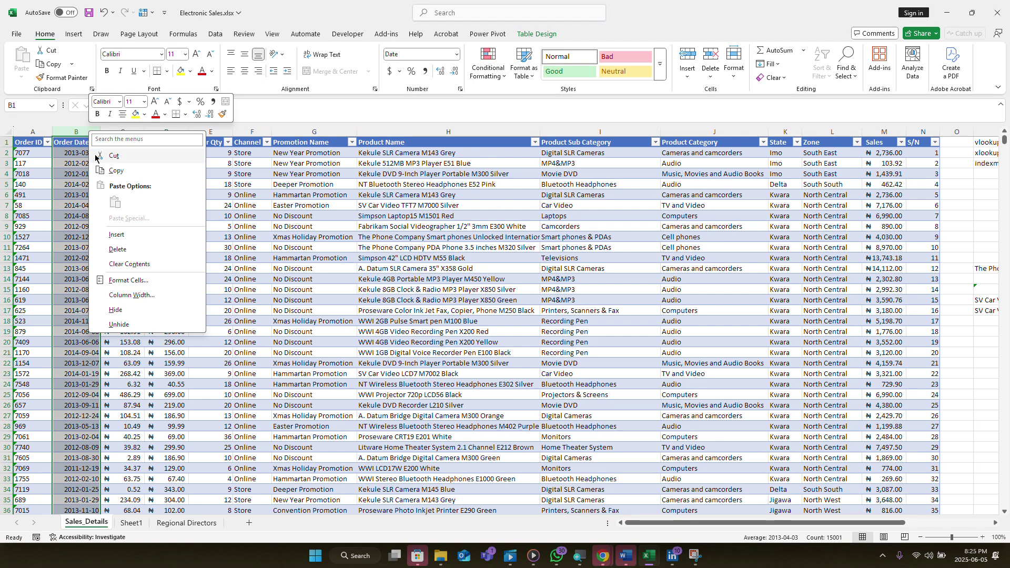
{"action": "left_click", "coordinate": [134, 238]}
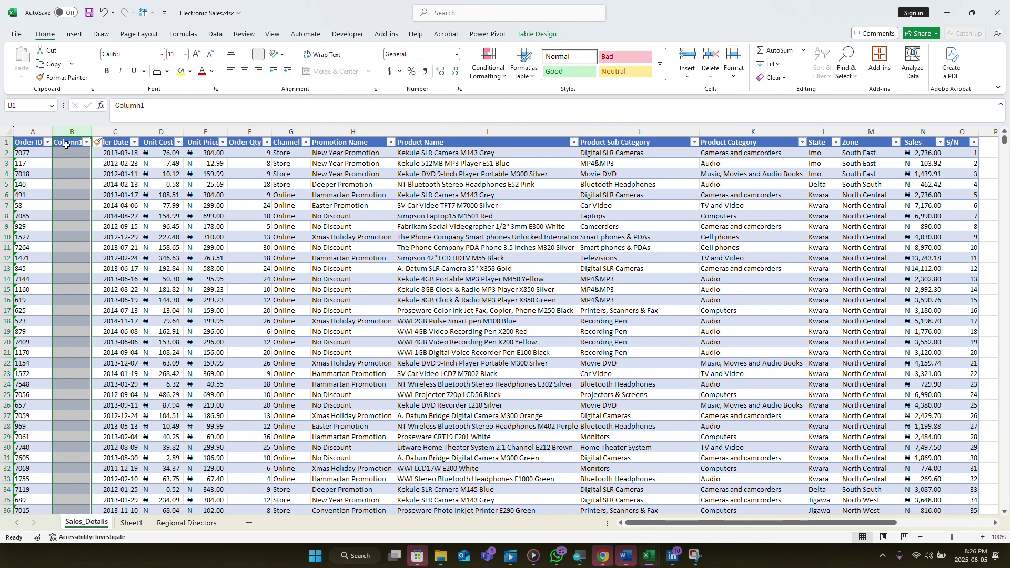
{"action": "left_click", "coordinate": [71, 142]}
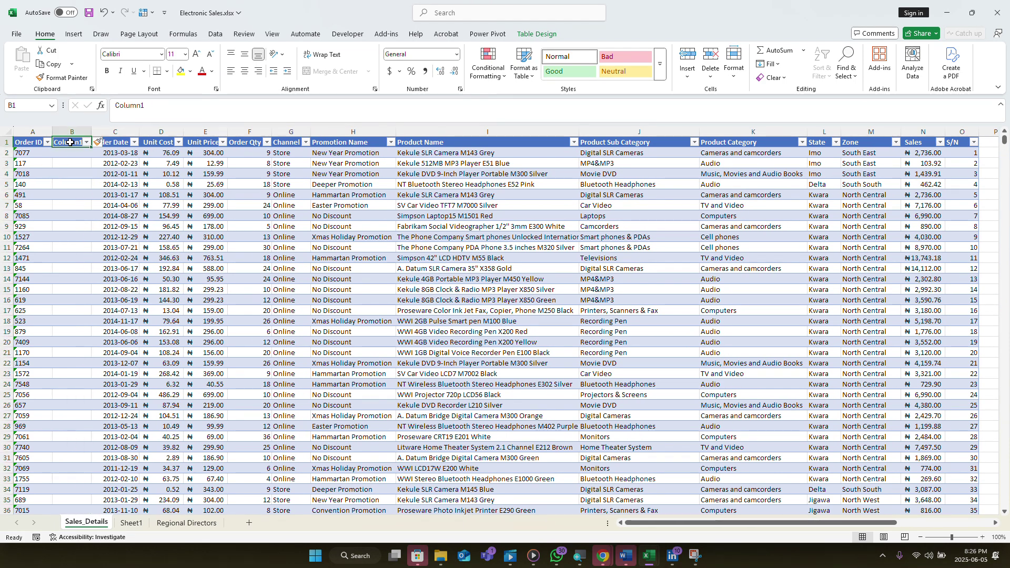
{"action": "double_click", "coordinate": [71, 142]}
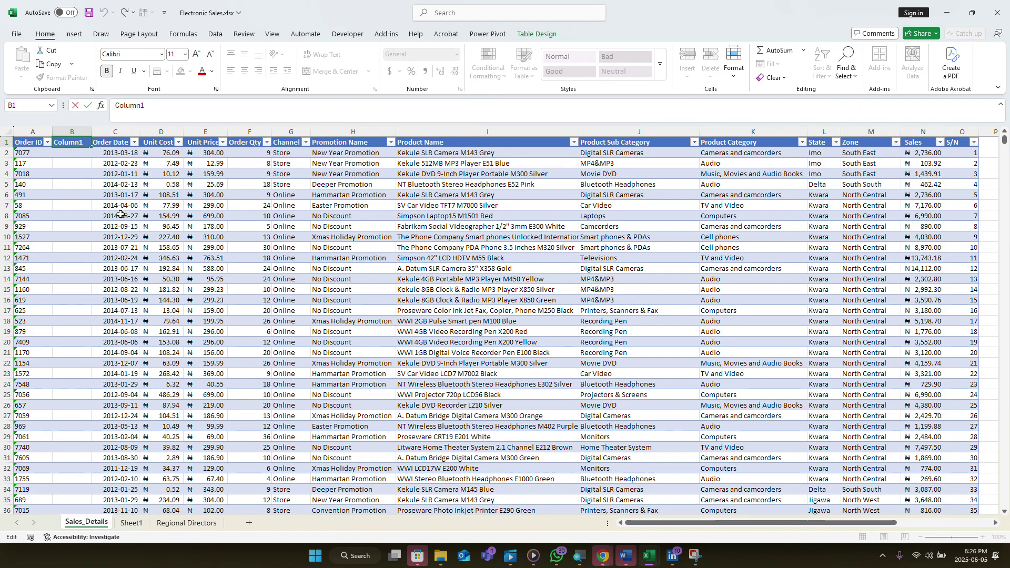
{"action": "key", "text": "BackSpace"}
{"action": "key", "text": "Return"}
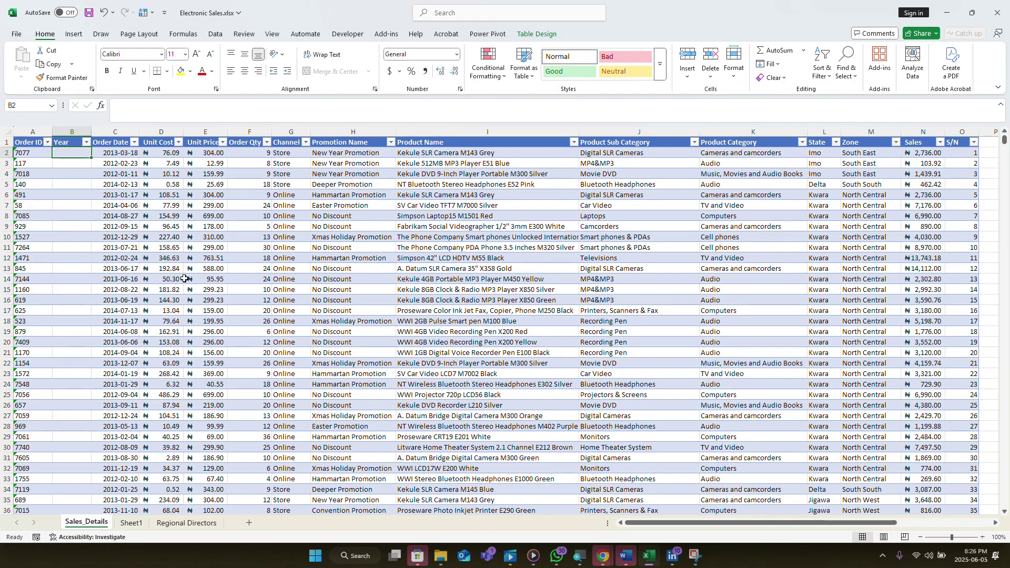
- Fill the Year column with the formula =TEXT([@[Order Date]], "YYYY"), starting in B2
{"action": "type", "text": "="}
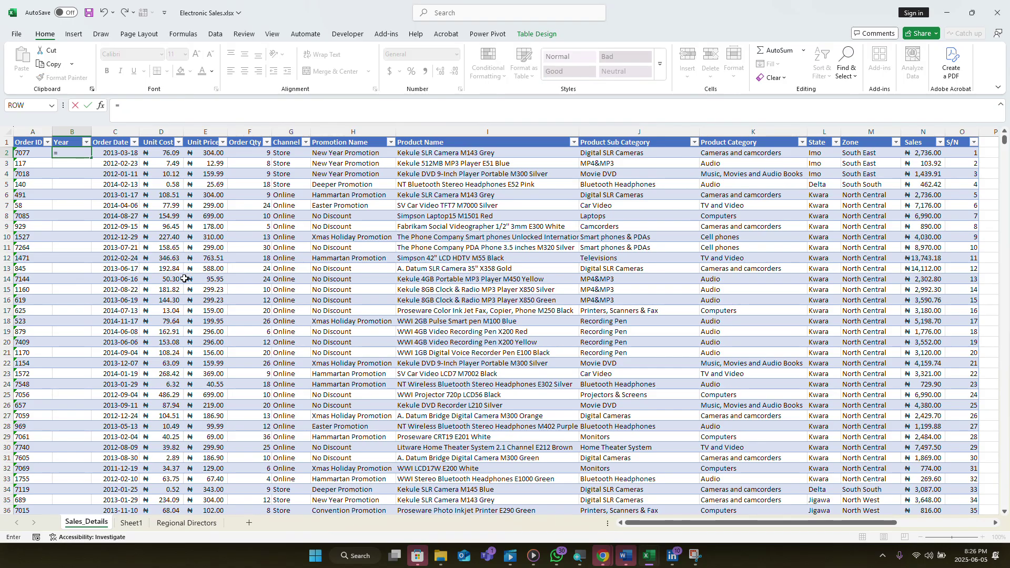
{"action": "type", "text": "text"}
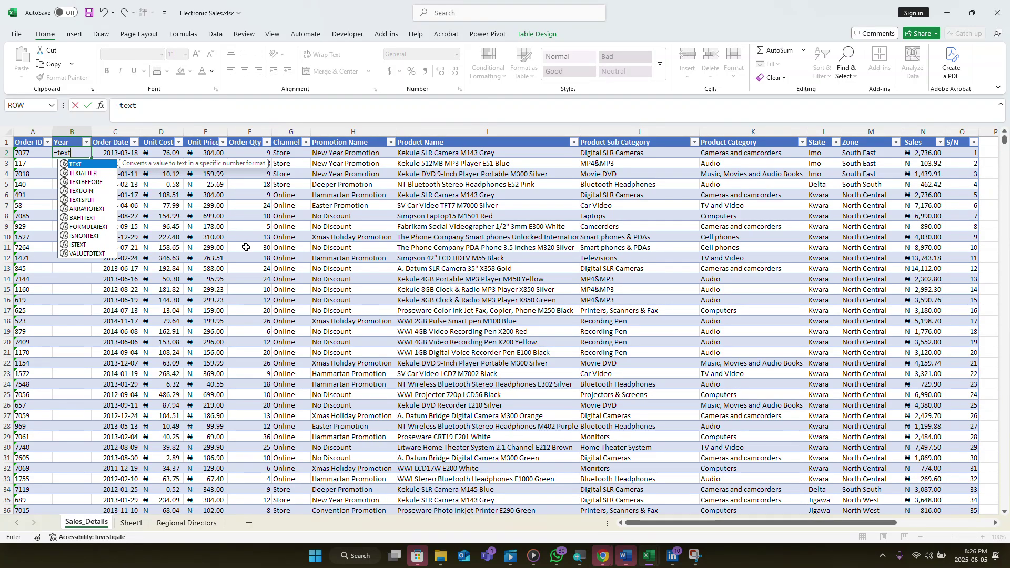
{"action": "key", "text": "Tab"}
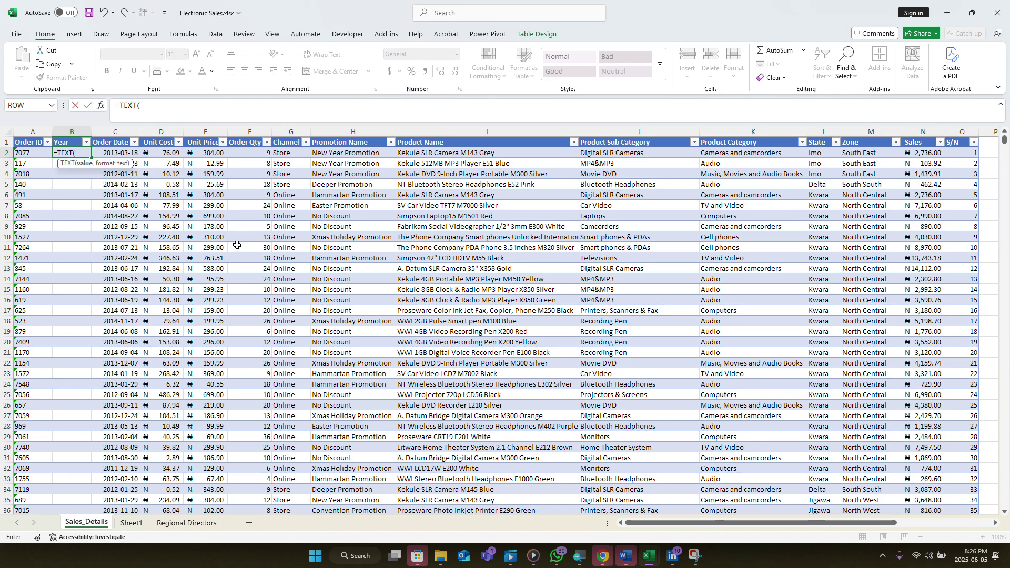
{"action": "left_click", "coordinate": [117, 154]}
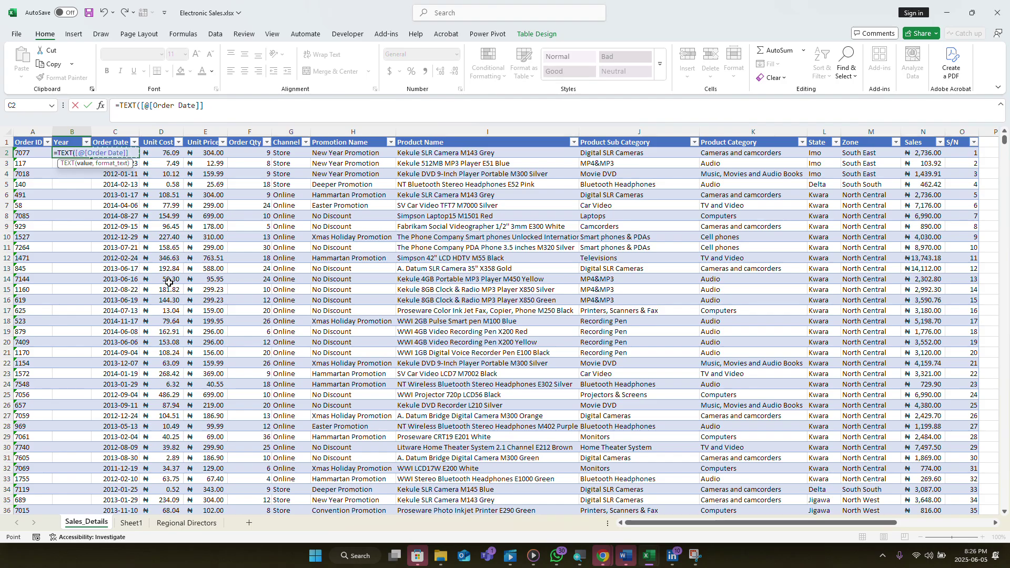
{"action": "left_click", "coordinate": [228, 107]}
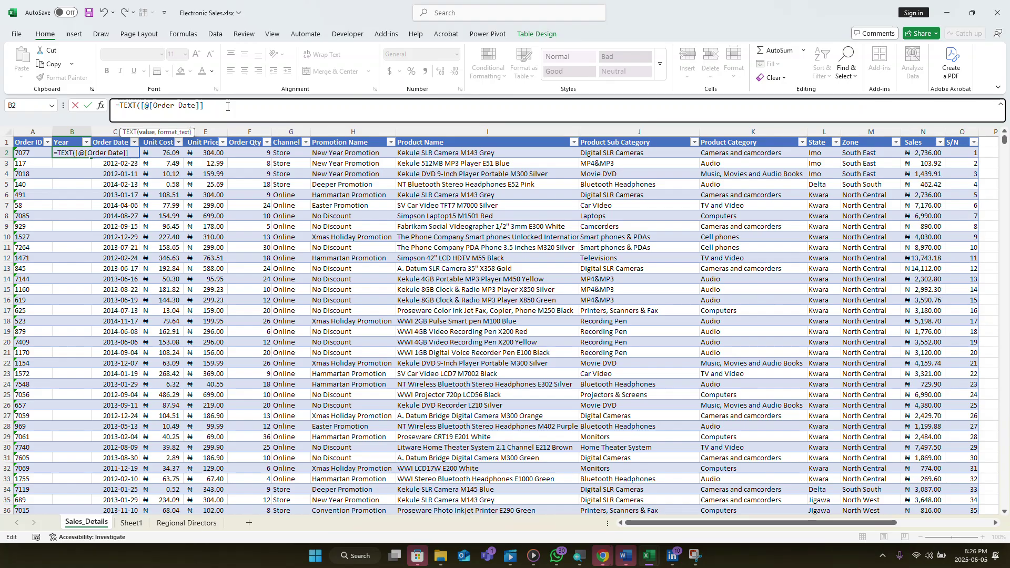
{"action": "type", "text": ","}
{"action": "type", "text": "\""}
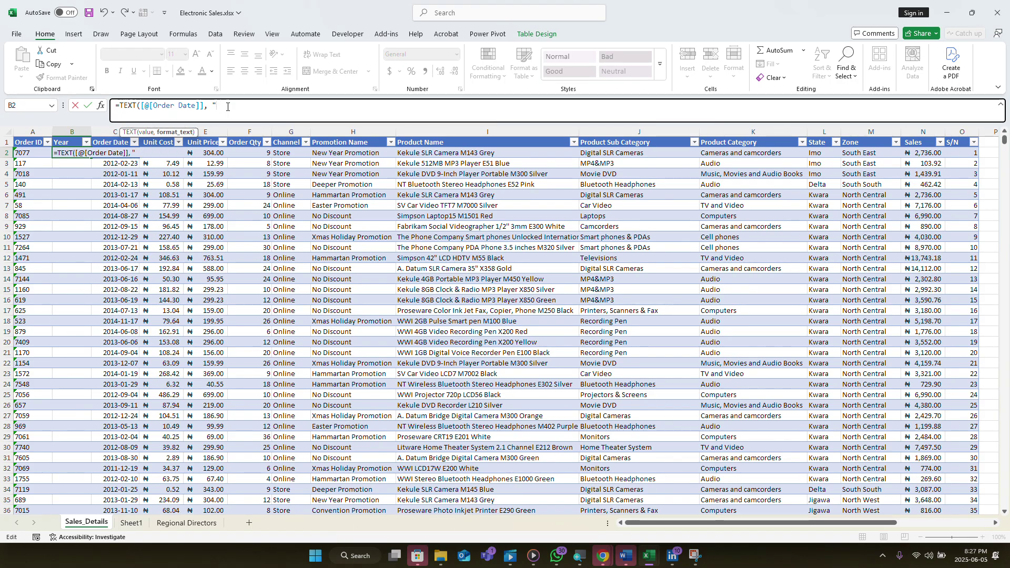
{"action": "type", "text": "YYYY"}
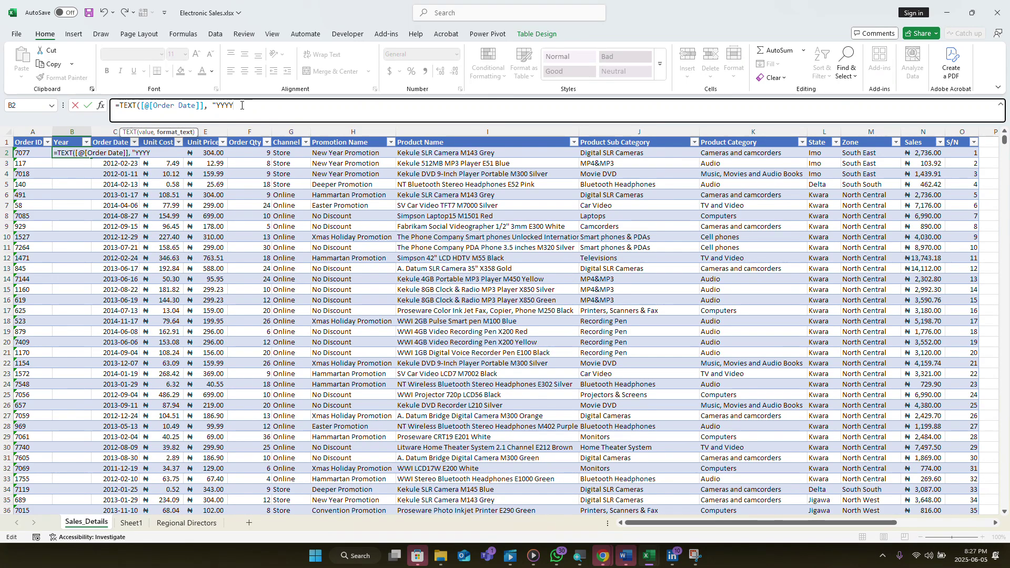
{"action": "type", "text": "\""}
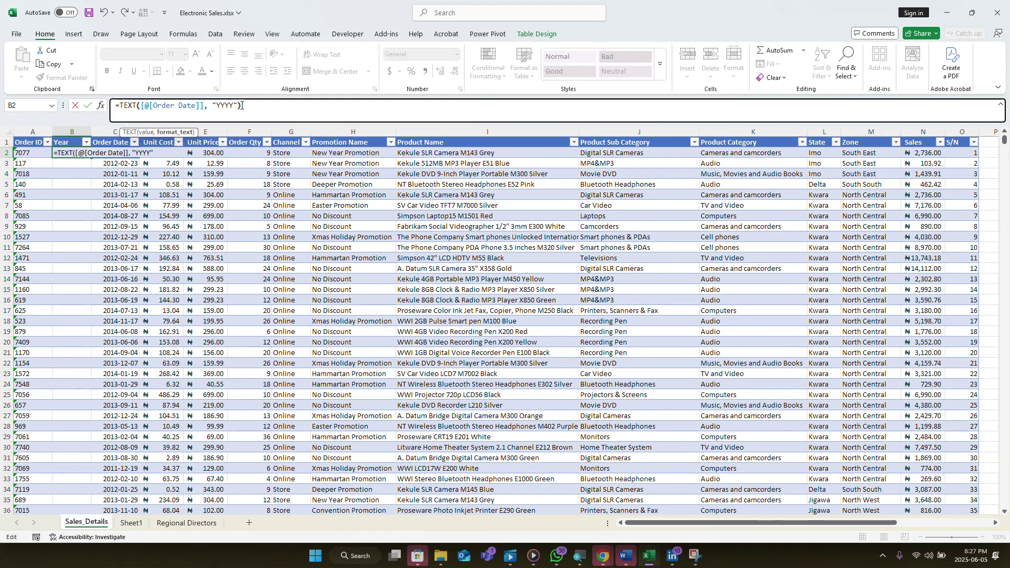
{"action": "key", "text": "Return"}
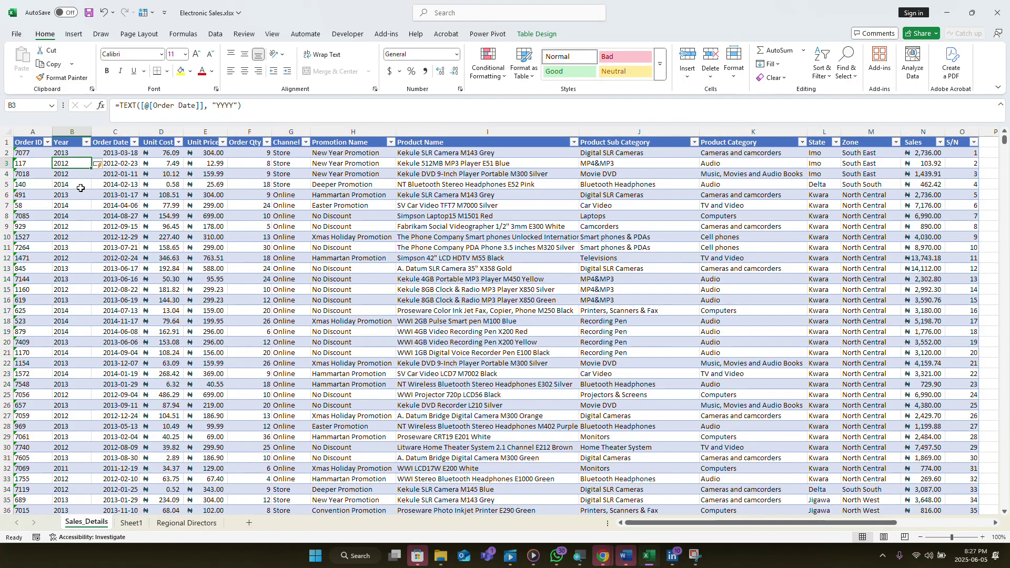
{"action": "left_click", "coordinate": [79, 197]}
{"action": "left_click_drag", "start_coordinate": [65, 226], "coordinate": [66, 217]}
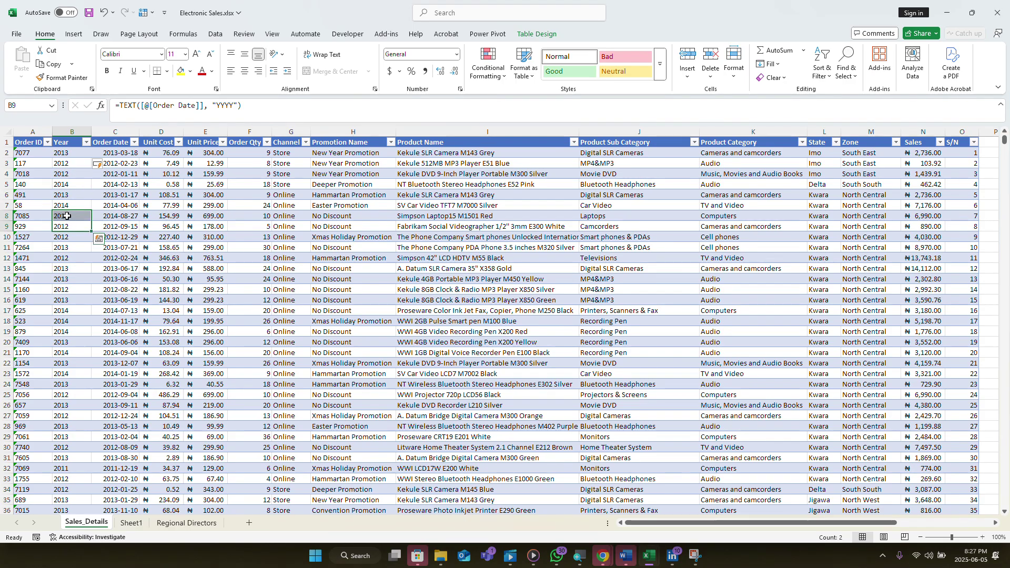
{"action": "left_click", "coordinate": [61, 237]}
{"action": "left_click", "coordinate": [57, 265]}
{"action": "left_click", "coordinate": [64, 229]}
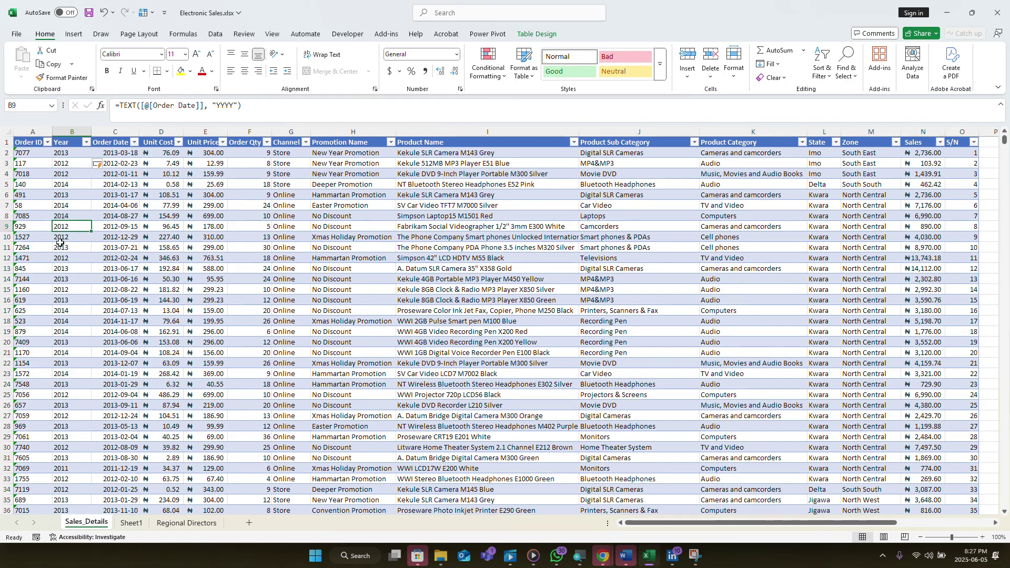
{"action": "left_click", "coordinate": [56, 265]}
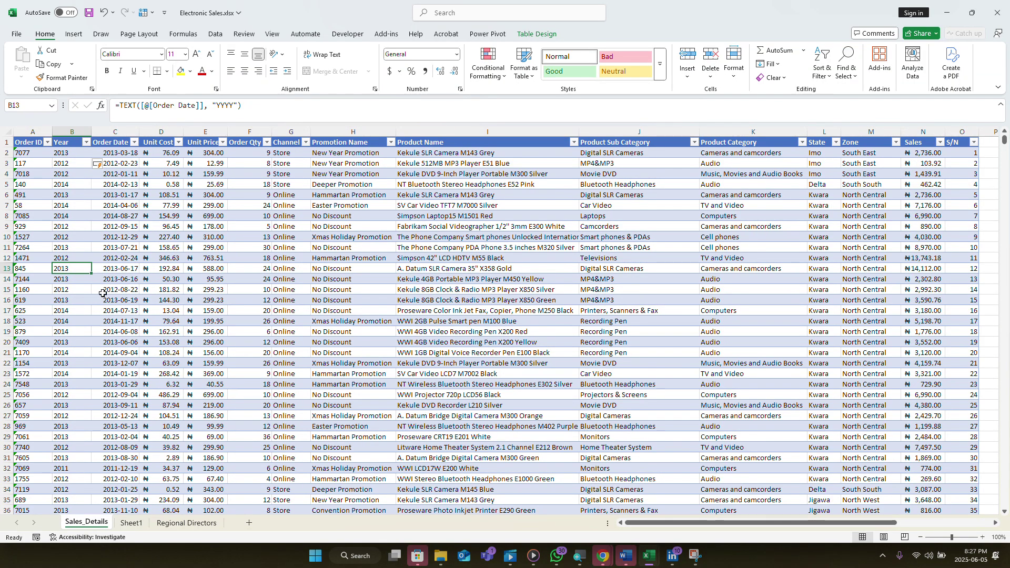
- Try the two-digit year format "YY" in the Year column's TEXT formula
{"action": "left_click", "coordinate": [75, 153]}
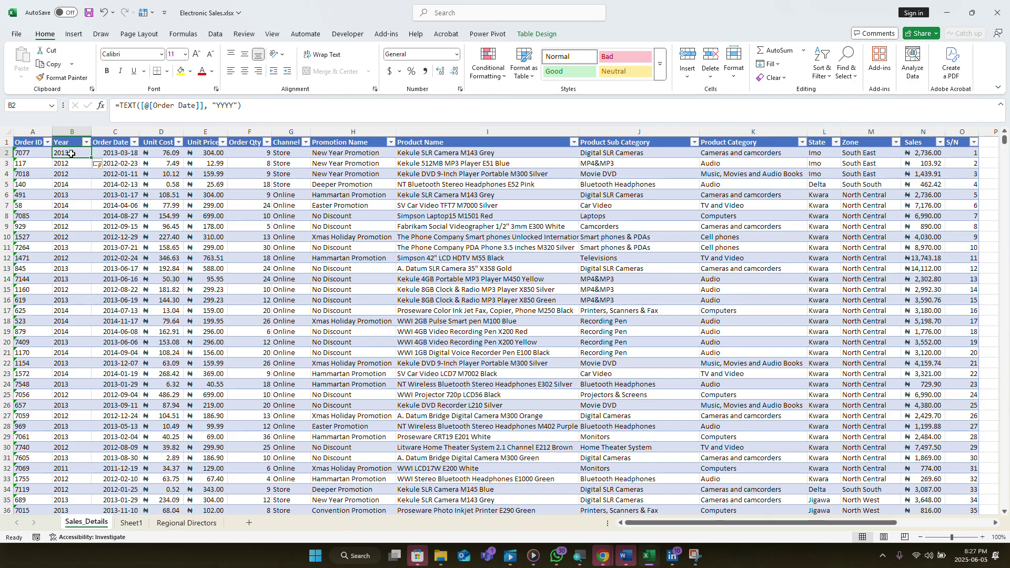
{"action": "left_click", "coordinate": [232, 103]}
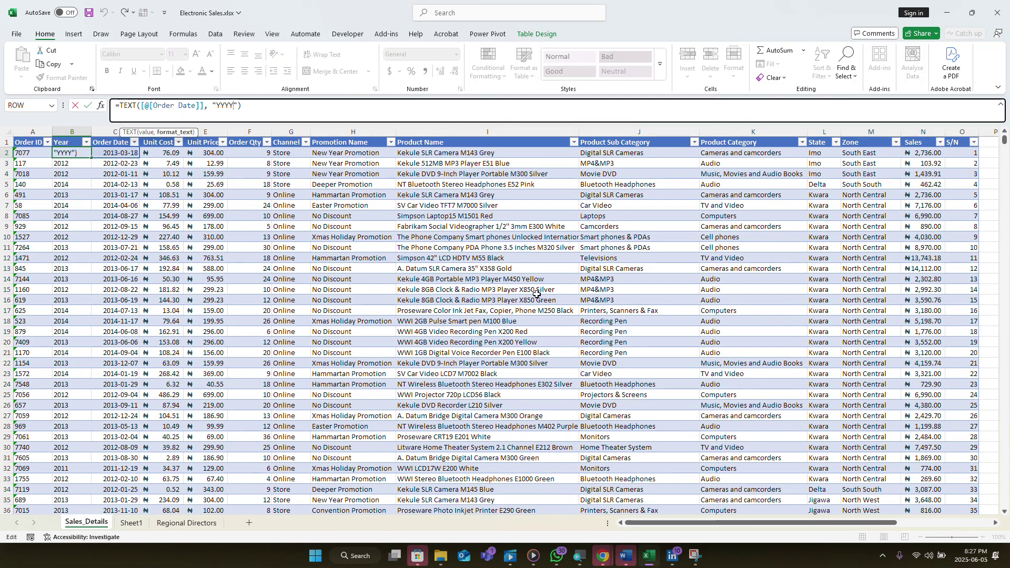
{"action": "key", "text": "BackSpace"}
{"action": "key", "text": "BackSpace"}
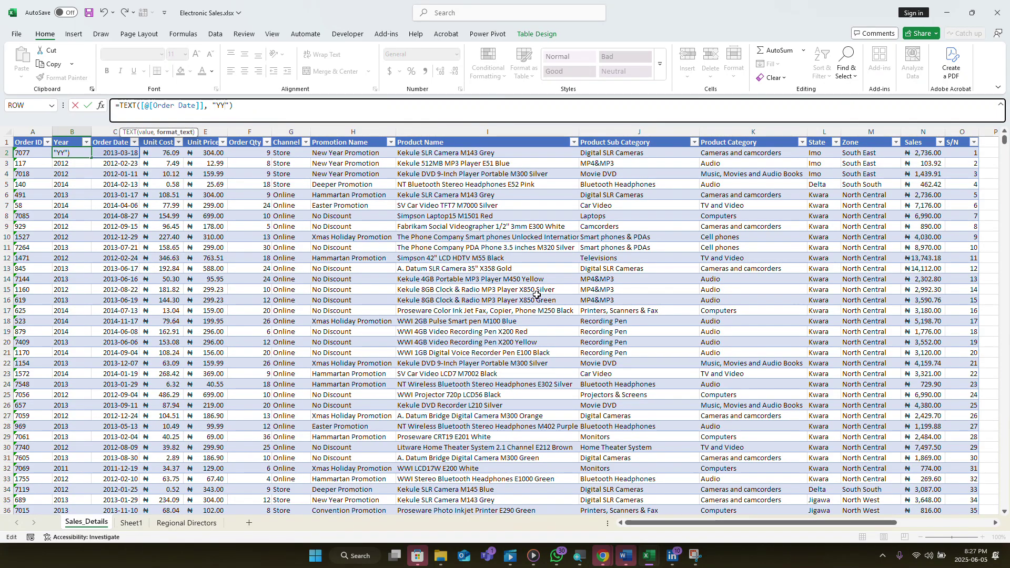
{"action": "key", "text": "Return"}
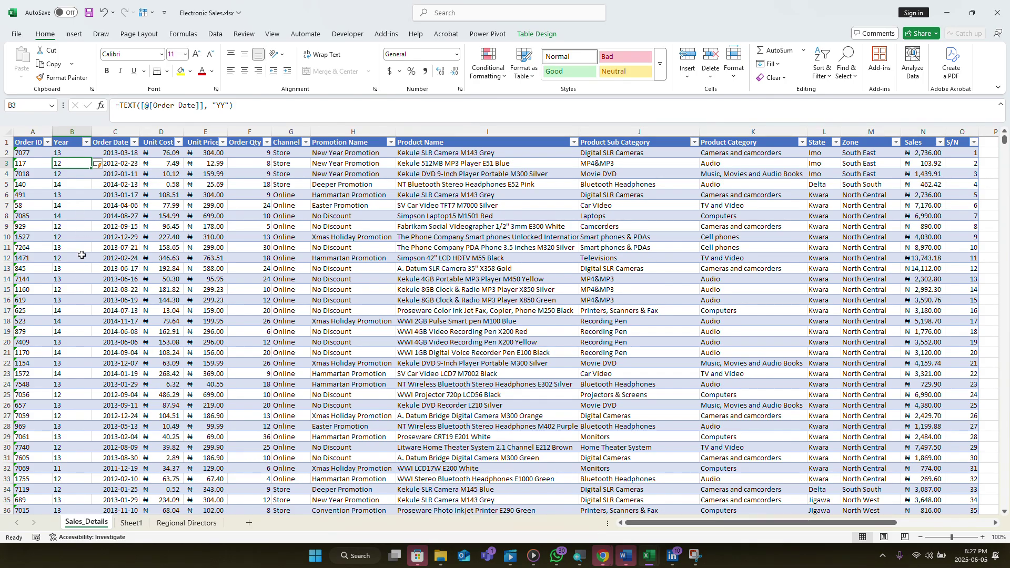
- Set the format text in the Year column's TEXT formula back to "YYYY"
{"action": "left_click", "coordinate": [73, 152]}
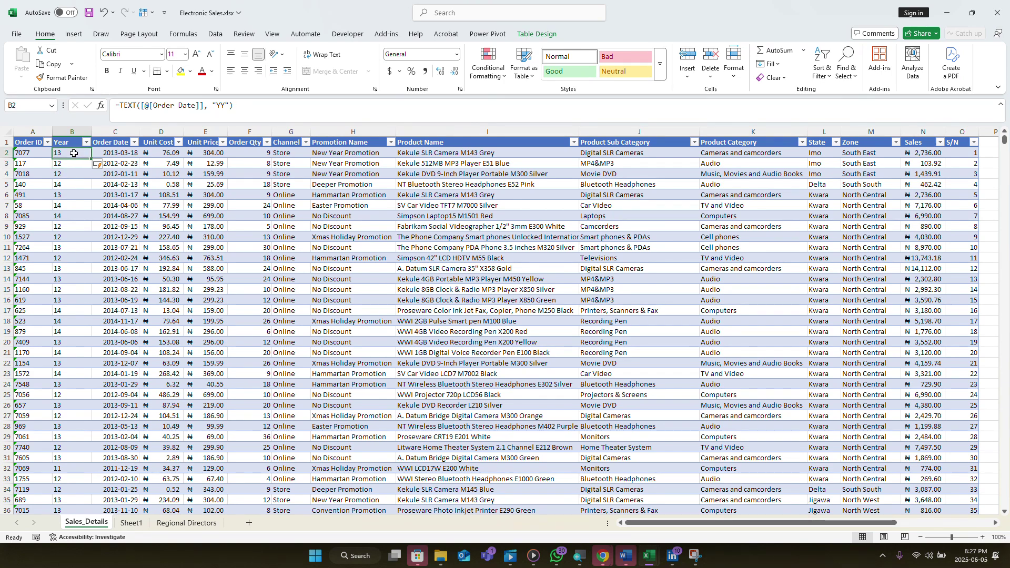
{"action": "left_click", "coordinate": [71, 185]}
{"action": "left_click", "coordinate": [73, 175]}
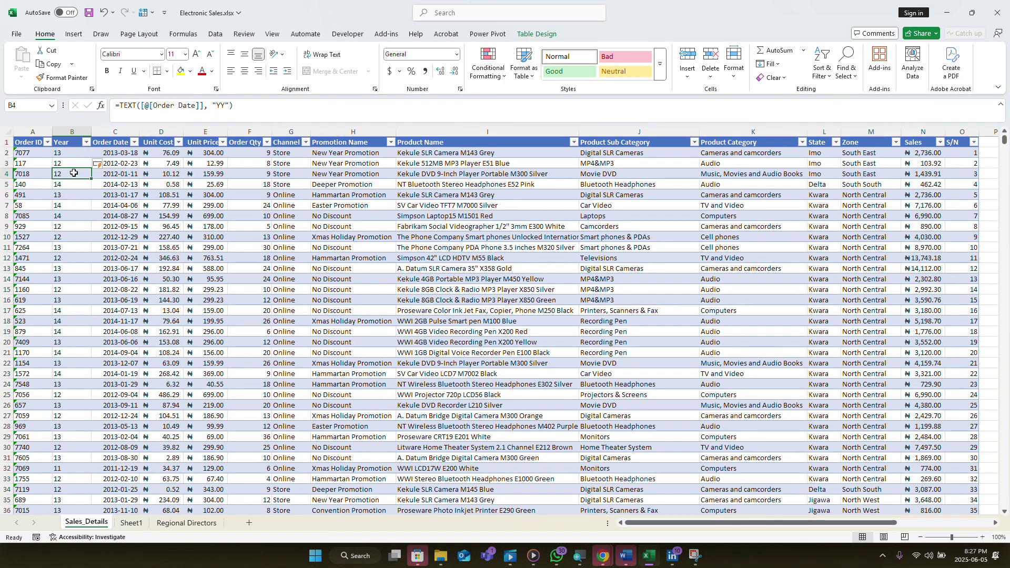
{"action": "left_click", "coordinate": [225, 106]}
{"action": "type", "text": "YY"}
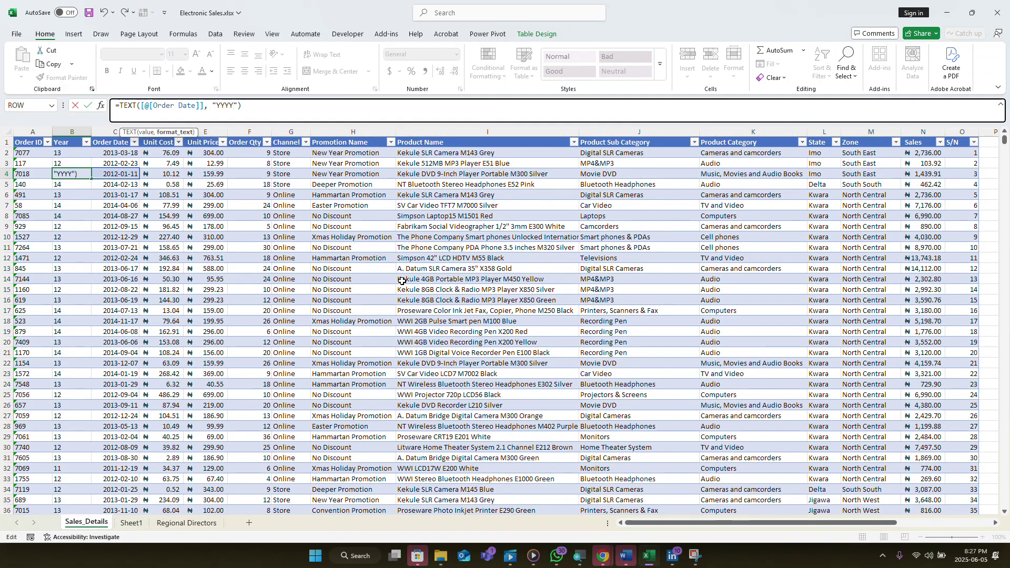
{"action": "key", "text": "Return"}
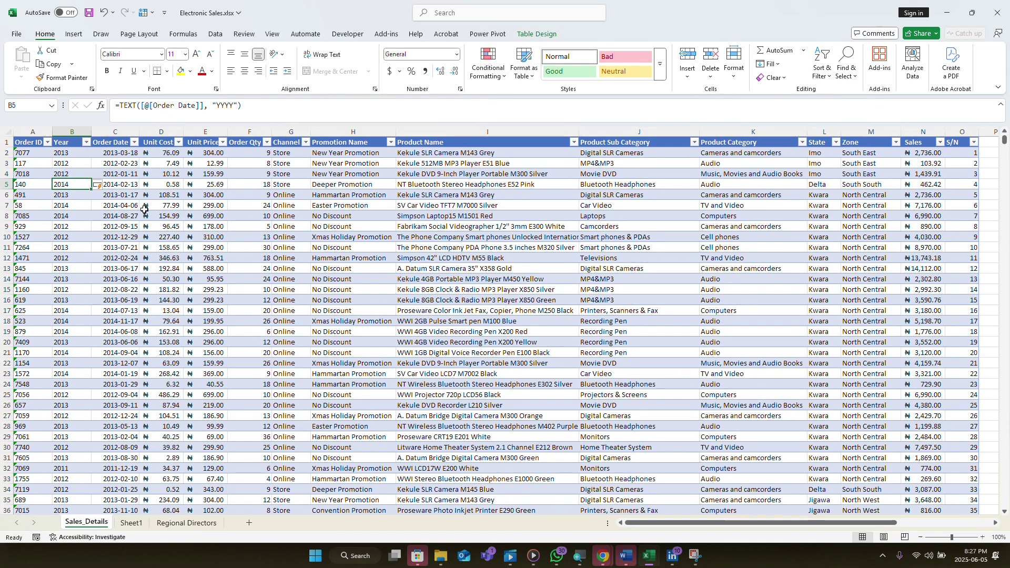
- Insert a new table column before Order Date on Sales_Details and name its header Month
{"action": "left_click", "coordinate": [111, 142]}
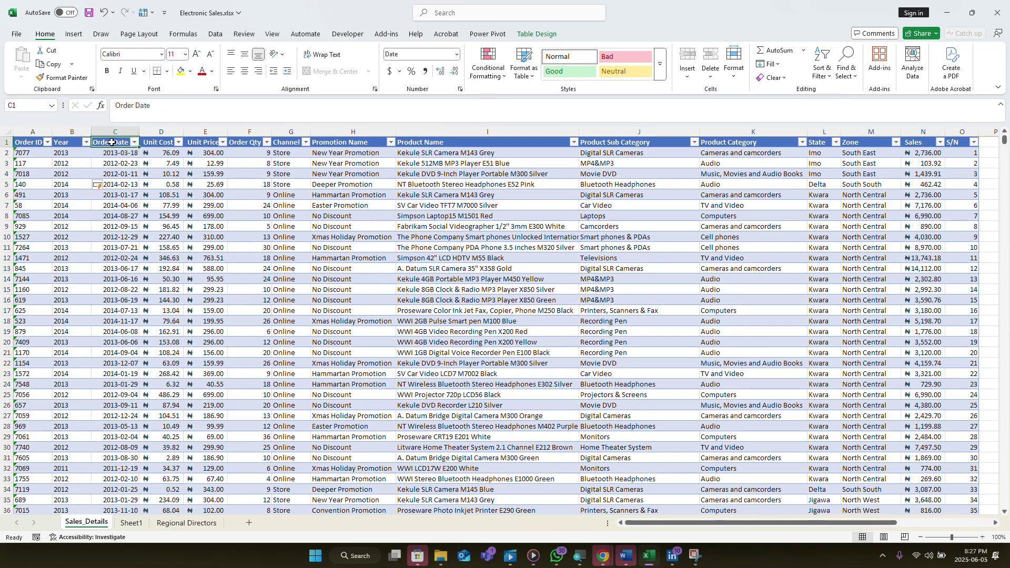
{"action": "left_click", "coordinate": [112, 140]}
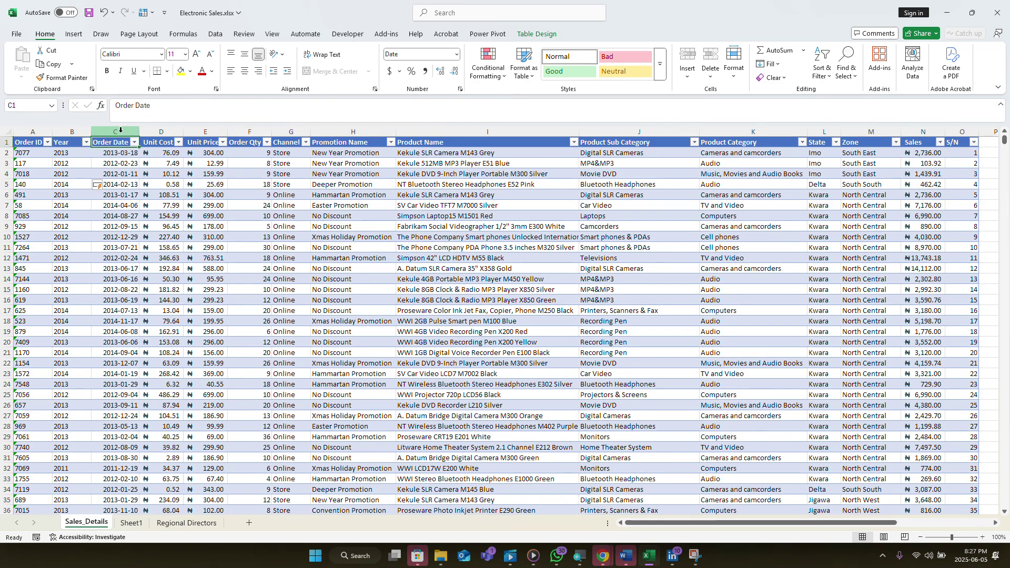
{"action": "right_click", "coordinate": [113, 141]}
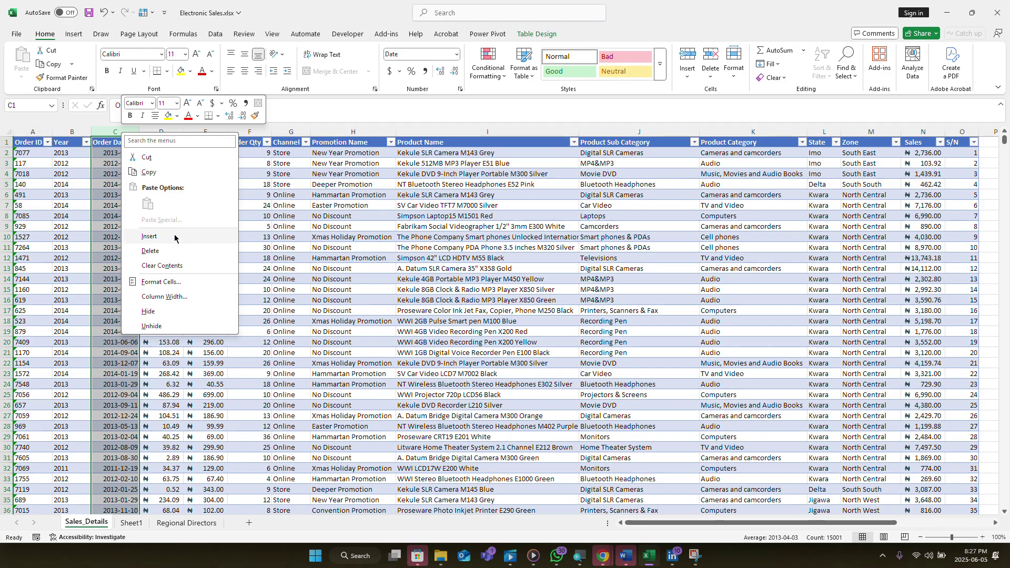
{"action": "left_click", "coordinate": [149, 237]}
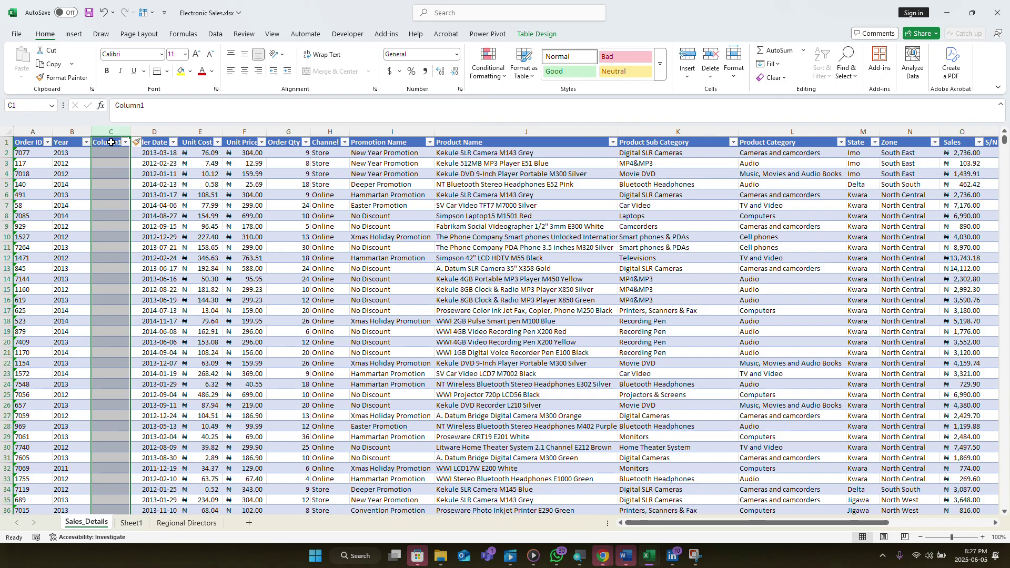
{"action": "double_click", "coordinate": [114, 143]}
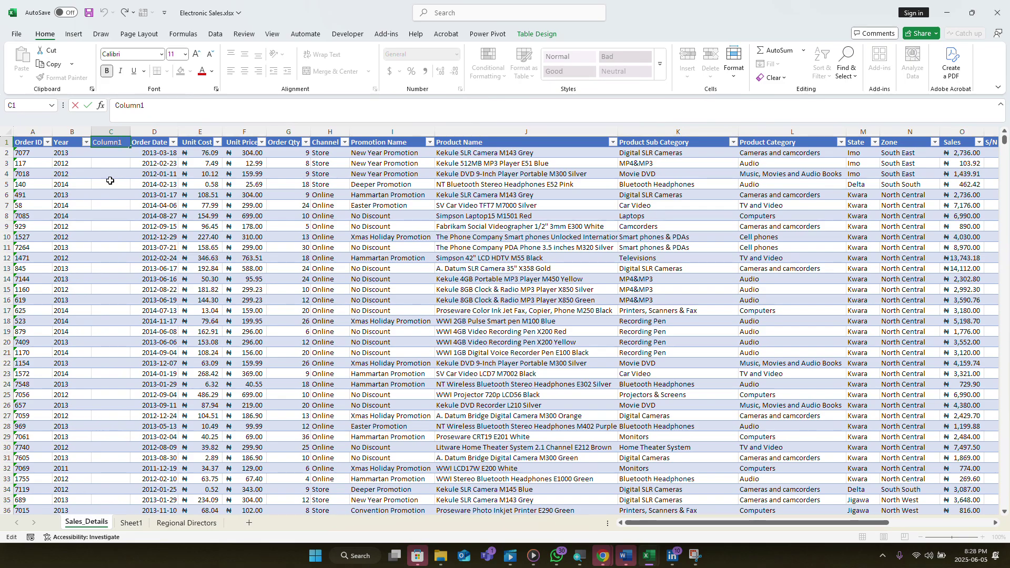
{"action": "key", "text": "BackSpace"}
{"action": "key", "text": "BackSpace"}
{"action": "key", "text": "BackSpace"}
{"action": "key", "text": "BackSpace"}
{"action": "key", "text": "BackSpace"}
{"action": "key", "text": "BackSpace"}
{"action": "type", "text": "Mont"}
{"action": "key", "text": "Return"}
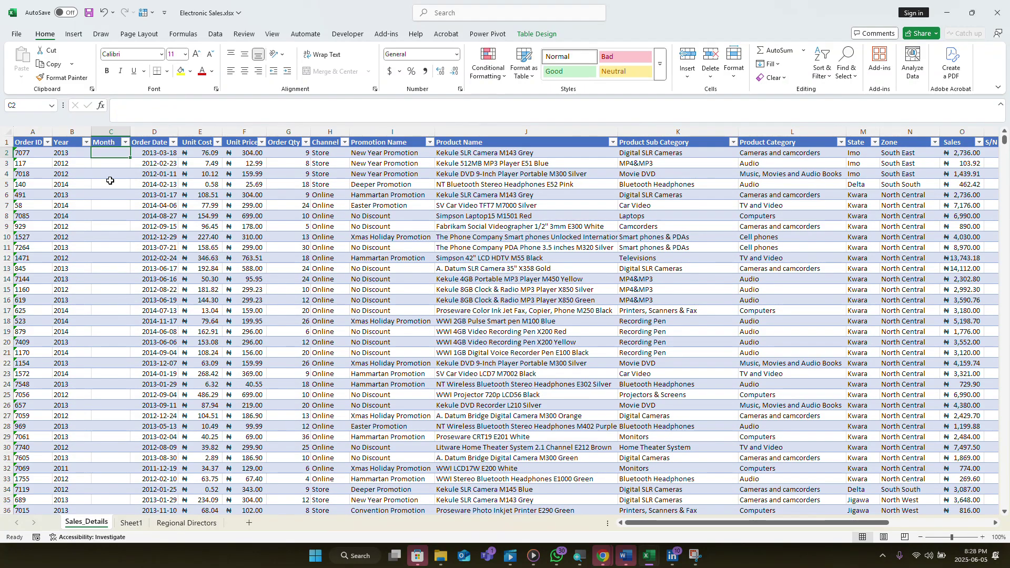
- Fill the Month column with the formula =TEXT([@[Order Date]],"MMMM"), starting in C2
{"action": "type", "text": "="}
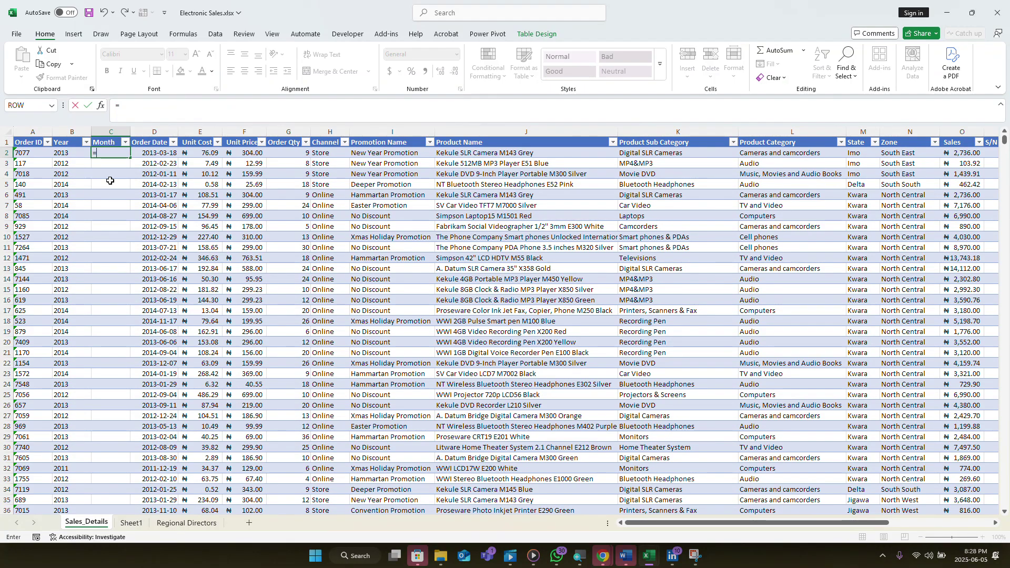
{"action": "type", "text": "text"}
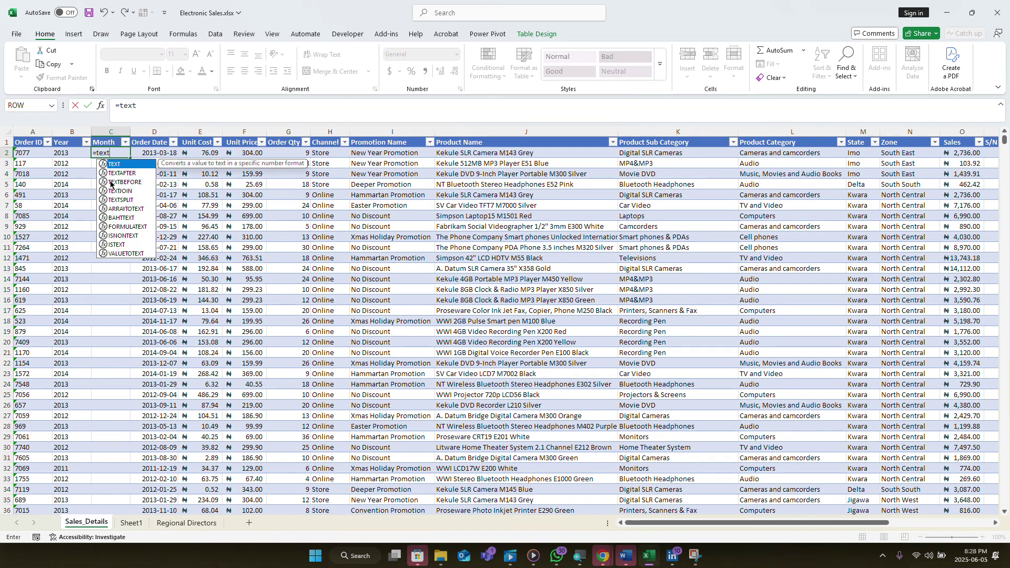
{"action": "key", "text": "Tab"}
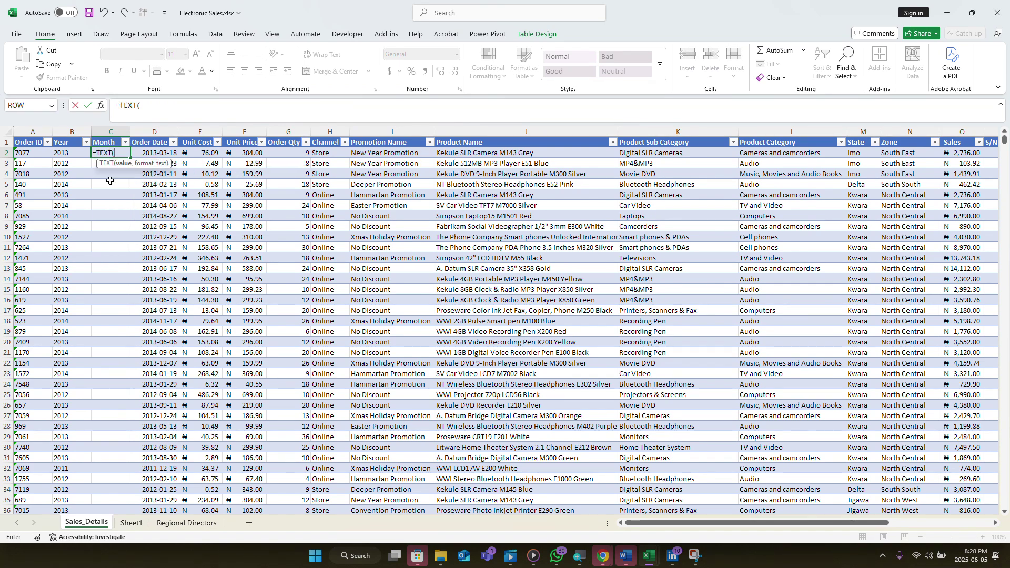
{"action": "left_click", "coordinate": [155, 156]}
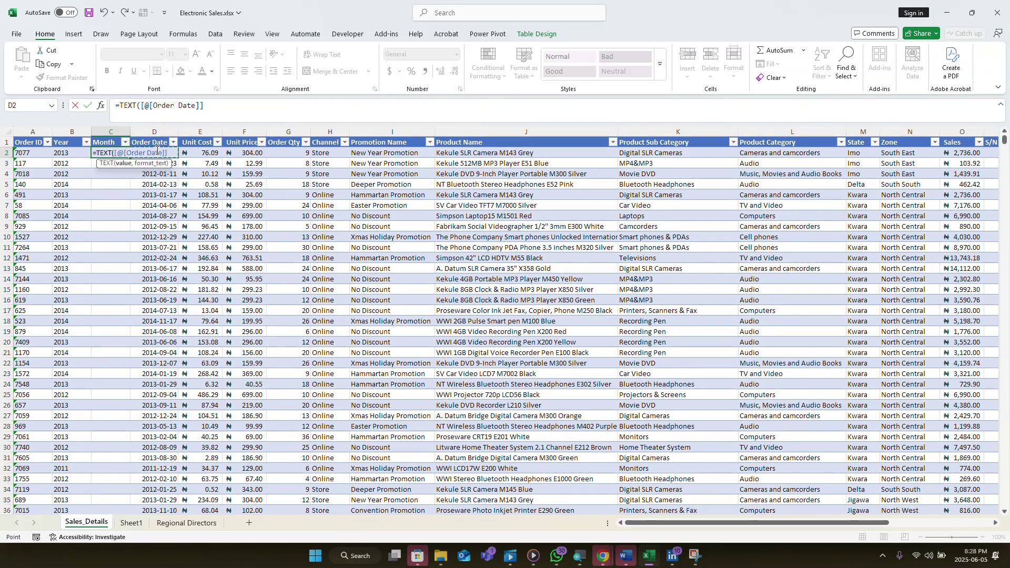
{"action": "left_click", "coordinate": [224, 105]}
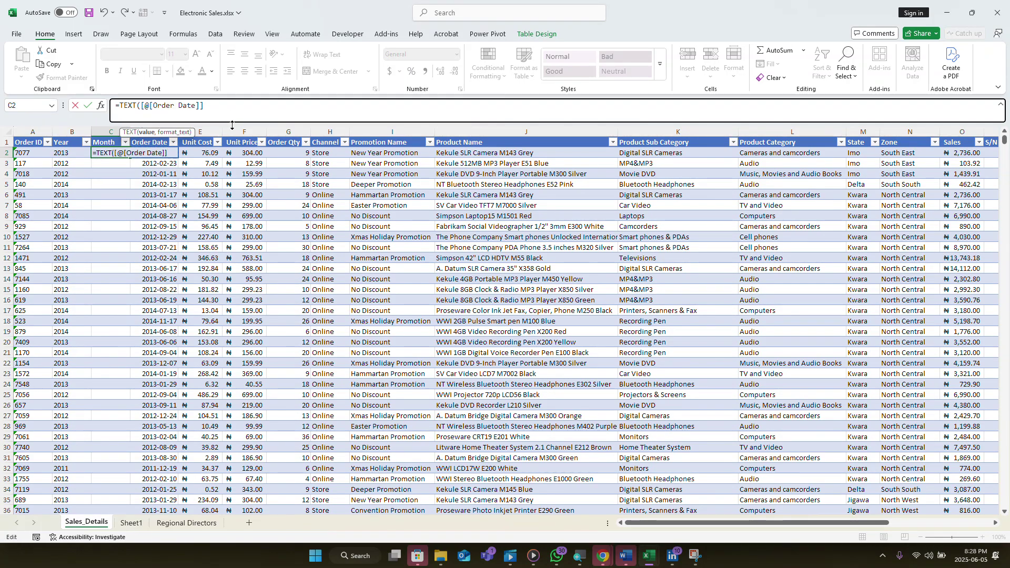
{"action": "type", "text": ","}
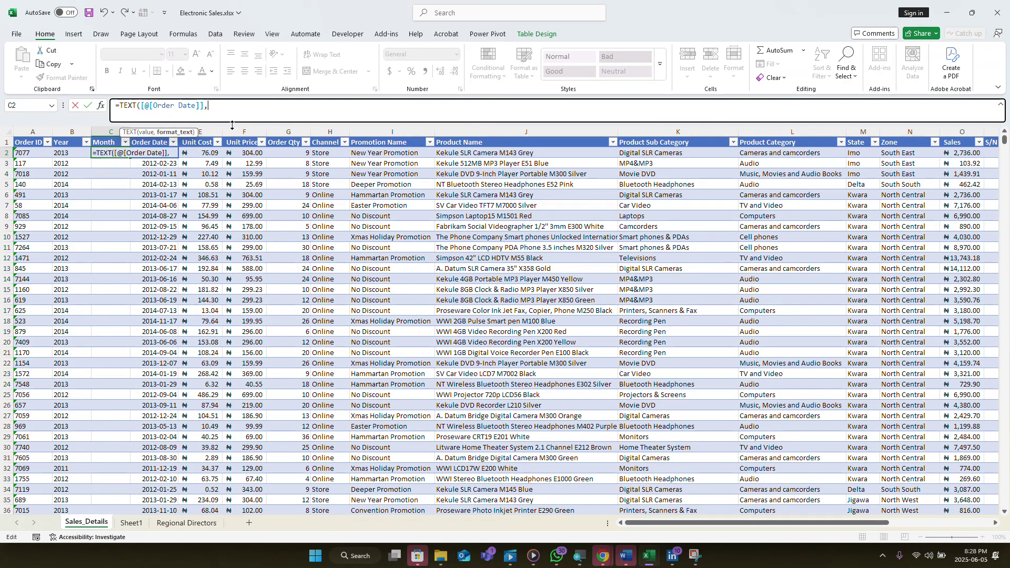
{"action": "type", "text": "\""}
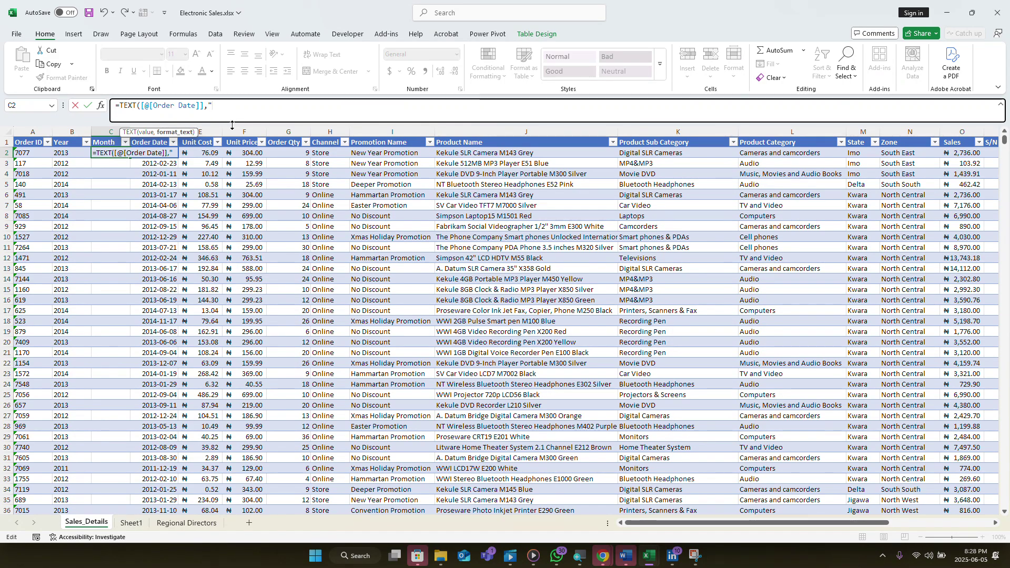
{"action": "type", "text": "MM"}
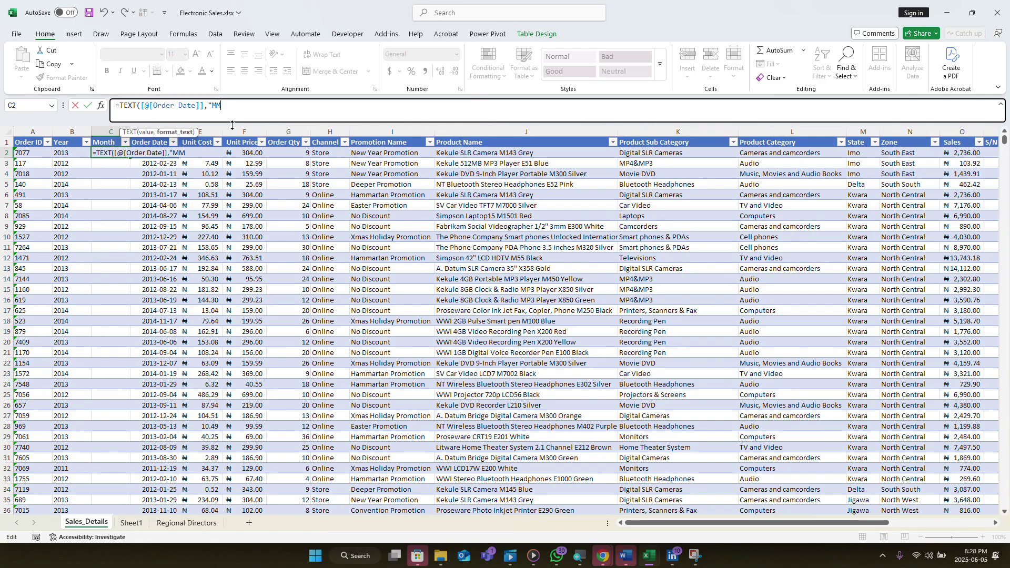
{"action": "key", "text": "BackSpace"}
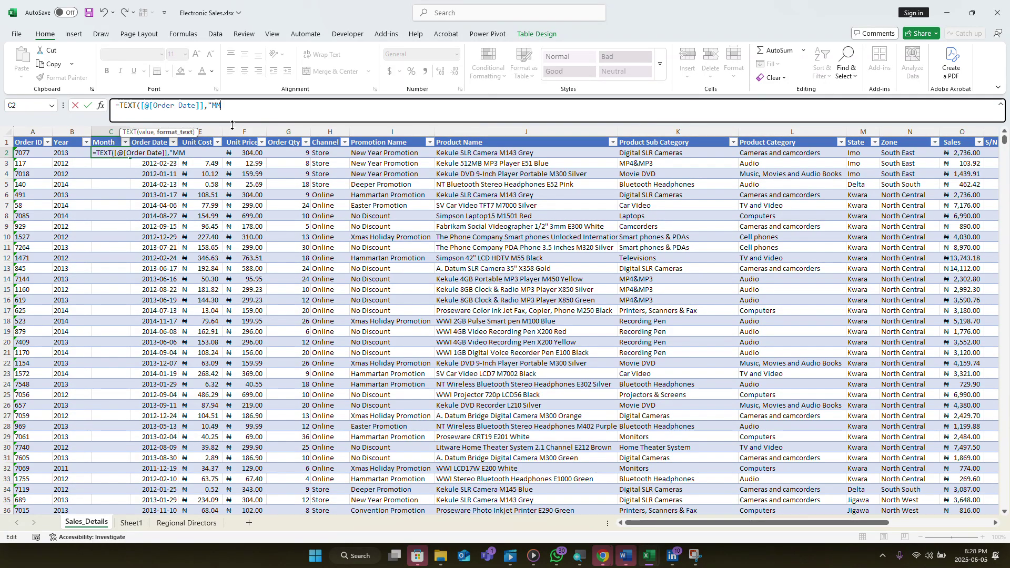
{"action": "type", "text": "M \")"}
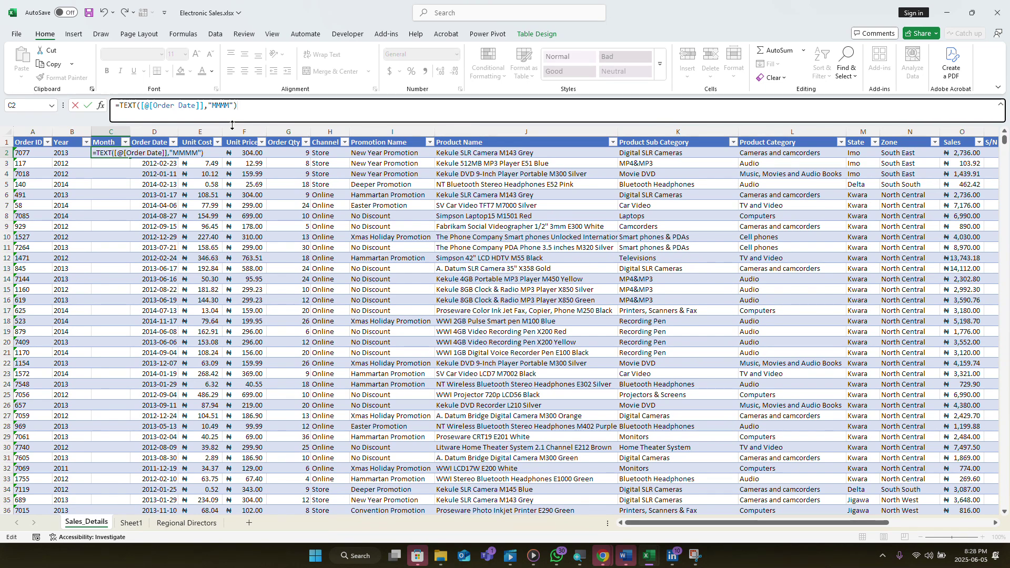
{"action": "key", "text": "Return"}
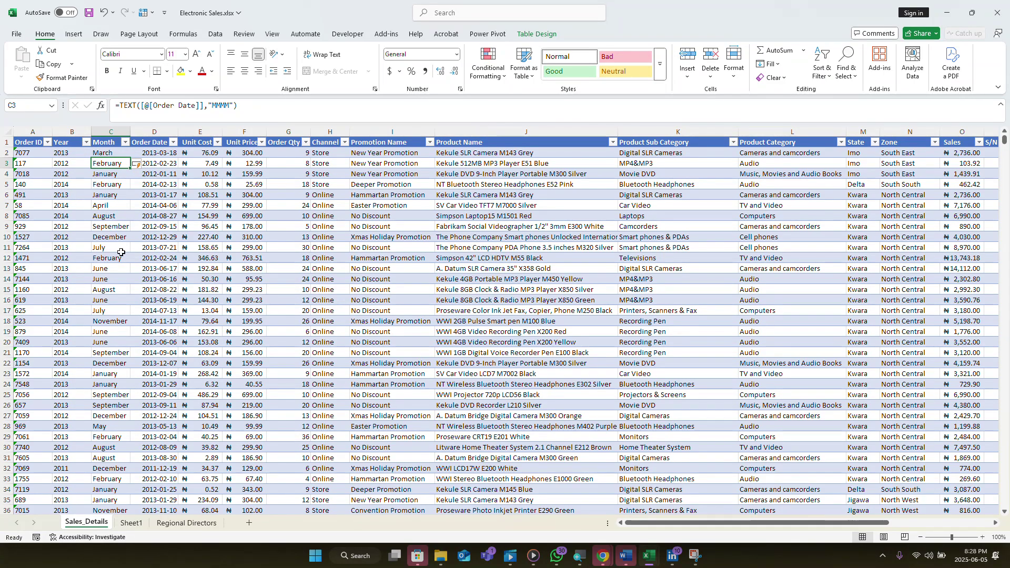
{"action": "scroll", "coordinate": [121, 252], "scroll_direction": "down", "scroll_amount": 3}
{"action": "scroll", "coordinate": [121, 253], "scroll_direction": "down", "scroll_amount": 1}
{"action": "scroll", "coordinate": [121, 252], "scroll_direction": "up", "scroll_amount": 4}
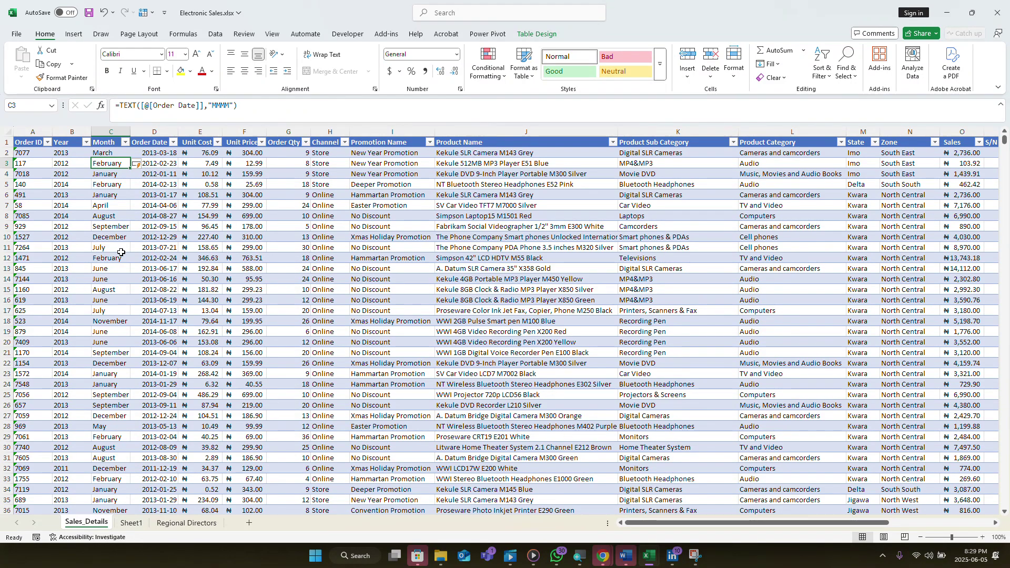
- Try the two-digit month format "MM" in the Month column's TEXT formula
{"action": "left_click", "coordinate": [229, 106]}
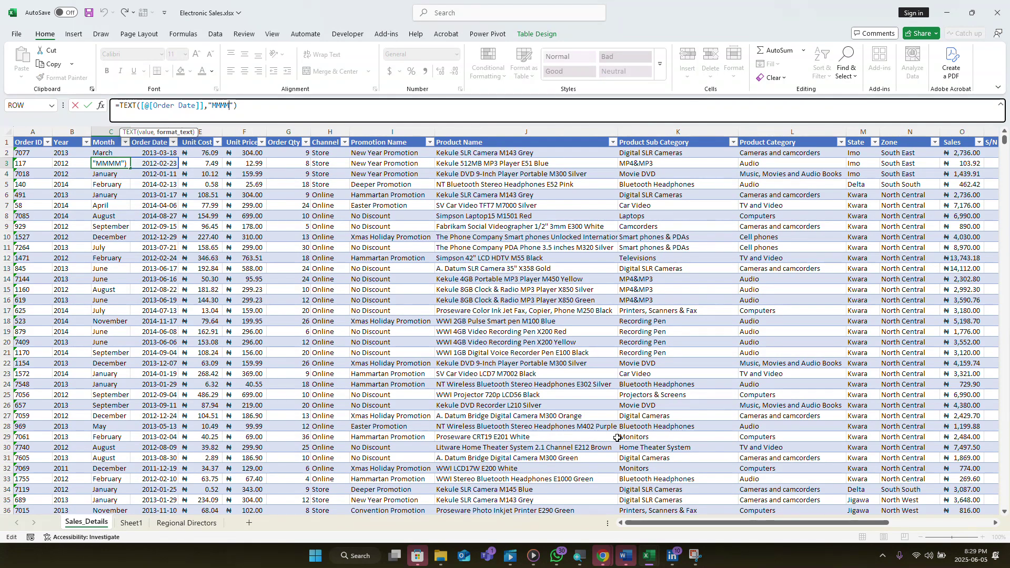
{"action": "key", "text": "BackSpace"}
{"action": "key", "text": "BackSpace"}
{"action": "key", "text": "Return"}
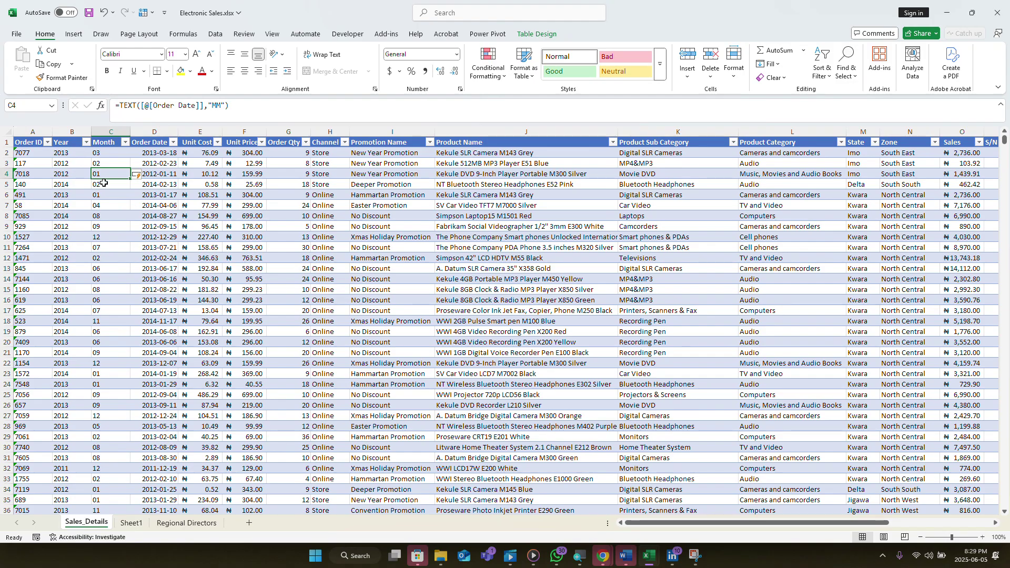
- Set the format text in the Month column's TEXT formula back to "MMMM"
{"action": "left_click", "coordinate": [219, 105]}
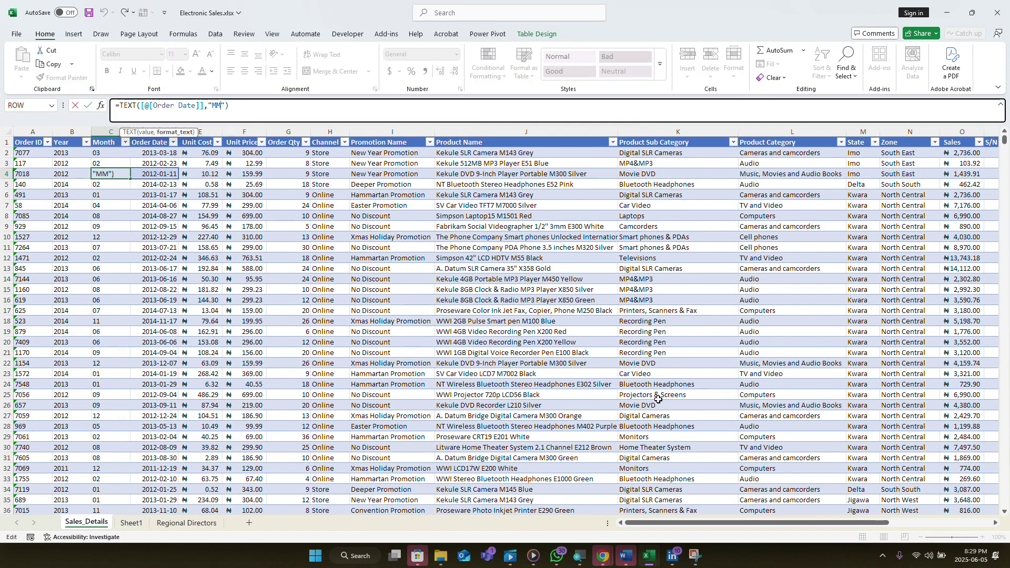
{"action": "type", "text": "MM"}
{"action": "key", "text": "Return"}
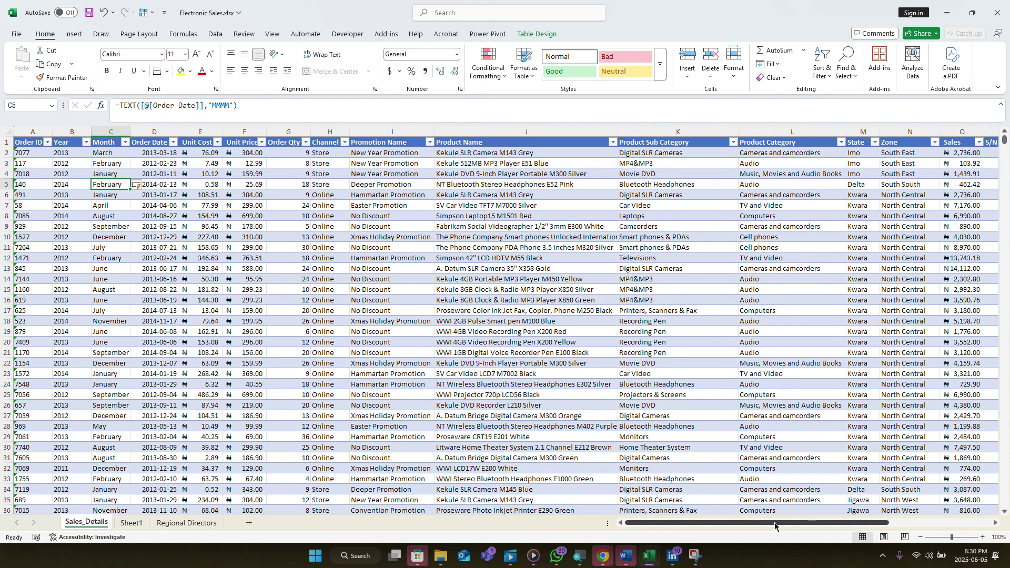
{"action": "left_click_drag", "start_coordinate": [775, 527], "coordinate": [946, 555]}
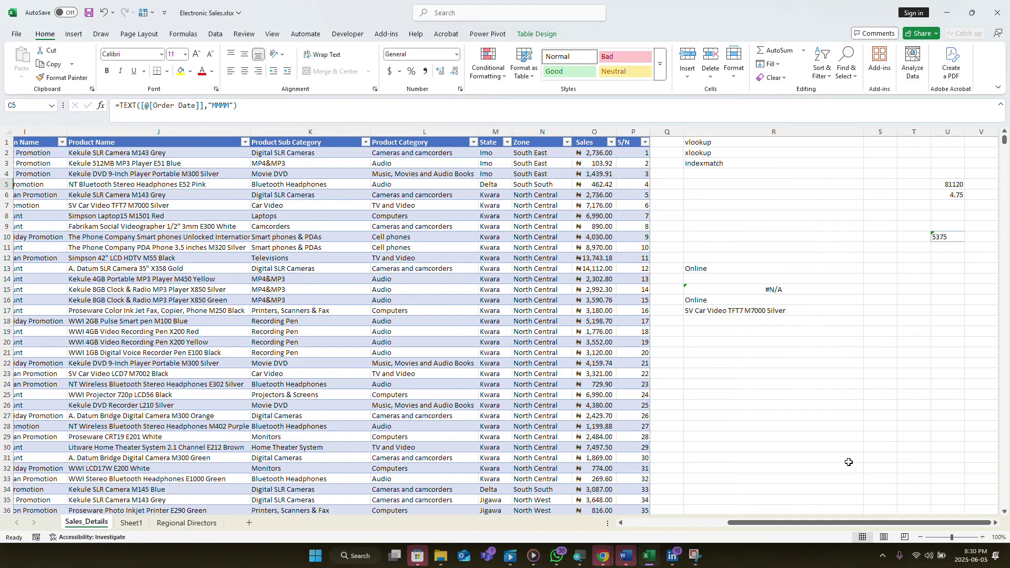
{"action": "left_click_drag", "start_coordinate": [803, 523], "coordinate": [632, 504]}
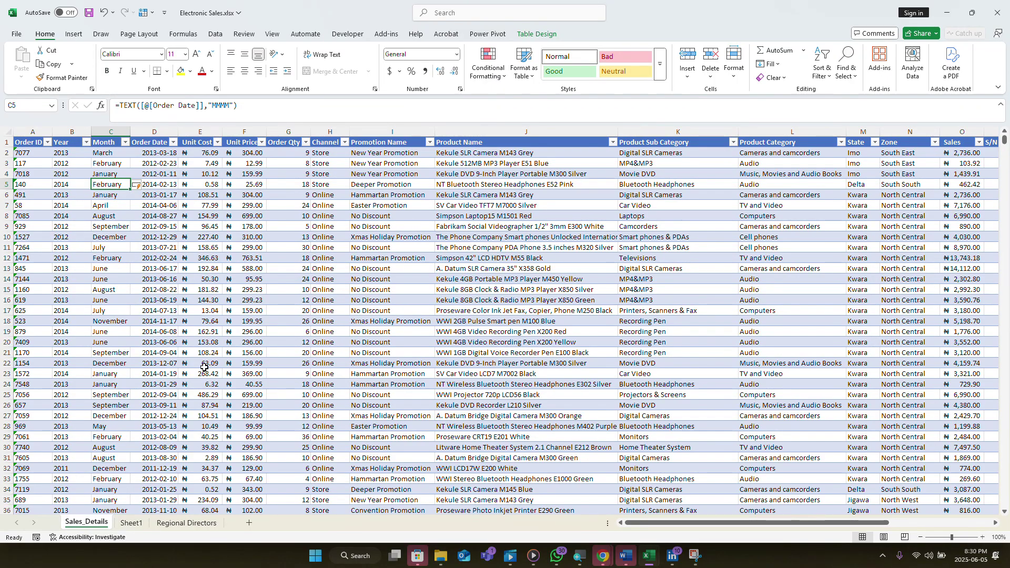
{"action": "left_click", "coordinate": [87, 142]}
{"action": "left_click", "coordinate": [122, 376]}
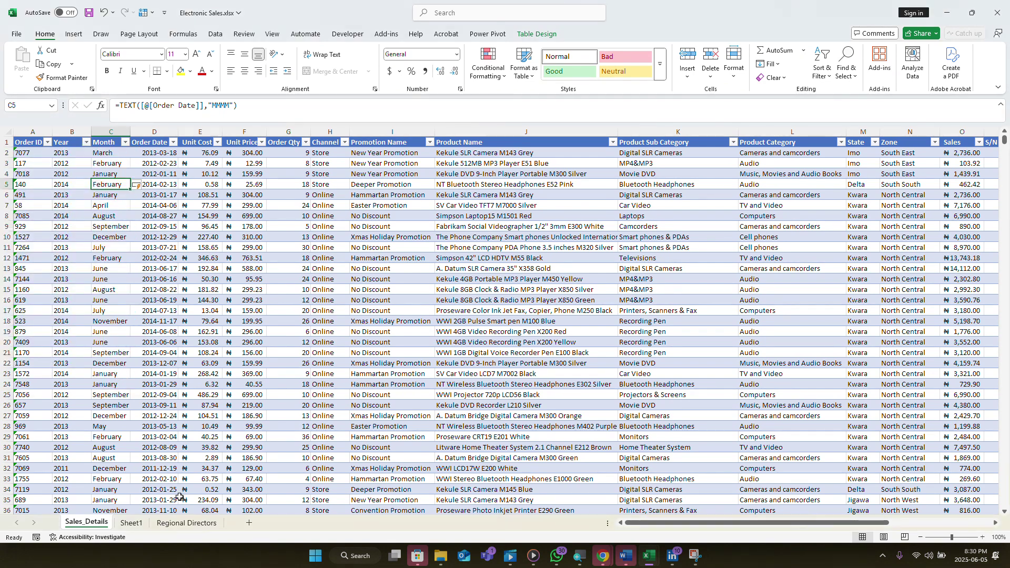
- On Sheet1, move the zone sales PivotChart directly below its PivotTable and narrow it to about the table's width
{"action": "left_click", "coordinate": [133, 522]}
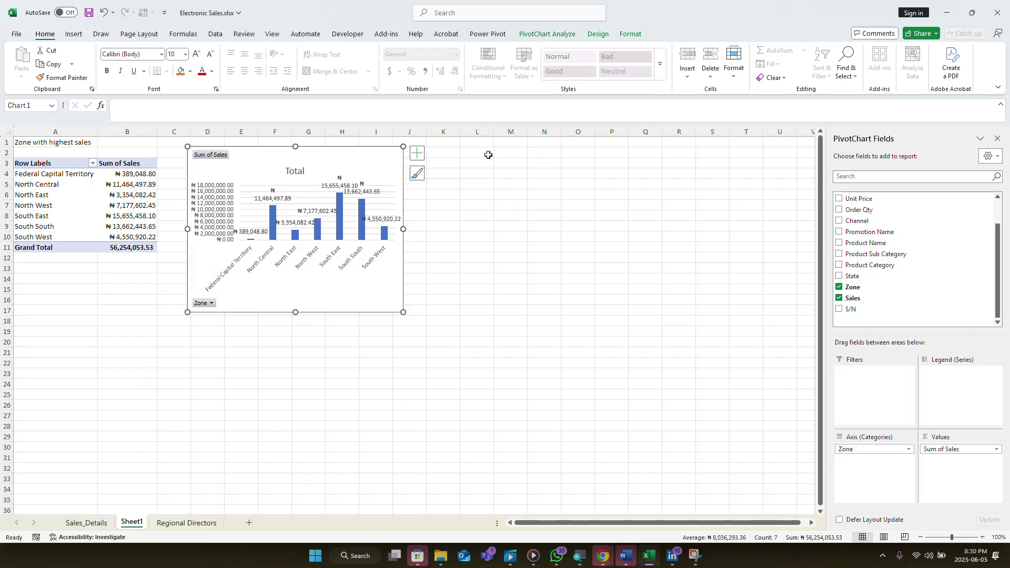
{"action": "left_click", "coordinate": [488, 155]}
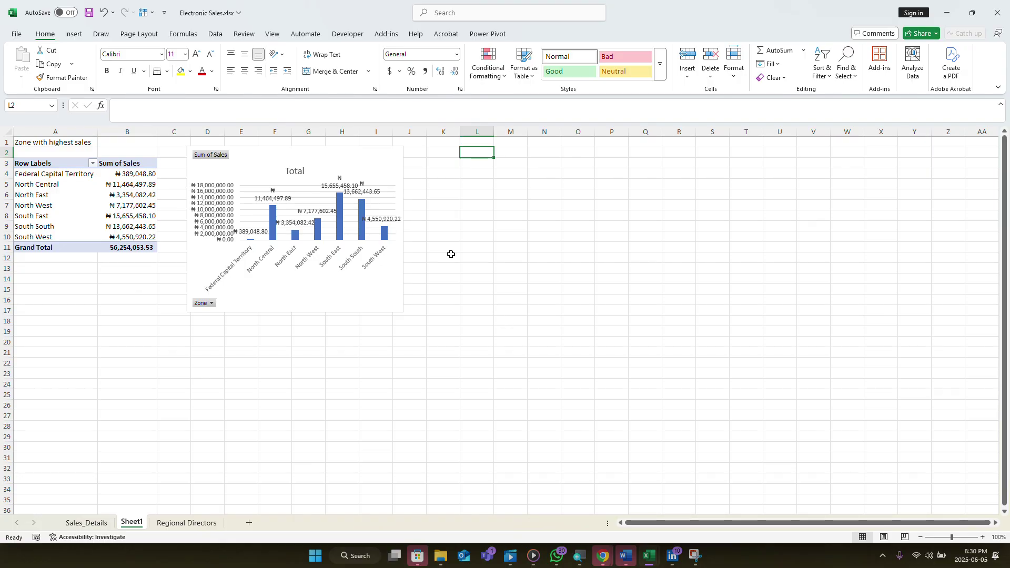
{"action": "mouse_move", "coordinate": [331, 177]}
{"action": "left_mouse_down"}
{"action": "mouse_move", "coordinate": [175, 287]}
{"action": "mouse_move", "coordinate": [176, 268]}
{"action": "left_mouse_up"}
{"action": "mouse_move", "coordinate": [230, 343]}
{"action": "left_mouse_down"}
{"action": "mouse_move", "coordinate": [161, 343]}
{"action": "mouse_move", "coordinate": [176, 344]}
{"action": "left_mouse_up"}
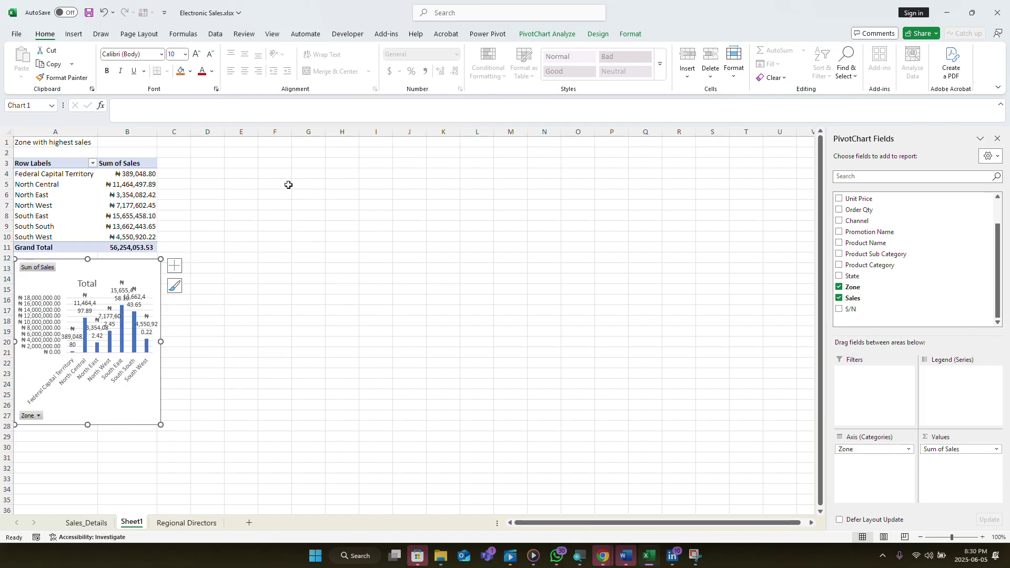
- Enter the heading "Sales per year" in cell F1 of Sheet1
{"action": "left_click", "coordinate": [282, 140]}
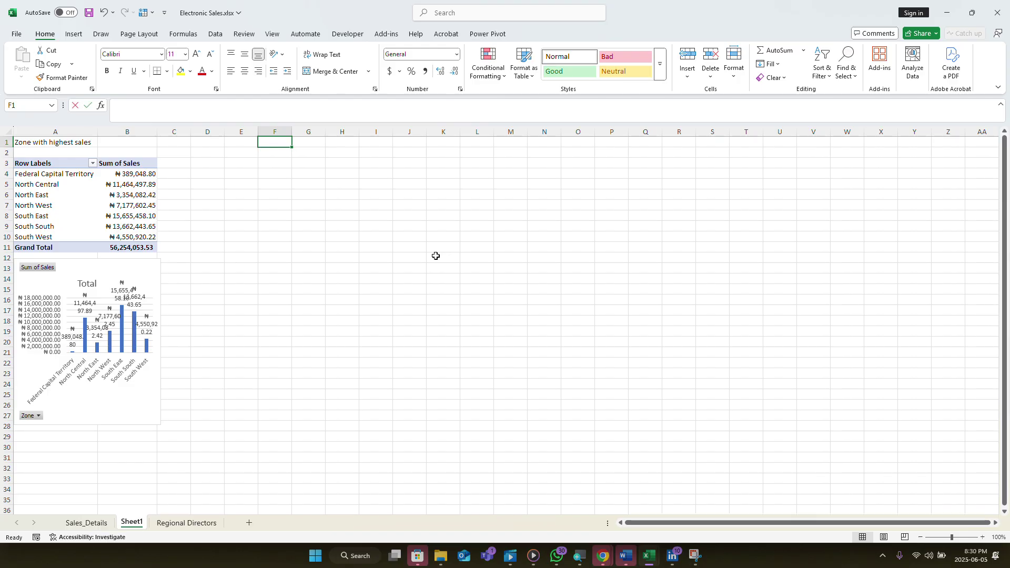
{"action": "type", "text": "sALES "}
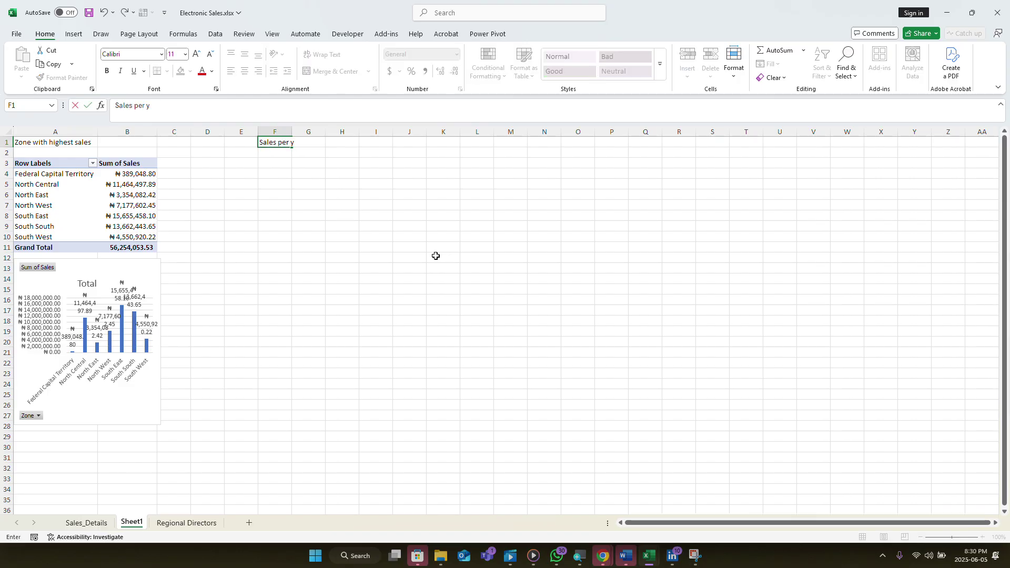
{"action": "type", "text": "per year"}
{"action": "key", "text": "Return"}
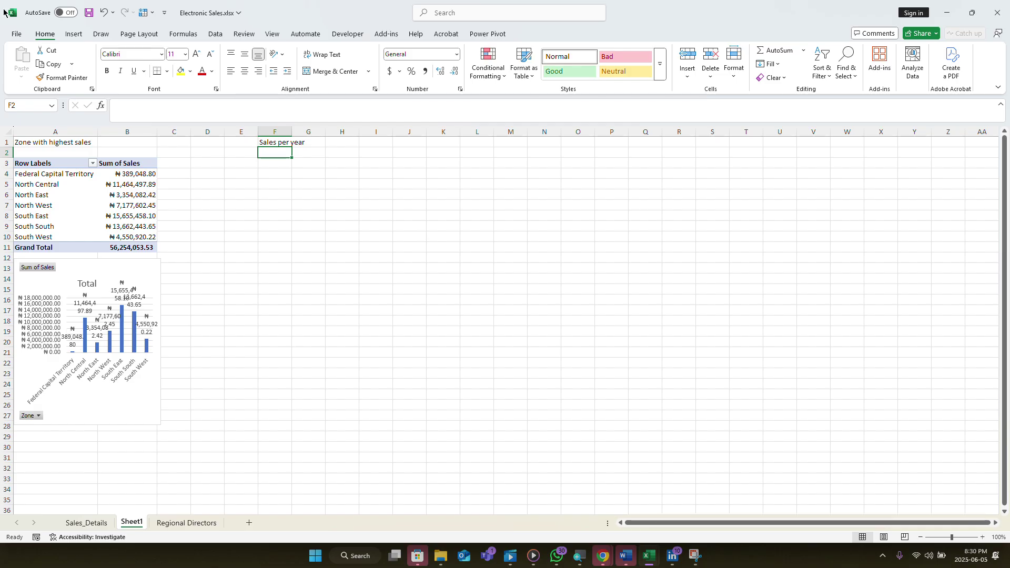
- Highlight the headings in A1 and F1 with a yellow fill
{"action": "left_click", "coordinate": [58, 143]}
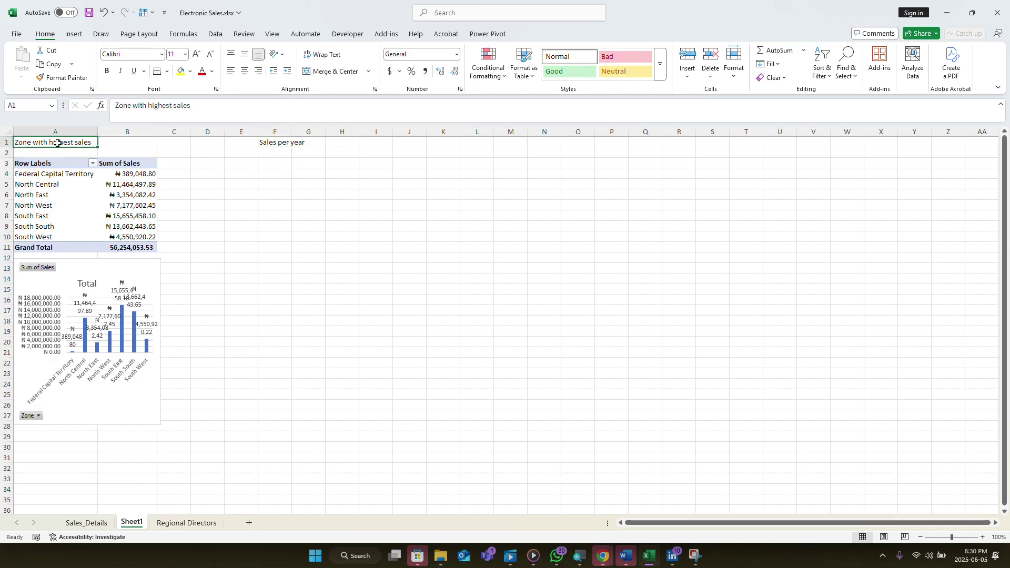
{"action": "left_click", "coordinate": [184, 75]}
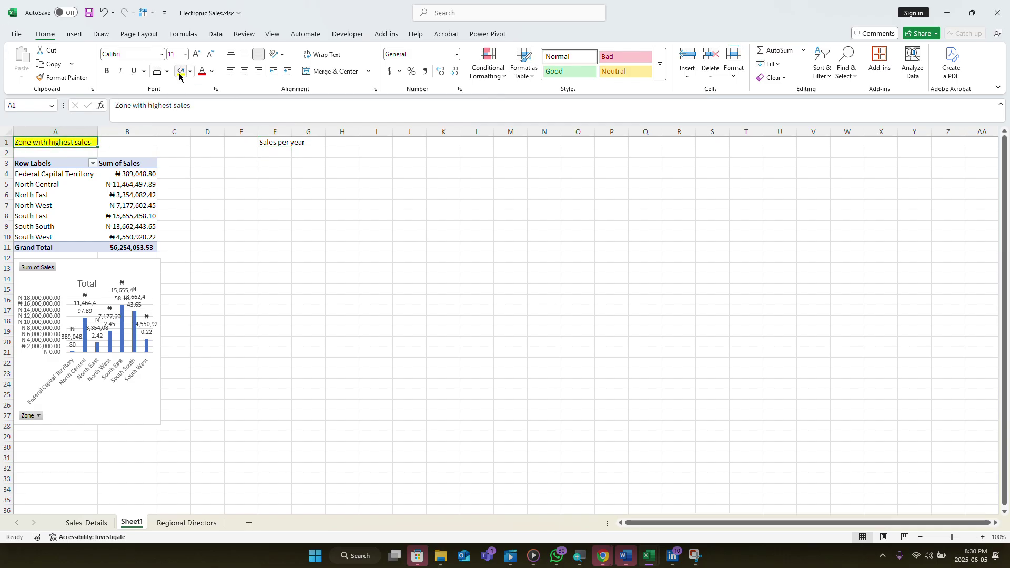
{"action": "left_click", "coordinate": [290, 144]}
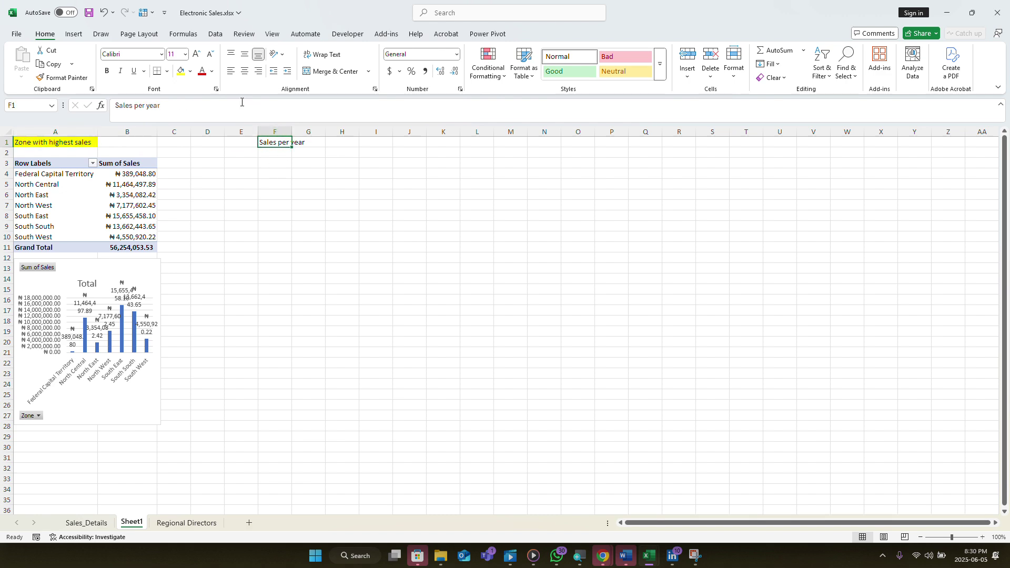
{"action": "left_click", "coordinate": [182, 71]}
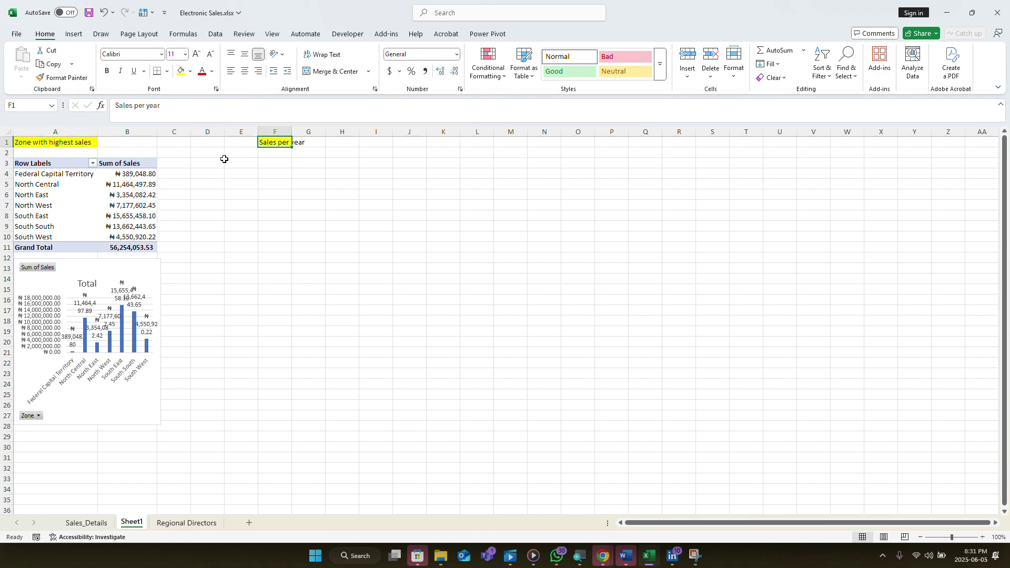
- Fit the width of column F on Sheet1 to its heading "Sales per year"
{"action": "double_click", "coordinate": [290, 134]}
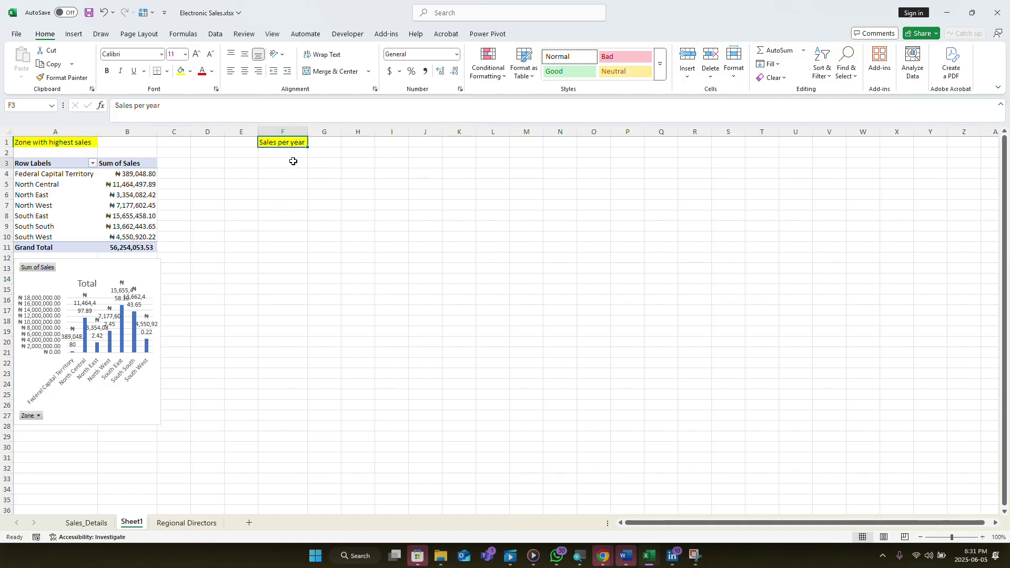
{"action": "left_click", "coordinate": [294, 161]}
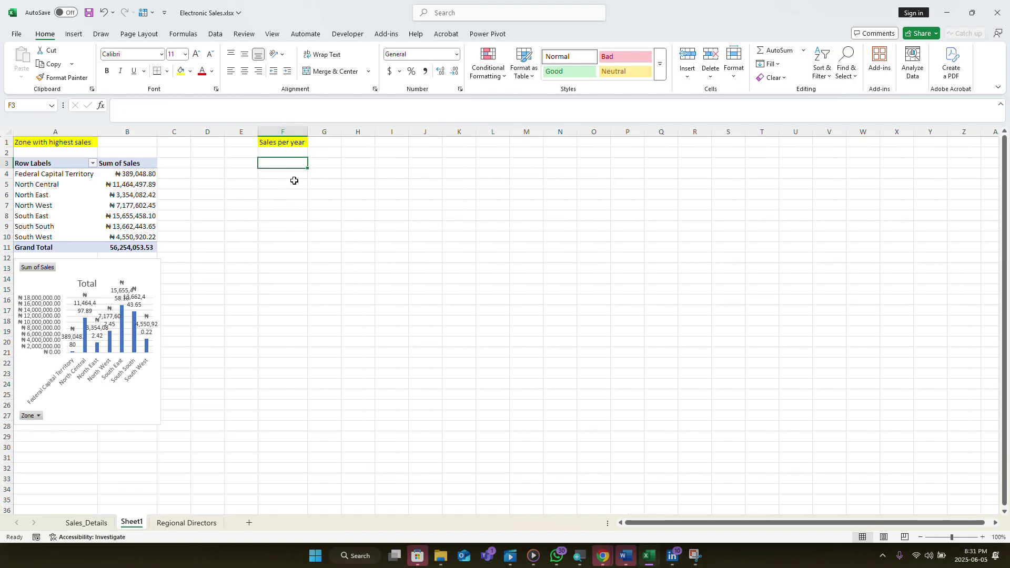
- Insert a PivotTable based on Table1 from Sales_Details into the existing worksheet at cell F3 of Sheet1
{"action": "left_click", "coordinate": [105, 525]}
{"action": "left_click", "coordinate": [447, 214]}
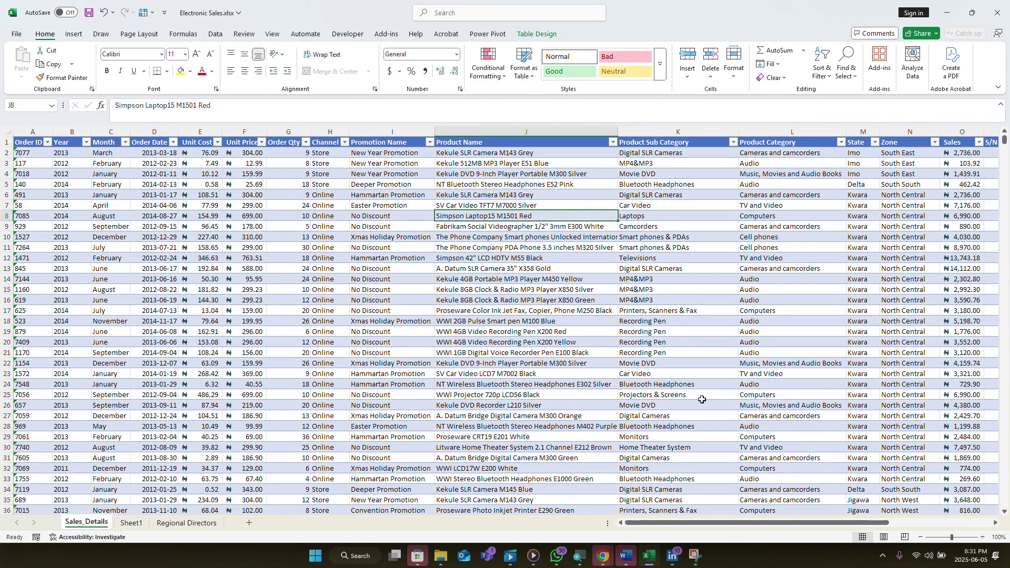
{"action": "left_click", "coordinate": [74, 34]}
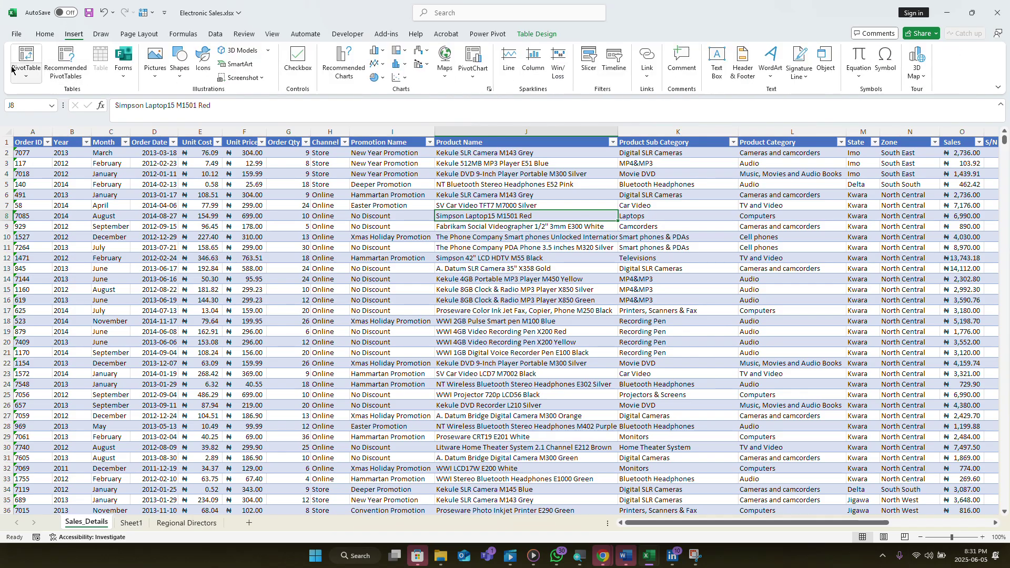
{"action": "left_click", "coordinate": [26, 58]}
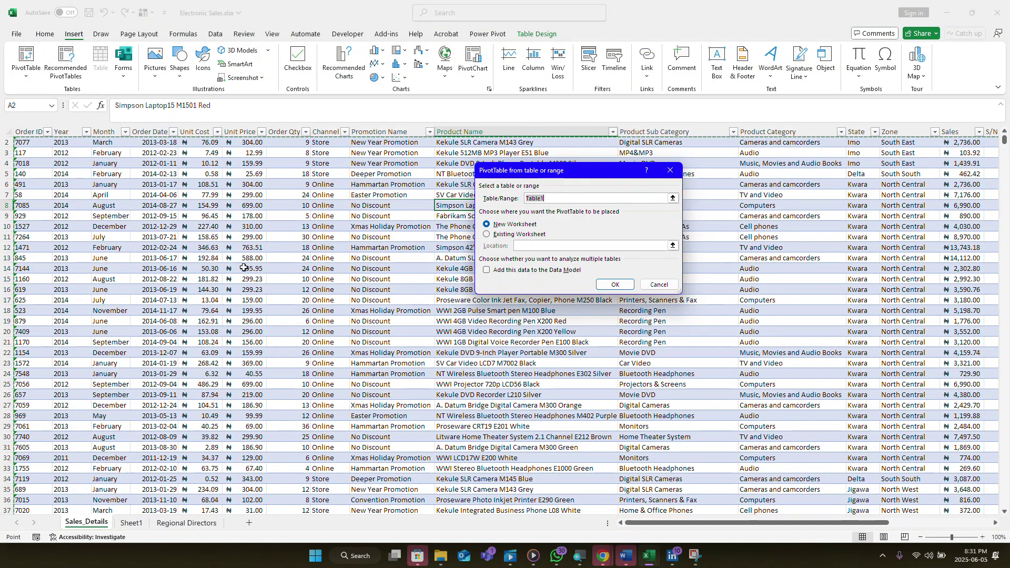
{"action": "left_click", "coordinate": [486, 235]}
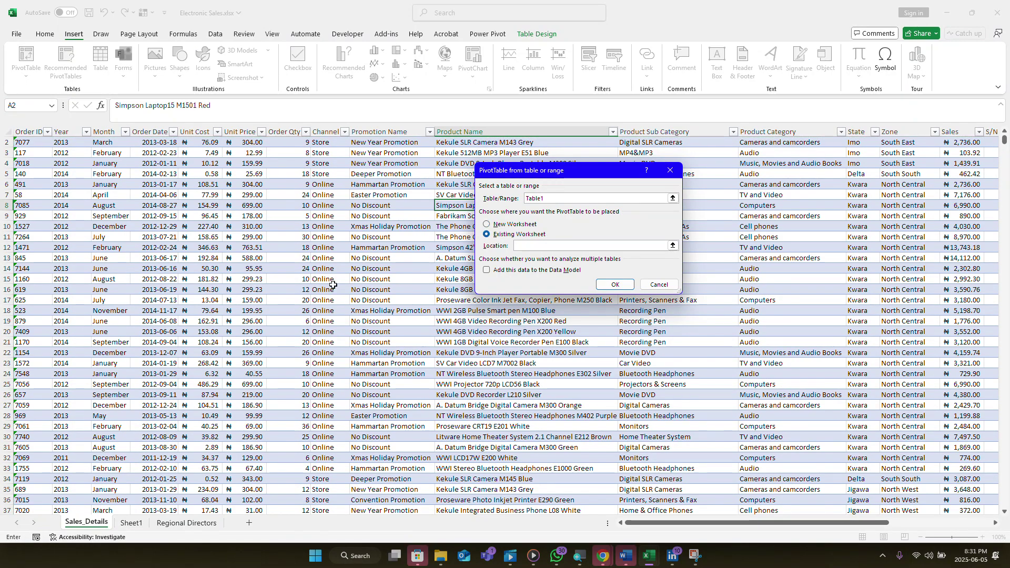
{"action": "left_click", "coordinate": [135, 525]}
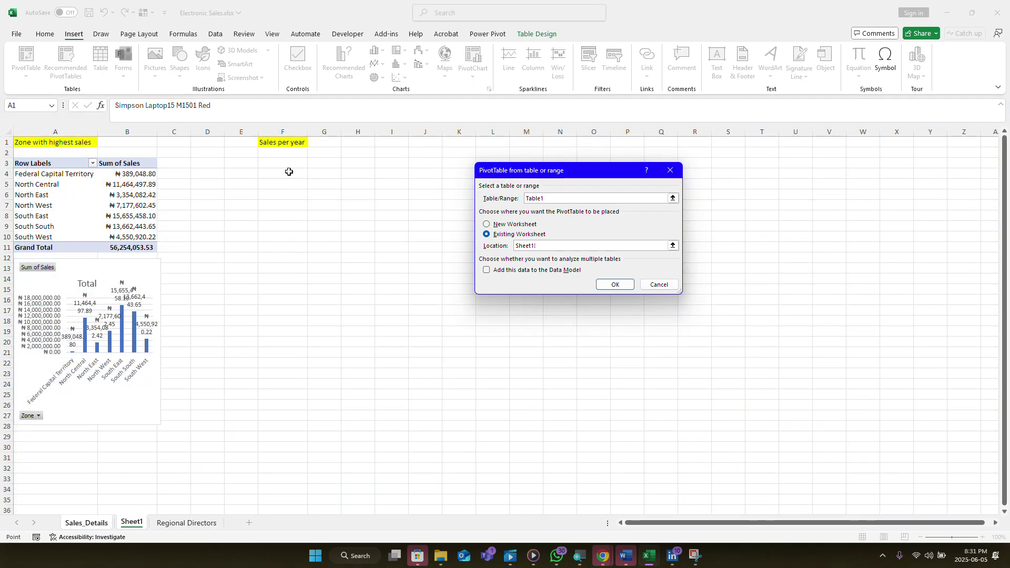
{"action": "left_click", "coordinate": [275, 160]}
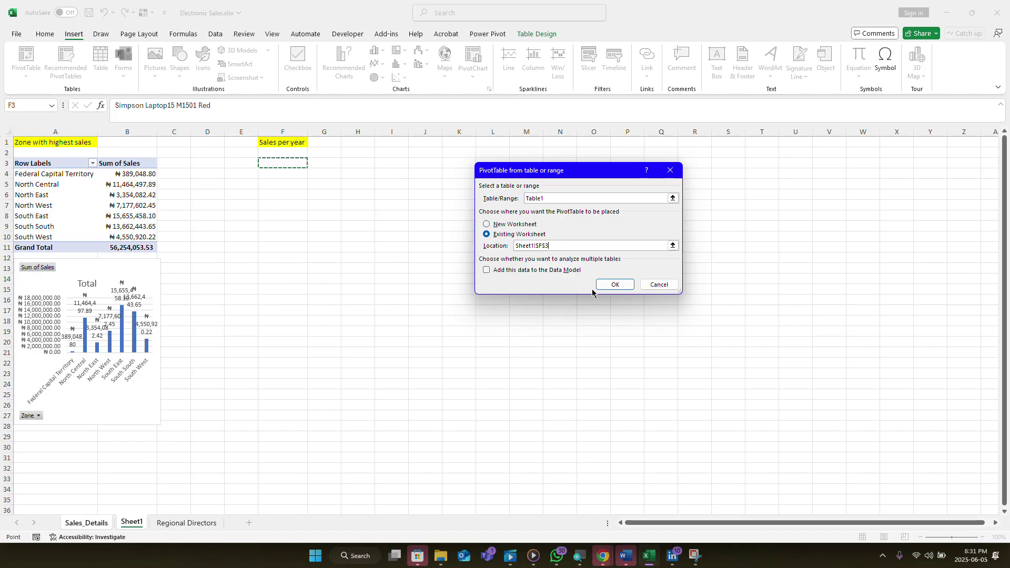
{"action": "left_click", "coordinate": [615, 284]}
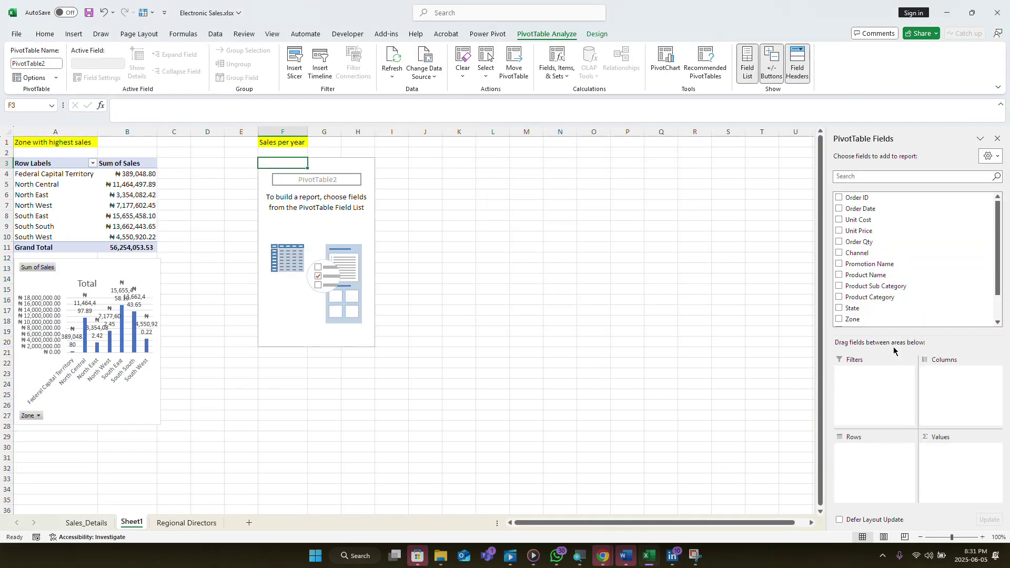
- Check the new PivotTable's field list against the Sales_Details columns for the Year field, and save the workbook
{"action": "scroll", "coordinate": [924, 279], "scroll_direction": "down", "scroll_amount": 1}
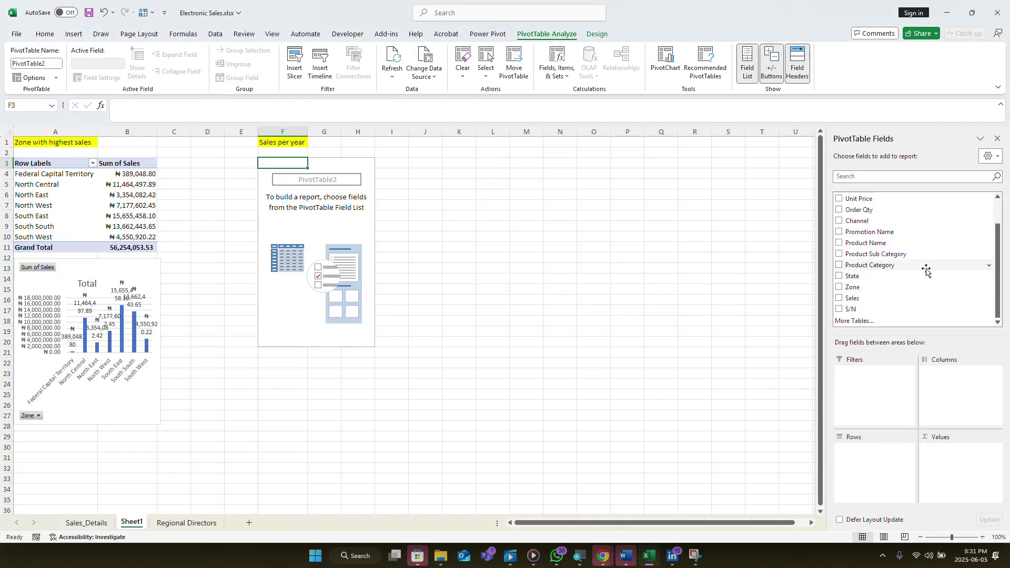
{"action": "scroll", "coordinate": [926, 270], "scroll_direction": "up", "scroll_amount": 1}
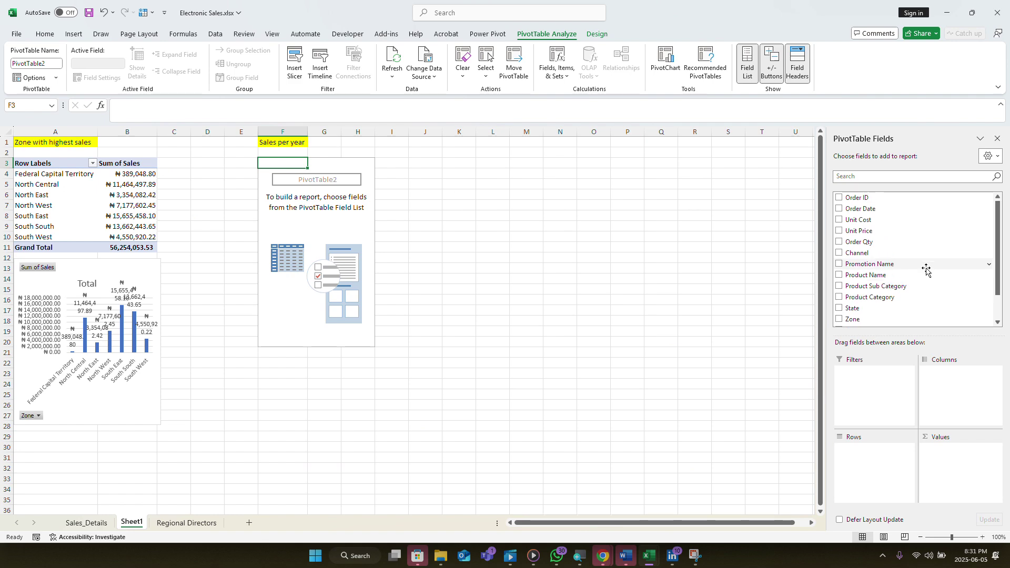
{"action": "scroll", "coordinate": [927, 271], "scroll_direction": "down", "scroll_amount": 1}
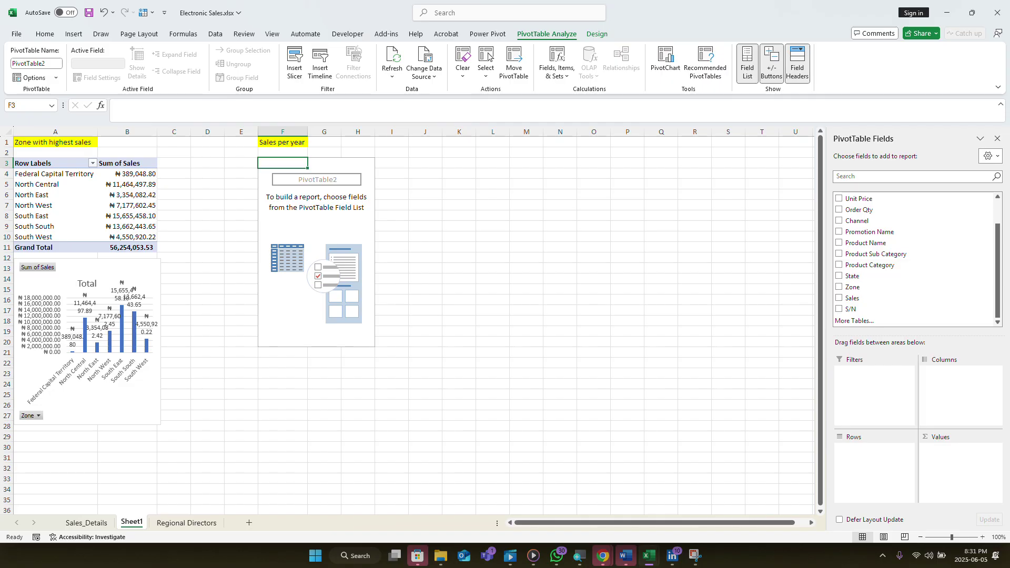
{"action": "left_click", "coordinate": [73, 523]}
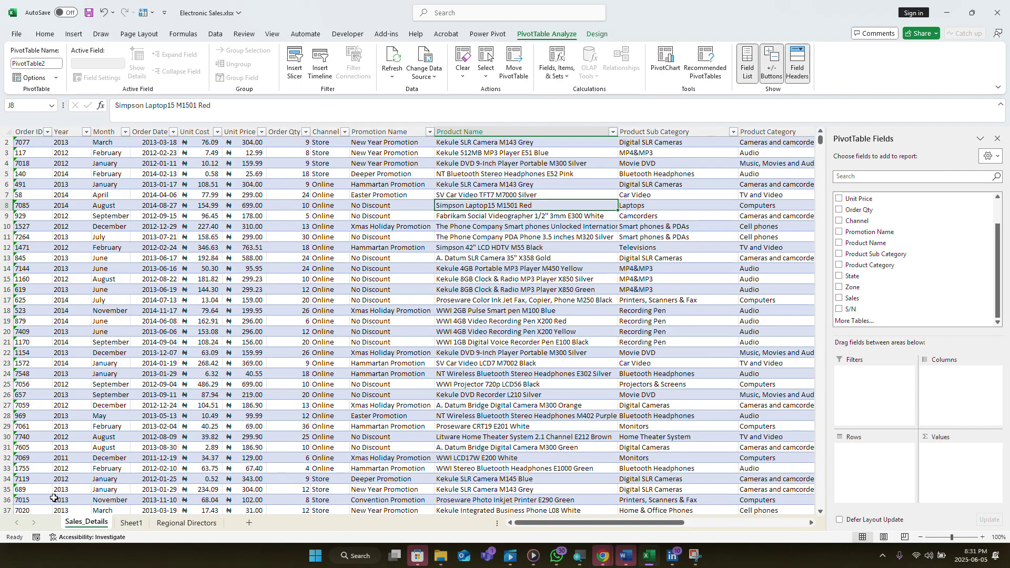
{"action": "key", "text": "ctrl+s"}
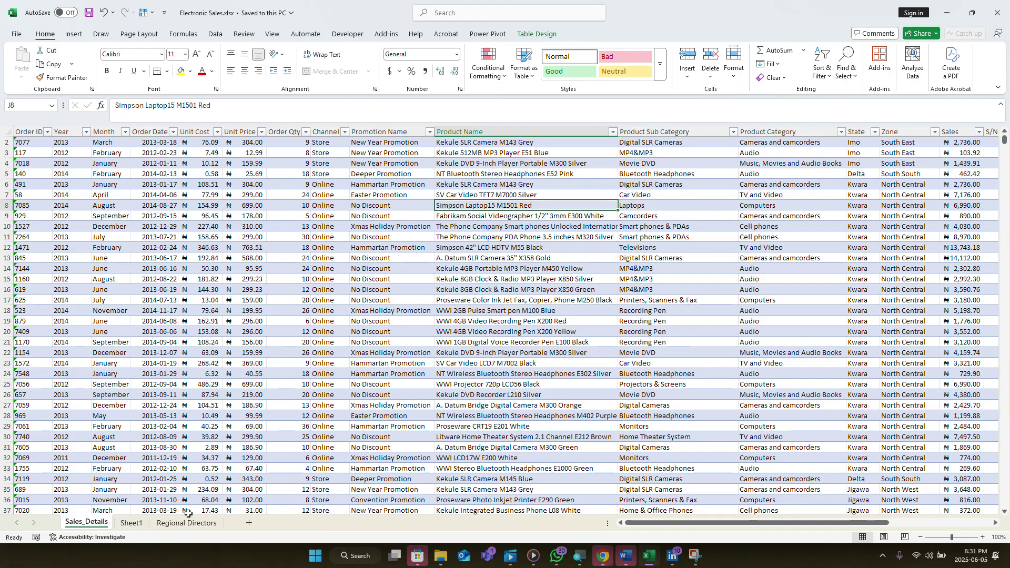
{"action": "left_click", "coordinate": [128, 524]}
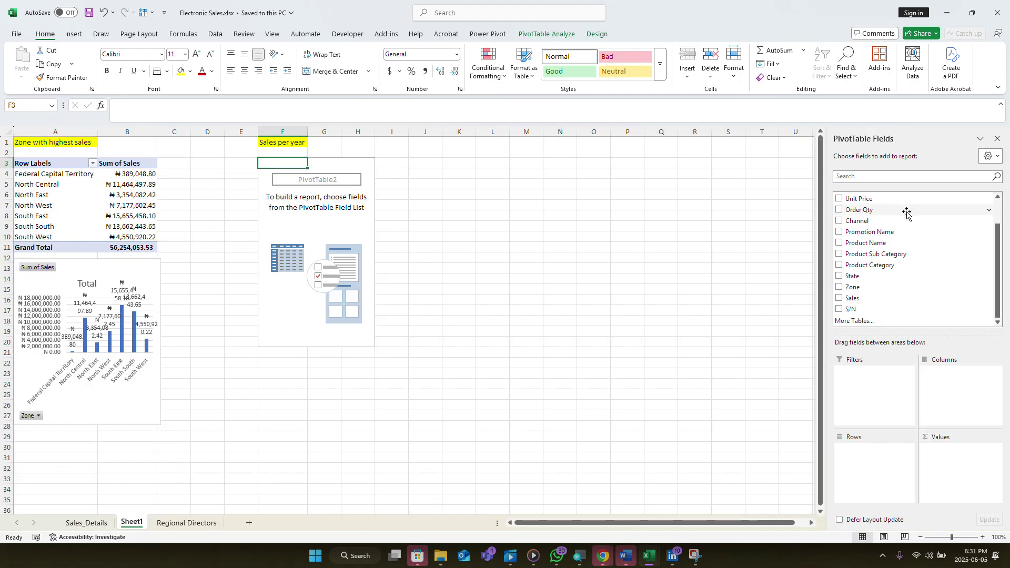
- Refresh all data in the workbook to update the PivotTable field list with the Year and Month columns
{"action": "scroll", "coordinate": [905, 221], "scroll_direction": "up", "scroll_amount": 1}
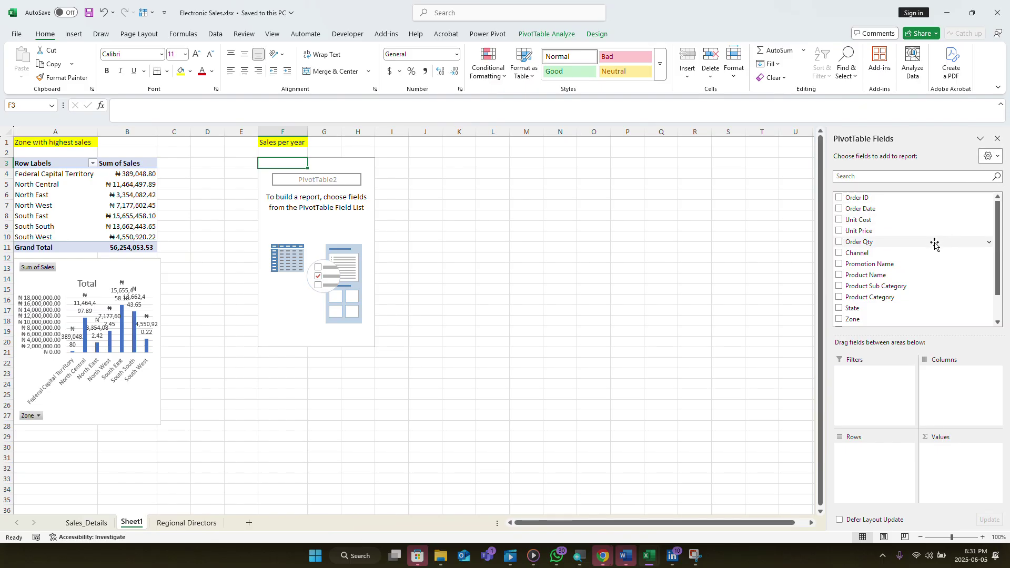
{"action": "scroll", "coordinate": [929, 240], "scroll_direction": "down", "scroll_amount": 1}
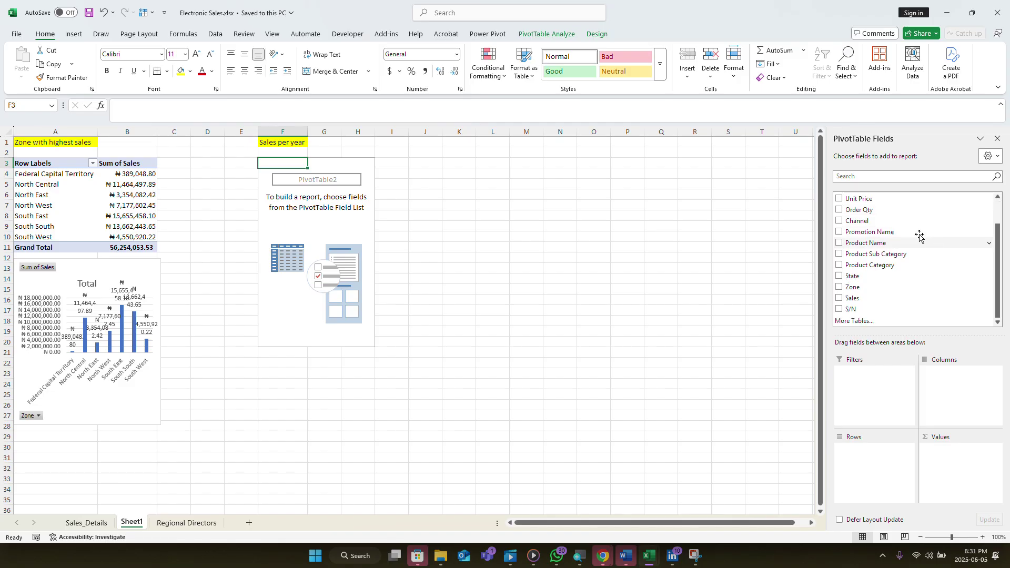
{"action": "left_click", "coordinate": [217, 35]}
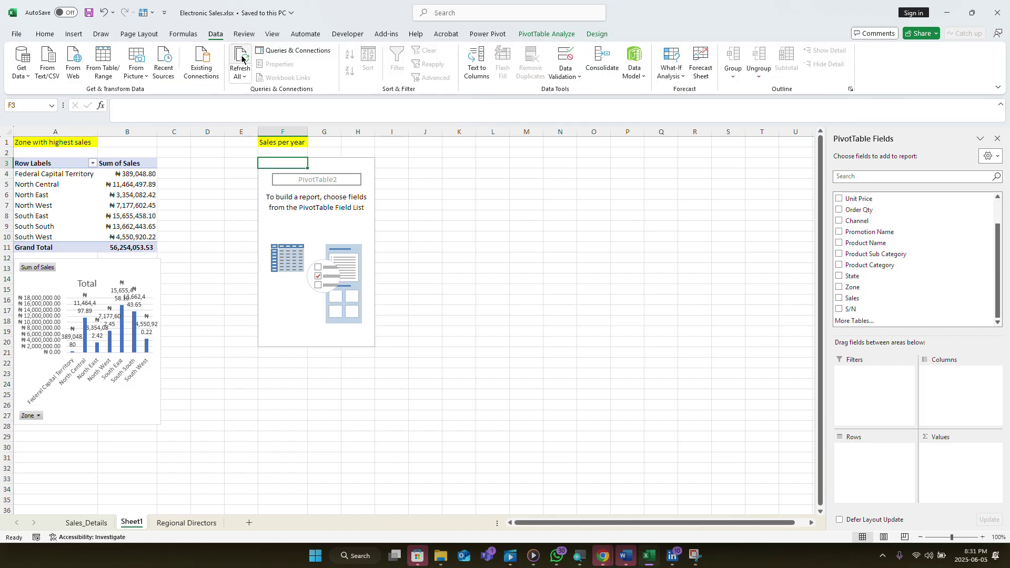
{"action": "left_click", "coordinate": [242, 58]}
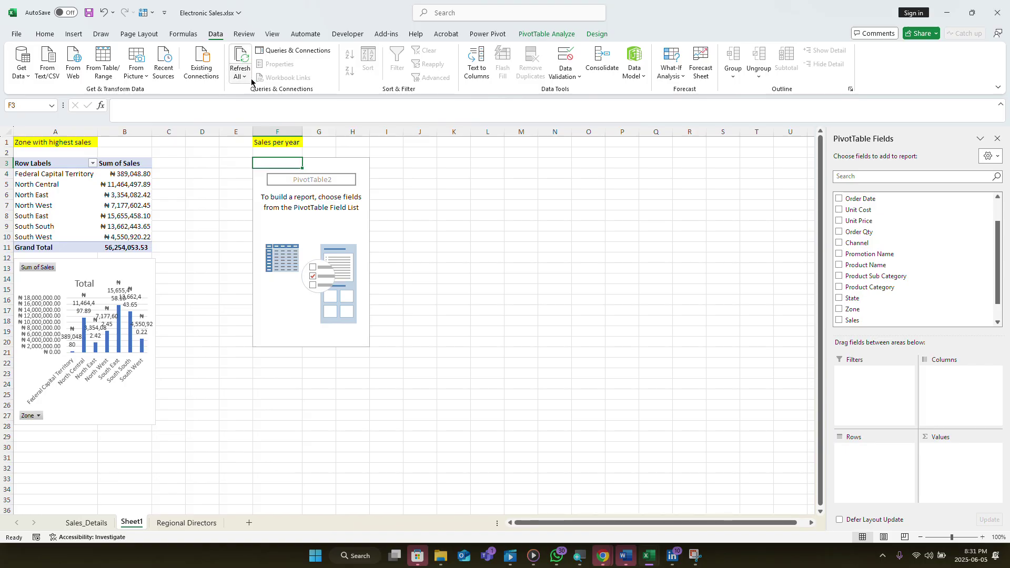
- Set up the PivotTable at F3 with Year as rows and the sum of Sales as values
{"action": "scroll", "coordinate": [861, 285], "scroll_direction": "down", "scroll_amount": 1}
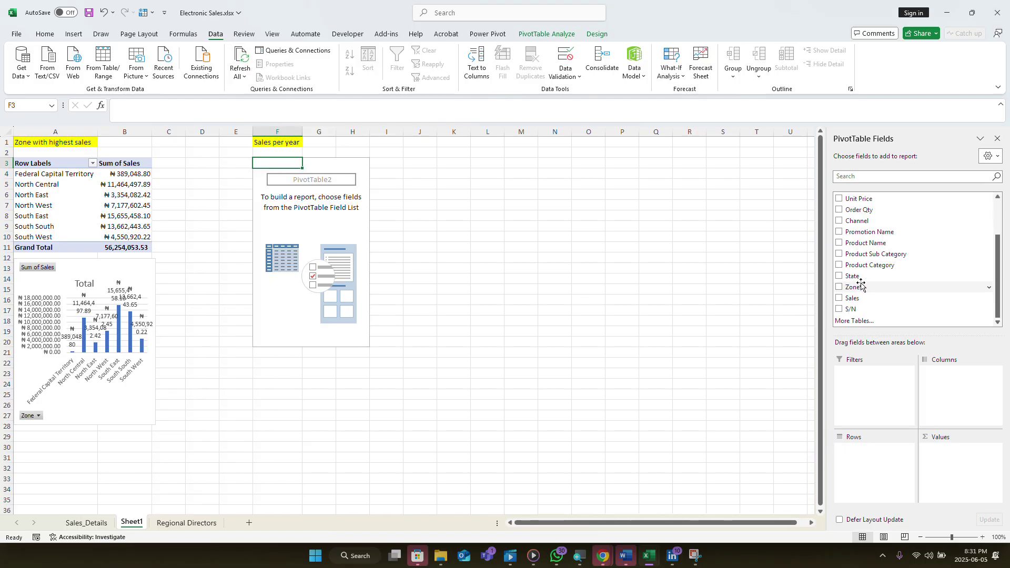
{"action": "scroll", "coordinate": [861, 285], "scroll_direction": "up", "scroll_amount": 3}
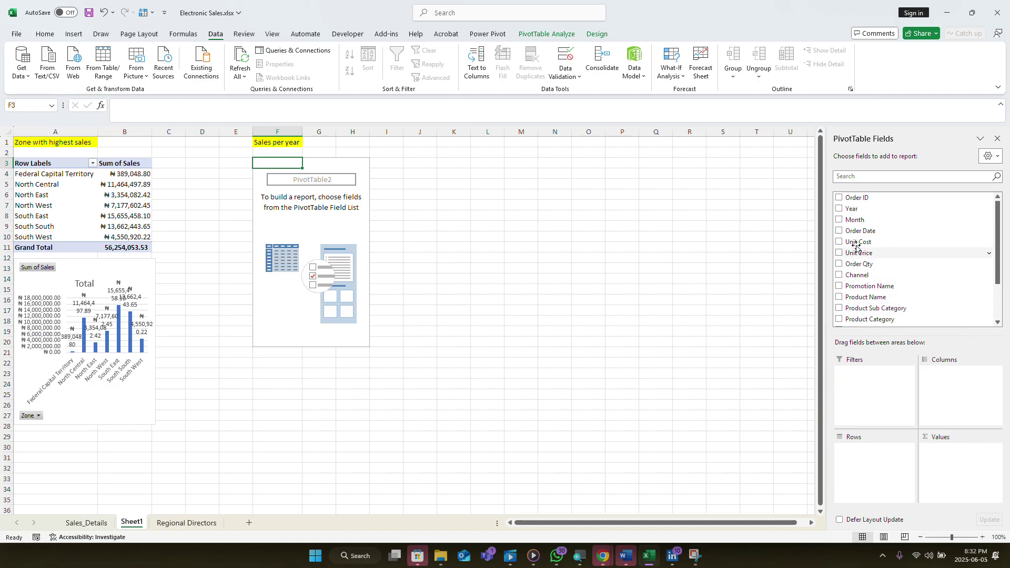
{"action": "left_click_drag", "start_coordinate": [856, 212], "coordinate": [859, 470]}
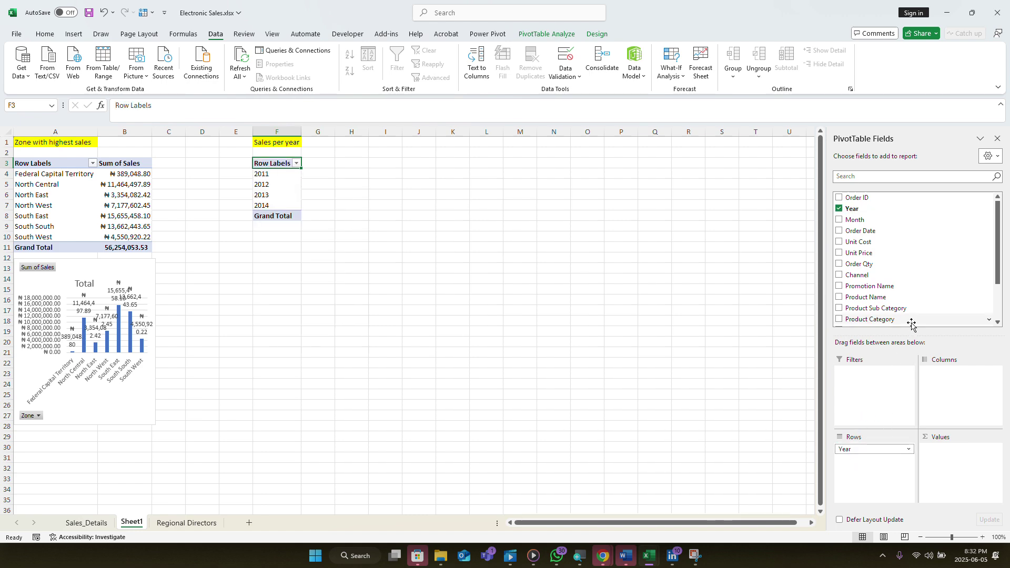
{"action": "scroll", "coordinate": [897, 249], "scroll_direction": "down", "scroll_amount": 1}
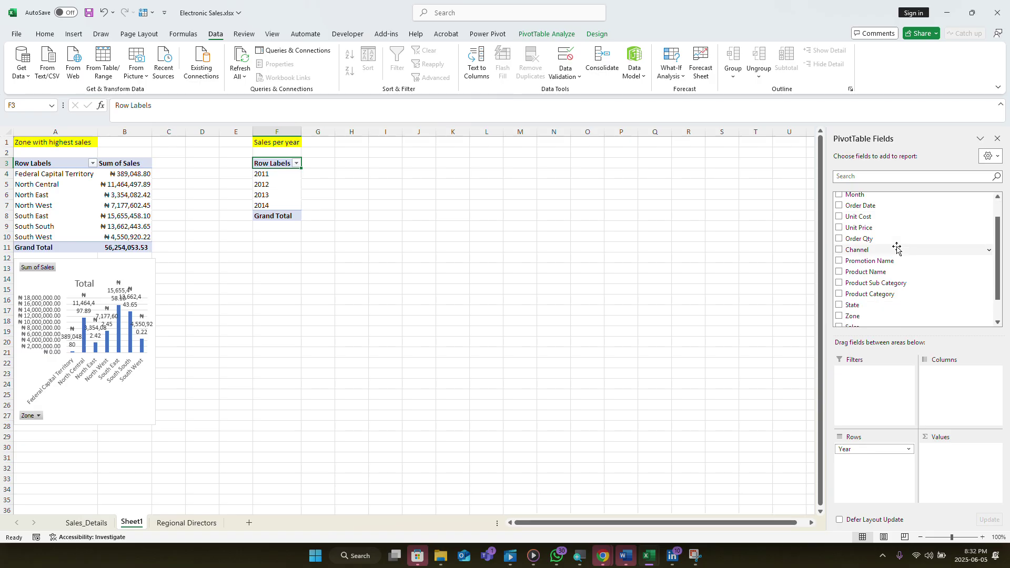
{"action": "scroll", "coordinate": [898, 248], "scroll_direction": "down", "scroll_amount": 1}
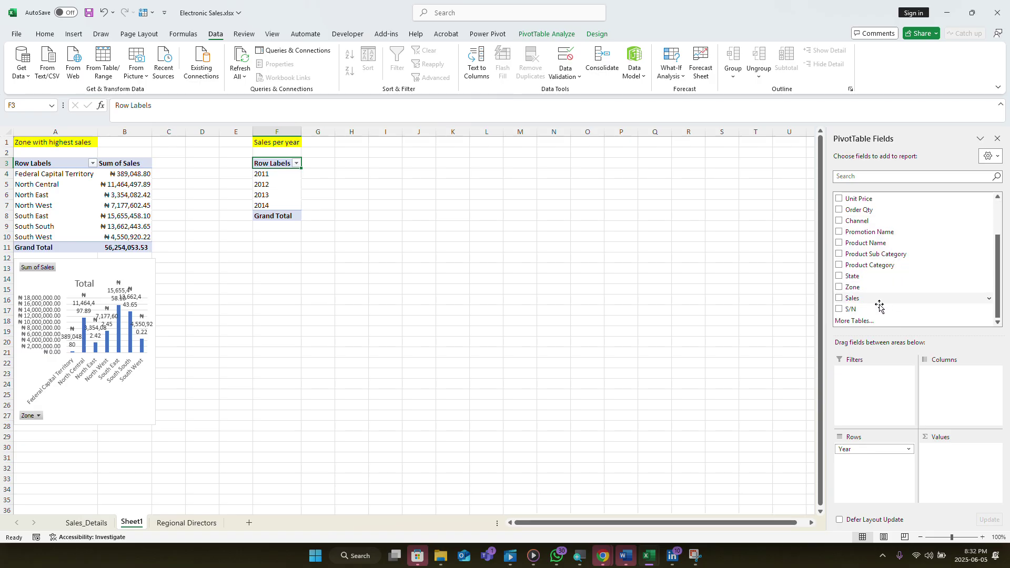
{"action": "left_click_drag", "start_coordinate": [875, 298], "coordinate": [951, 475]}
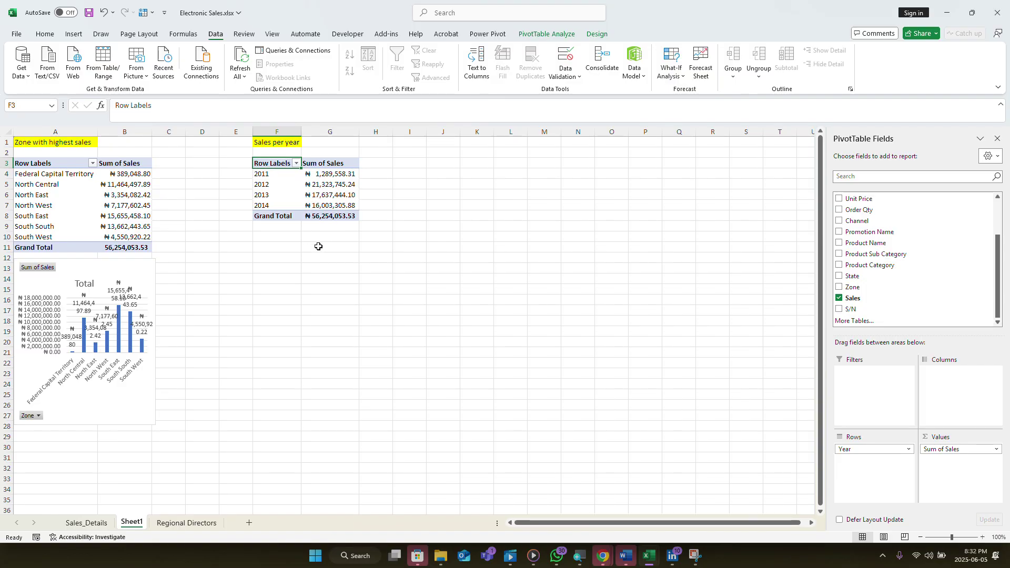
- Insert a Clustered Bar PivotChart from the sales per year PivotTable
{"action": "left_click", "coordinate": [335, 204]}
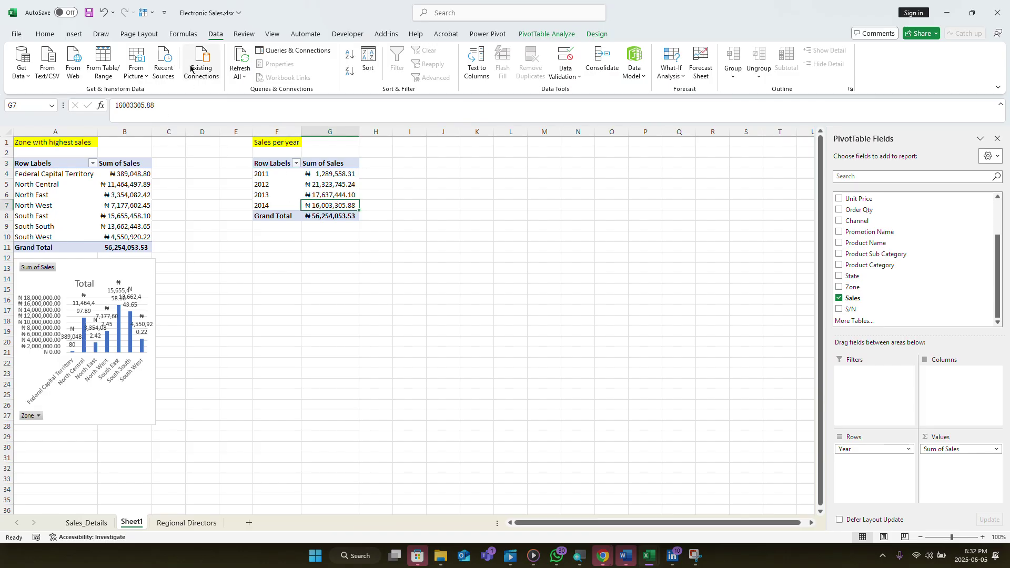
{"action": "left_click", "coordinate": [45, 34]}
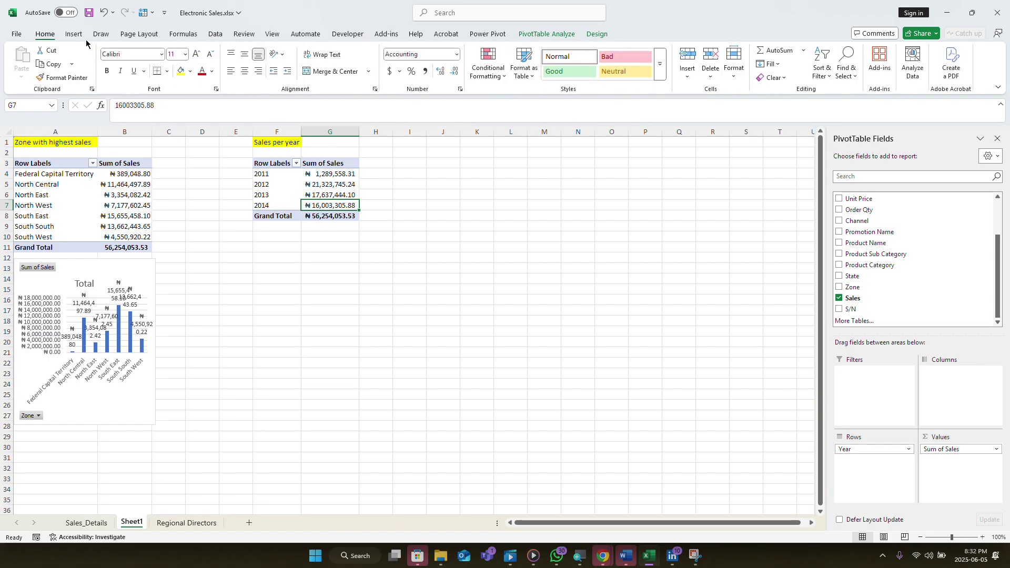
{"action": "left_click", "coordinate": [72, 33]}
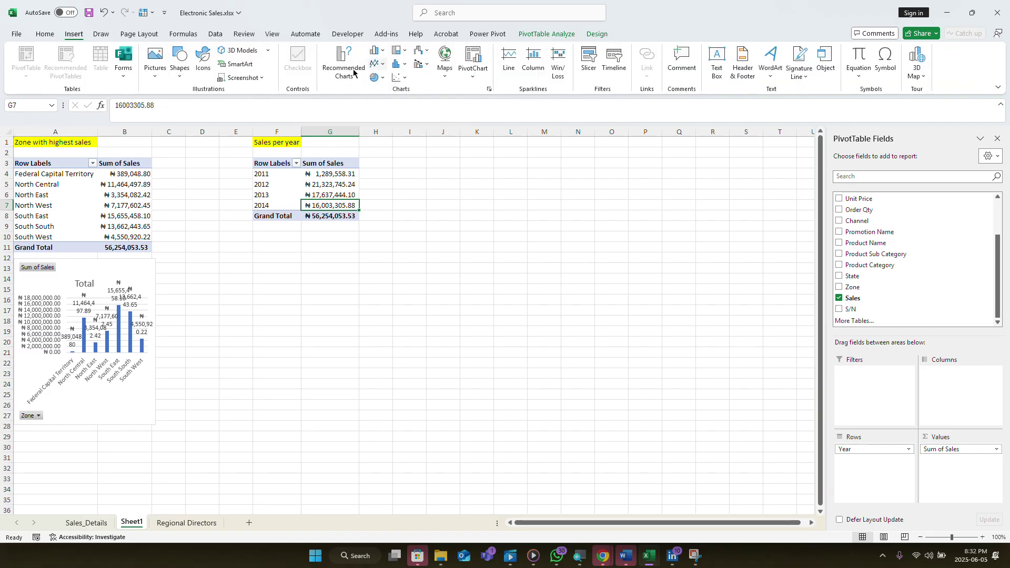
{"action": "left_click", "coordinate": [488, 91]}
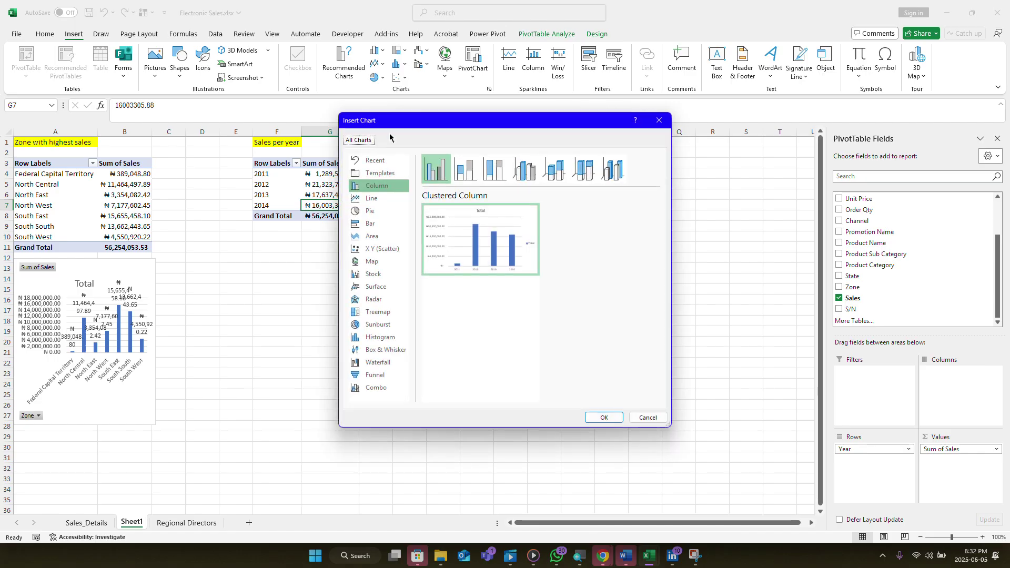
{"action": "left_click", "coordinate": [375, 227]}
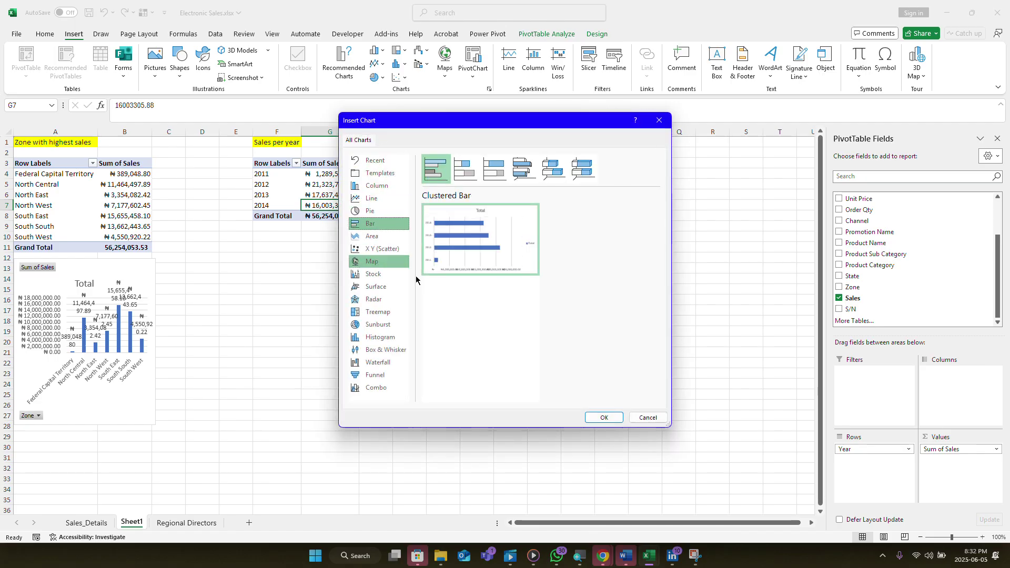
{"action": "left_click", "coordinate": [601, 420]}
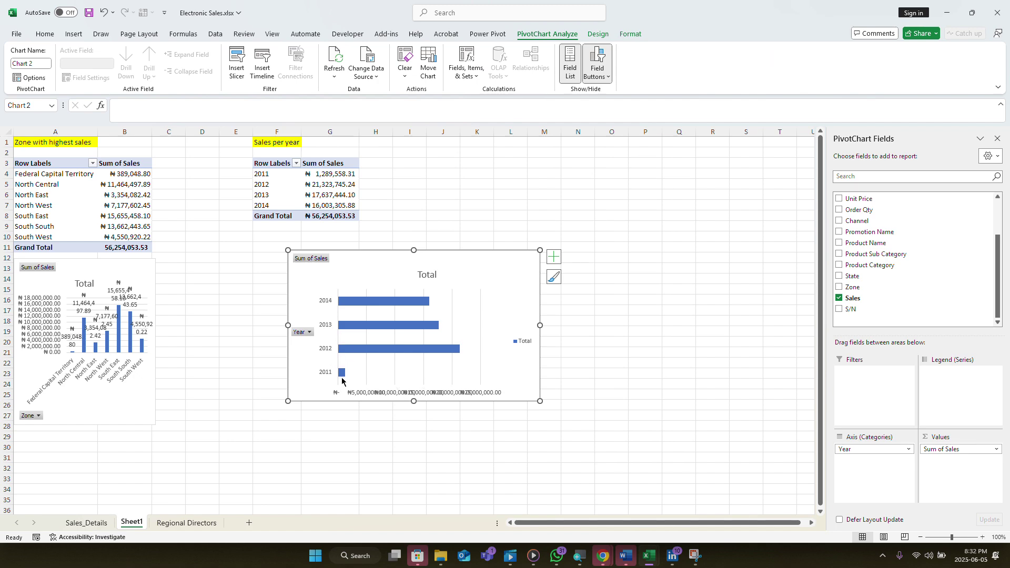
- Narrow the sales per year PivotChart slightly so that its right edge lies in column L
{"action": "mouse_move", "coordinate": [341, 376]}
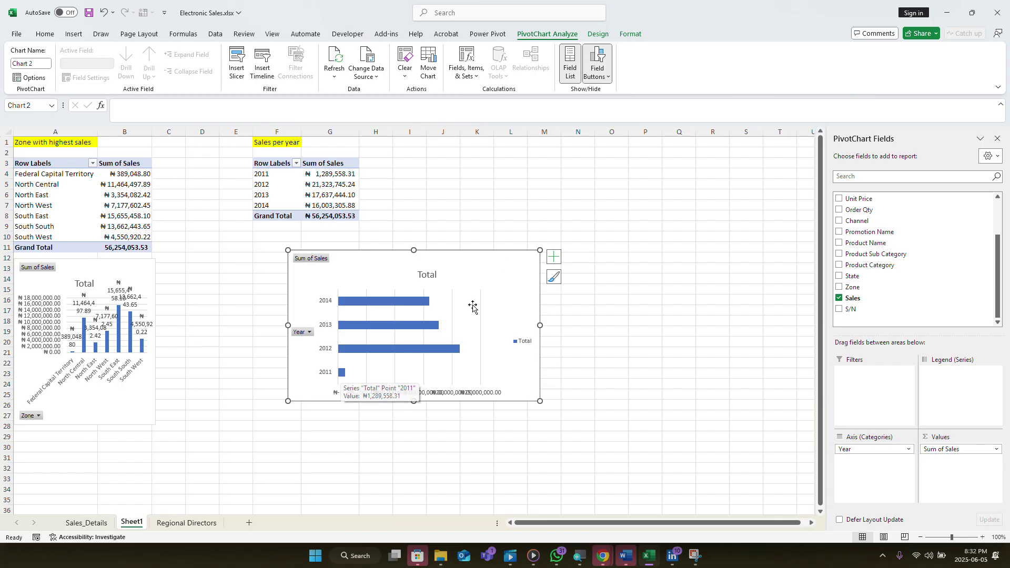
{"action": "left_click_drag", "start_coordinate": [540, 325], "coordinate": [440, 326]}
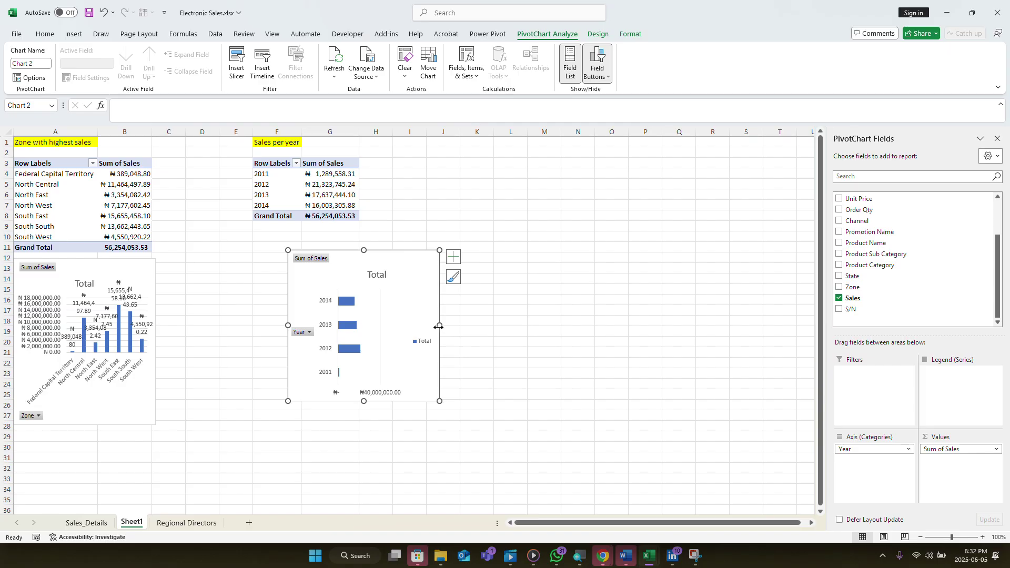
{"action": "left_click_drag", "start_coordinate": [436, 326], "coordinate": [523, 325]}
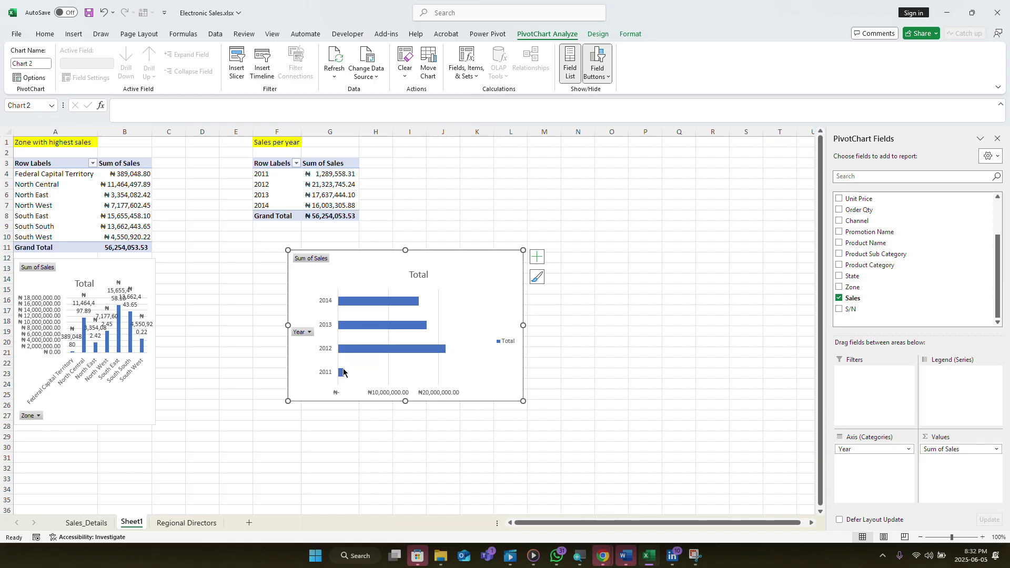
- Add data labels to the sales per year PivotChart and delete its legend
{"action": "left_click", "coordinate": [536, 257]}
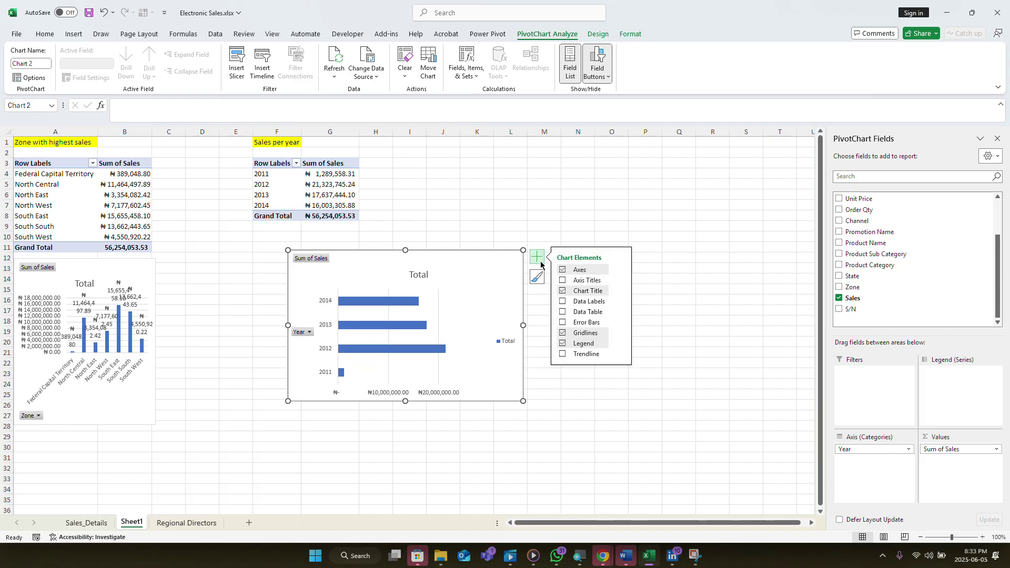
{"action": "left_click", "coordinate": [562, 302]}
{"action": "left_click", "coordinate": [562, 302]}
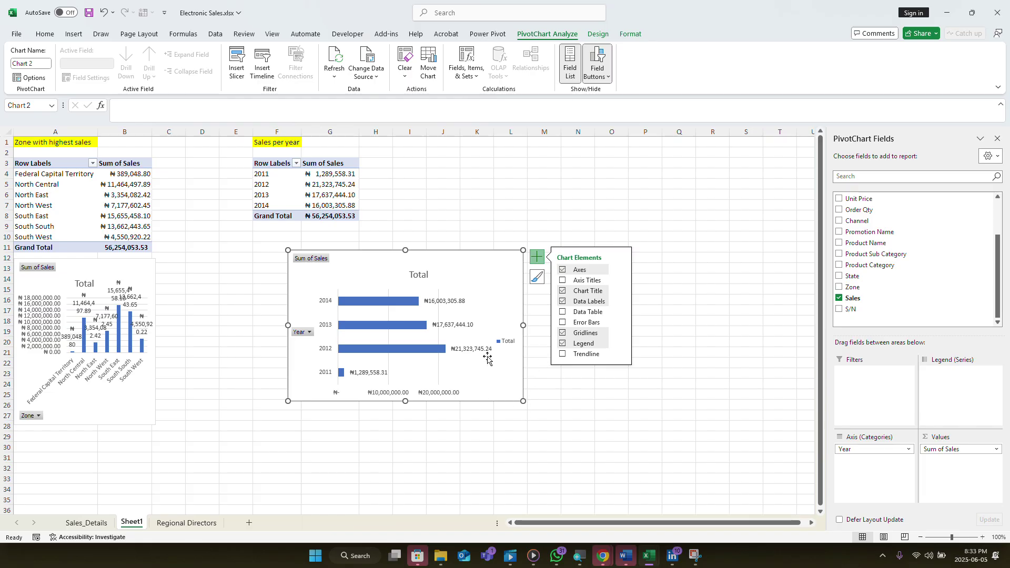
{"action": "left_click", "coordinate": [512, 341]}
{"action": "key", "text": "Delete"}
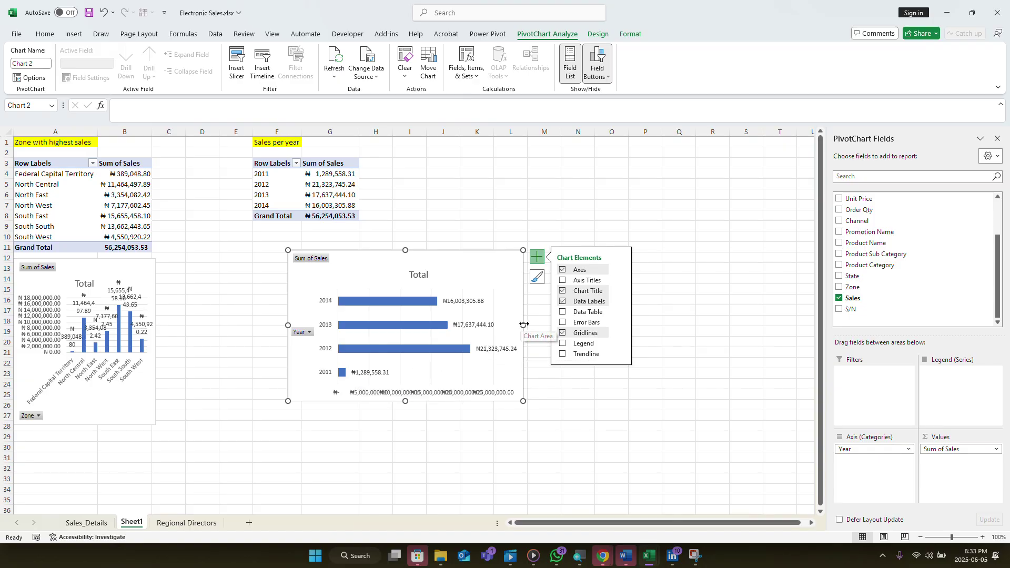
- Resize the sales per year PivotChart and place it directly below its PivotTable, spanning columns F to I
{"action": "left_click_drag", "start_coordinate": [518, 328], "coordinate": [440, 324]}
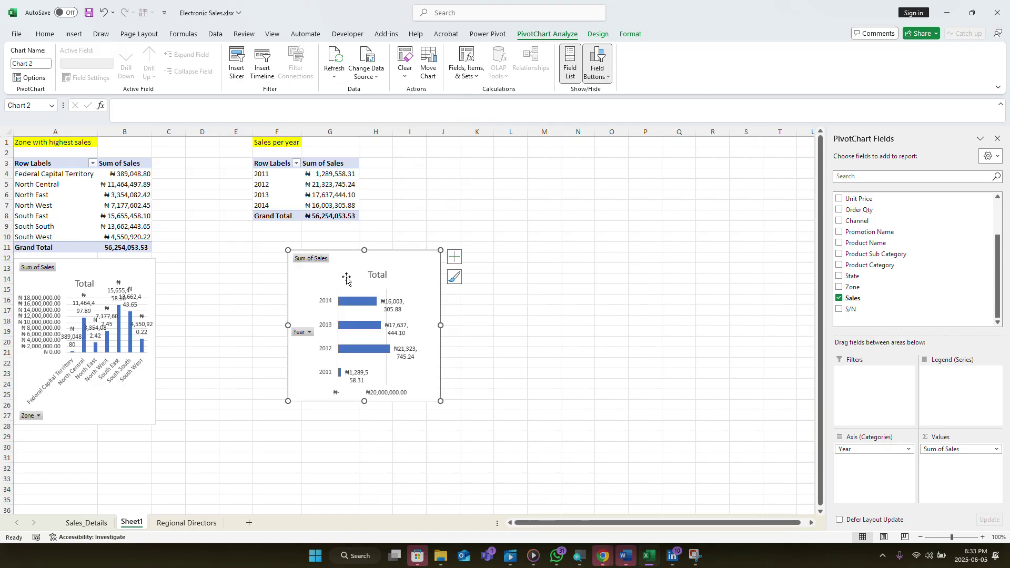
{"action": "mouse_move", "coordinate": [349, 263]}
{"action": "left_mouse_down"}
{"action": "mouse_move", "coordinate": [293, 242]}
{"action": "mouse_move", "coordinate": [315, 245]}
{"action": "left_mouse_up"}
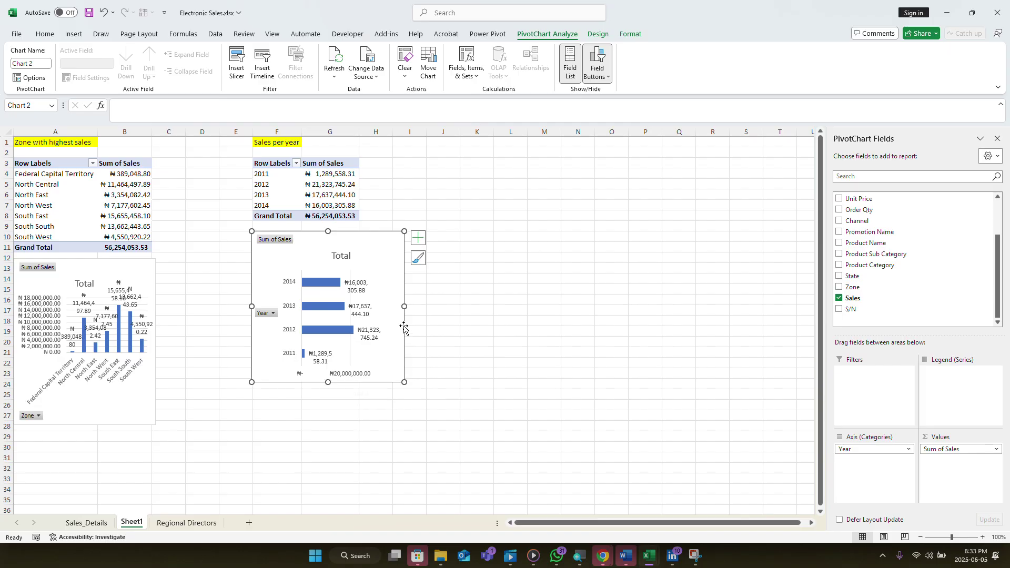
{"action": "left_click_drag", "start_coordinate": [404, 306], "coordinate": [436, 306]}
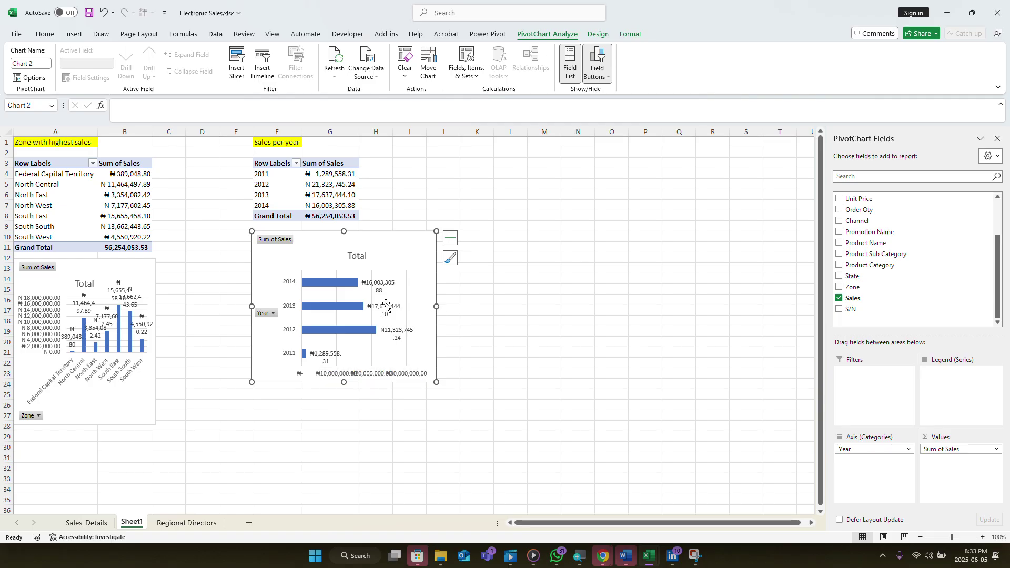
- Copy the sales per year PivotTable so that the copy starts at L3, and fit column M to its values
{"action": "left_click", "coordinate": [316, 170]}
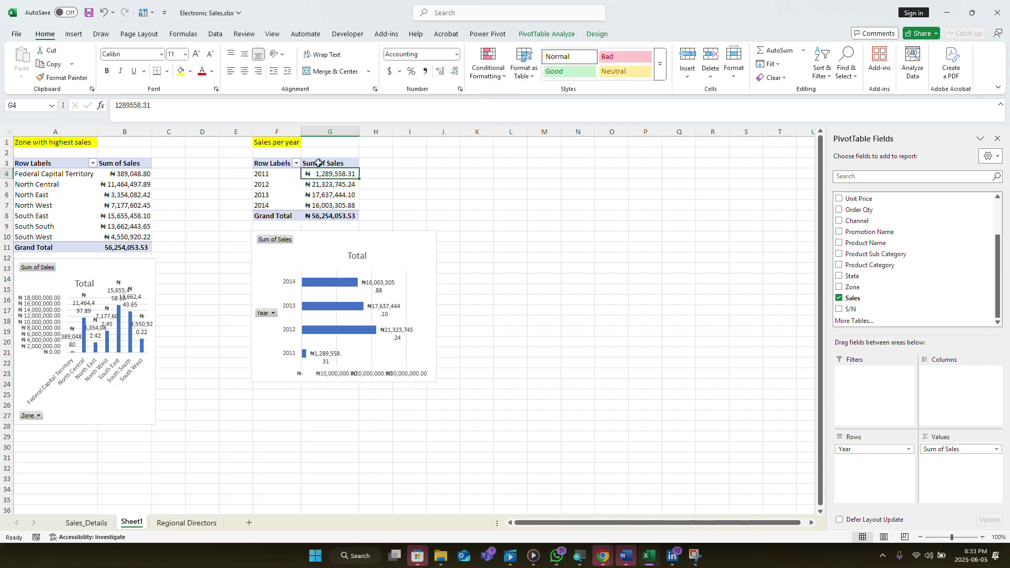
{"action": "left_click", "coordinate": [319, 164]}
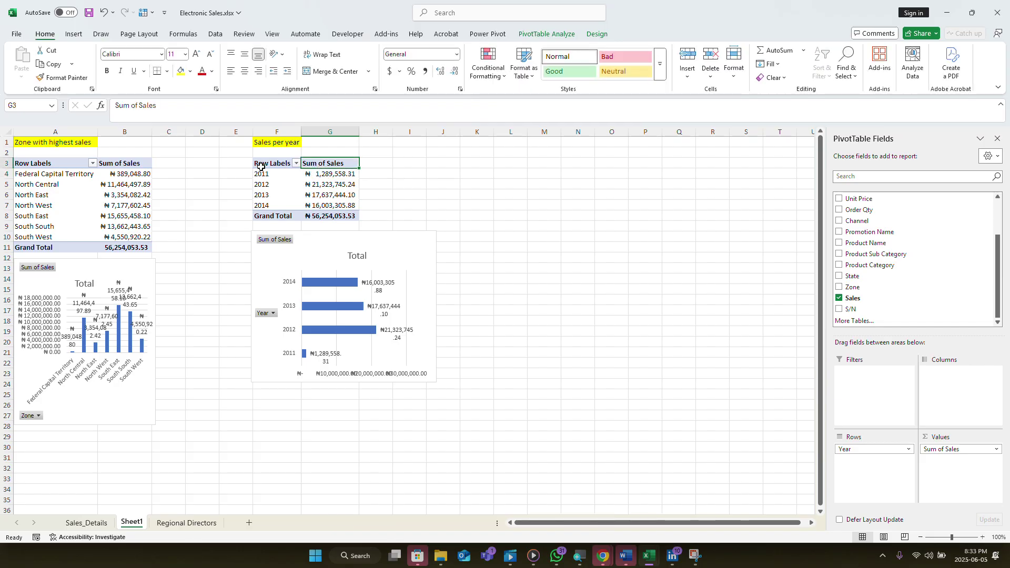
{"action": "left_click_drag", "start_coordinate": [261, 166], "coordinate": [348, 211]}
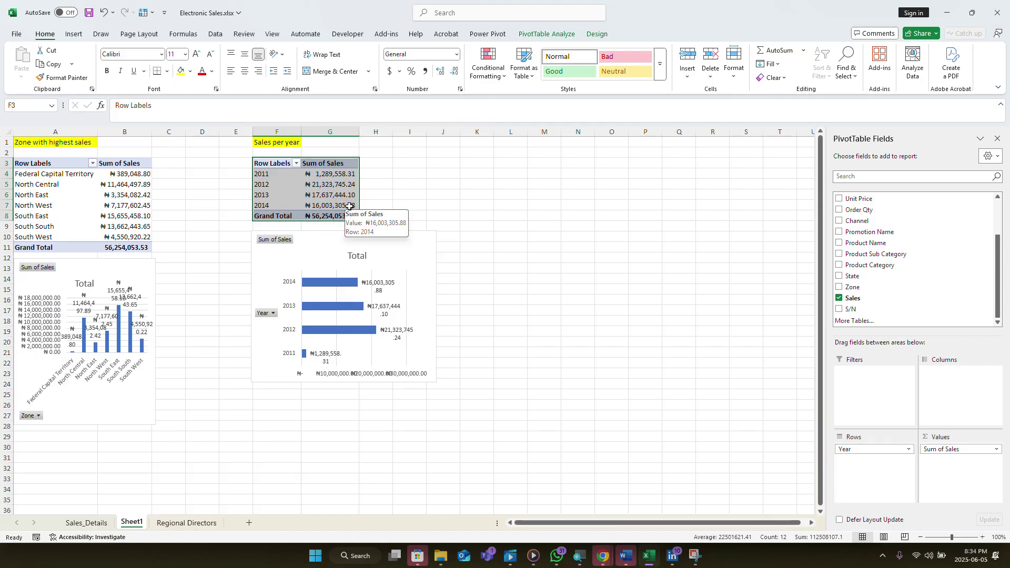
{"action": "key", "text": "ctrl+c"}
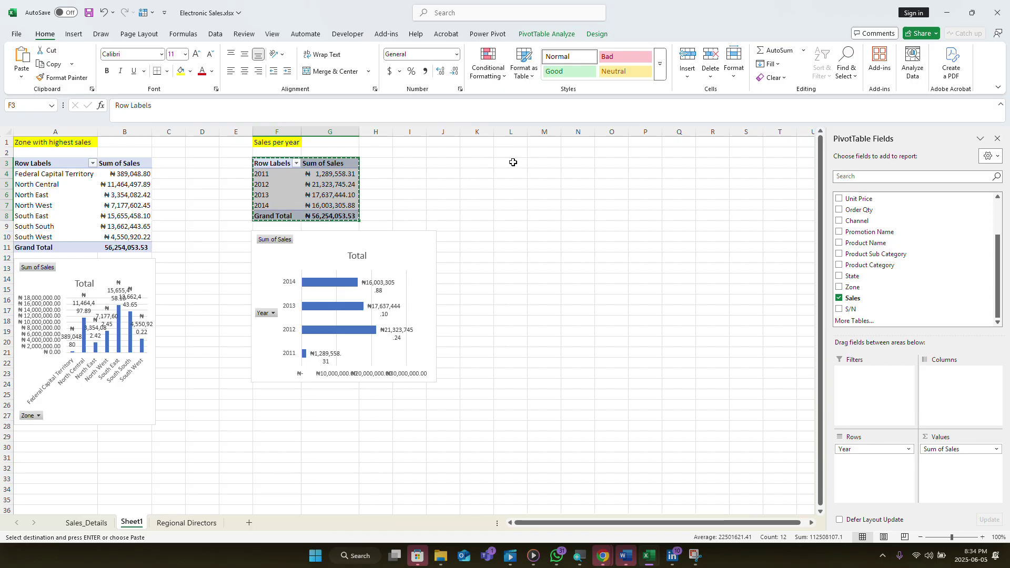
{"action": "left_click", "coordinate": [514, 153]}
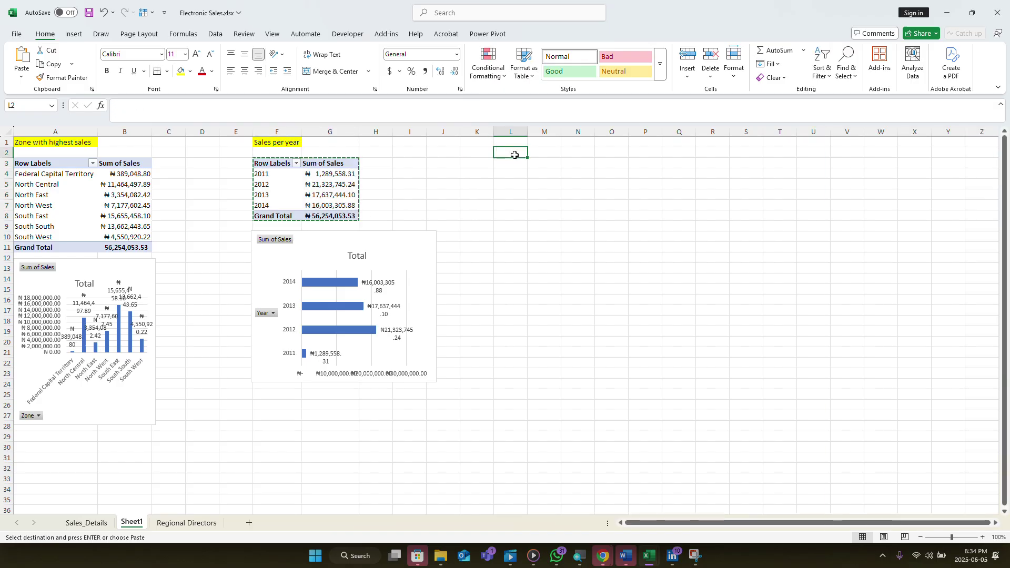
{"action": "key", "text": "ctrl+v"}
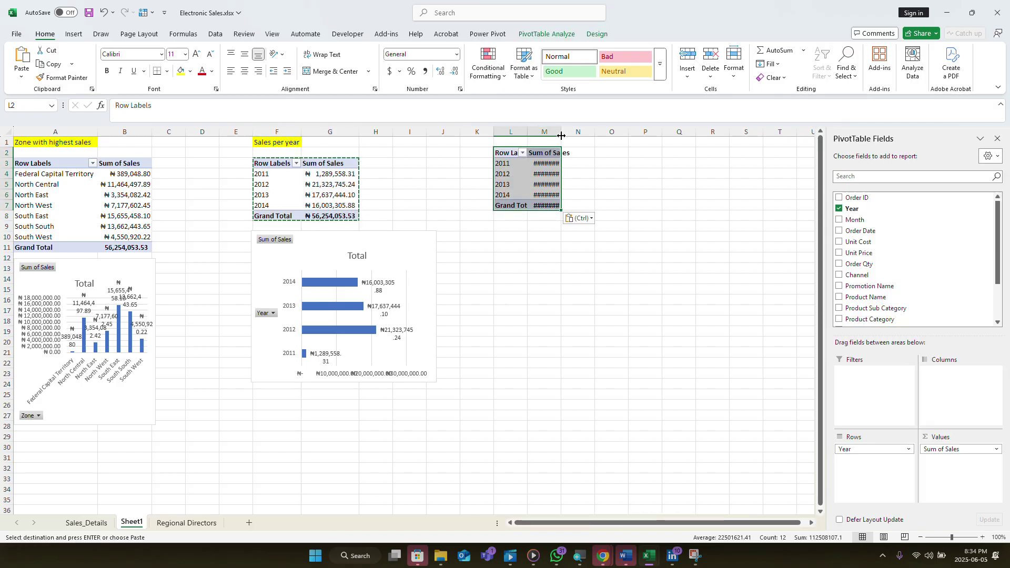
{"action": "double_click", "coordinate": [561, 136]}
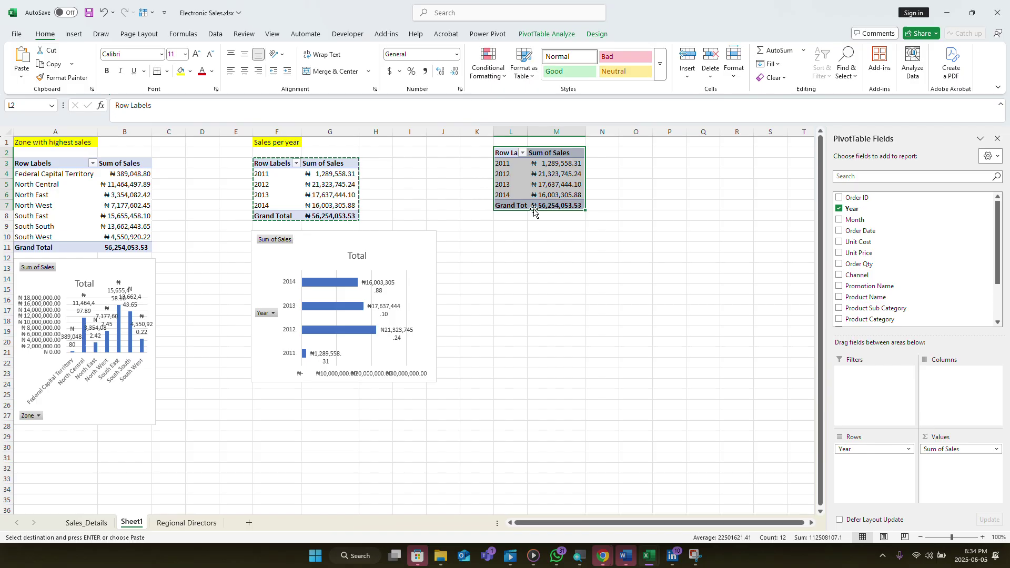
{"action": "left_click_drag", "start_coordinate": [533, 210], "coordinate": [537, 216]}
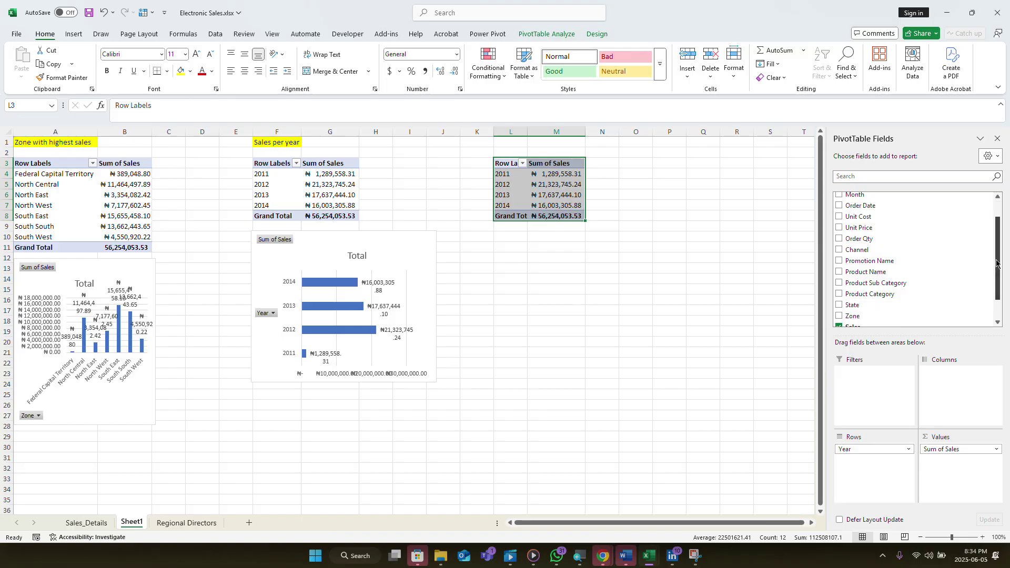
- Clear the copied PivotTable at L3 by removing Year from its rows and Sum of Sales from its values
{"action": "scroll", "coordinate": [997, 264], "scroll_direction": "down", "scroll_amount": 3}
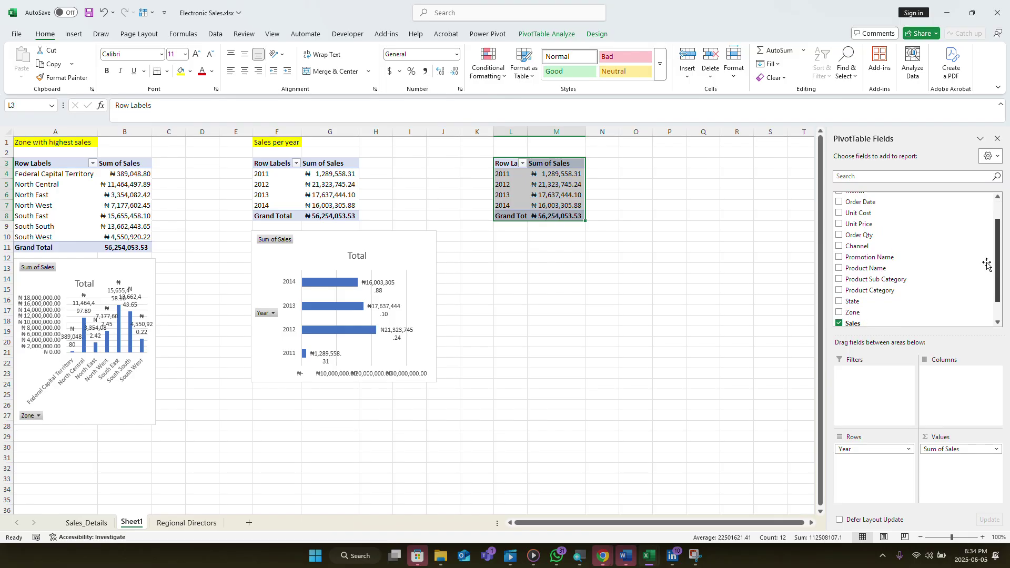
{"action": "scroll", "coordinate": [968, 261], "scroll_direction": "up", "scroll_amount": 2}
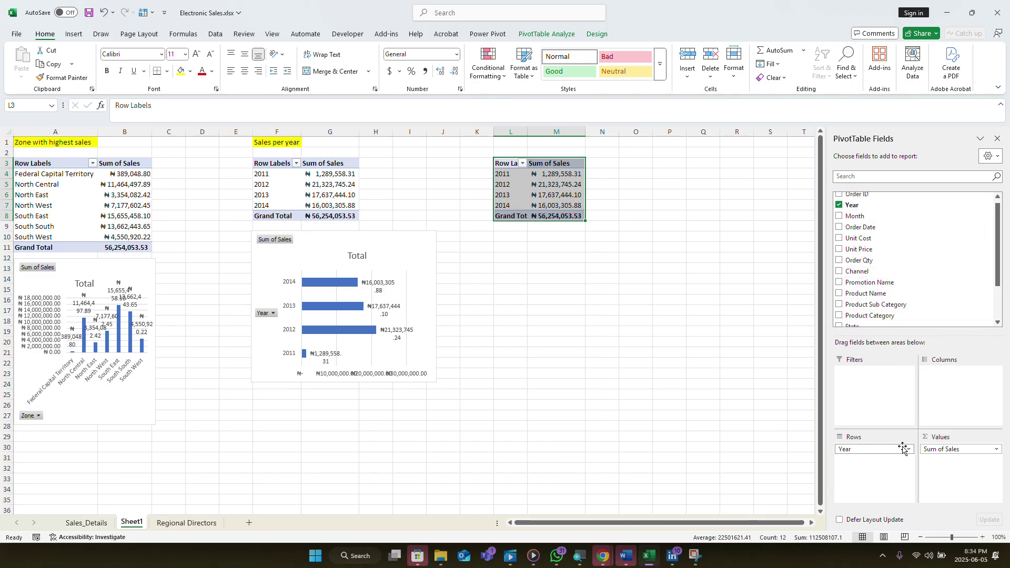
{"action": "left_click_drag", "start_coordinate": [902, 448], "coordinate": [706, 444]}
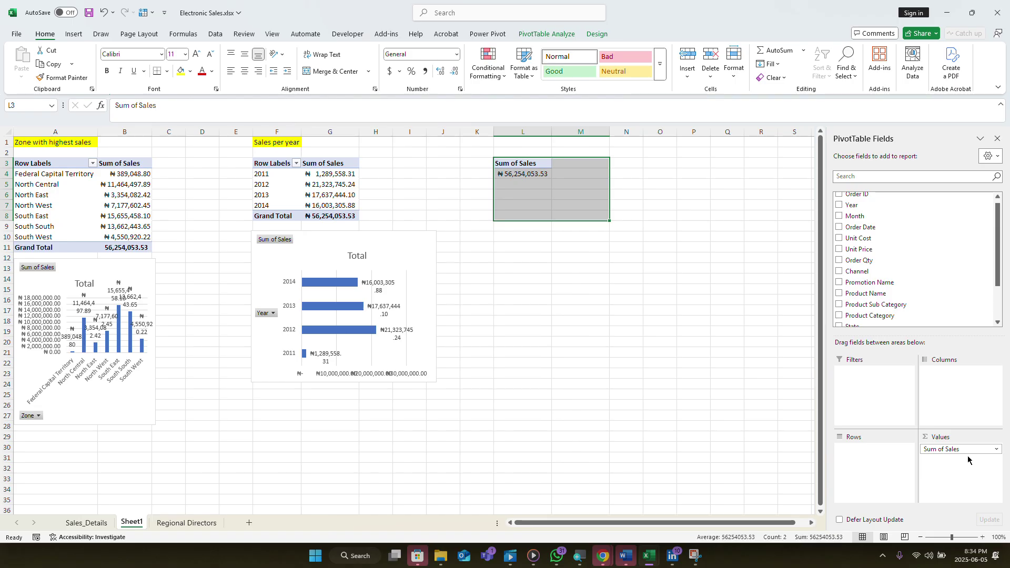
{"action": "left_click_drag", "start_coordinate": [968, 456], "coordinate": [518, 433]}
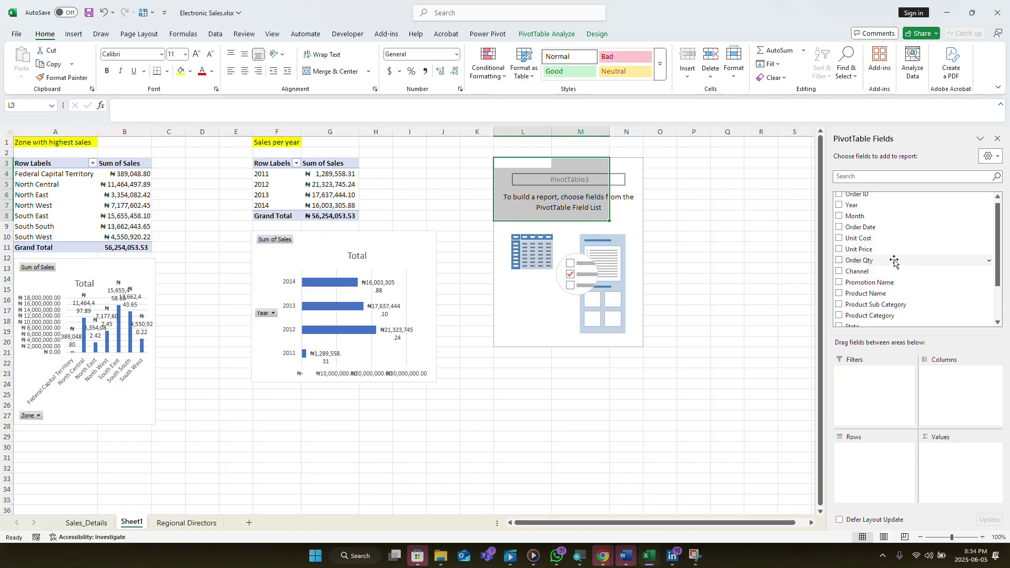
- Try Order Date as rows of the PivotTable at L3, keeping only its Years and Months groupings
{"action": "scroll", "coordinate": [898, 253], "scroll_direction": "down", "scroll_amount": 2}
{"action": "scroll", "coordinate": [897, 266], "scroll_direction": "up", "scroll_amount": 1}
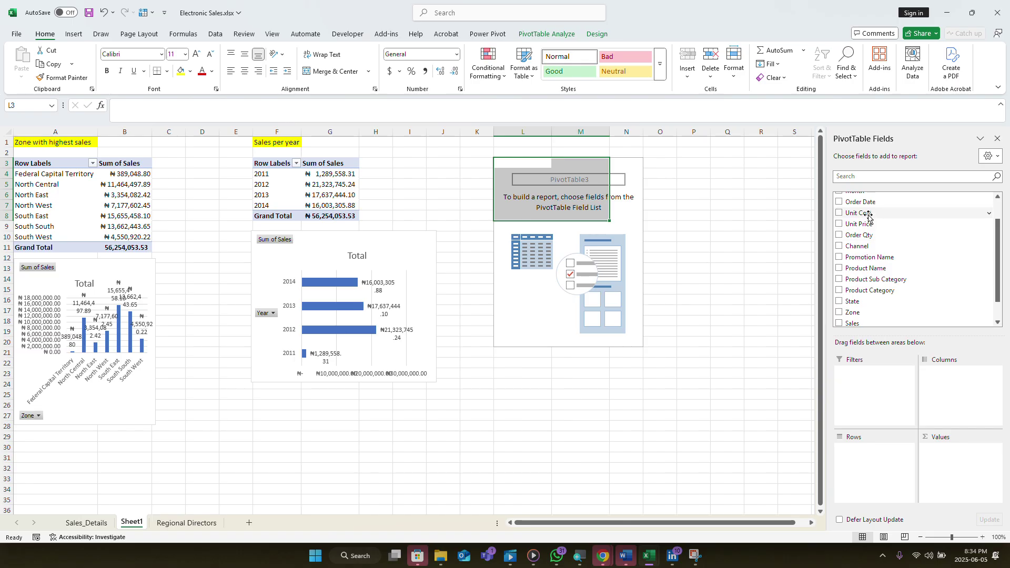
{"action": "left_click_drag", "start_coordinate": [882, 207], "coordinate": [860, 449]}
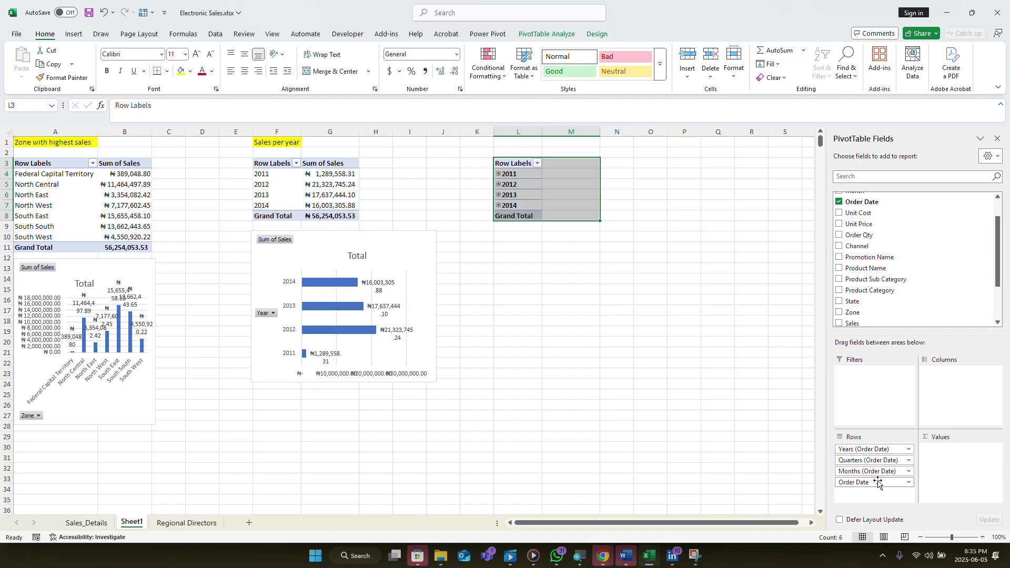
{"action": "left_click_drag", "start_coordinate": [878, 483], "coordinate": [769, 492]}
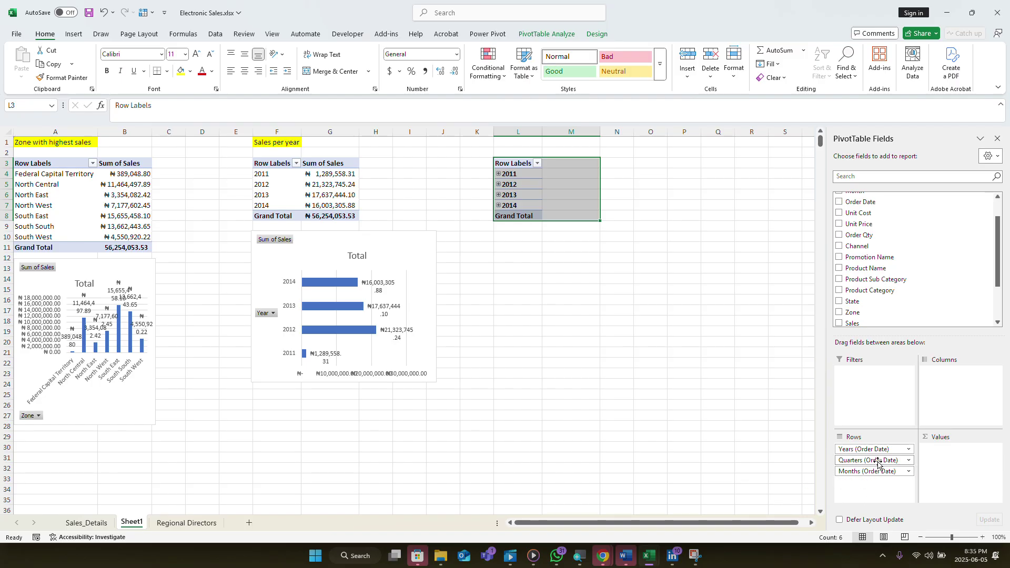
{"action": "left_click_drag", "start_coordinate": [875, 463], "coordinate": [753, 467]}
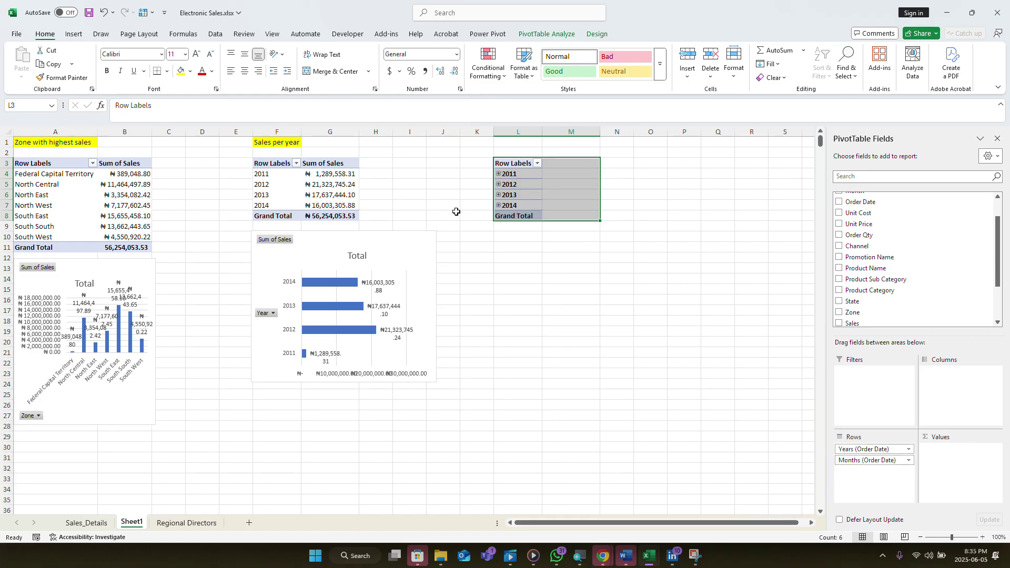
- Expand the years 2011 to 2014 into months in the PivotTable at L3, and remove its Years and Months row fields
{"action": "left_click", "coordinate": [497, 175]}
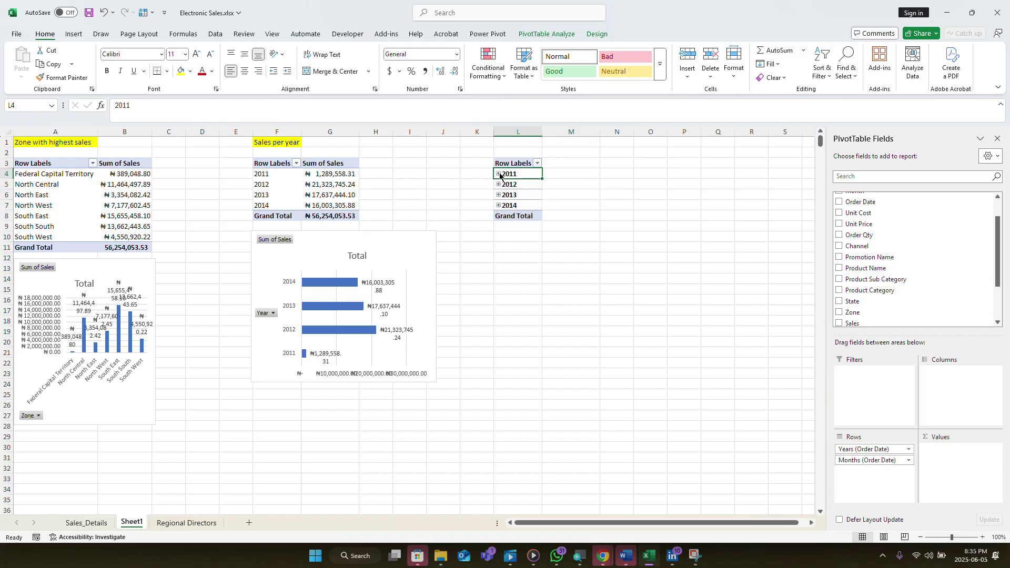
{"action": "left_click", "coordinate": [498, 174]}
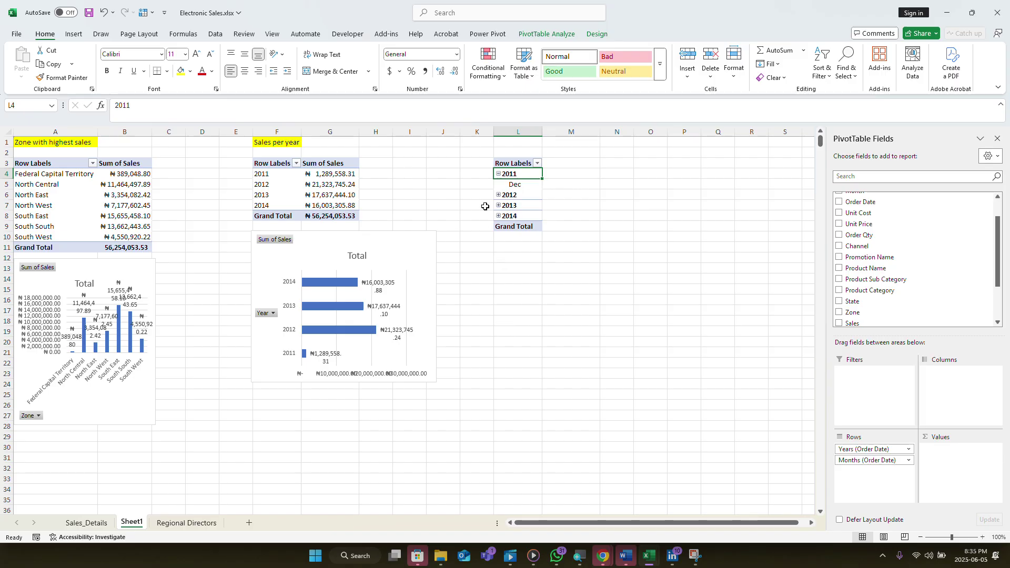
{"action": "left_click", "coordinate": [498, 196]}
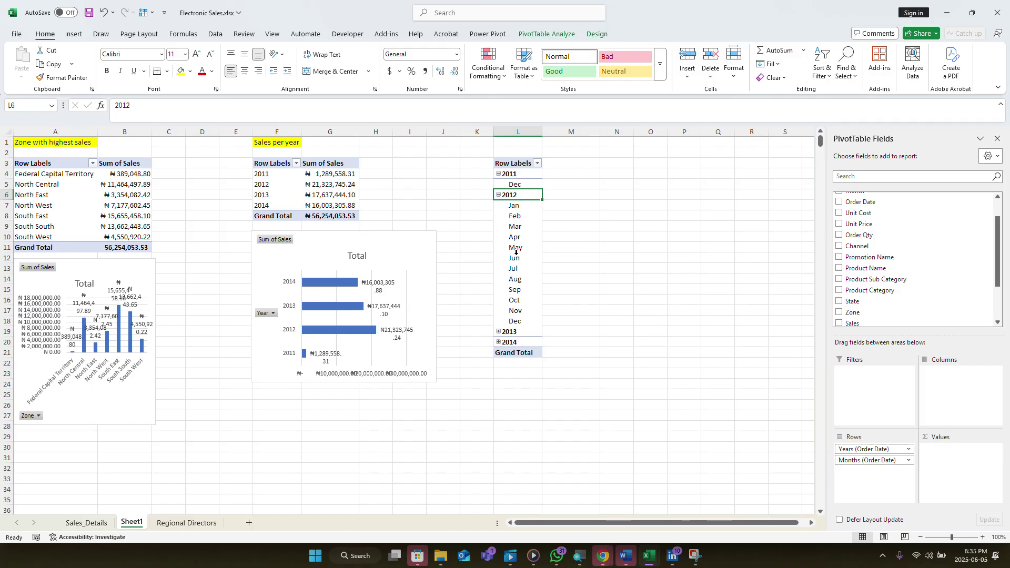
{"action": "left_click", "coordinate": [498, 331]}
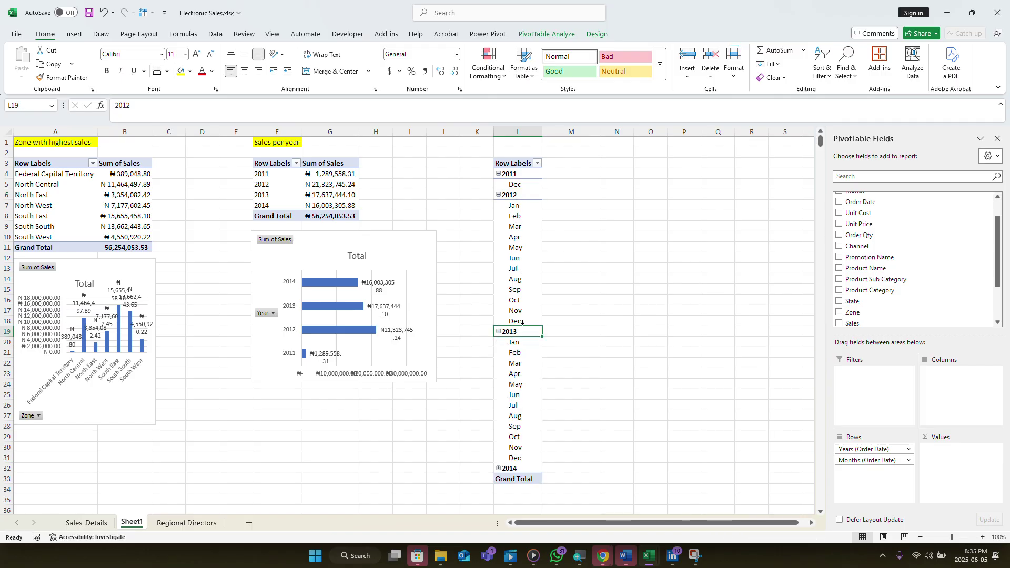
{"action": "scroll", "coordinate": [527, 332], "scroll_direction": "down", "scroll_amount": 3}
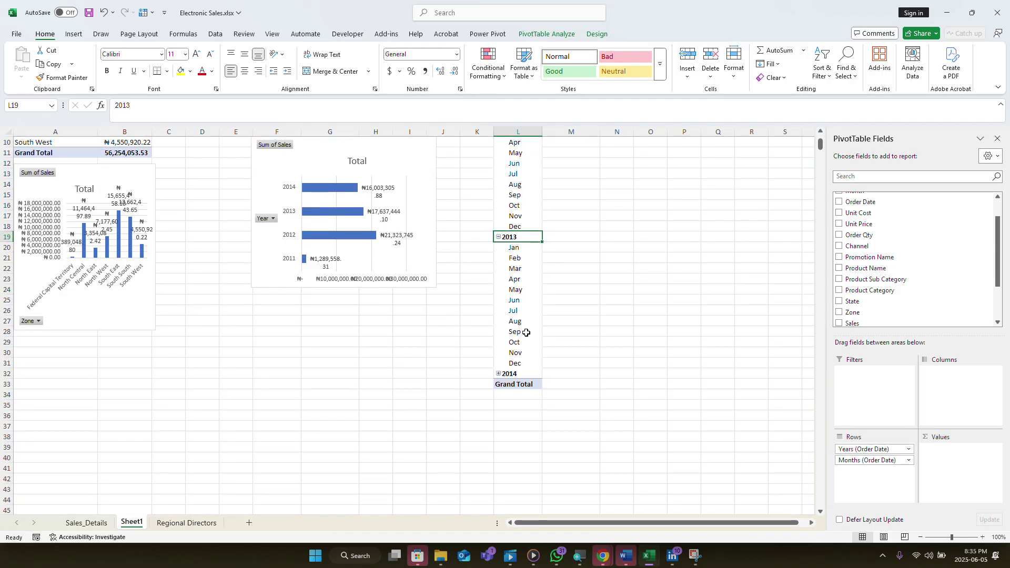
{"action": "left_click", "coordinate": [499, 375]}
{"action": "scroll", "coordinate": [521, 377], "scroll_direction": "down", "scroll_amount": 1}
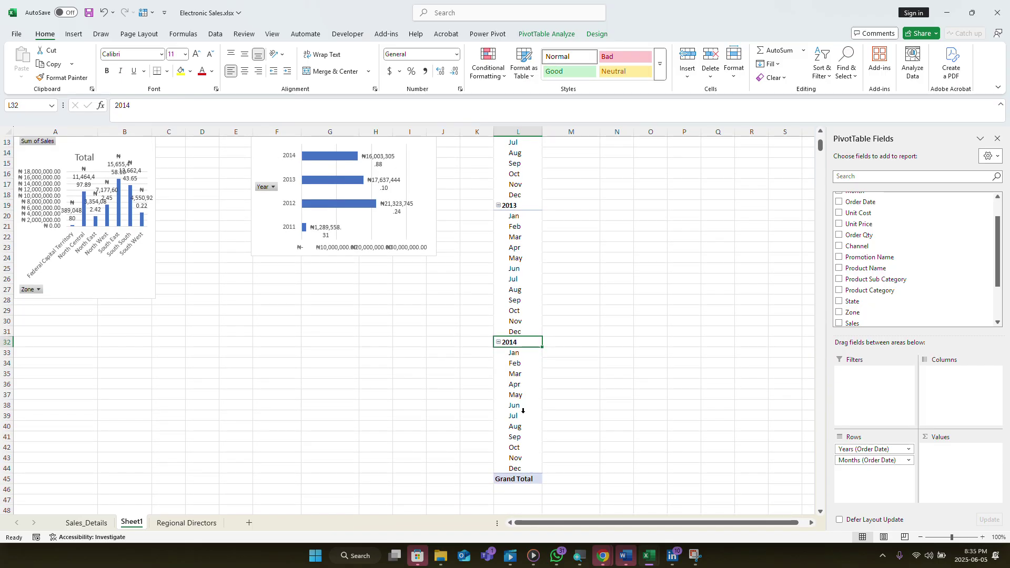
{"action": "scroll", "coordinate": [516, 403], "scroll_direction": "up", "scroll_amount": 4}
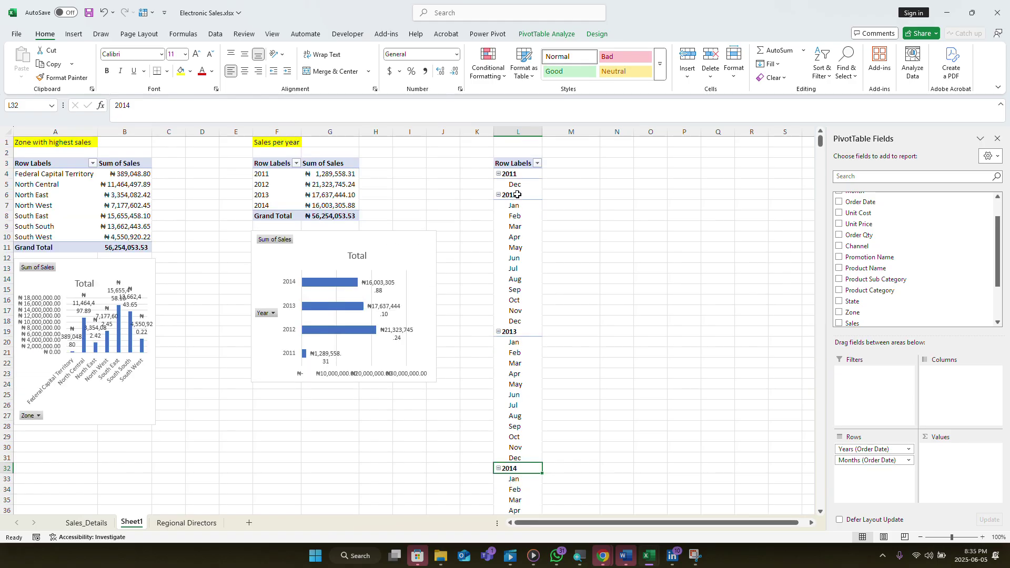
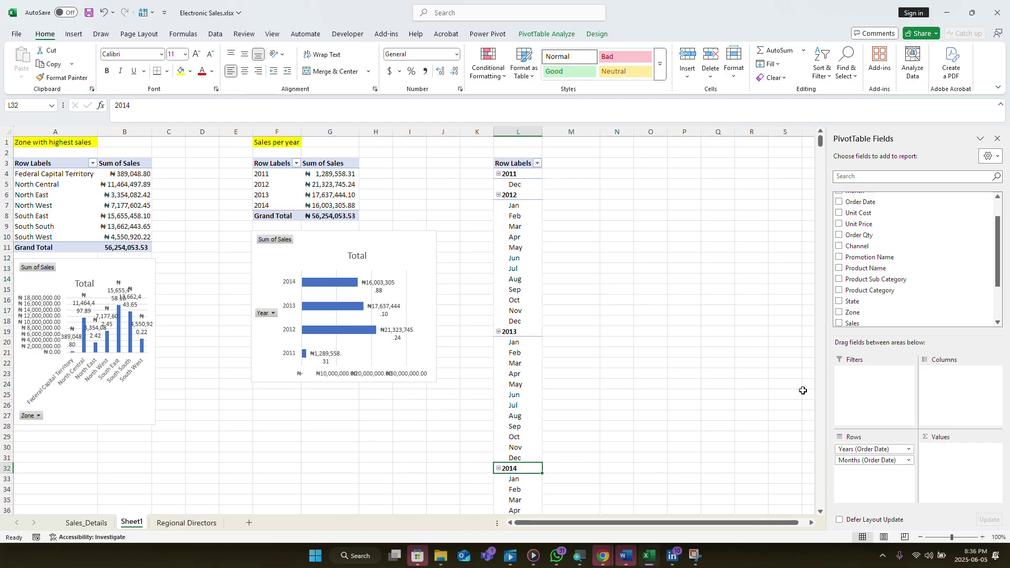
{"action": "left_click_drag", "start_coordinate": [876, 451], "coordinate": [727, 449]}
{"action": "left_click_drag", "start_coordinate": [873, 450], "coordinate": [712, 448]}
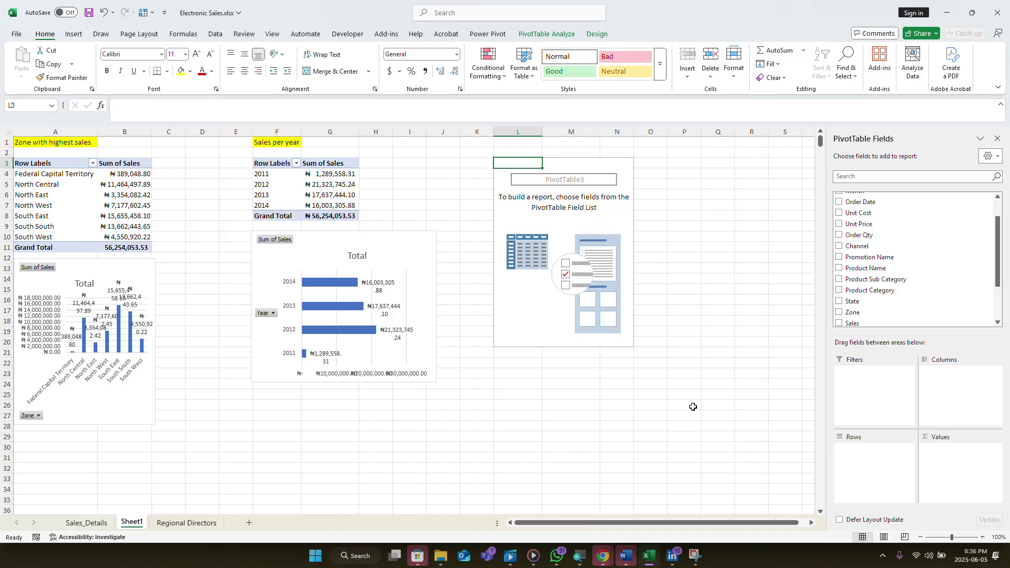
- Add the Month field as the rows of the empty PivotTable at L3
{"action": "left_click", "coordinate": [93, 524]}
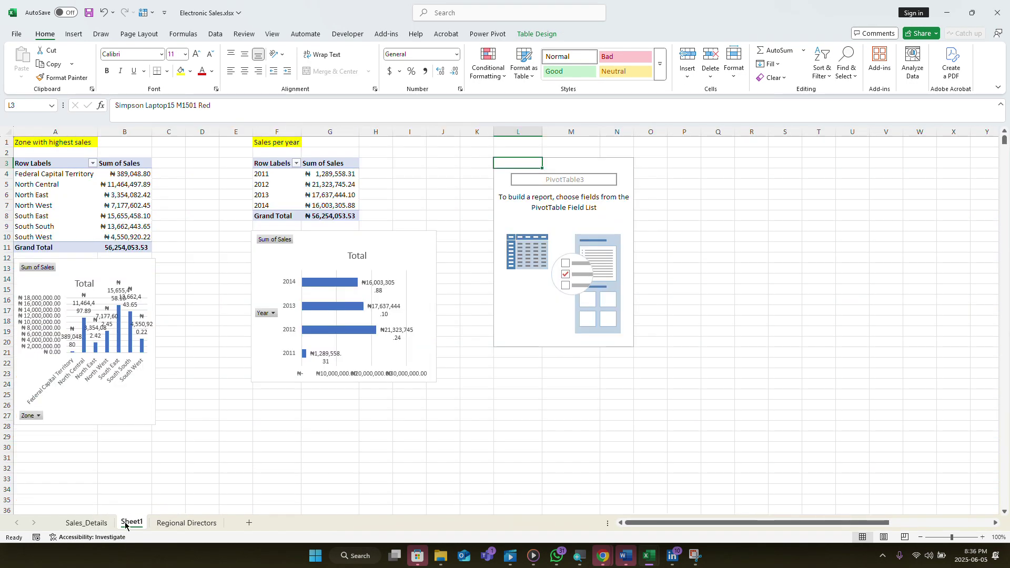
{"action": "left_click", "coordinate": [126, 524]}
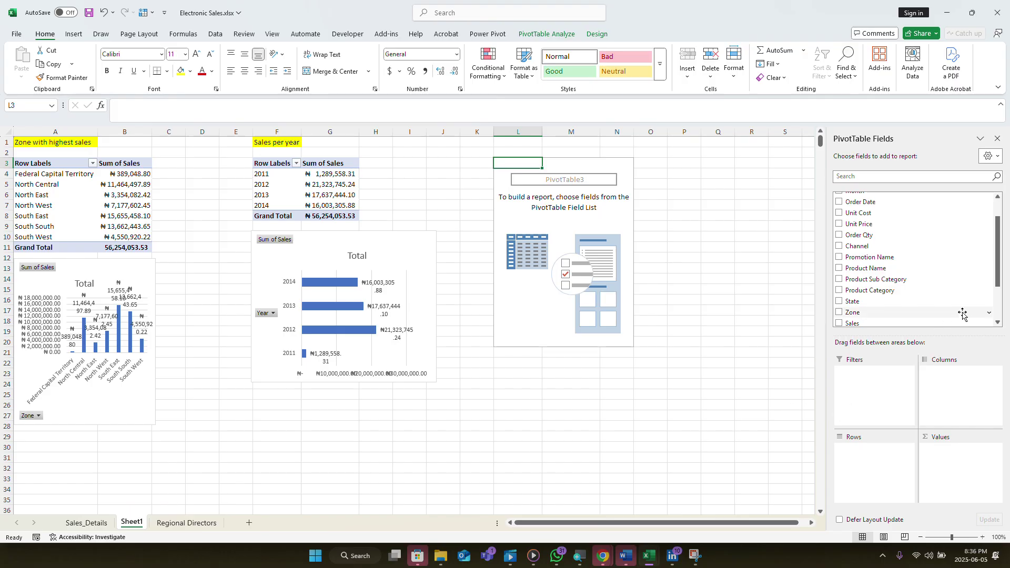
{"action": "scroll", "coordinate": [933, 295], "scroll_direction": "up", "scroll_amount": 1}
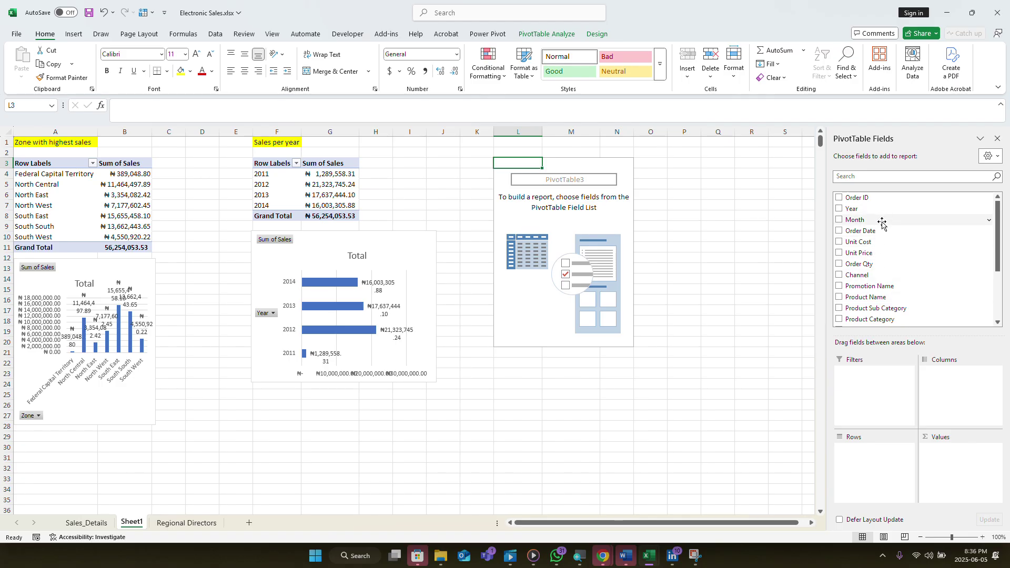
{"action": "left_click_drag", "start_coordinate": [882, 220], "coordinate": [884, 466]}
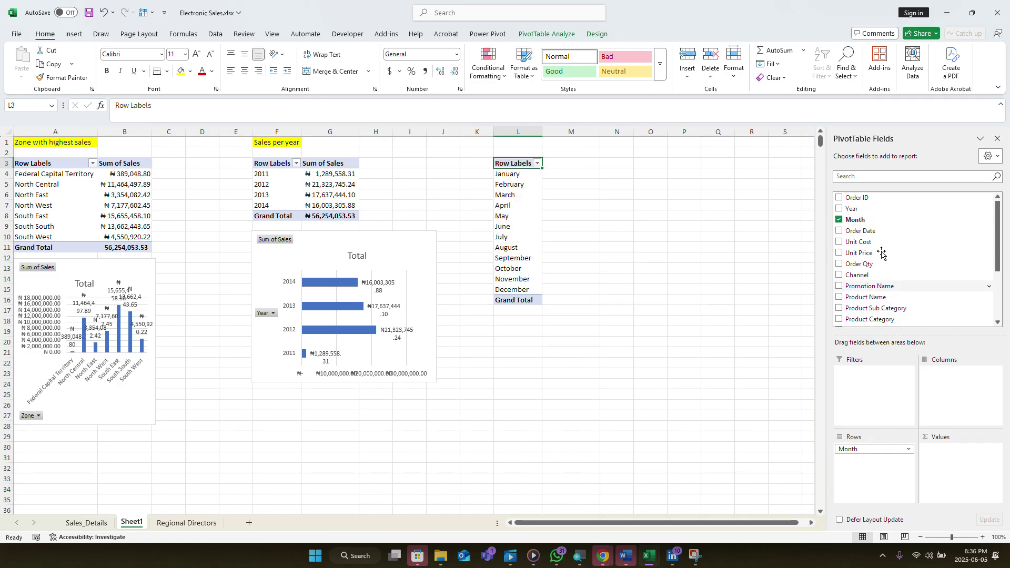
- Add the Sales field as the summed values of the monthly PivotTable at L3
{"action": "scroll", "coordinate": [934, 271], "scroll_direction": "down", "scroll_amount": 3}
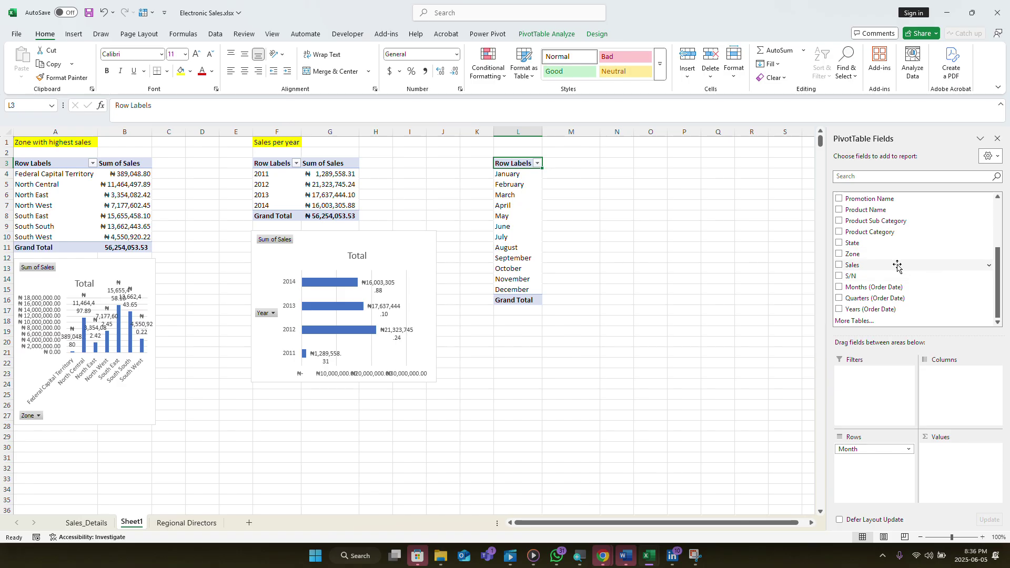
{"action": "left_click_drag", "start_coordinate": [897, 267], "coordinate": [948, 464]}
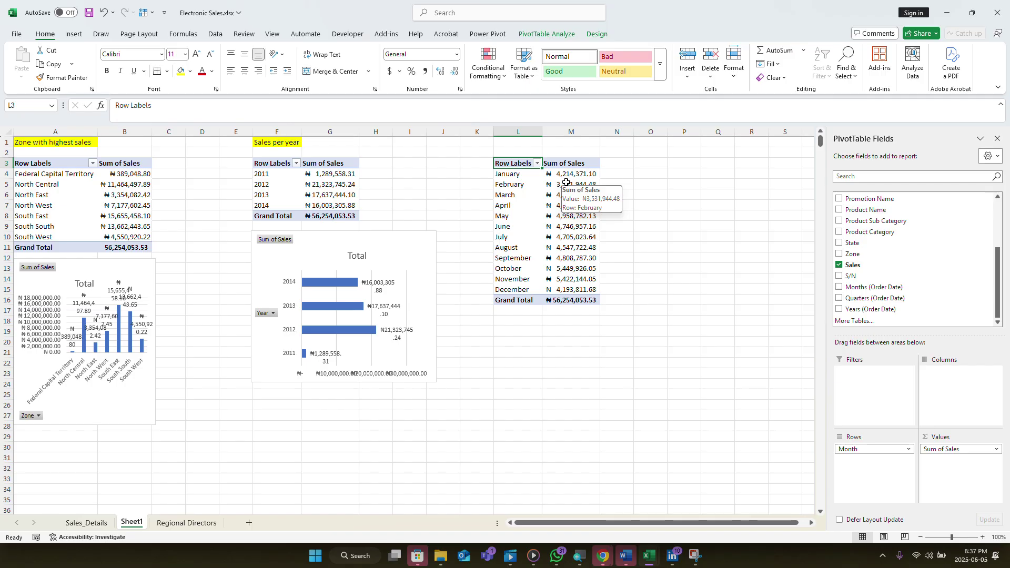
- Insert a Clustered Column PivotChart from the monthly PivotTable and place it below that table, starting around row 18
{"action": "left_click", "coordinate": [577, 226]}
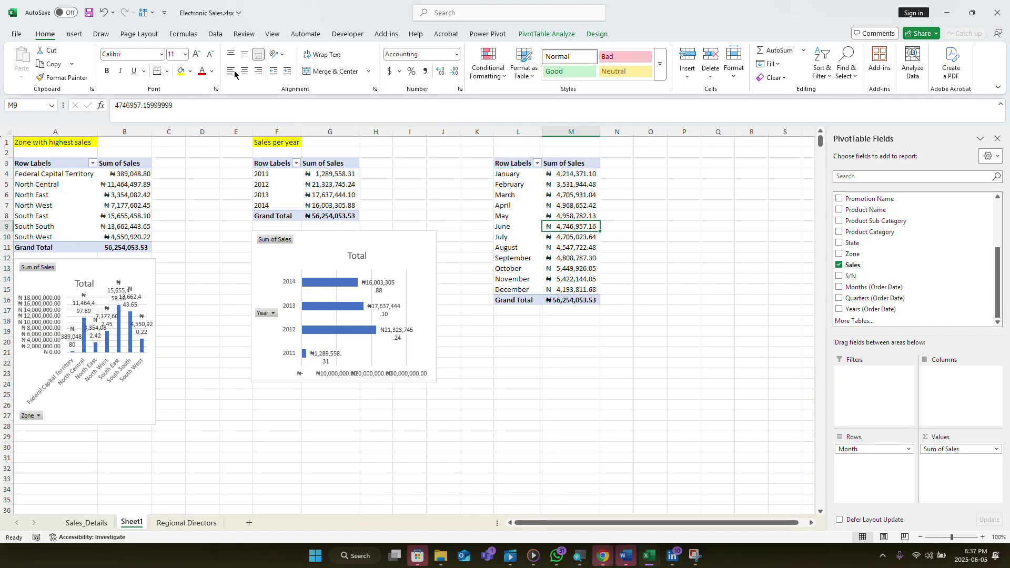
{"action": "left_click", "coordinate": [74, 35]}
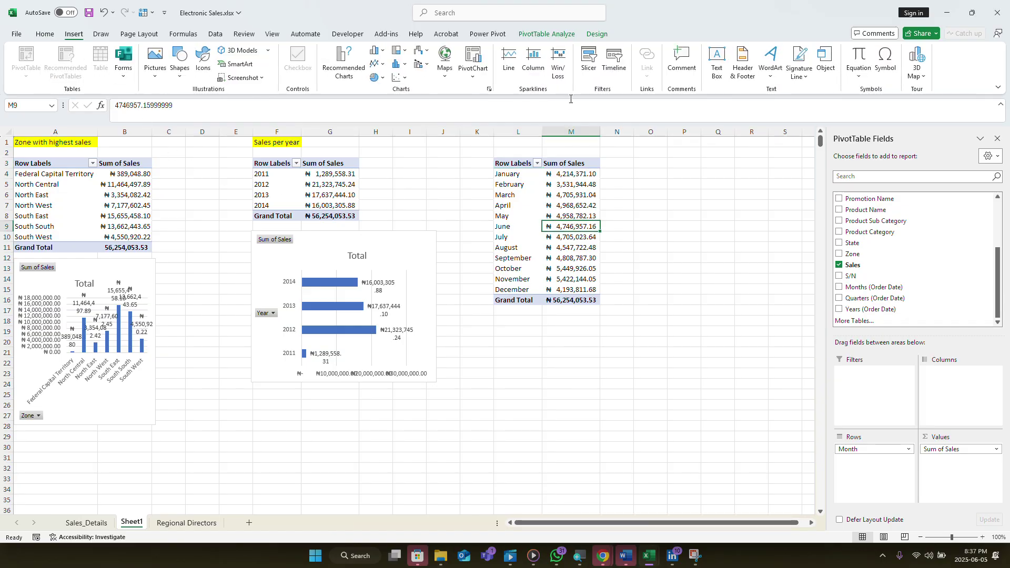
{"action": "left_click", "coordinate": [333, 77]}
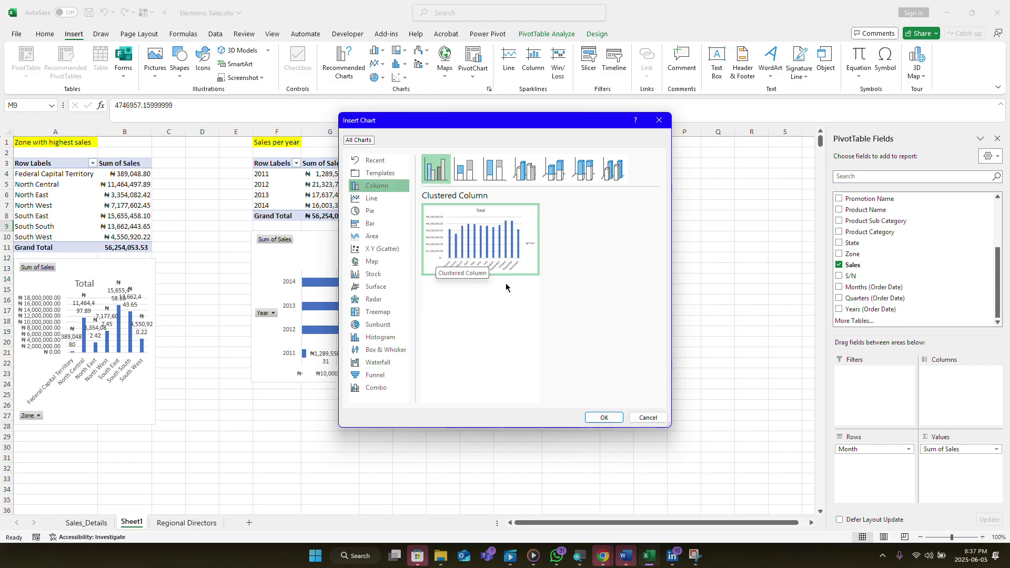
{"action": "left_click", "coordinate": [604, 417]}
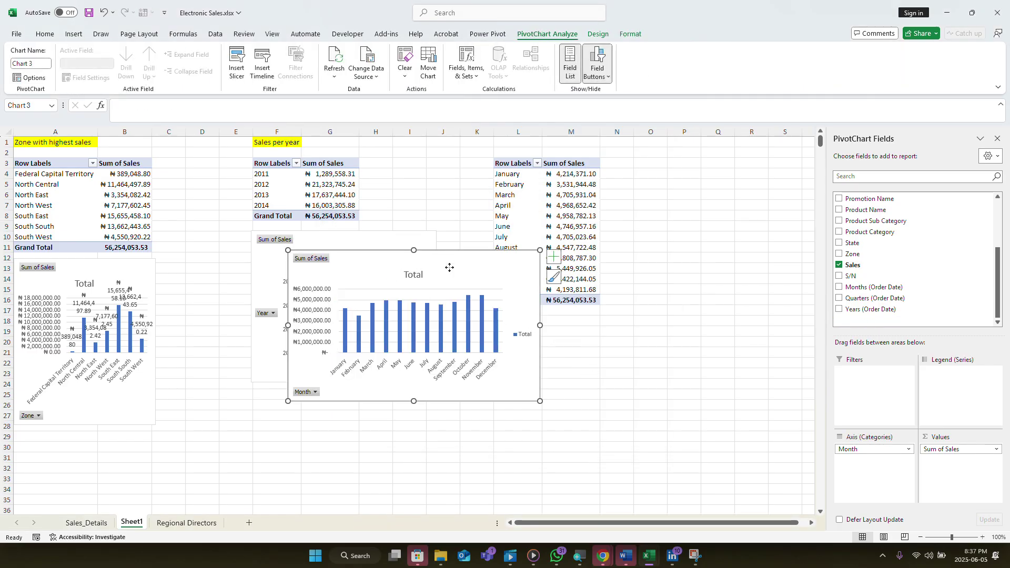
{"action": "left_click_drag", "start_coordinate": [451, 268], "coordinate": [637, 335]}
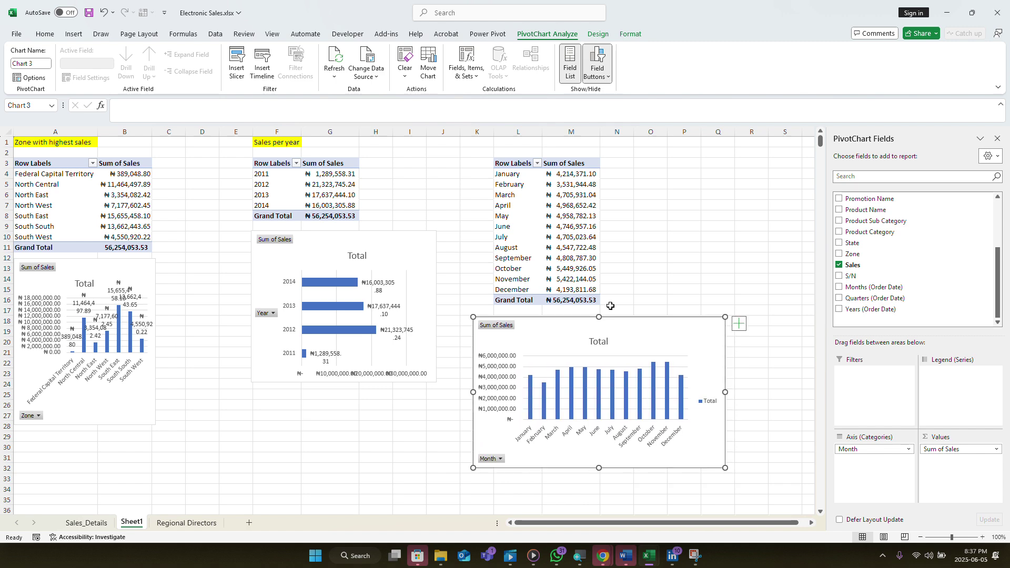
- Delete the legend and the vertical value axis from the monthly sales chart
{"action": "left_click", "coordinate": [717, 402]}
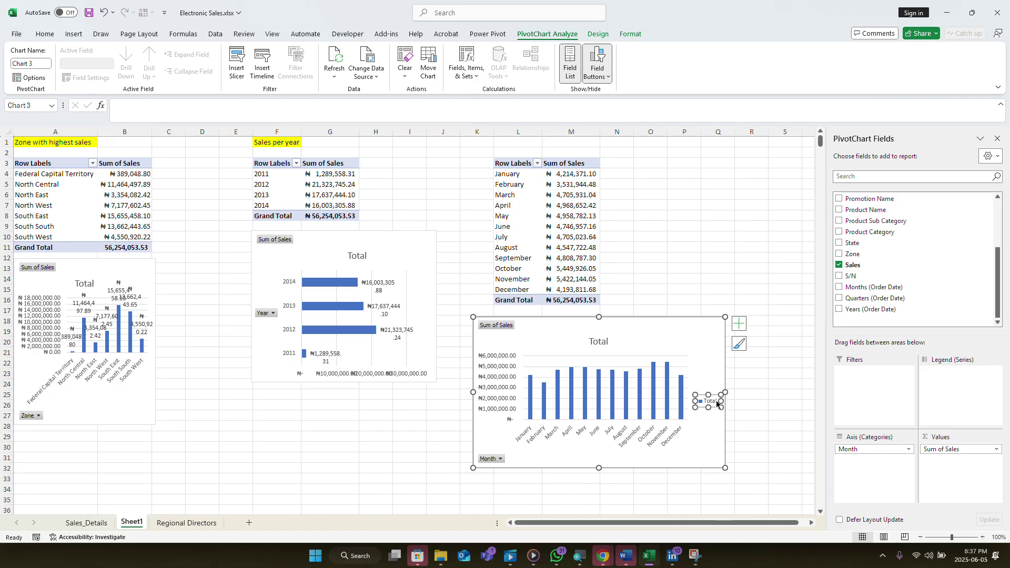
{"action": "left_click", "coordinate": [842, 453]}
{"action": "key", "text": "Delete"}
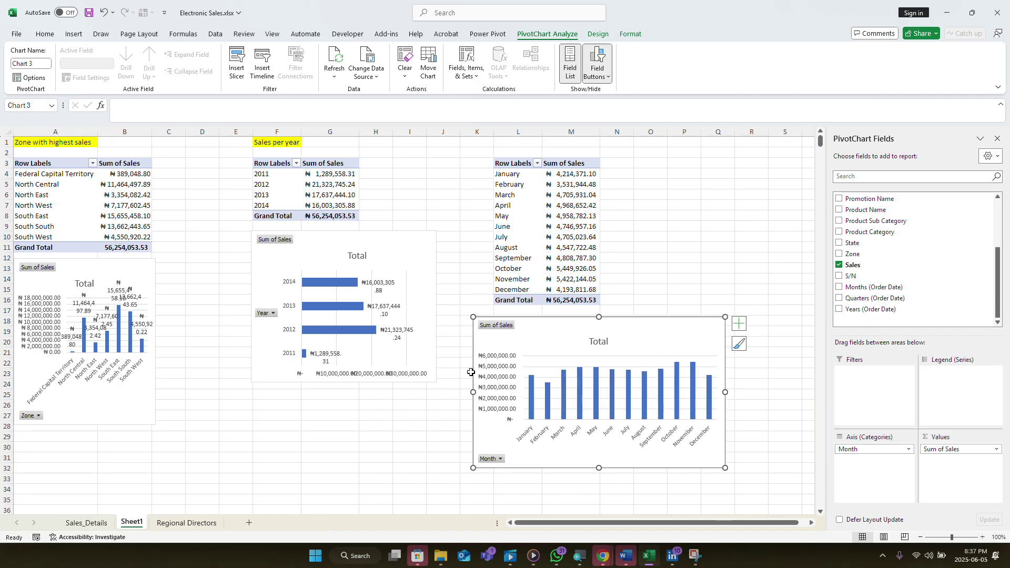
{"action": "left_click", "coordinate": [496, 370]}
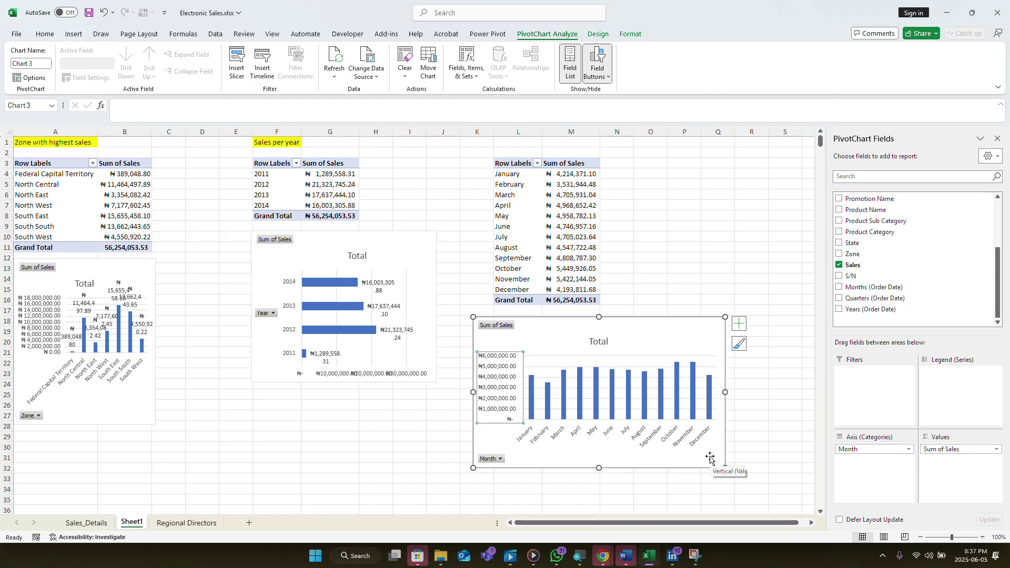
{"action": "key", "text": "Delete"}
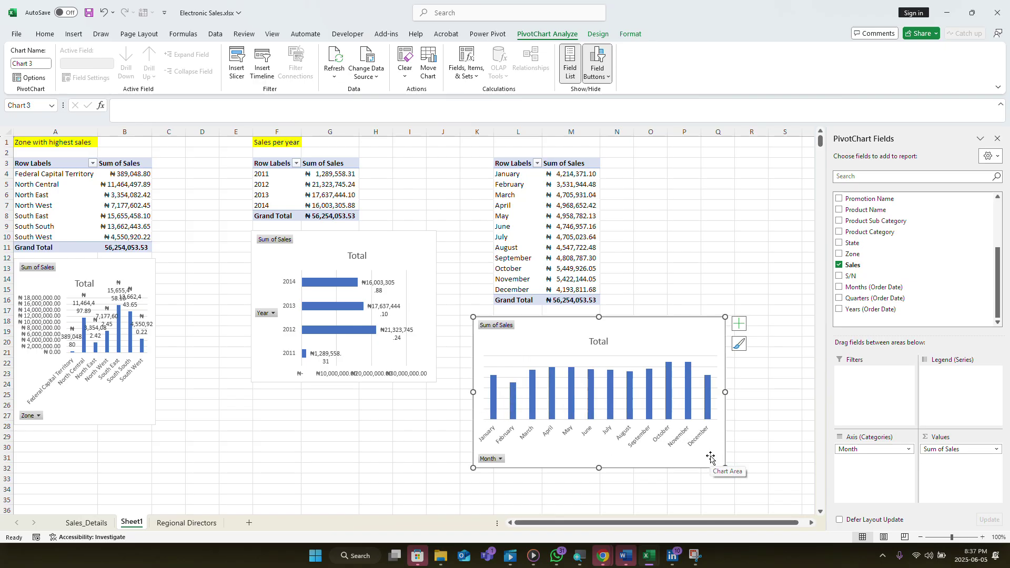
- Hide all field buttons on the monthly sales chart and delete its Total title
{"action": "right_click", "coordinate": [491, 460]}
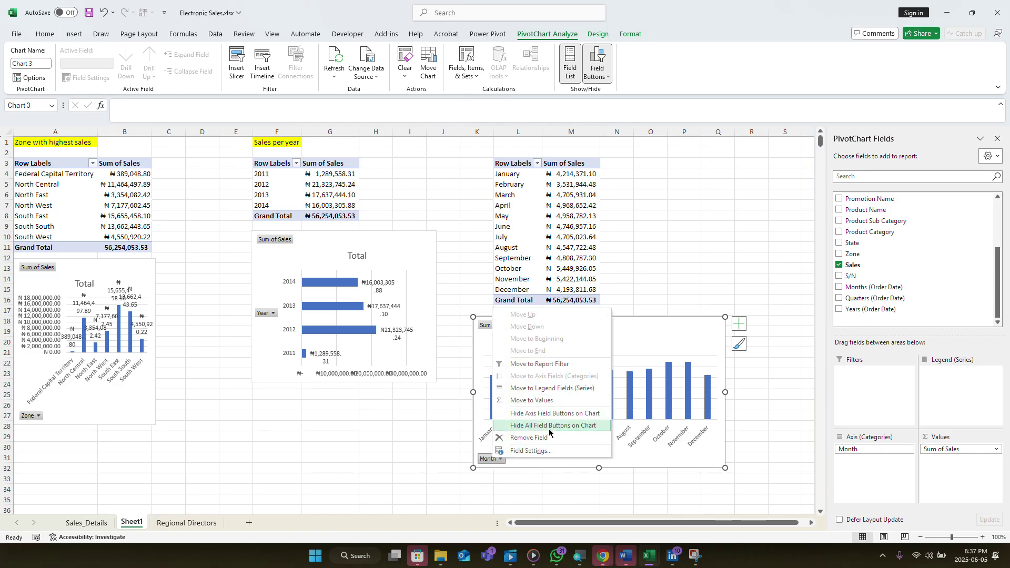
{"action": "left_click", "coordinate": [542, 415]}
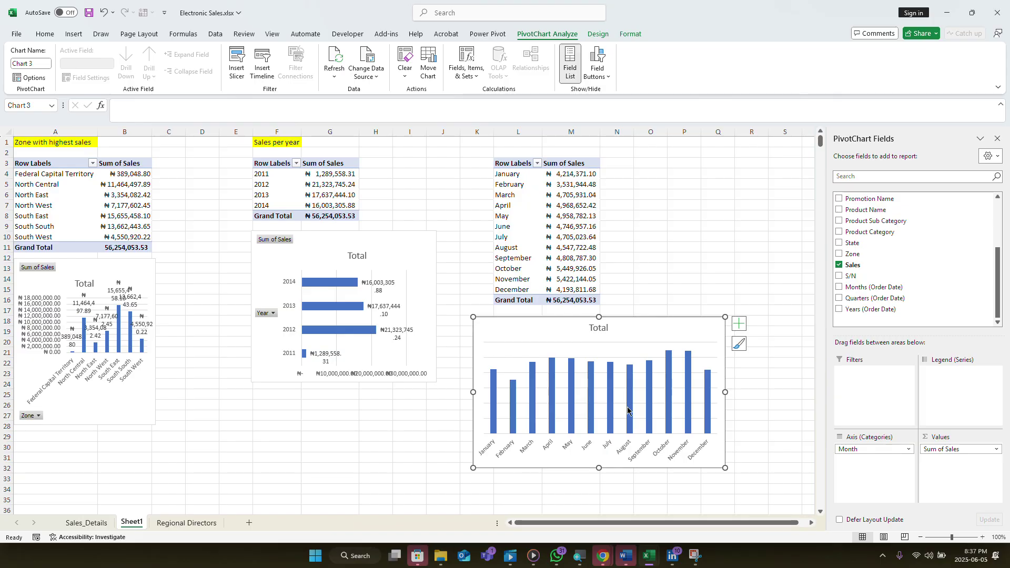
{"action": "left_click", "coordinate": [608, 331]}
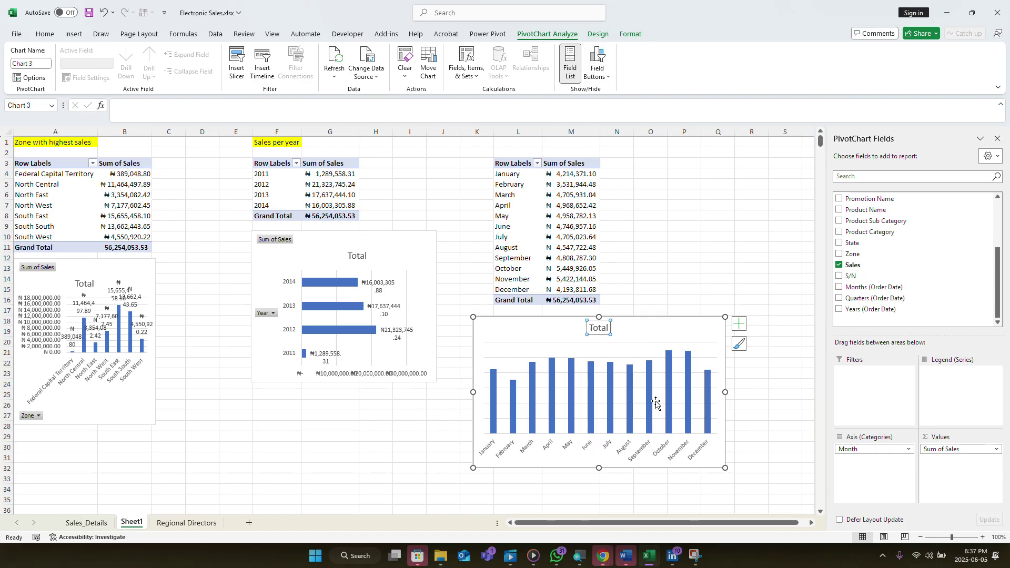
{"action": "key", "text": "Delete"}
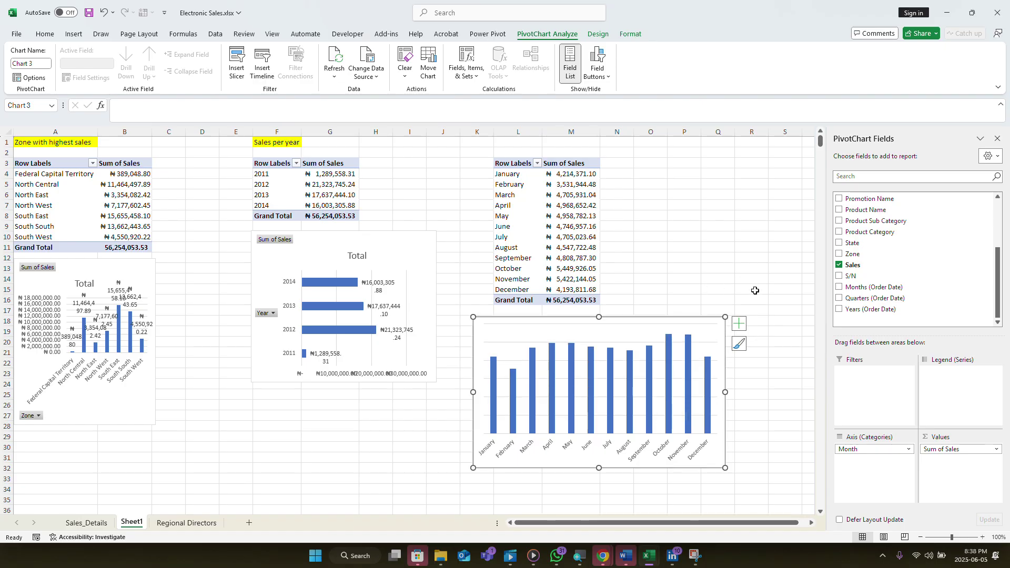
- Try data labels on every column of the monthly sales chart at wider and narrower chart widths
{"action": "left_click", "coordinate": [739, 323]}
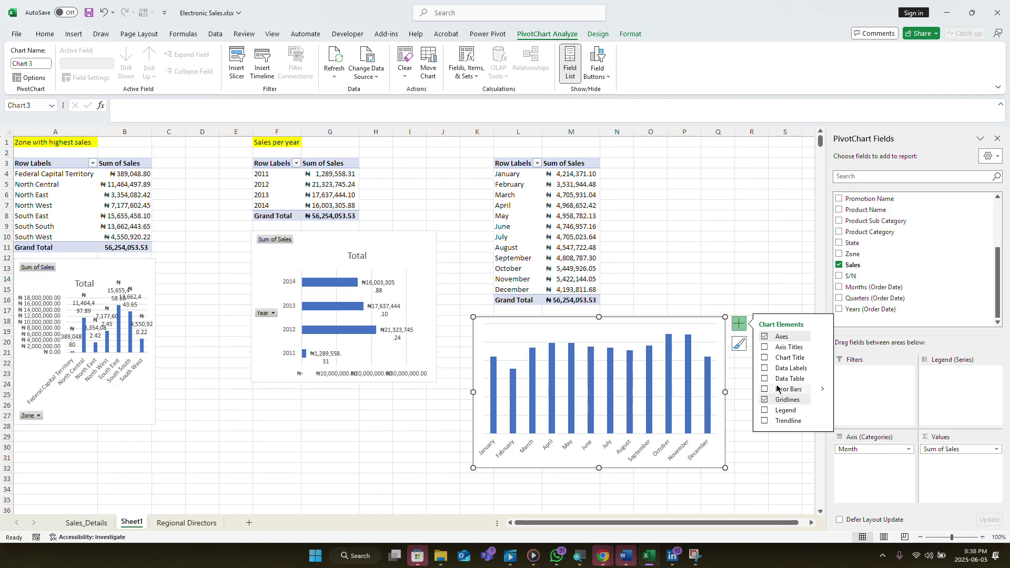
{"action": "left_click", "coordinate": [765, 368]}
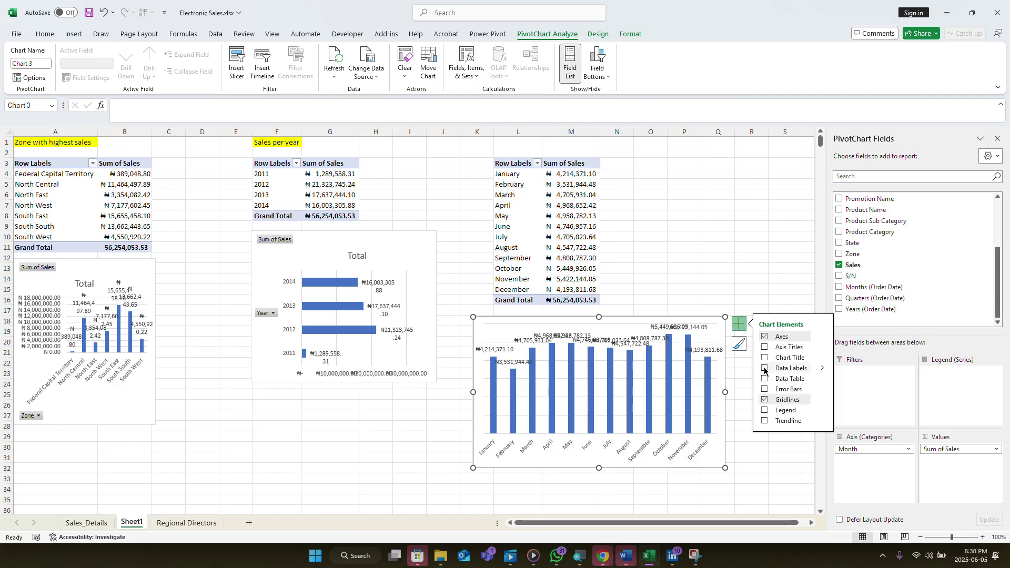
{"action": "left_click", "coordinate": [764, 369]}
{"action": "left_click", "coordinate": [738, 322]}
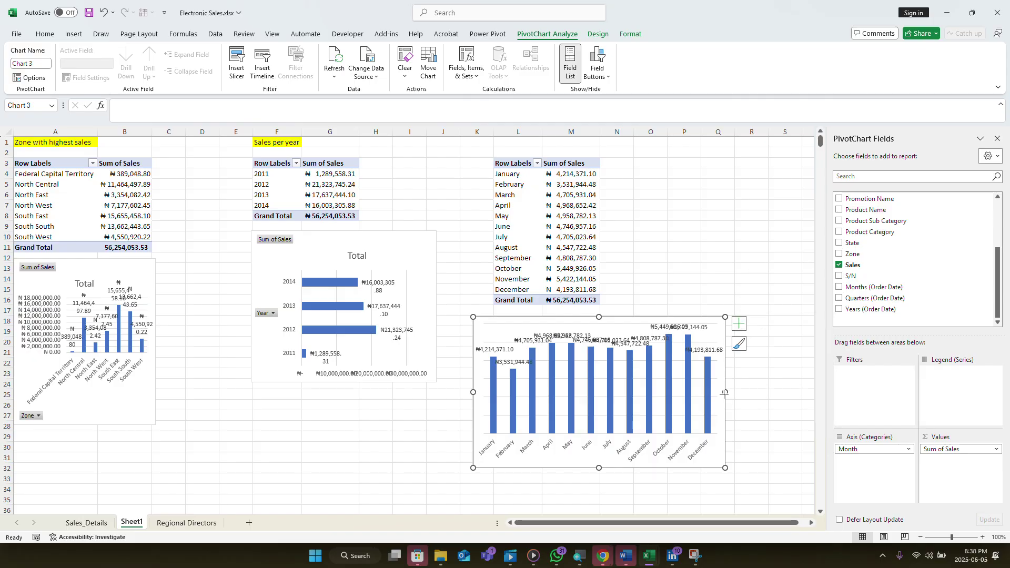
{"action": "left_click_drag", "start_coordinate": [725, 392], "coordinate": [787, 392]}
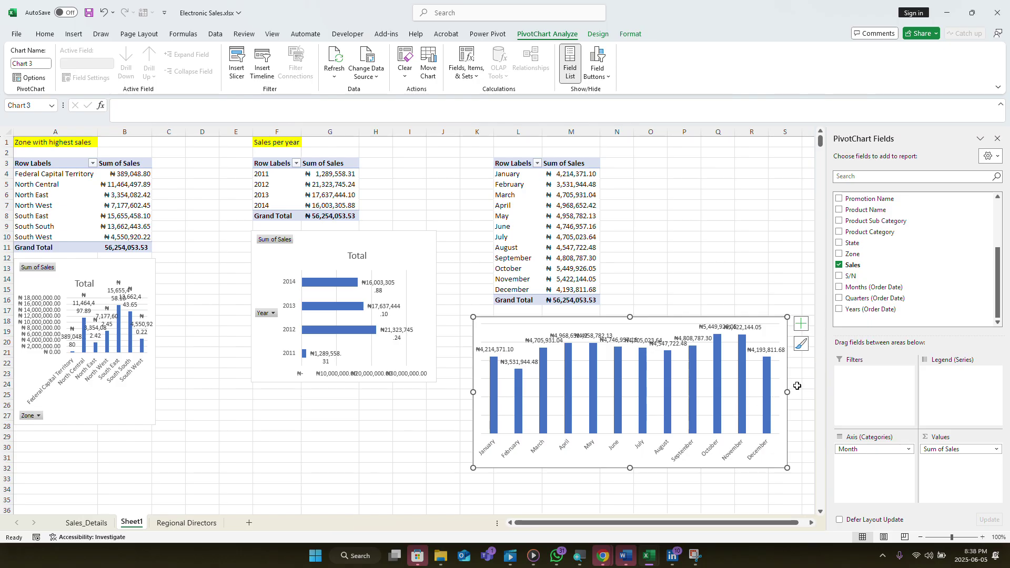
{"action": "left_click_drag", "start_coordinate": [787, 393], "coordinate": [676, 392]}
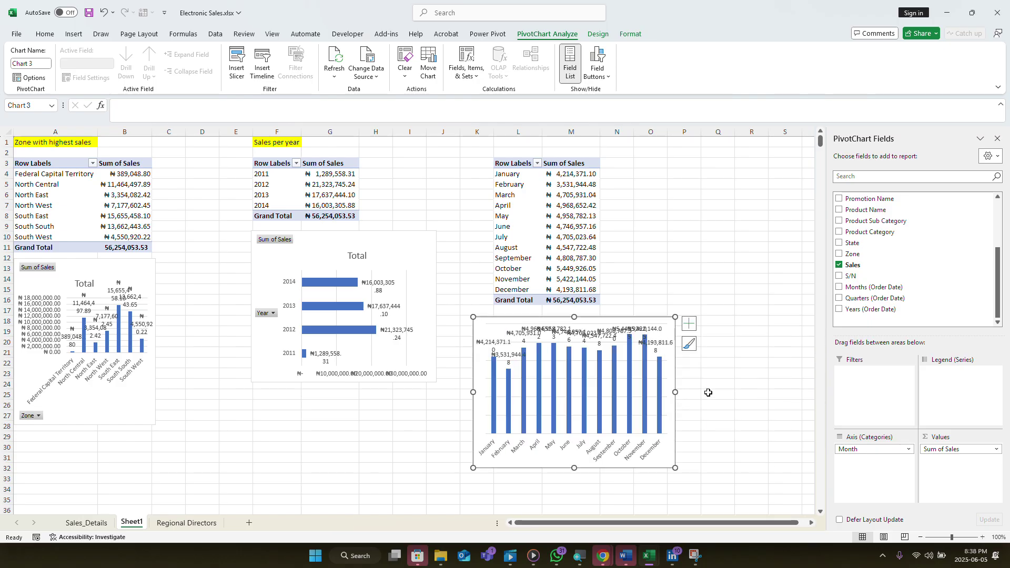
{"action": "left_click", "coordinate": [689, 324]}
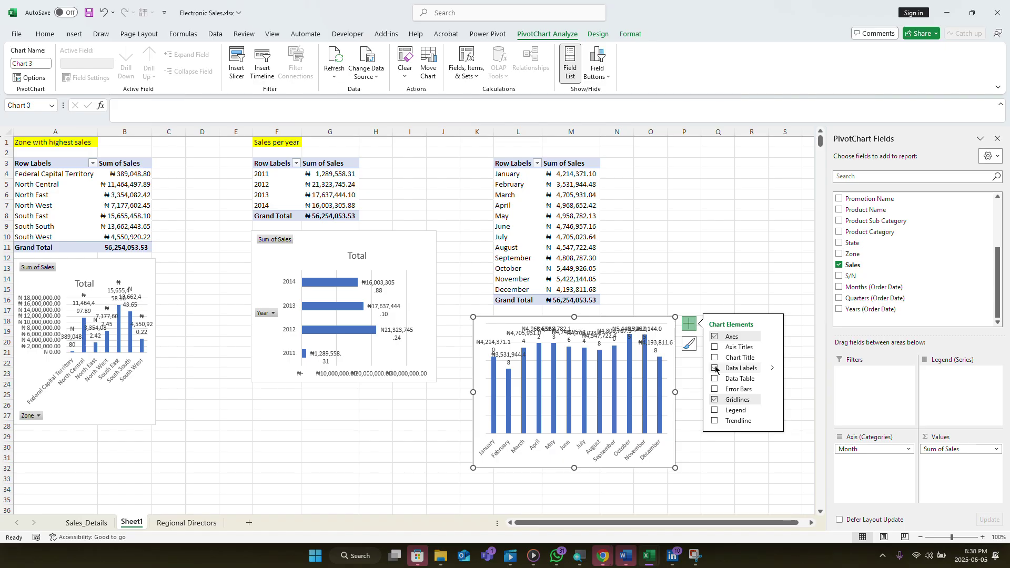
{"action": "left_click", "coordinate": [716, 368]}
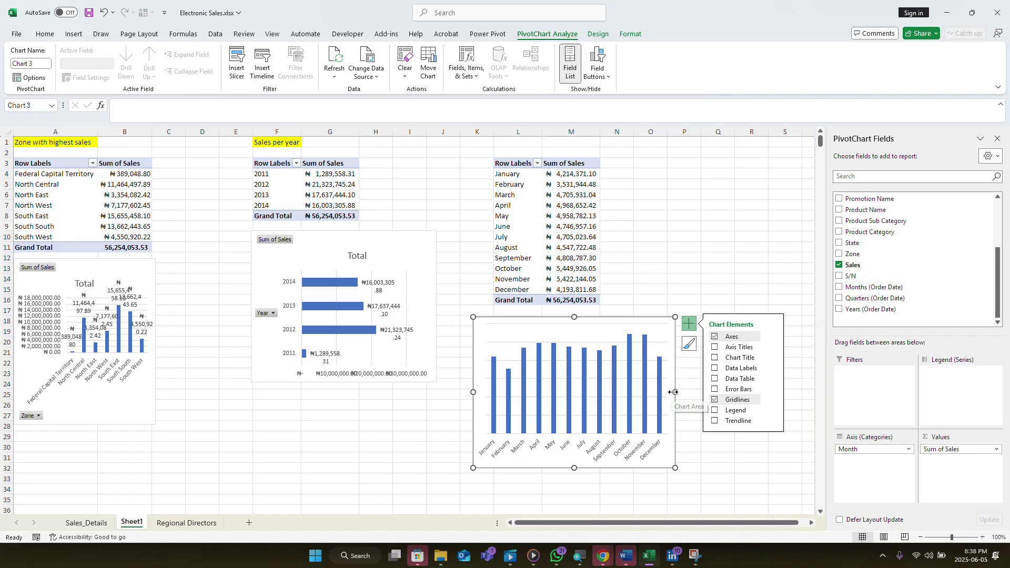
{"action": "left_click_drag", "start_coordinate": [673, 392], "coordinate": [725, 392]}
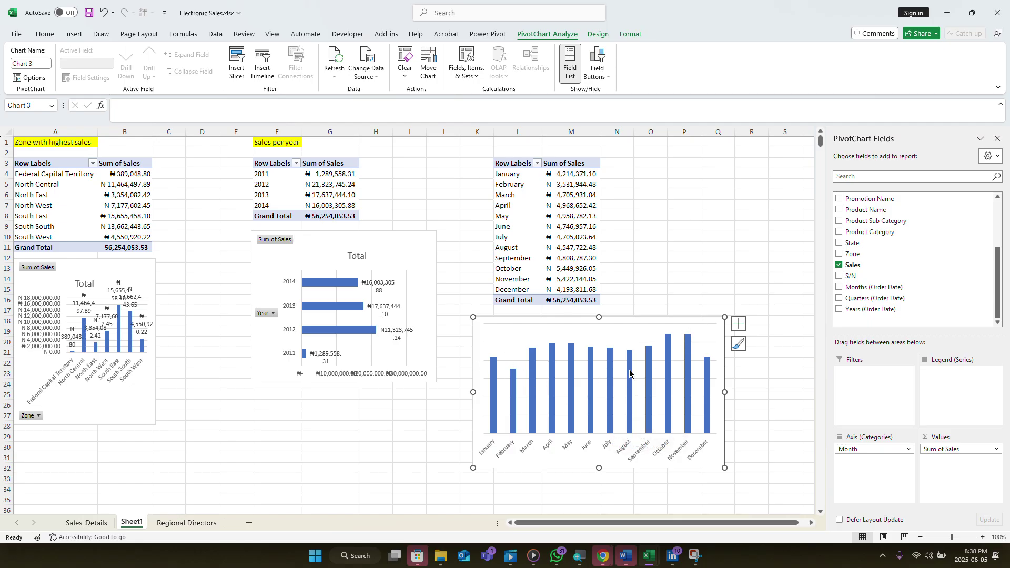
- Show data labels on only the October and February columns of the monthly sales chart
{"action": "left_click", "coordinate": [667, 350]}
{"action": "left_click", "coordinate": [667, 350]}
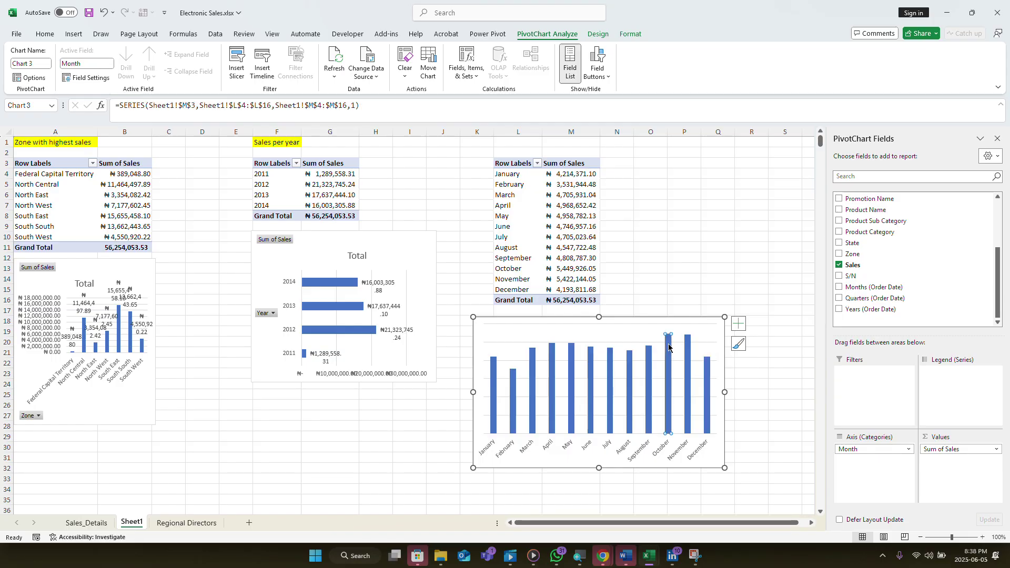
{"action": "left_click", "coordinate": [738, 323]}
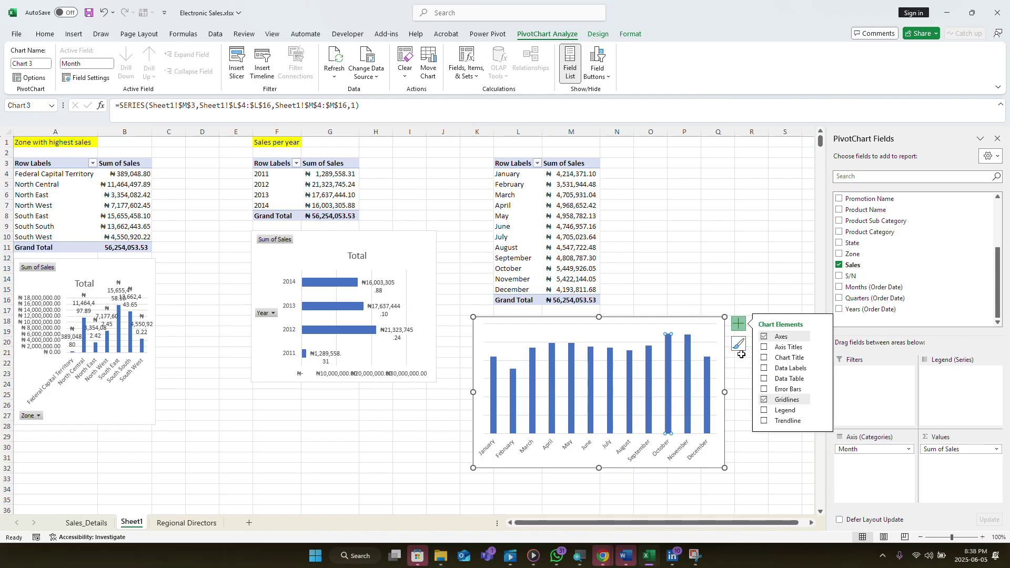
{"action": "left_click", "coordinate": [764, 369]}
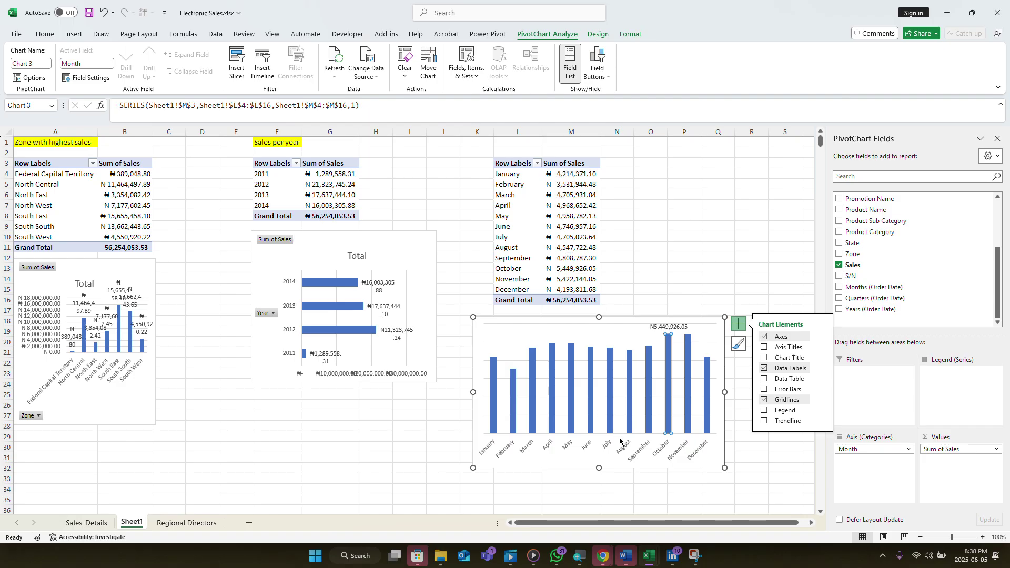
{"action": "left_click", "coordinate": [511, 407]}
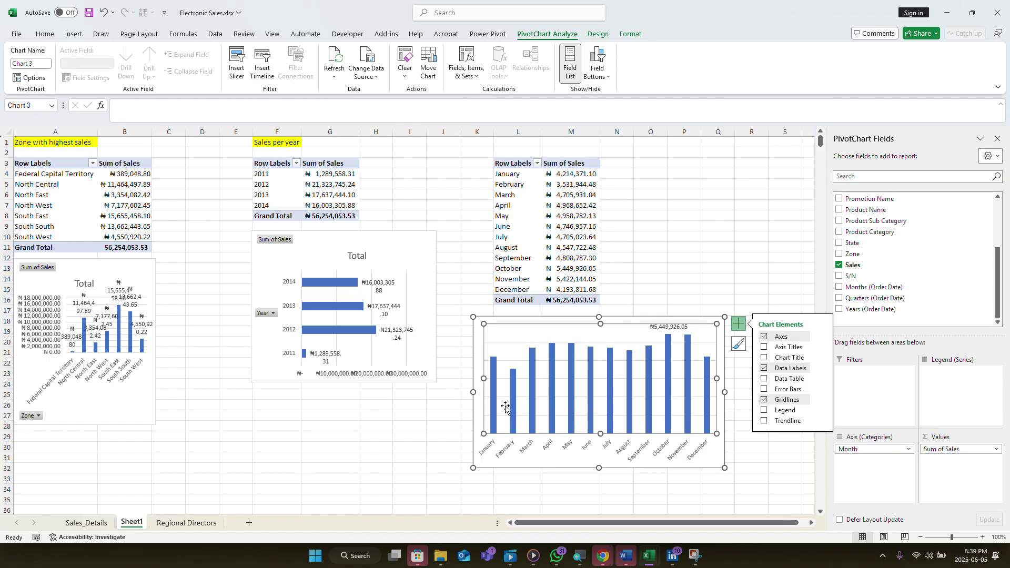
{"action": "left_click", "coordinate": [512, 403]}
{"action": "left_click", "coordinate": [512, 403]}
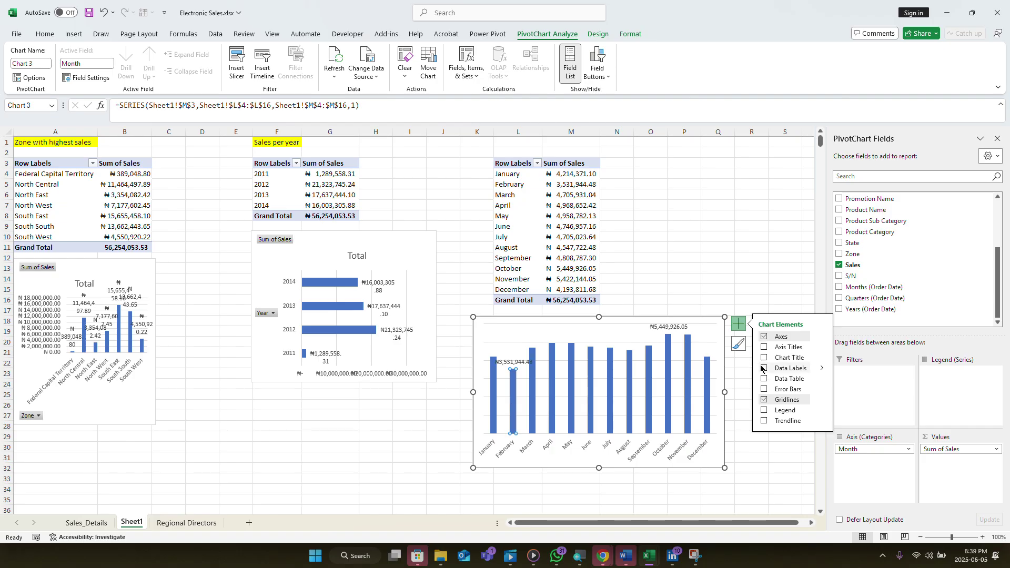
{"action": "left_click", "coordinate": [764, 369]}
{"action": "left_click", "coordinate": [646, 227]}
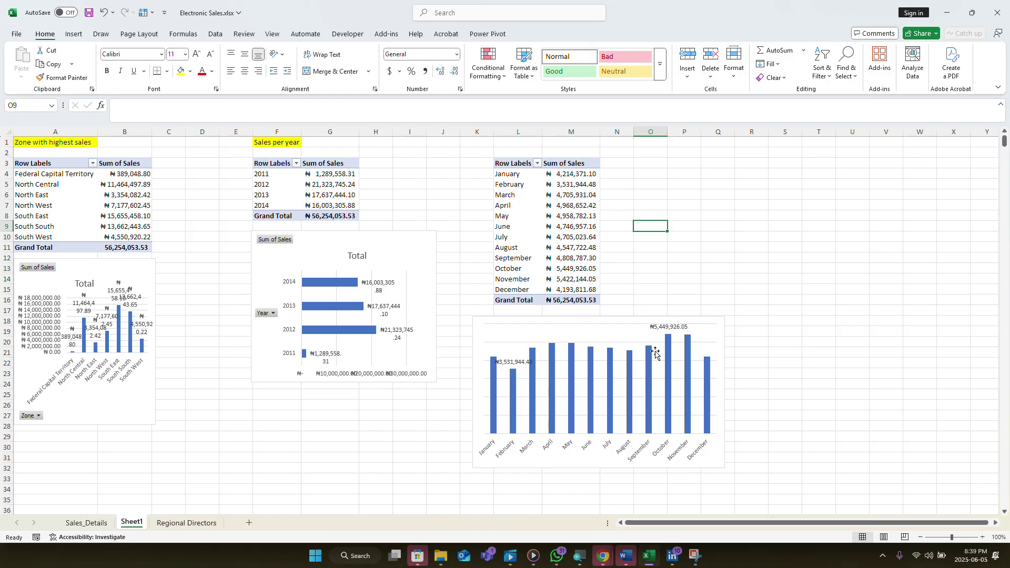
- Widen the monthly sales chart very slightly and reduce its height so that it ends at row 30
{"action": "left_click", "coordinate": [562, 323]}
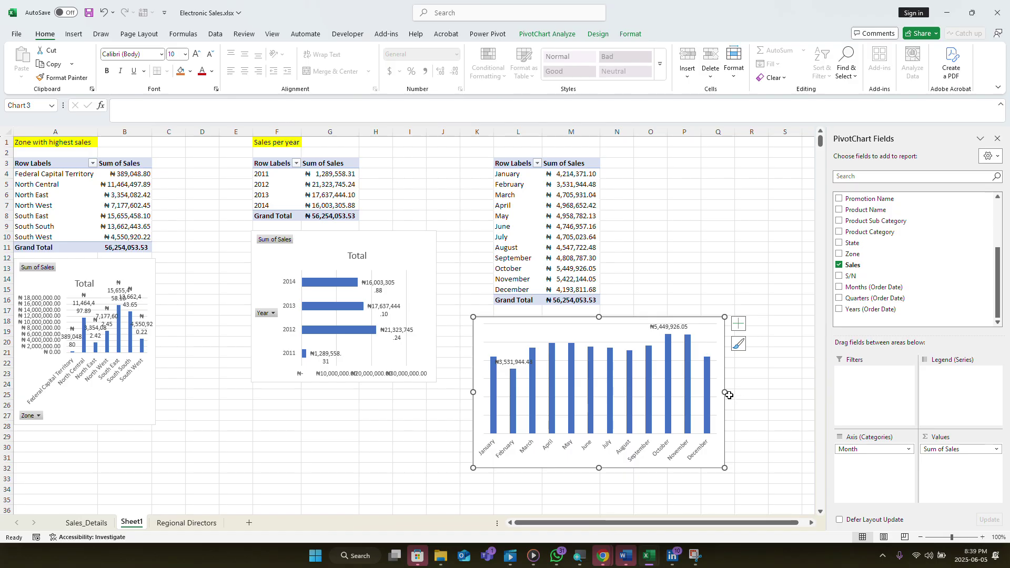
{"action": "mouse_move", "coordinate": [723, 392]}
{"action": "left_mouse_down"}
{"action": "mouse_move", "coordinate": [705, 394]}
{"action": "mouse_move", "coordinate": [725, 394]}
{"action": "left_mouse_up"}
{"action": "left_click_drag", "start_coordinate": [725, 392], "coordinate": [727, 392]}
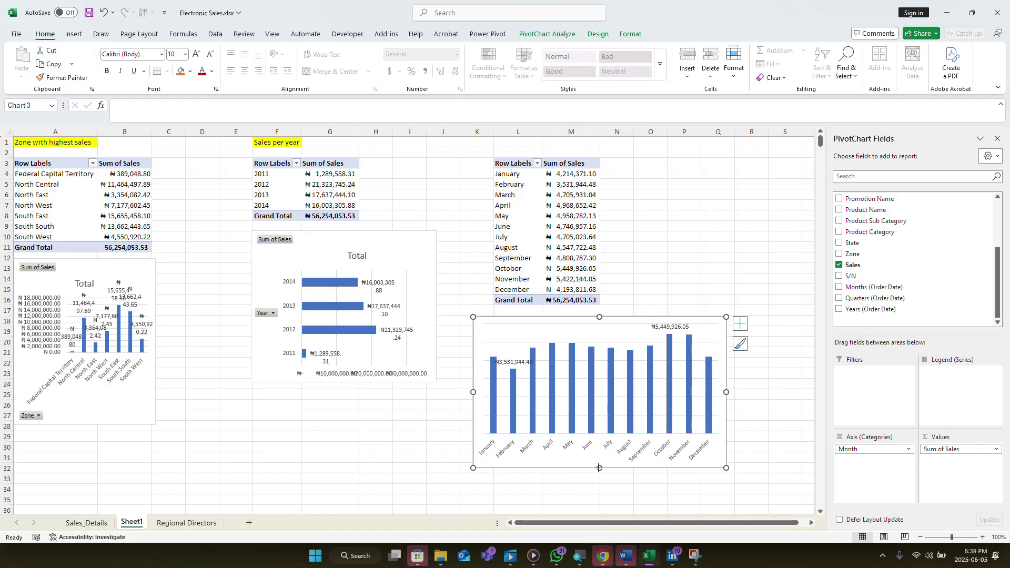
{"action": "left_click_drag", "start_coordinate": [599, 468], "coordinate": [599, 452]}
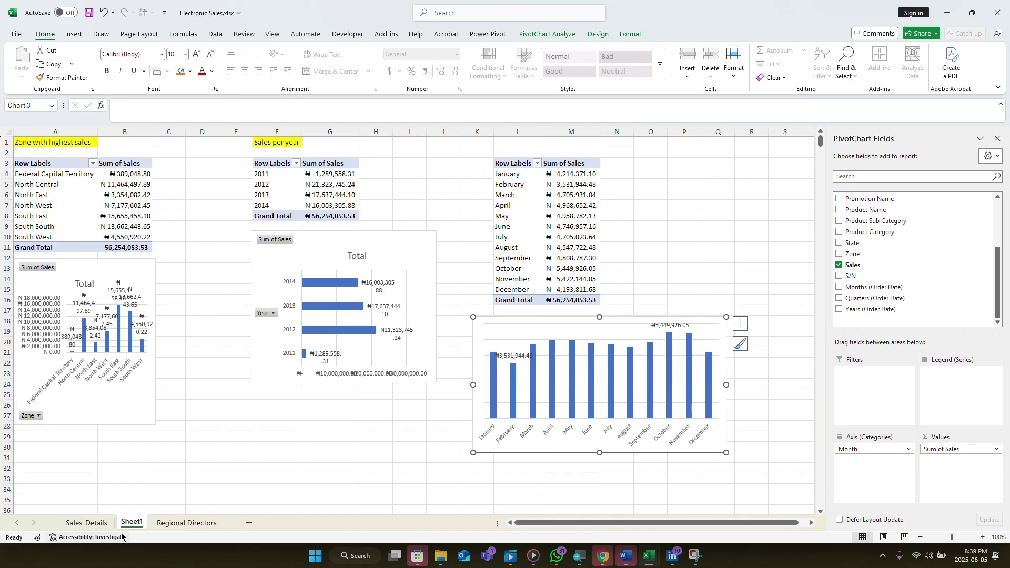
- Open a 3D Map of the sales table on the Sales_Details sheet
{"action": "left_click", "coordinate": [86, 523]}
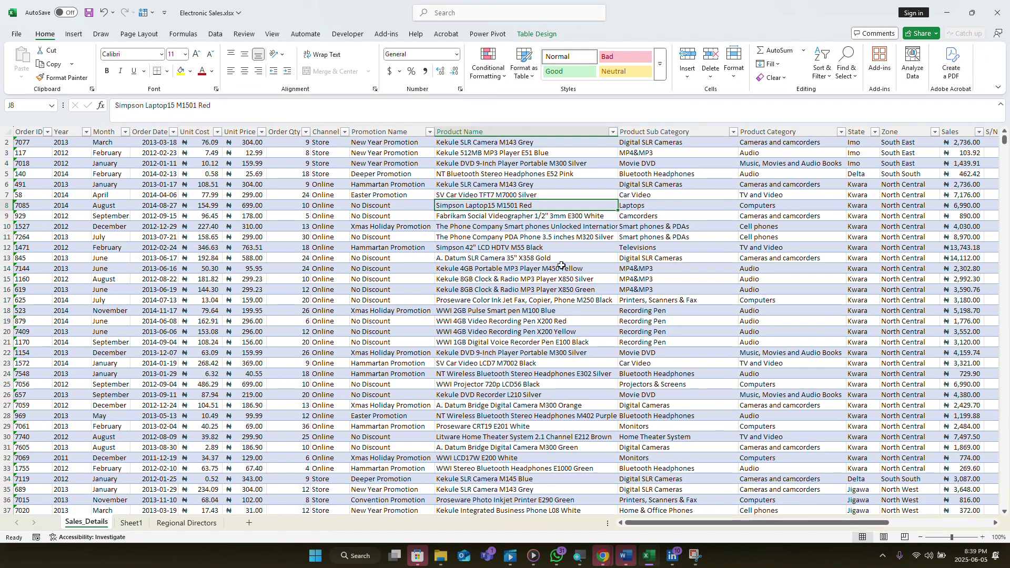
{"action": "left_click", "coordinate": [315, 280]}
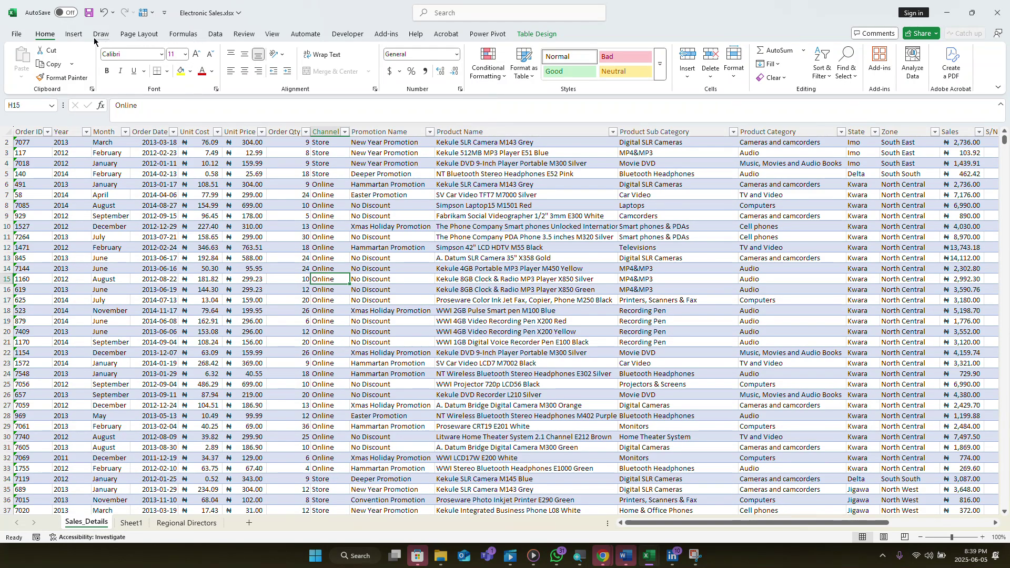
{"action": "left_click", "coordinate": [74, 35]}
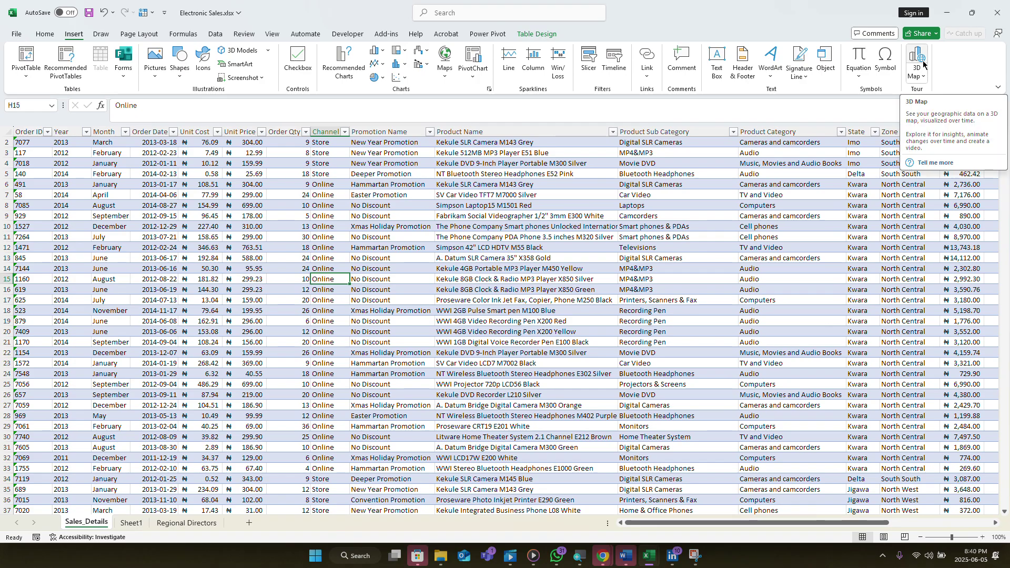
{"action": "left_click", "coordinate": [923, 77]}
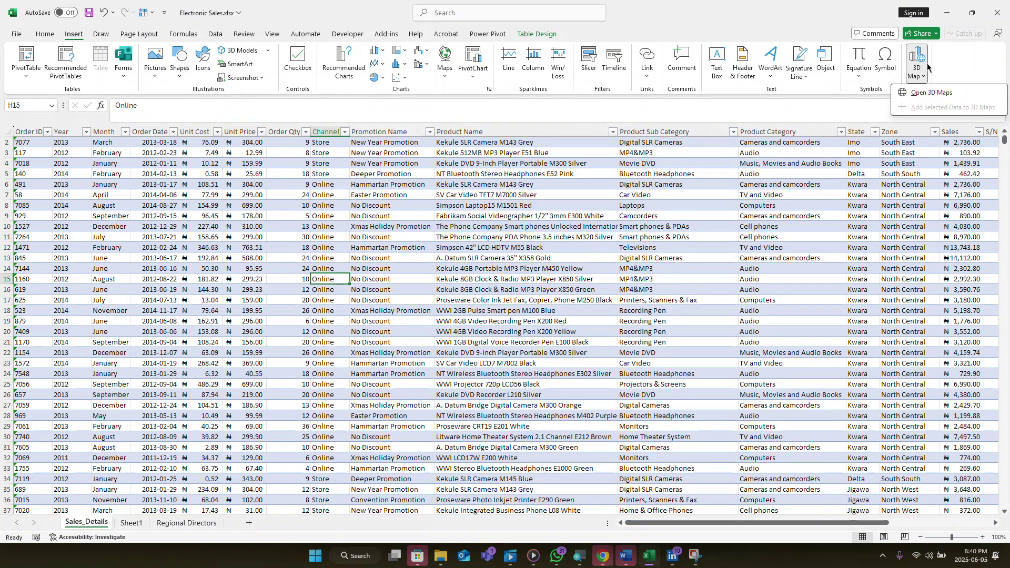
{"action": "left_click", "coordinate": [921, 60]}
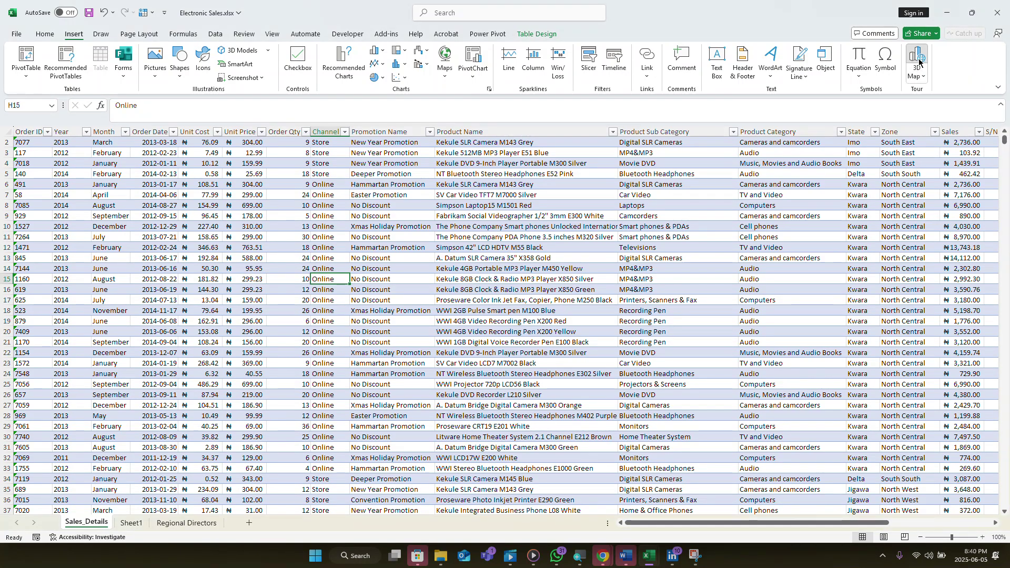
{"action": "left_click", "coordinate": [920, 61]}
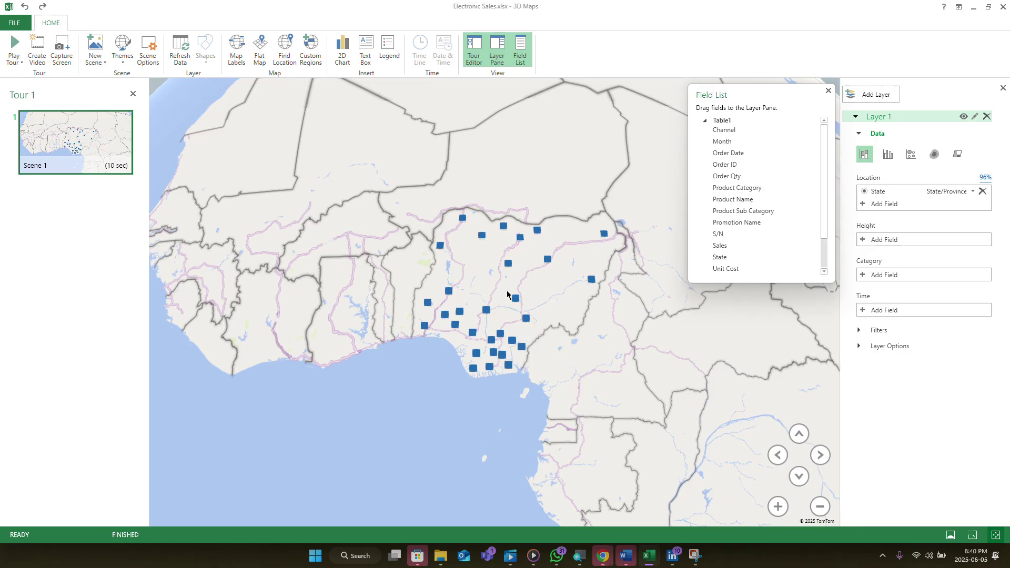
- Try the Sales field as the height of the state columns on the map and take it off again
{"action": "mouse_move", "coordinate": [479, 240]}
{"action": "mouse_move", "coordinate": [510, 264]}
{"action": "mouse_move", "coordinate": [514, 305]}
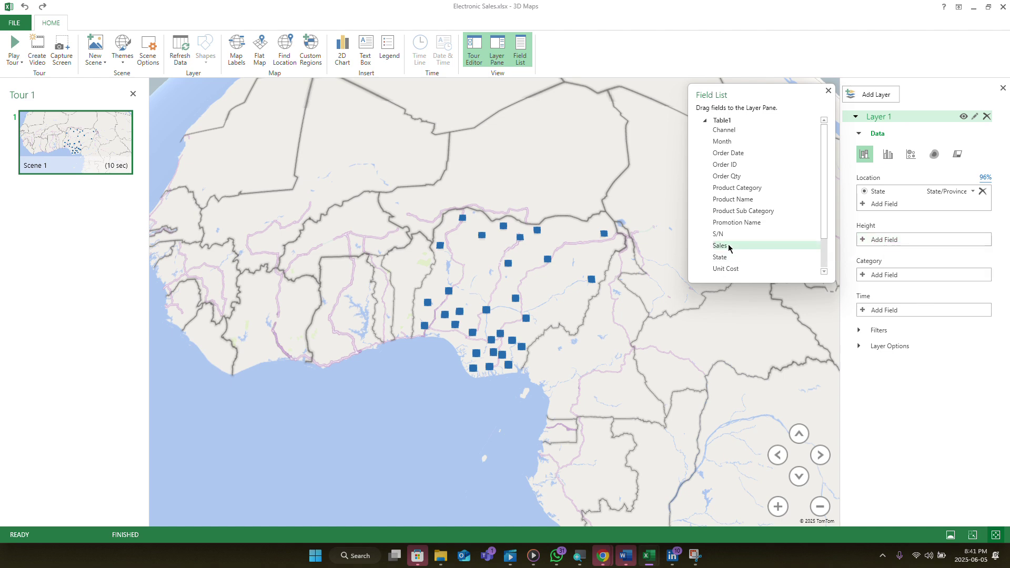
{"action": "left_click_drag", "start_coordinate": [729, 247], "coordinate": [918, 243]}
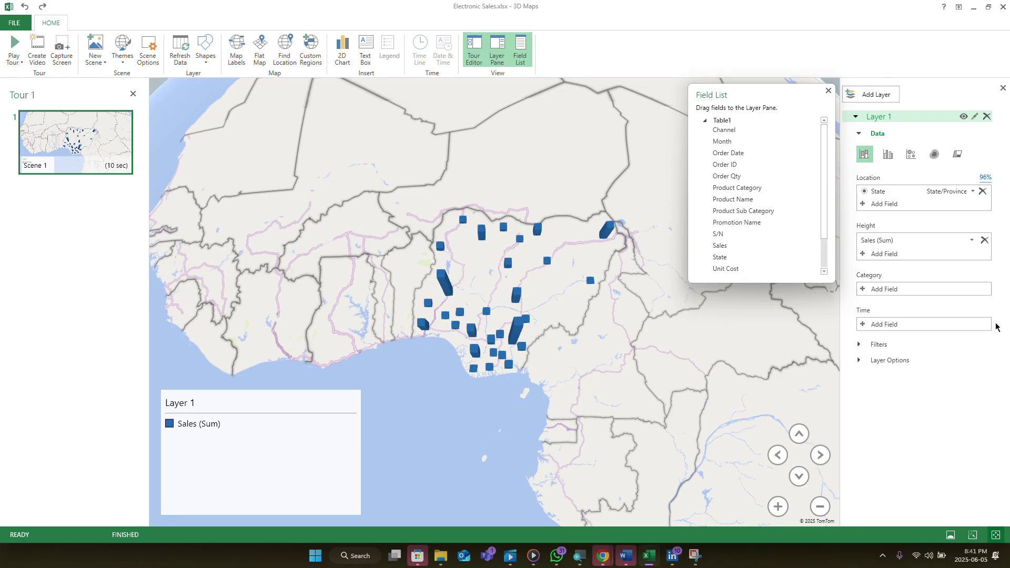
{"action": "left_click", "coordinate": [985, 241]}
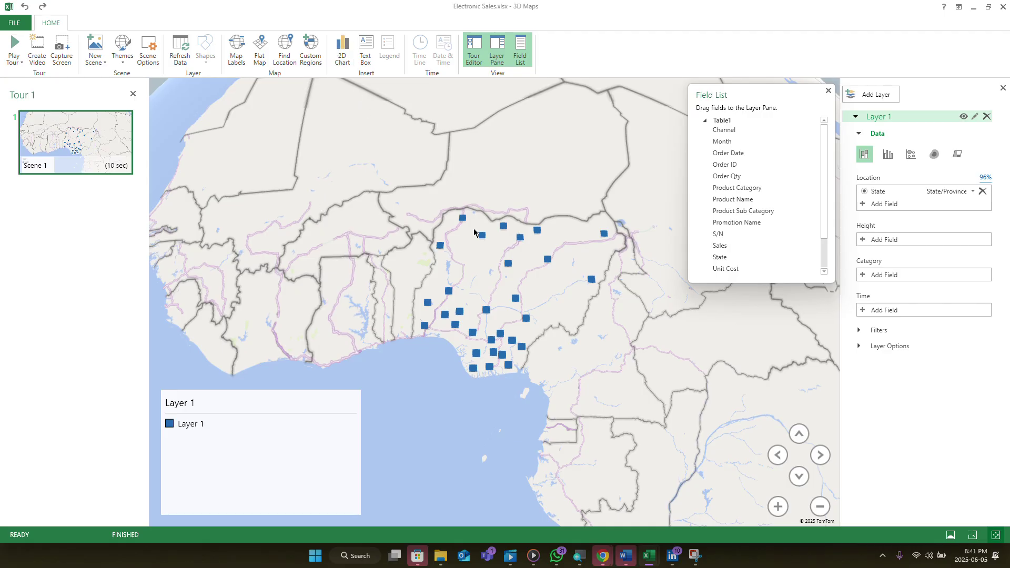
- Examine where the plotted states lie on the whole globe, turning it around and back to Africa
{"action": "scroll", "coordinate": [543, 346], "scroll_direction": "down", "scroll_amount": 5}
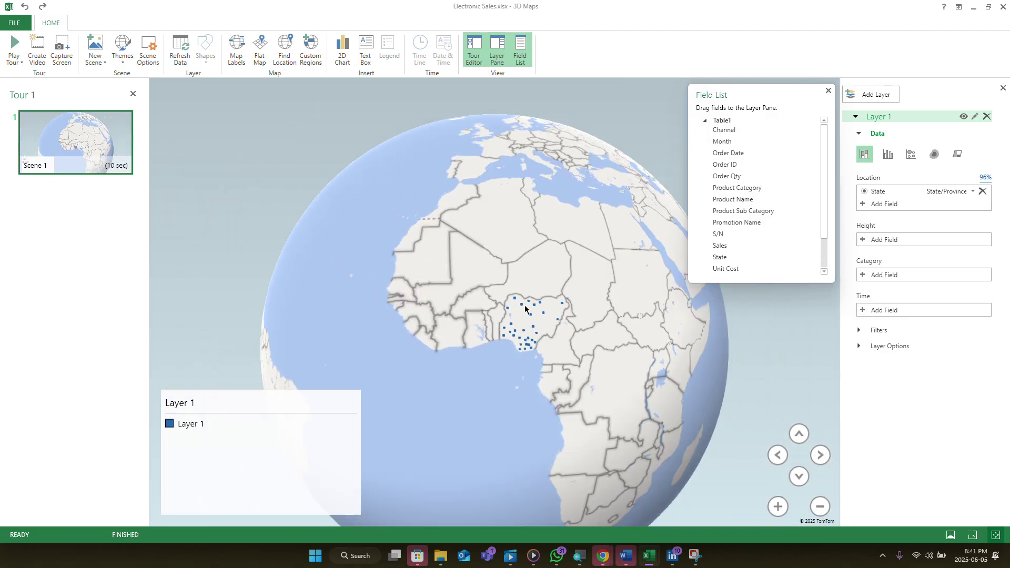
{"action": "left_click_drag", "start_coordinate": [572, 336], "coordinate": [632, 322]}
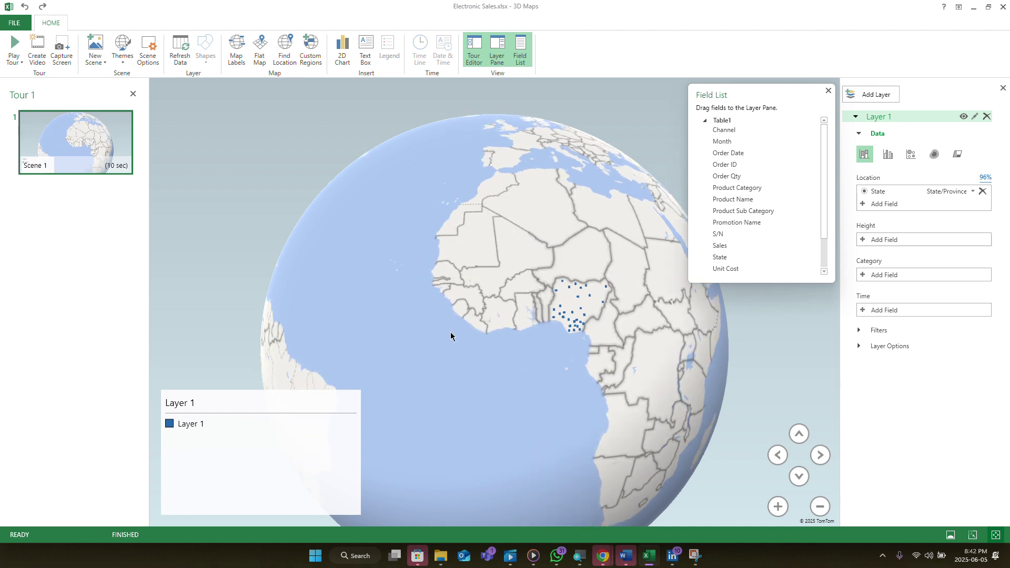
{"action": "left_click_drag", "start_coordinate": [451, 334], "coordinate": [648, 341]}
{"action": "left_click_drag", "start_coordinate": [424, 354], "coordinate": [577, 350]}
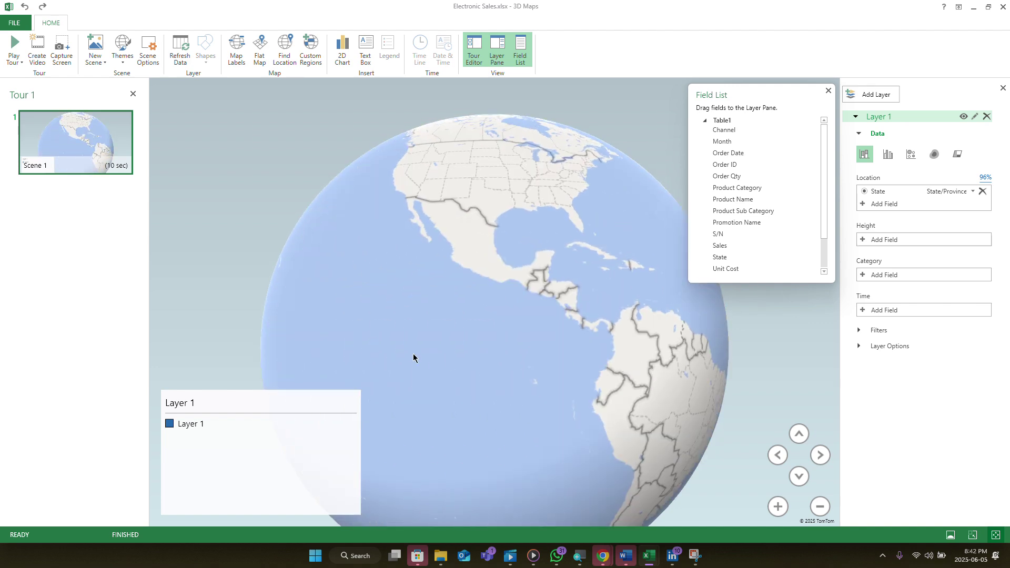
{"action": "mouse_move", "coordinate": [415, 357]}
{"action": "left_mouse_down"}
{"action": "mouse_move", "coordinate": [625, 364]}
{"action": "mouse_move", "coordinate": [405, 355]}
{"action": "left_mouse_up"}
{"action": "left_click_drag", "start_coordinate": [591, 361], "coordinate": [635, 333]}
{"action": "left_click_drag", "start_coordinate": [377, 343], "coordinate": [560, 288]}
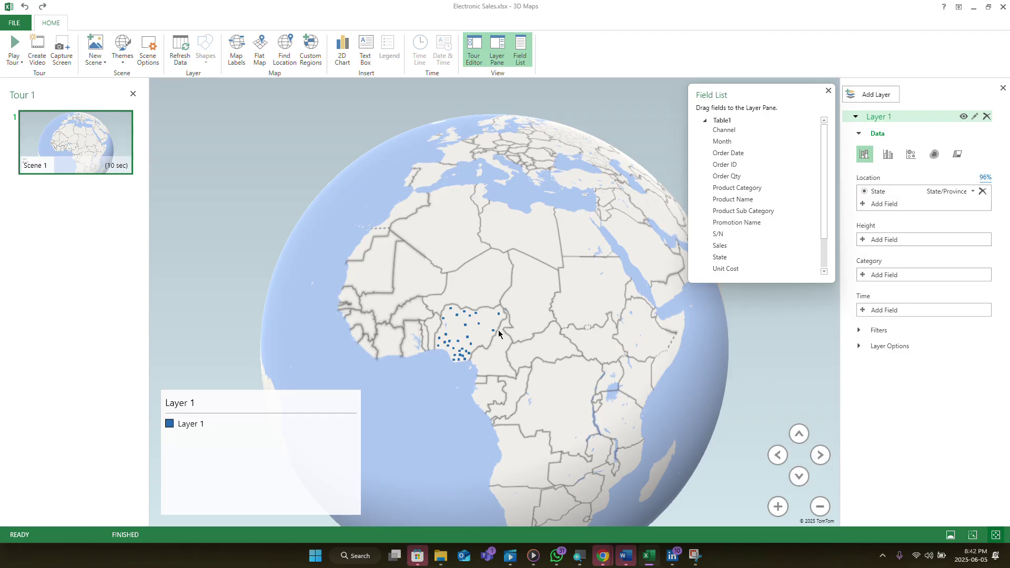
{"action": "left_click_drag", "start_coordinate": [490, 368], "coordinate": [510, 372]}
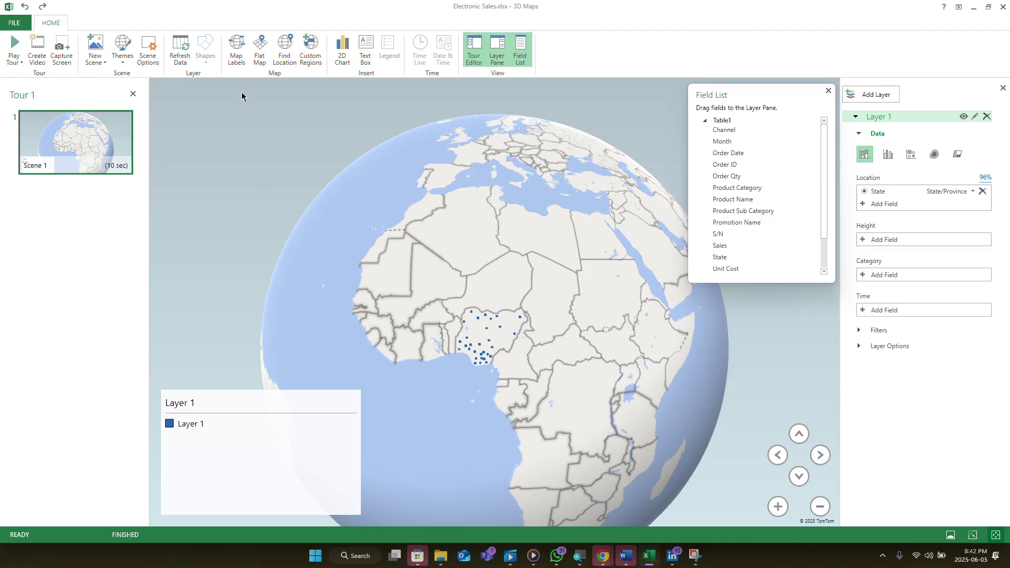
- Try a 2D chart on the map scene and remove it
{"action": "left_click", "coordinate": [343, 49]}
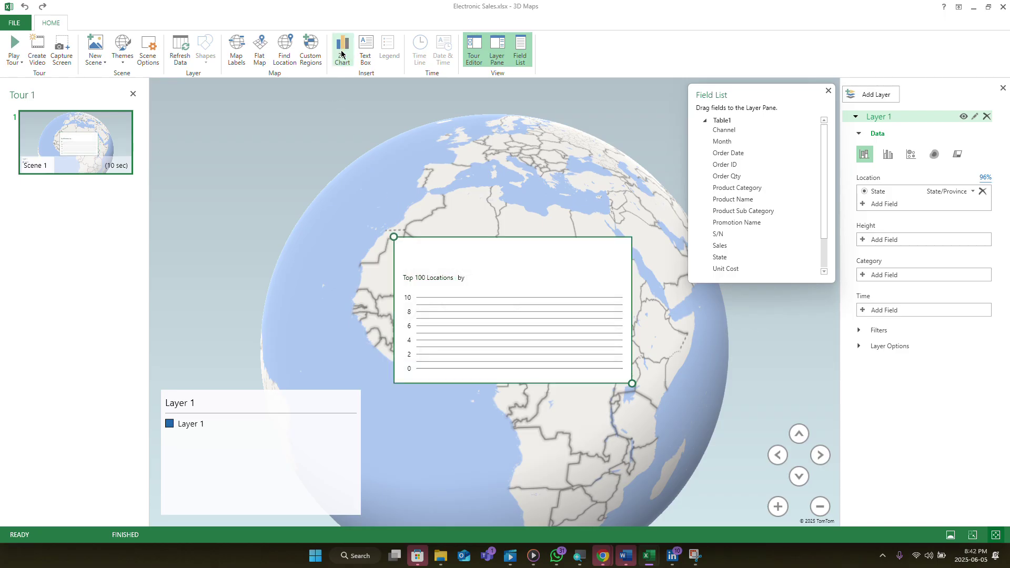
{"action": "right_click", "coordinate": [583, 239]}
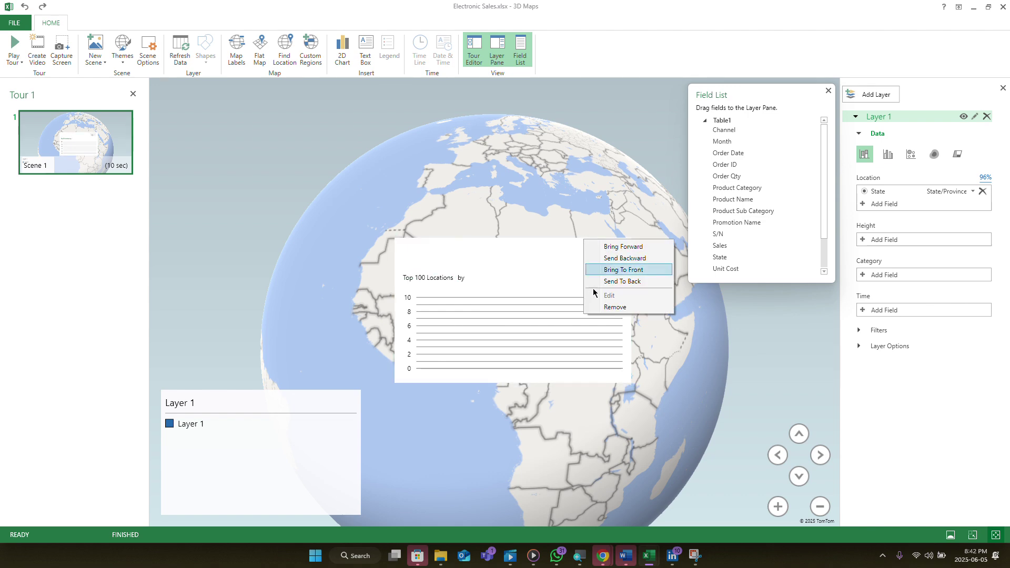
{"action": "left_click", "coordinate": [605, 306]}
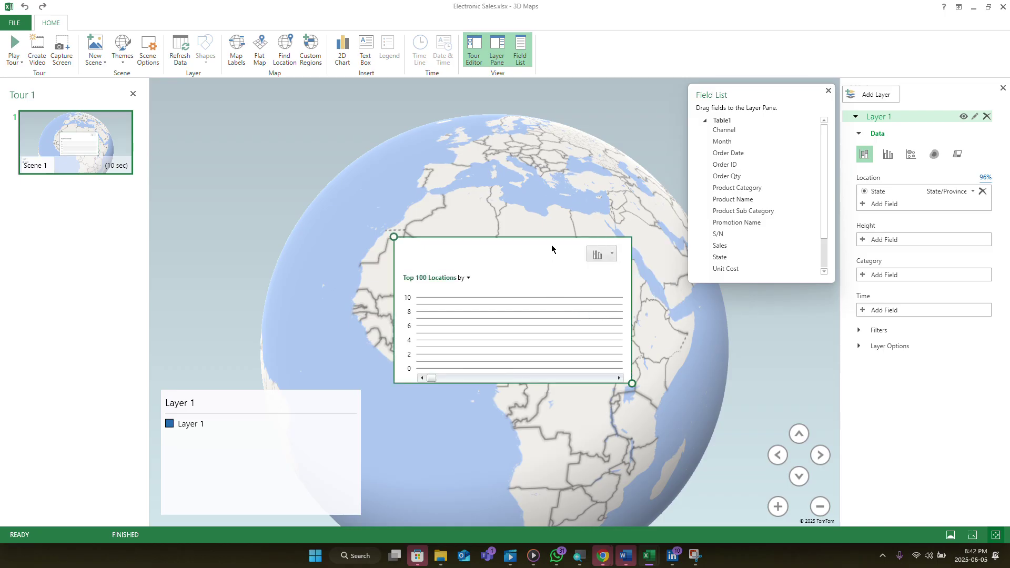
{"action": "right_click", "coordinate": [552, 245]}
{"action": "left_click", "coordinate": [596, 311]}
{"action": "right_click", "coordinate": [534, 246]}
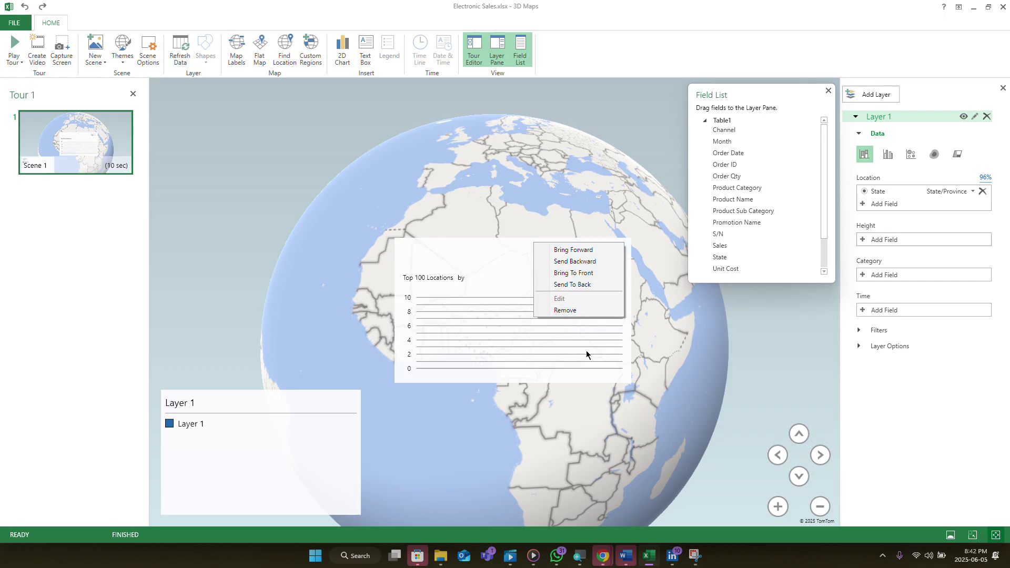
{"action": "left_click", "coordinate": [583, 310]}
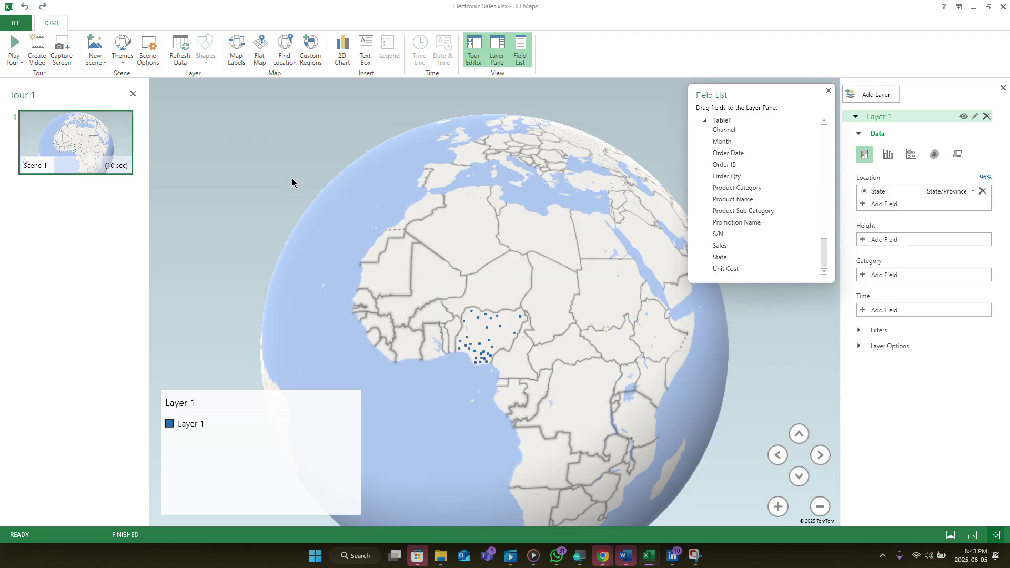
- Switch the globe to a flat map and close the Field List
{"action": "left_click", "coordinate": [259, 48]}
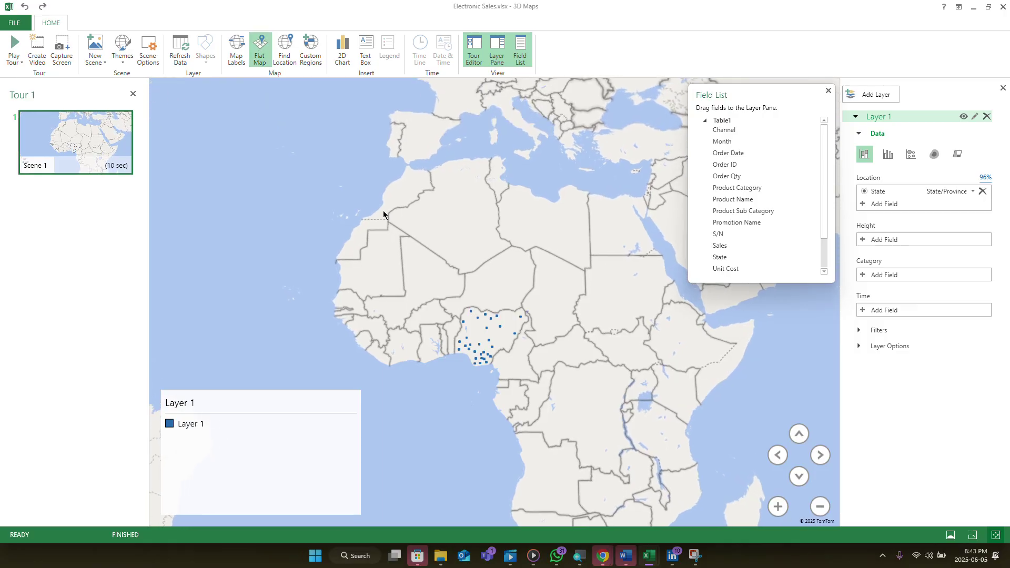
{"action": "scroll", "coordinate": [601, 299], "scroll_direction": "up", "scroll_amount": 5}
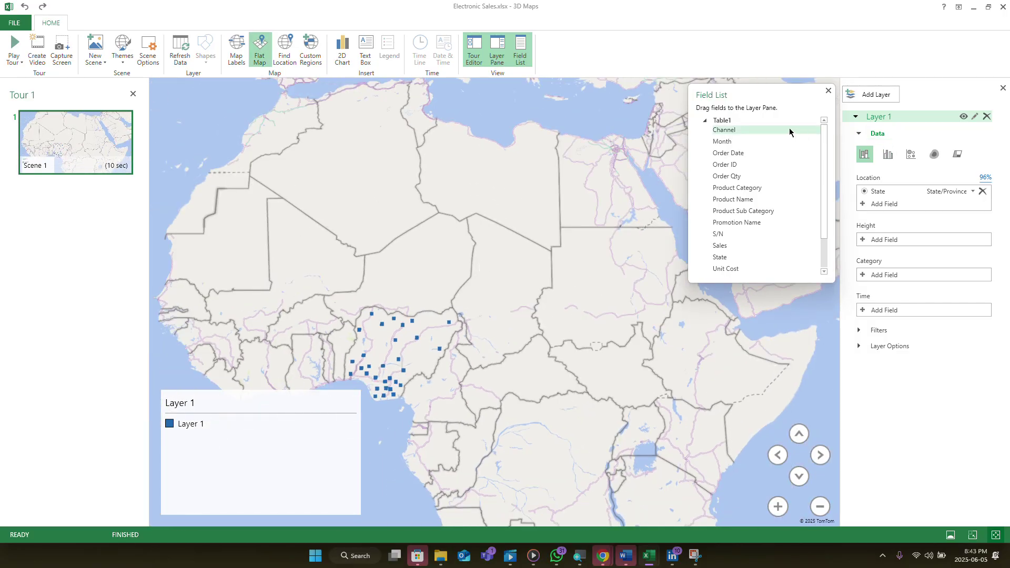
{"action": "left_click", "coordinate": [828, 92]}
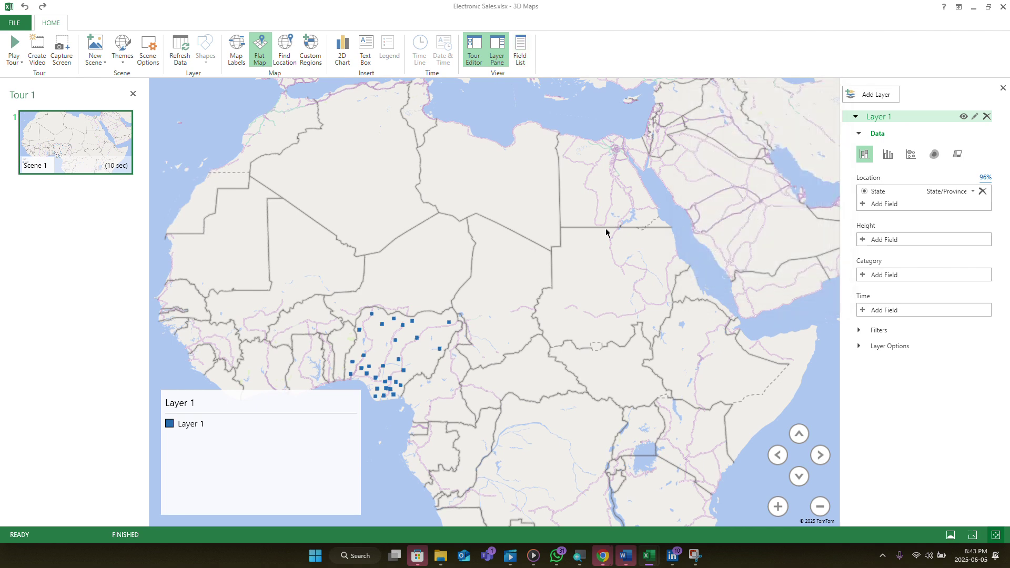
- Shrink the Layer 1 legend to fit its text and place it in the lower-left corner of the map
{"action": "left_click", "coordinate": [294, 420]}
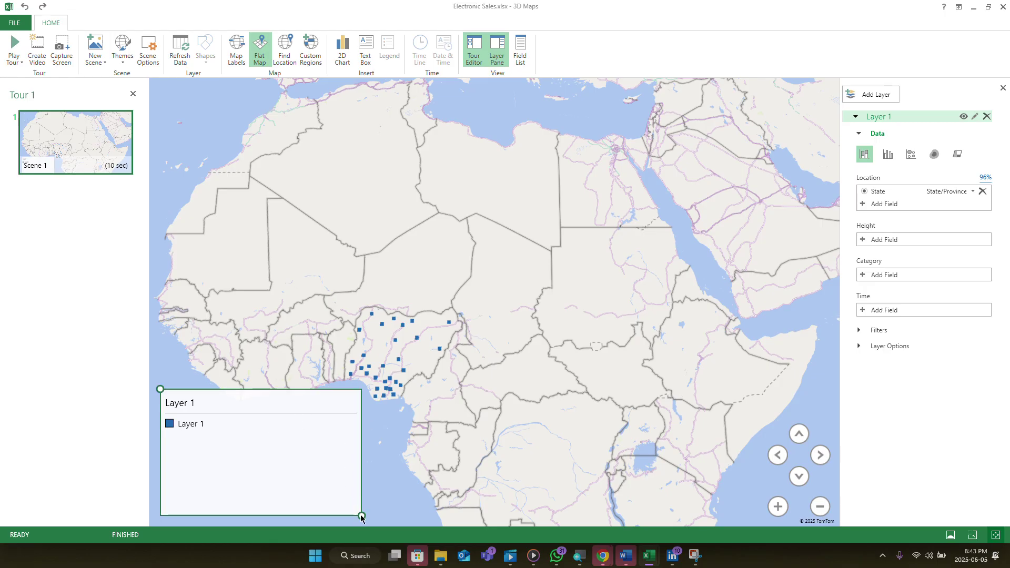
{"action": "left_click_drag", "start_coordinate": [361, 516], "coordinate": [219, 453]}
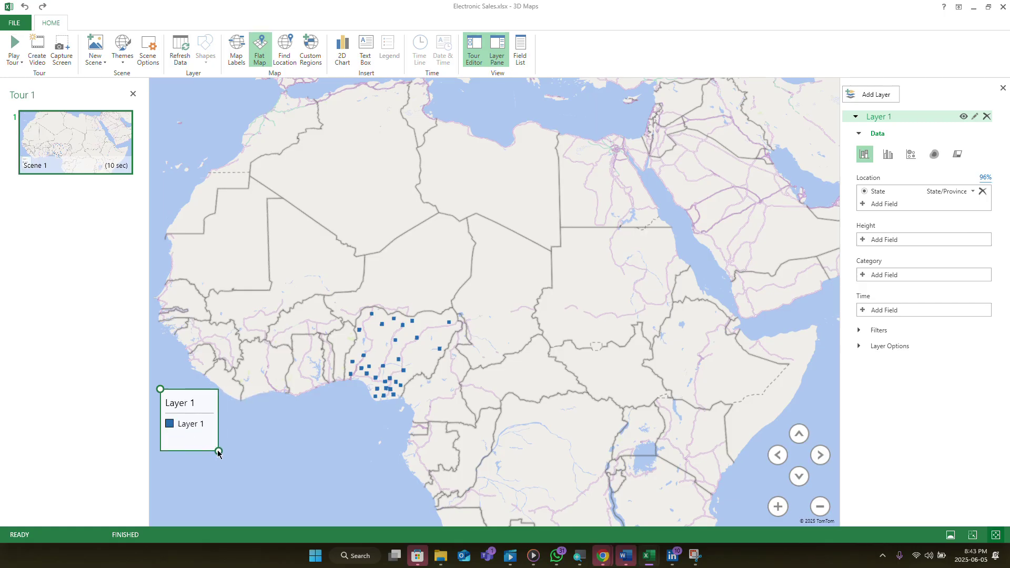
{"action": "left_click_drag", "start_coordinate": [206, 396], "coordinate": [75, 456]}
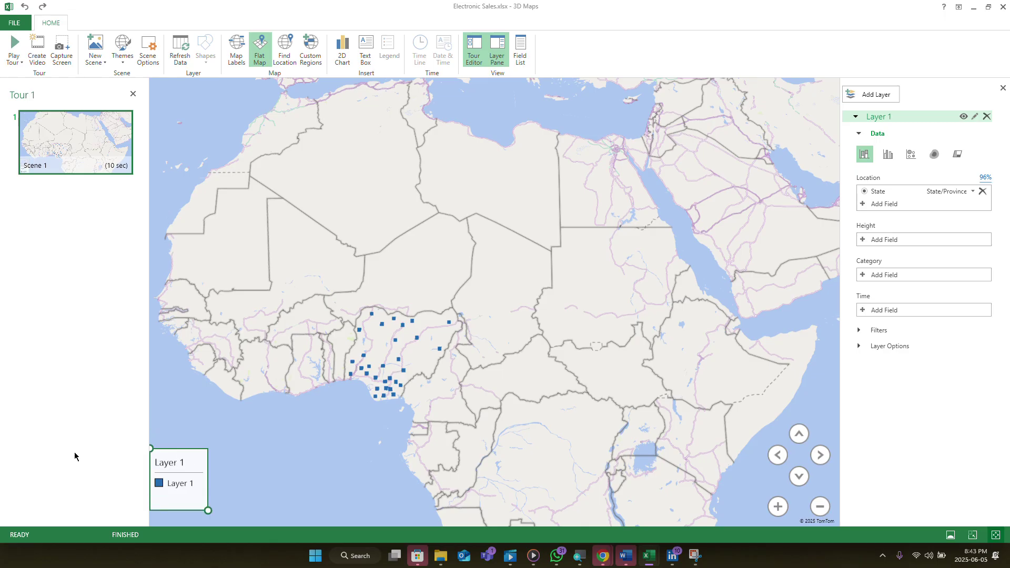
- Set the height of Layer 1's state columns to the sum of Sales
{"action": "scroll", "coordinate": [666, 397], "scroll_direction": "up", "scroll_amount": 3}
{"action": "scroll", "coordinate": [469, 341], "scroll_direction": "down", "scroll_amount": 1}
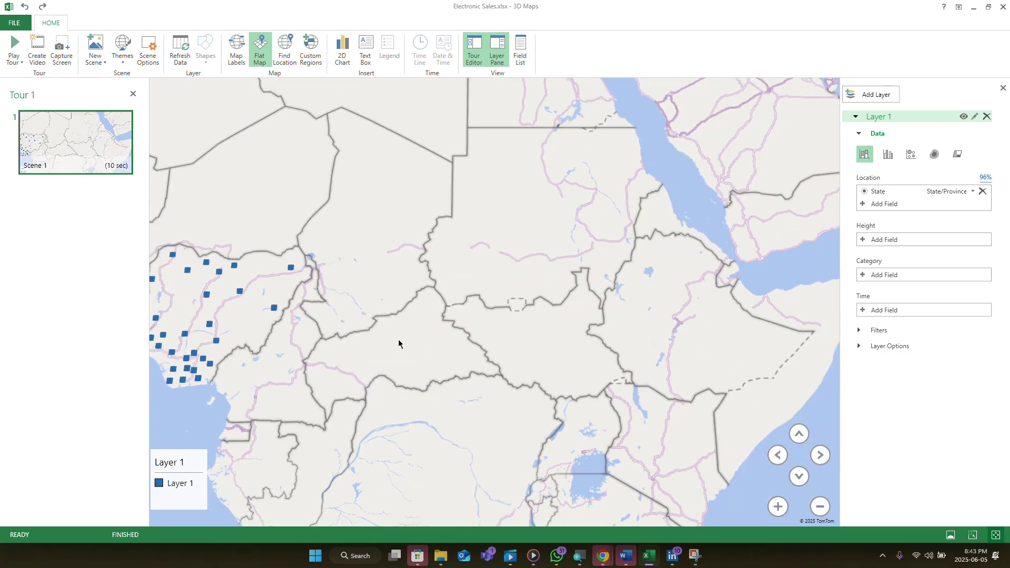
{"action": "left_click_drag", "start_coordinate": [330, 362], "coordinate": [632, 341]}
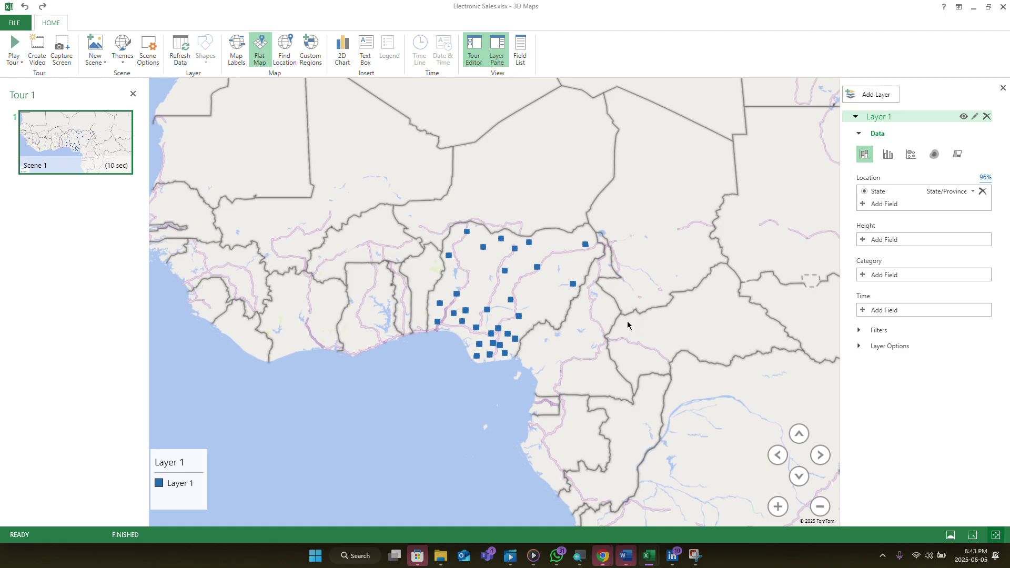
{"action": "left_click_drag", "start_coordinate": [349, 257], "coordinate": [302, 261]}
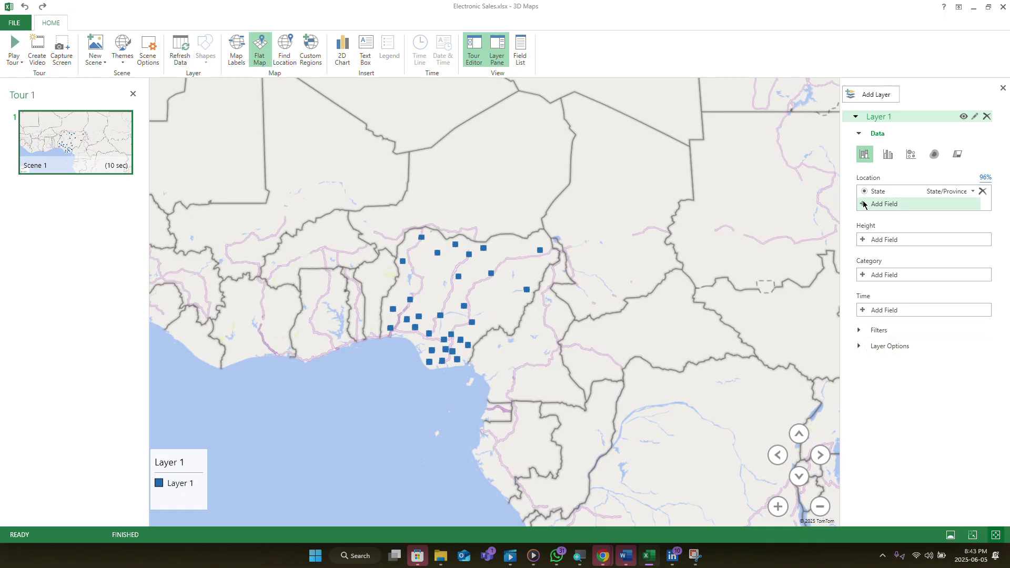
{"action": "left_click", "coordinate": [876, 241]}
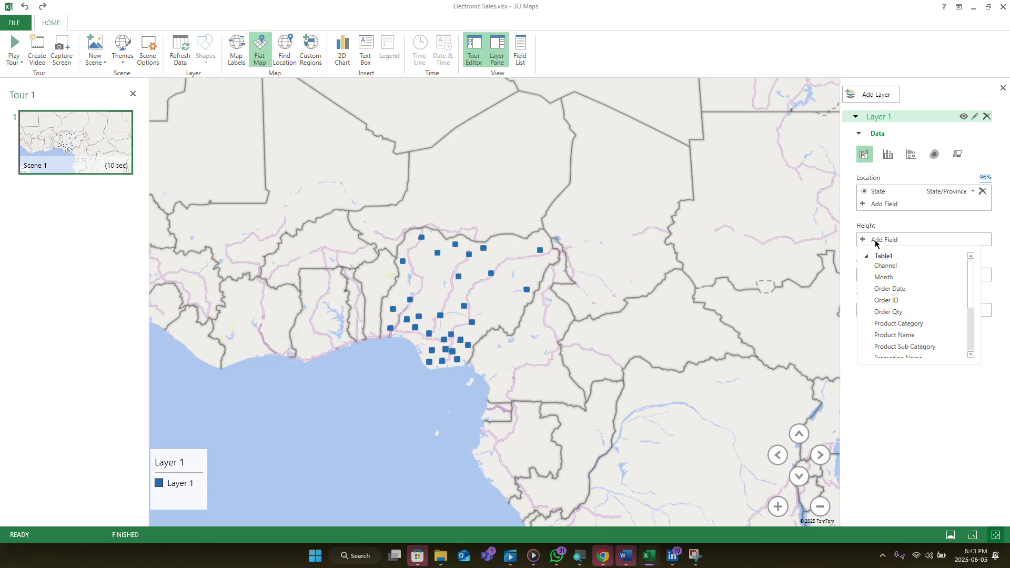
{"action": "scroll", "coordinate": [908, 301], "scroll_direction": "down", "scroll_amount": 3}
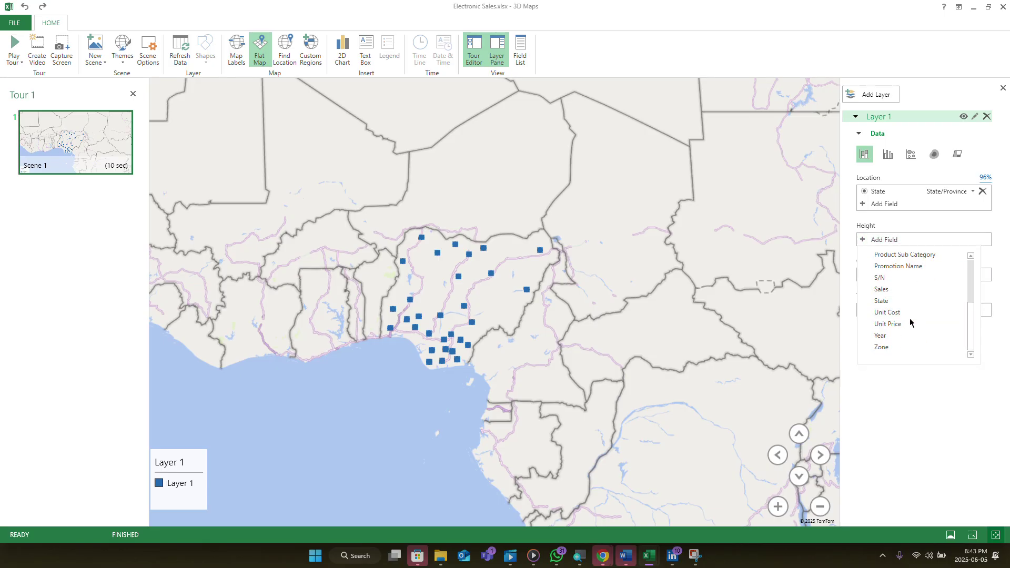
{"action": "left_click", "coordinate": [897, 289]}
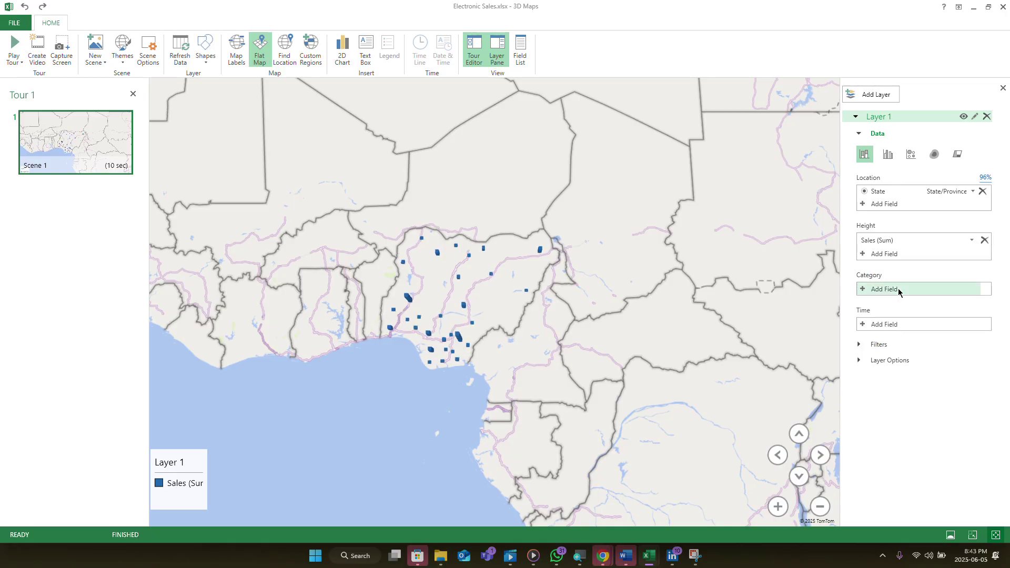
- Examine the state sales columns from a low tilted viewpoint, rotating around the flat map to compare their heights
{"action": "left_click", "coordinate": [801, 480]}
{"action": "left_click", "coordinate": [802, 480]}
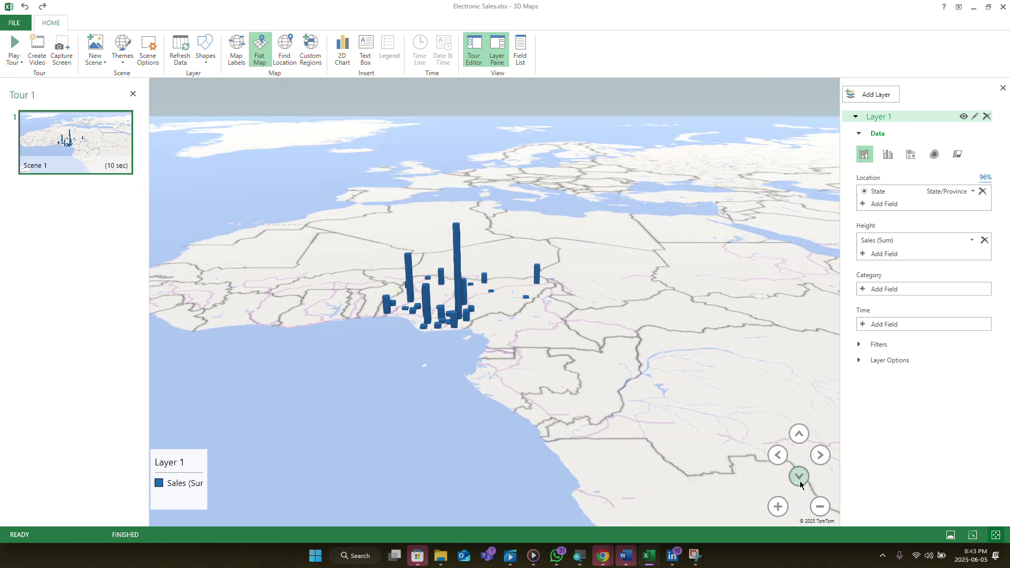
{"action": "left_click", "coordinate": [799, 479]}
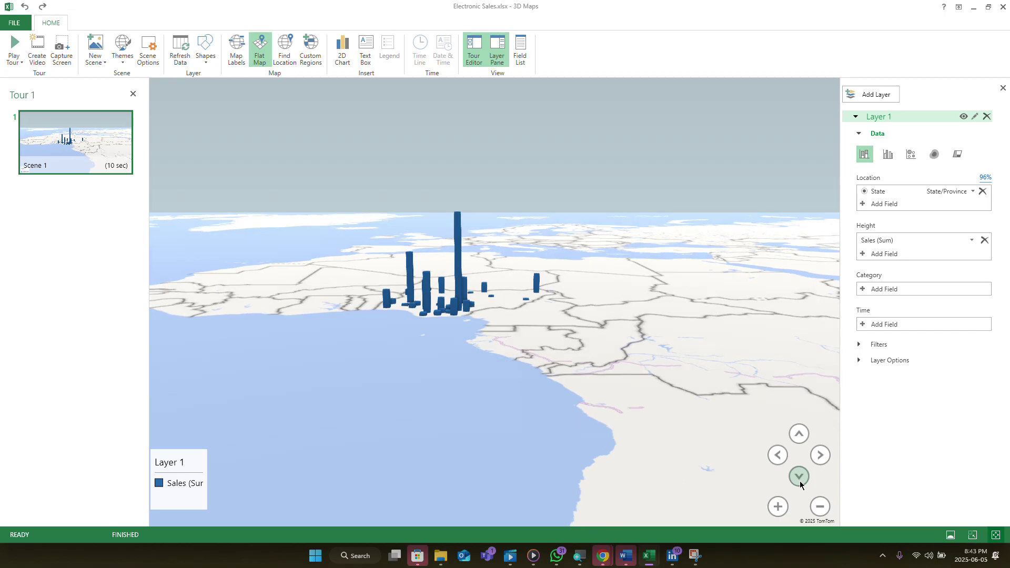
{"action": "left_click", "coordinate": [778, 455]}
{"action": "left_click", "coordinate": [823, 460]}
{"action": "left_click", "coordinate": [823, 459]}
{"action": "left_click", "coordinate": [823, 460]}
{"action": "left_click", "coordinate": [823, 459]}
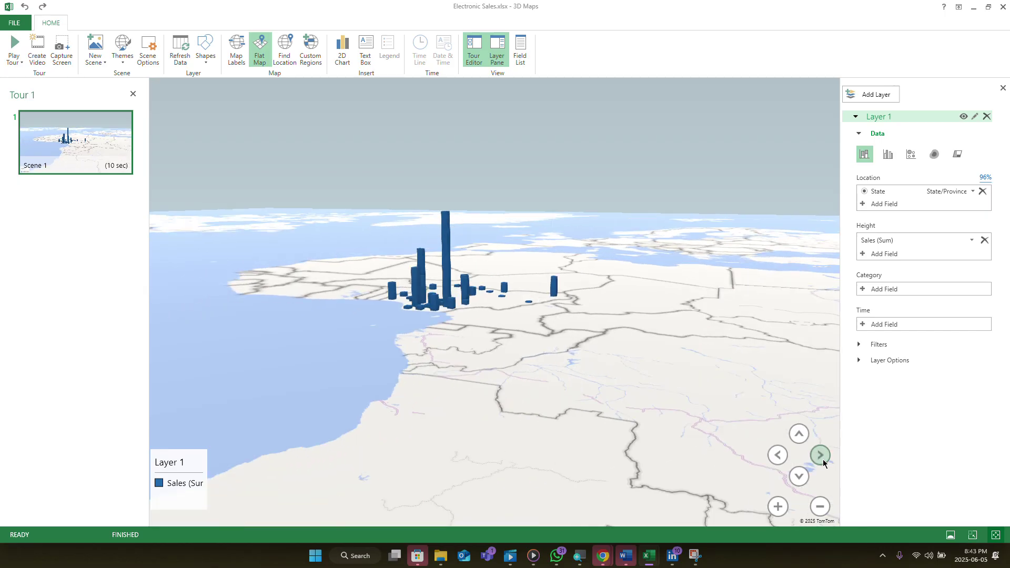
{"action": "left_click", "coordinate": [823, 460]}
{"action": "left_click", "coordinate": [823, 459]}
{"action": "left_click", "coordinate": [823, 460]}
{"action": "left_click", "coordinate": [823, 459]}
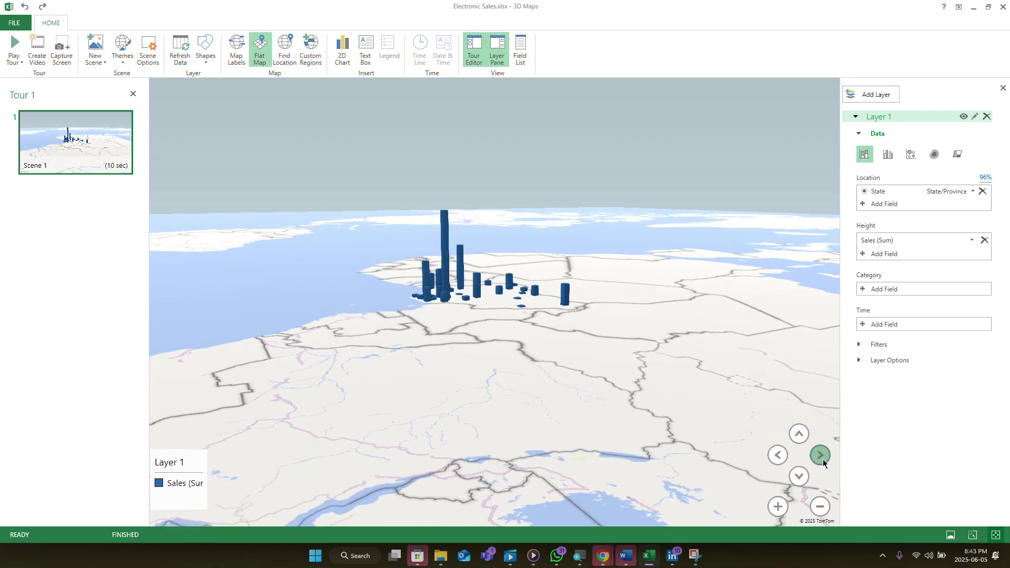
- Examine the state sales columns from every side by rotating the flat map through a full turn at a low tilt
{"action": "left_click", "coordinate": [823, 459]}
{"action": "left_click", "coordinate": [823, 459]}
{"action": "left_click", "coordinate": [823, 460]}
{"action": "left_click", "coordinate": [823, 460]}
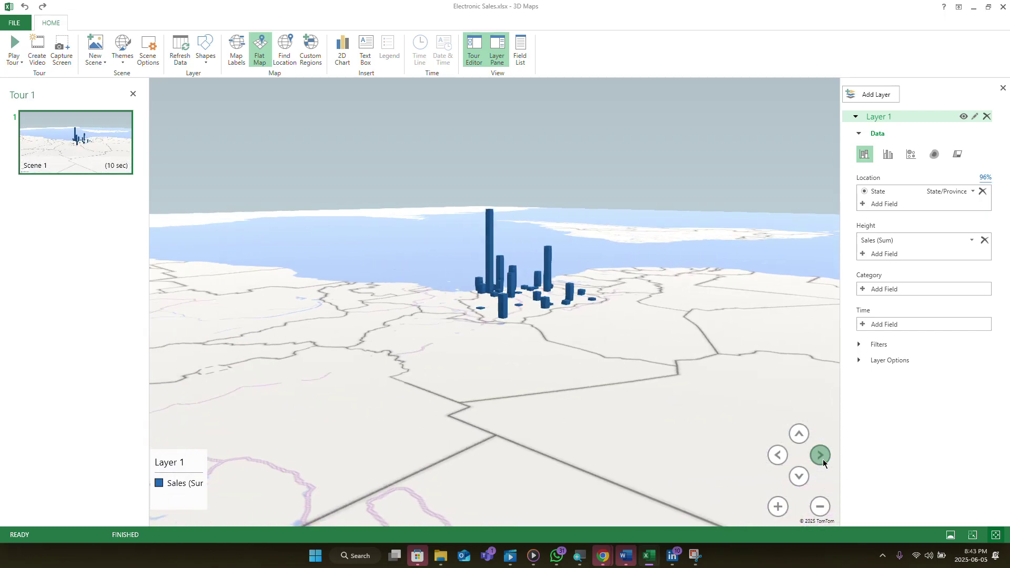
{"action": "left_click", "coordinate": [823, 459]}
{"action": "left_click", "coordinate": [823, 459]}
{"action": "left_click", "coordinate": [823, 459]}
{"action": "left_click", "coordinate": [821, 456]}
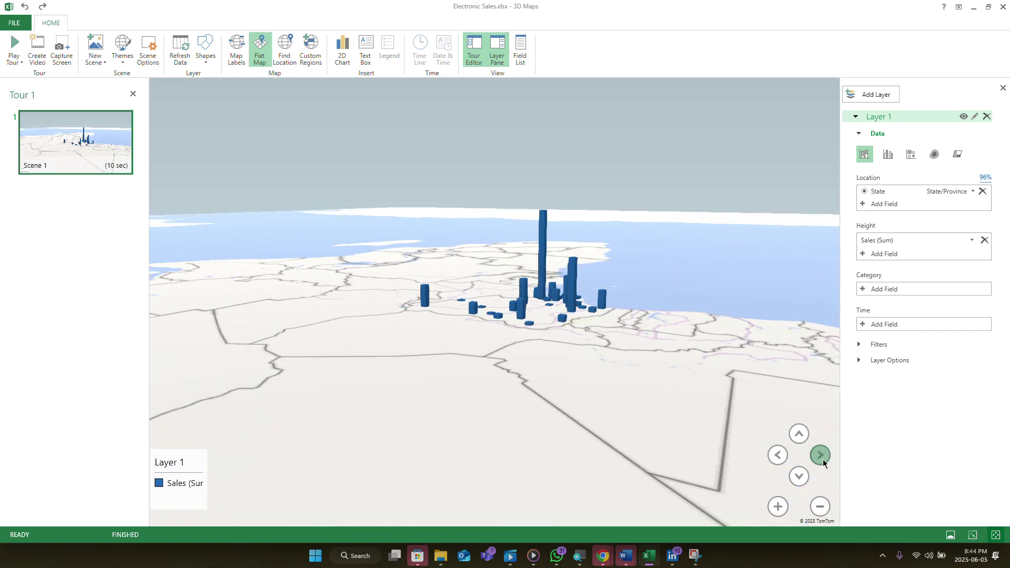
{"action": "left_click", "coordinate": [820, 455]}
{"action": "left_click", "coordinate": [821, 456]}
{"action": "left_click", "coordinate": [821, 455]}
{"action": "left_click", "coordinate": [823, 459]}
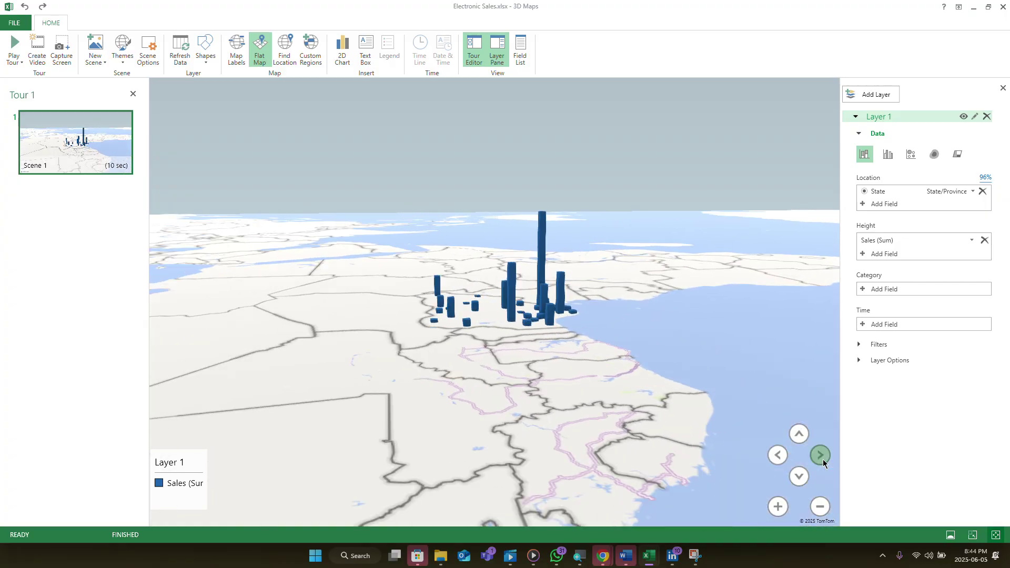
{"action": "left_click", "coordinate": [823, 459]}
{"action": "left_click", "coordinate": [823, 459]}
{"action": "left_click", "coordinate": [823, 460]}
{"action": "left_click", "coordinate": [823, 460]}
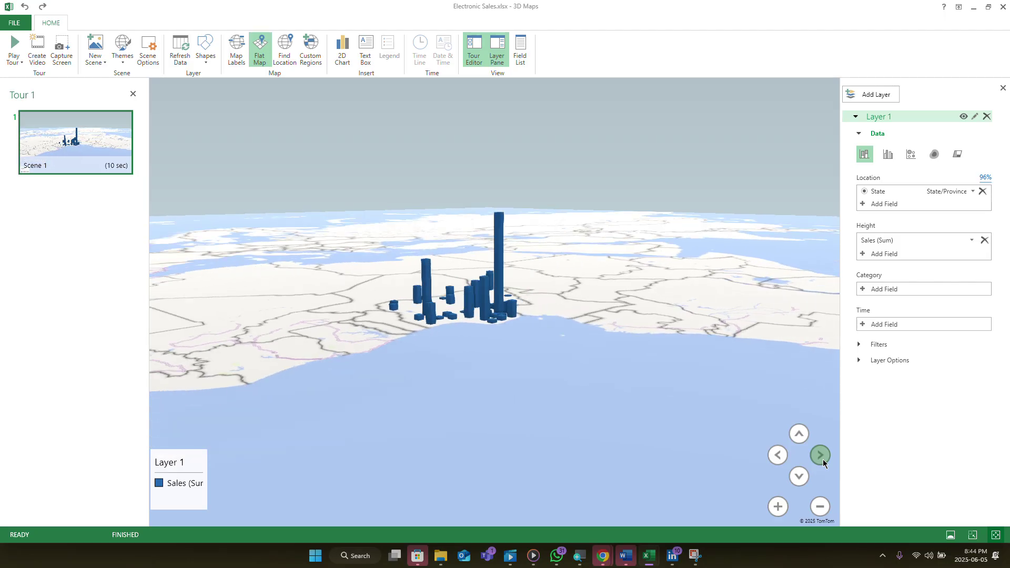
{"action": "left_click", "coordinate": [823, 459]}
{"action": "left_click", "coordinate": [823, 460]}
{"action": "left_click", "coordinate": [823, 459]}
{"action": "left_click", "coordinate": [823, 459]}
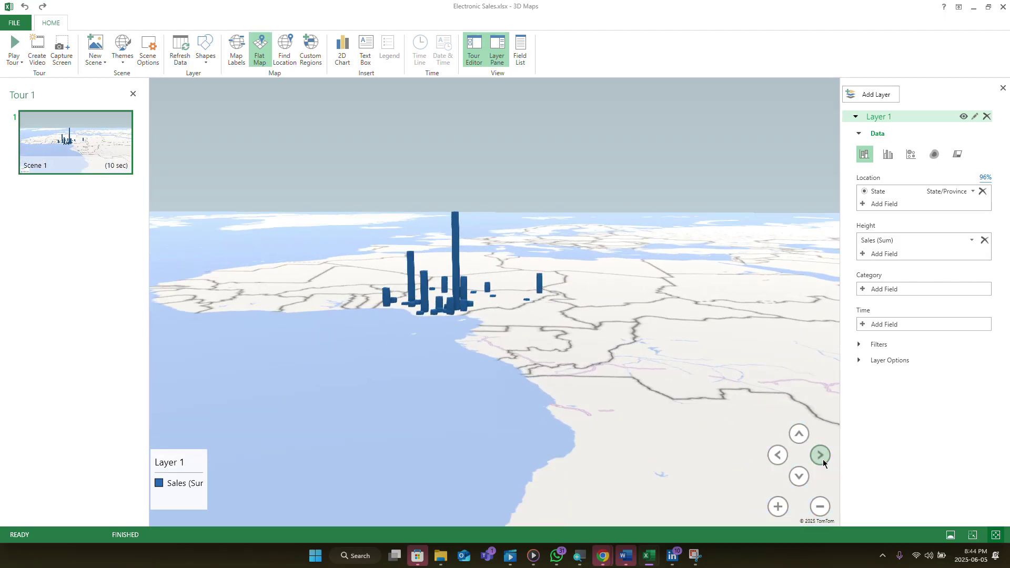
- Compare the sales columns again while rotating the map in the opposite direction and adjusting the zoom
{"action": "left_click", "coordinate": [773, 457]}
{"action": "left_click", "coordinate": [772, 456]}
{"action": "left_click", "coordinate": [772, 456]}
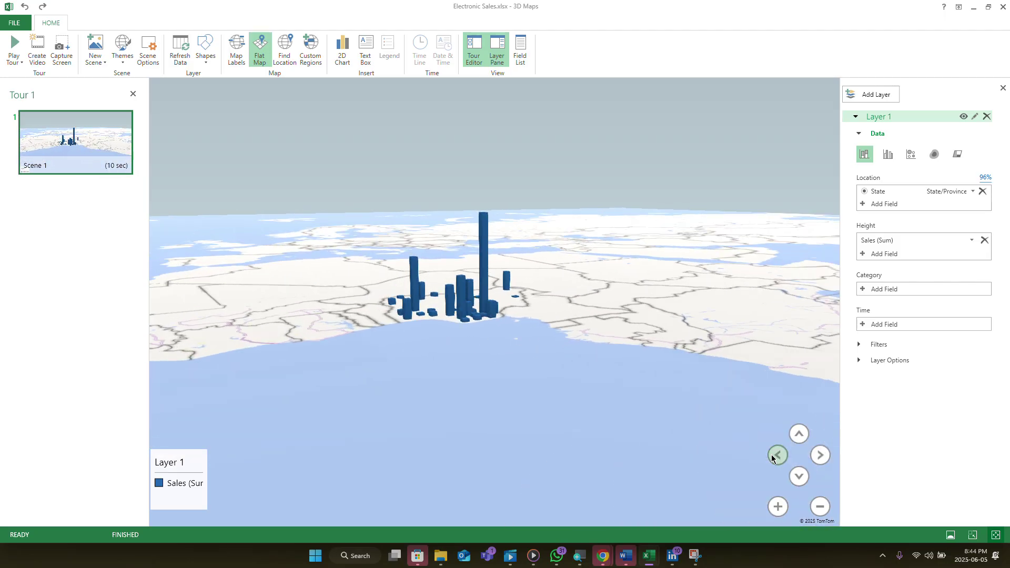
{"action": "left_click", "coordinate": [772, 456]}
{"action": "left_click", "coordinate": [773, 457]}
{"action": "left_click", "coordinate": [773, 456]}
{"action": "left_click", "coordinate": [773, 456]}
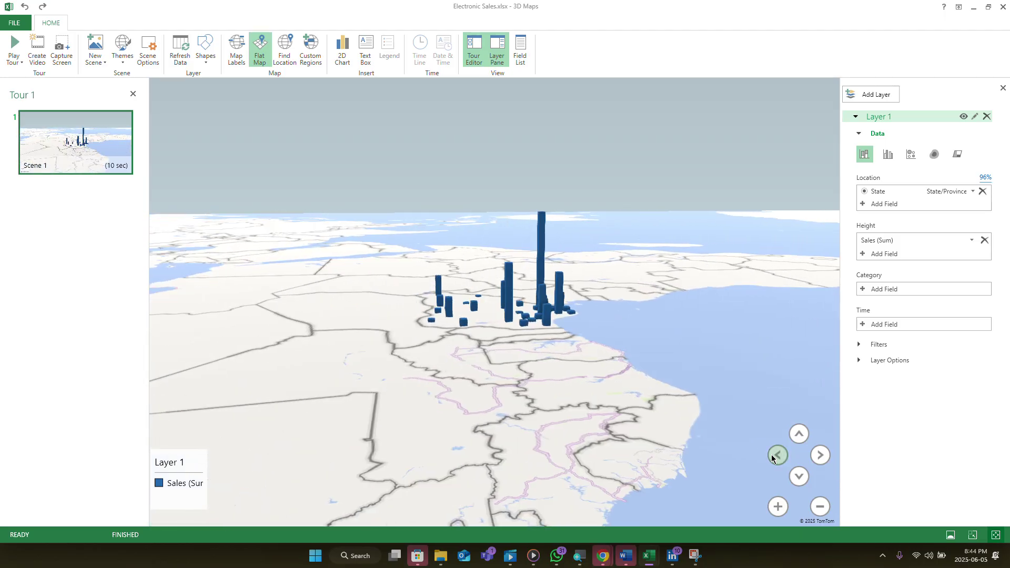
{"action": "left_click", "coordinate": [773, 457]}
{"action": "left_click", "coordinate": [772, 457]}
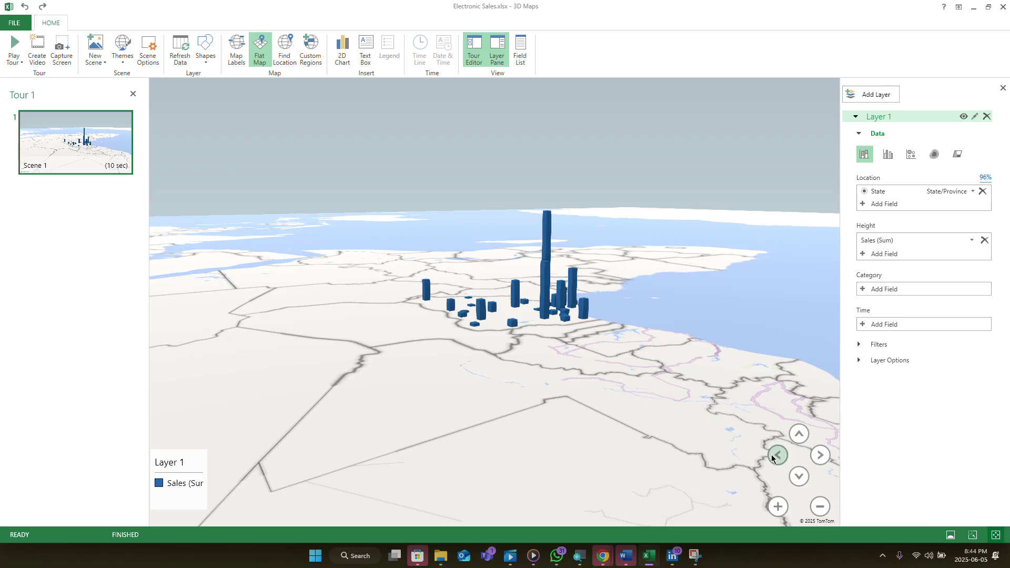
{"action": "left_click", "coordinate": [772, 455]}
{"action": "left_click", "coordinate": [772, 456]}
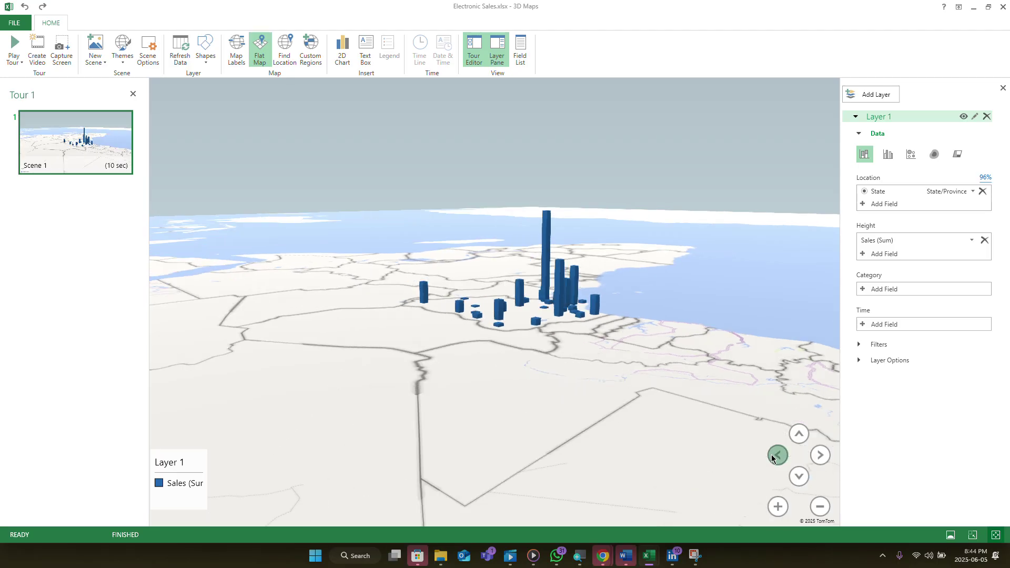
{"action": "left_click", "coordinate": [772, 455]}
{"action": "left_click", "coordinate": [772, 456]}
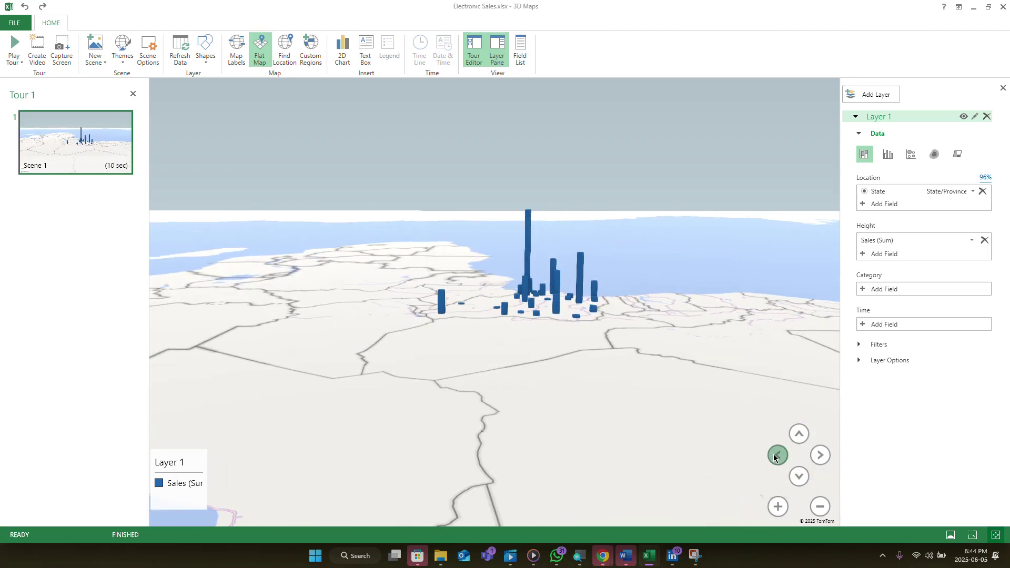
{"action": "left_click", "coordinate": [775, 514]}
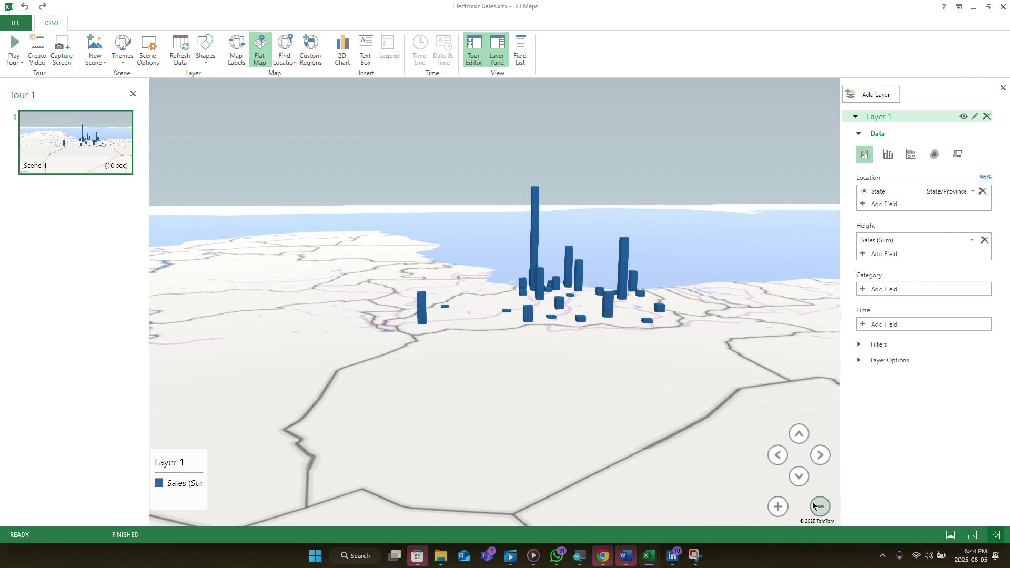
{"action": "left_click", "coordinate": [818, 505]}
{"action": "left_click", "coordinate": [777, 508]}
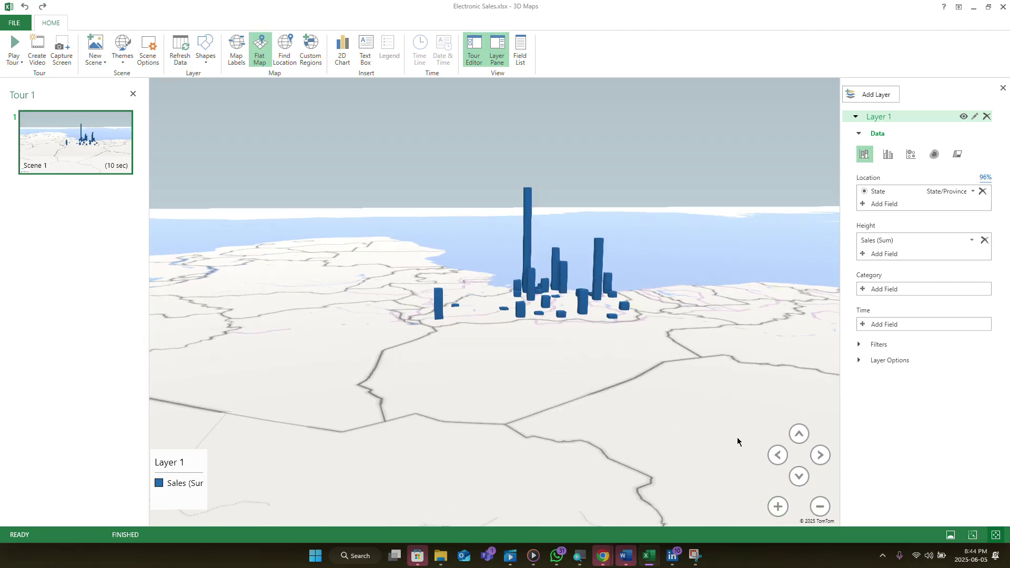
{"action": "left_click", "coordinate": [777, 456]}
{"action": "left_click", "coordinate": [778, 456]}
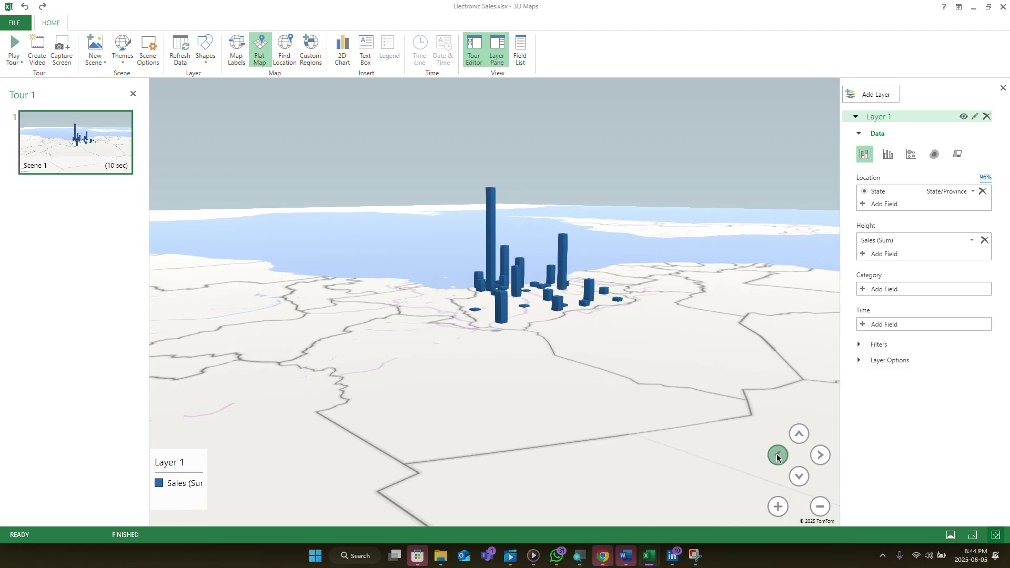
{"action": "left_click", "coordinate": [778, 455]}
{"action": "left_click", "coordinate": [778, 456]}
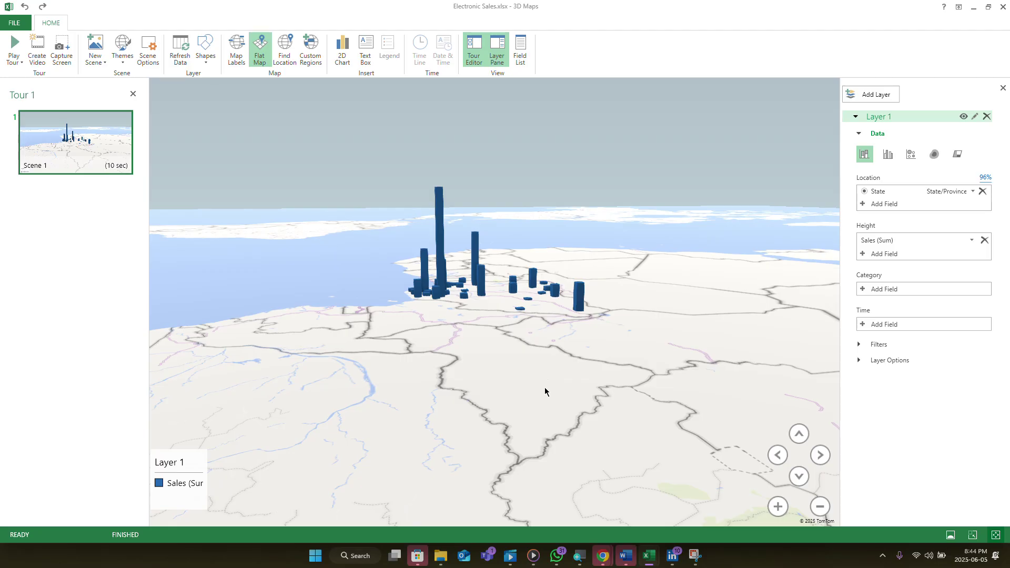
- Inspect the clustered southern and northern state columns up close, including the tallest one, from different distances
{"action": "left_click_drag", "start_coordinate": [523, 332], "coordinate": [736, 434]}
{"action": "left_click_drag", "start_coordinate": [633, 364], "coordinate": [451, 395]}
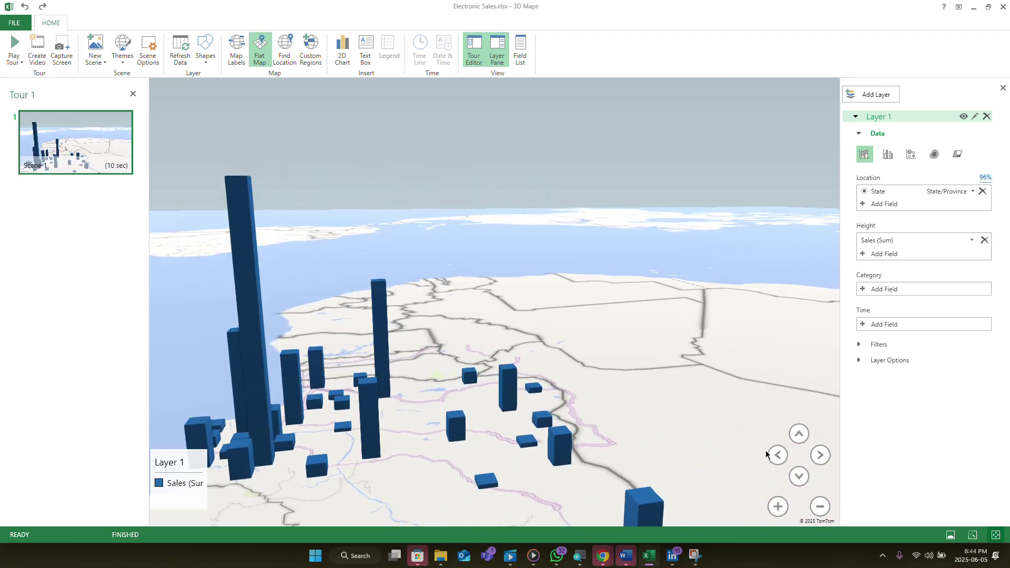
{"action": "left_click", "coordinate": [820, 455]}
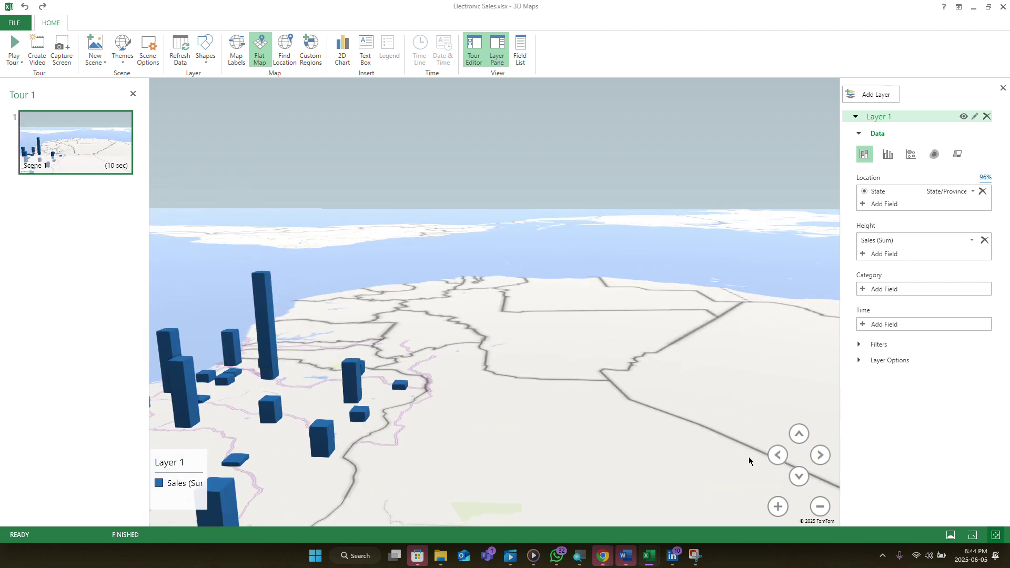
{"action": "left_click", "coordinate": [778, 458]}
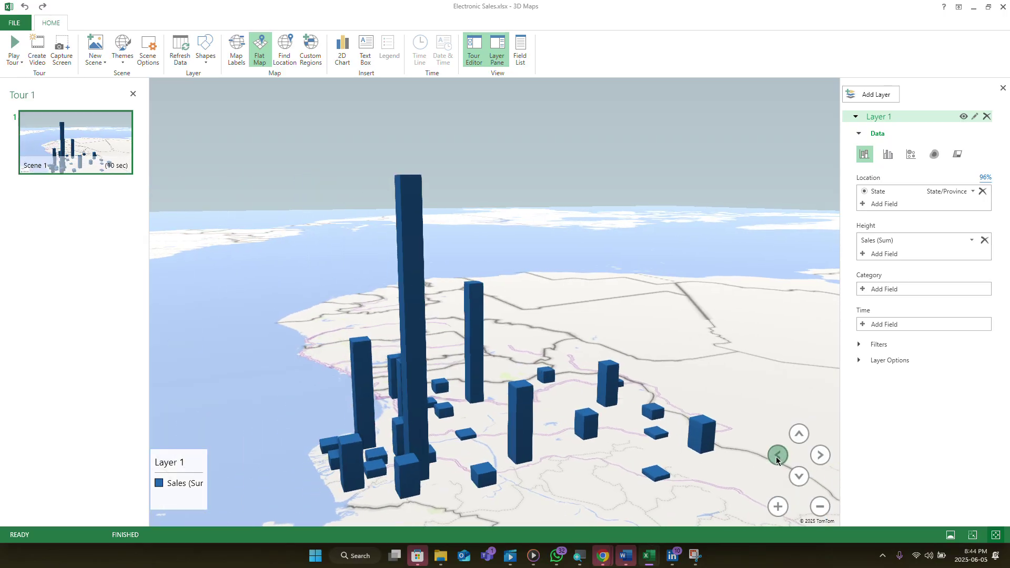
{"action": "left_click_drag", "start_coordinate": [667, 448], "coordinate": [522, 417]}
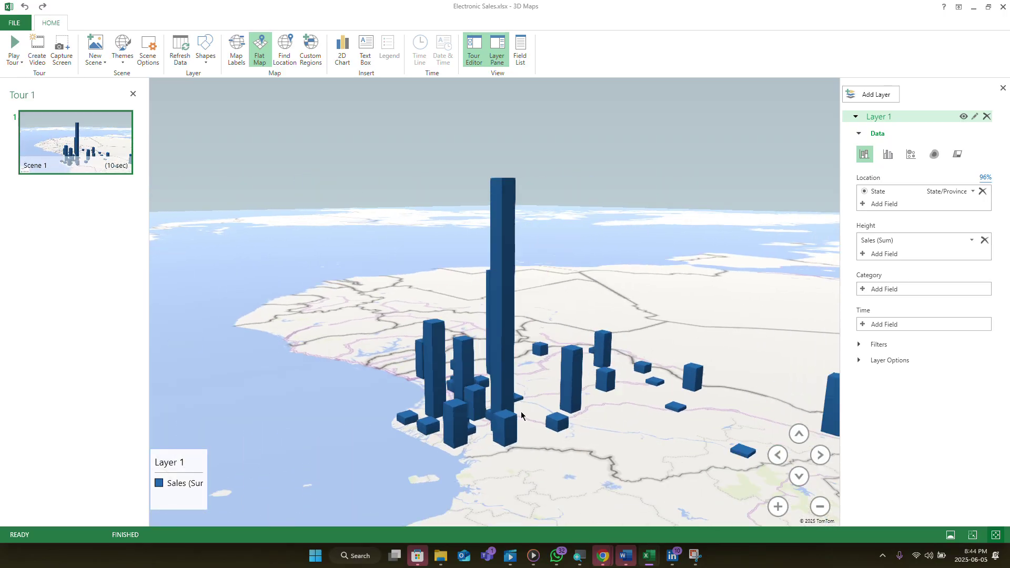
{"action": "mouse_move", "coordinate": [507, 233]}
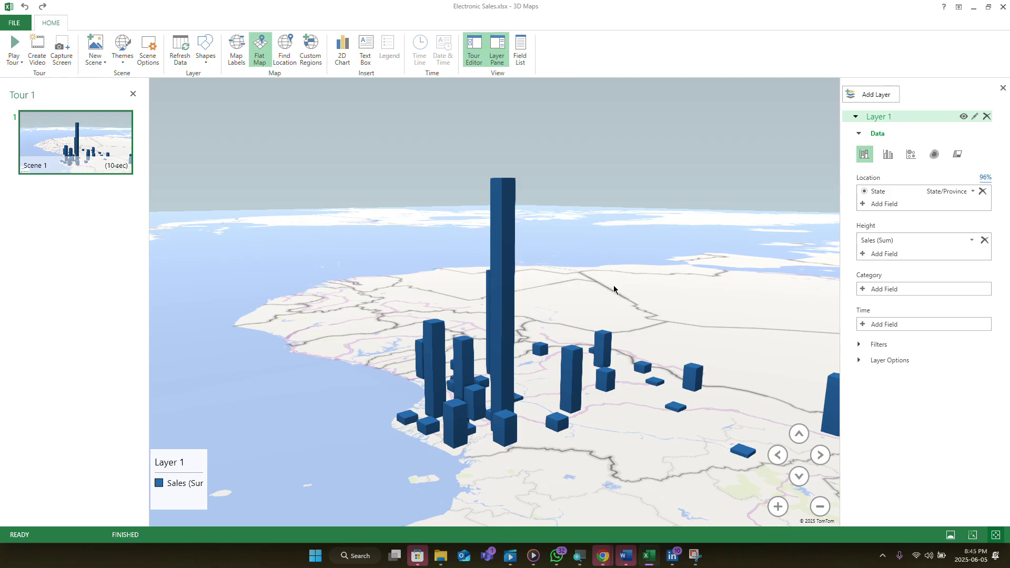
{"action": "scroll", "coordinate": [613, 287], "scroll_direction": "down", "scroll_amount": 5}
{"action": "scroll", "coordinate": [679, 230], "scroll_direction": "up", "scroll_amount": 5}
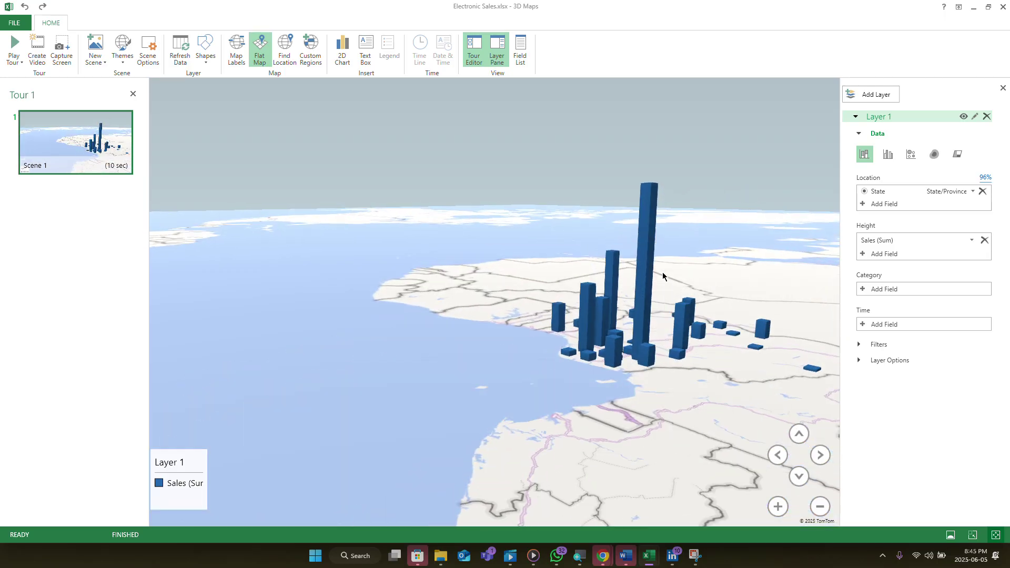
{"action": "left_click_drag", "start_coordinate": [662, 272], "coordinate": [563, 267]}
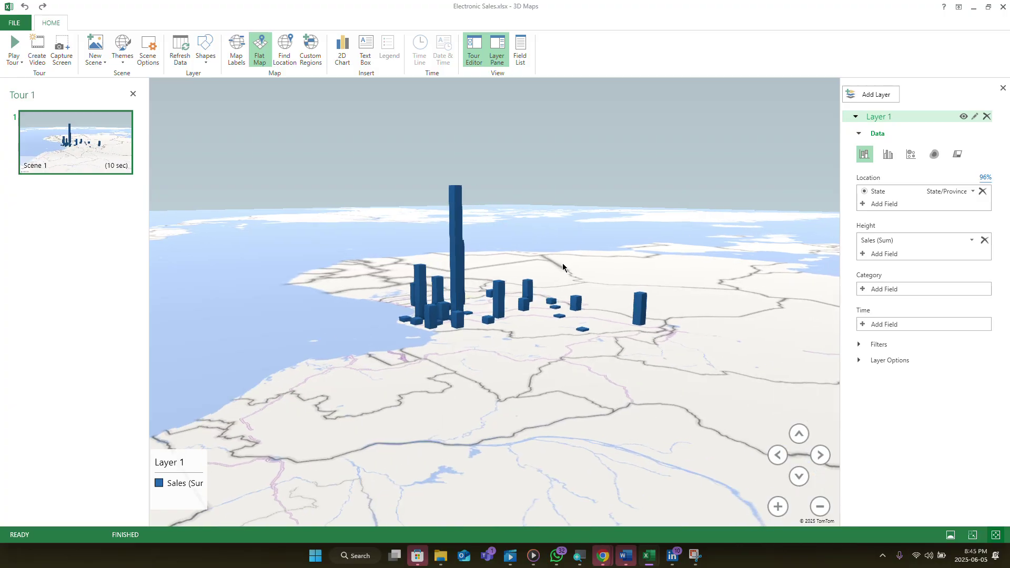
{"action": "left_click", "coordinate": [779, 506]}
{"action": "left_click_drag", "start_coordinate": [545, 450], "coordinate": [622, 567]}
{"action": "left_click_drag", "start_coordinate": [580, 451], "coordinate": [656, 377]}
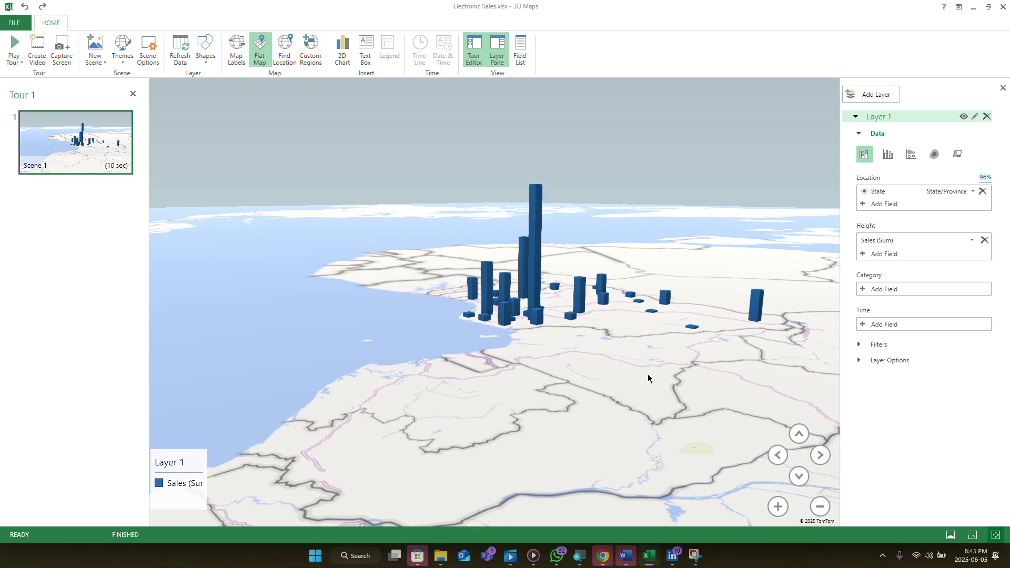
- Switch Layer 1 to the clustered column visualization and review its layer options, collapsing them again
{"action": "left_click", "coordinate": [891, 160]}
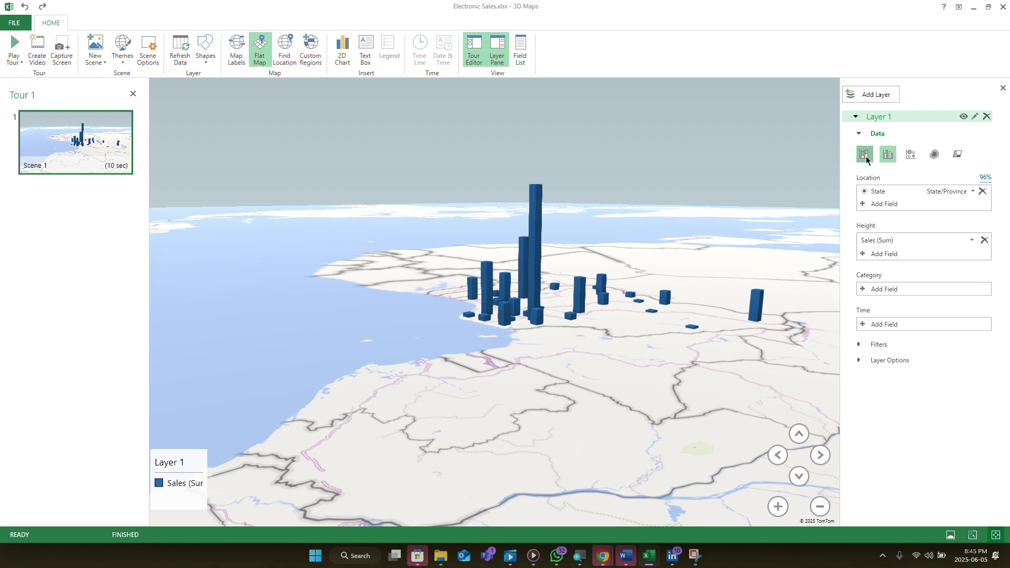
{"action": "left_click", "coordinate": [865, 156]}
{"action": "left_click", "coordinate": [888, 158]}
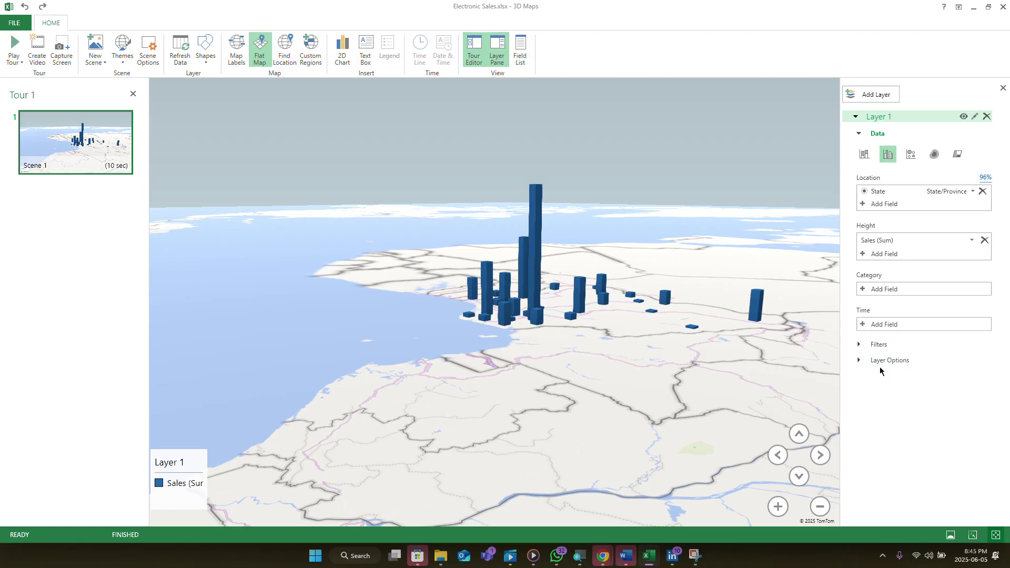
{"action": "left_click", "coordinate": [858, 360]}
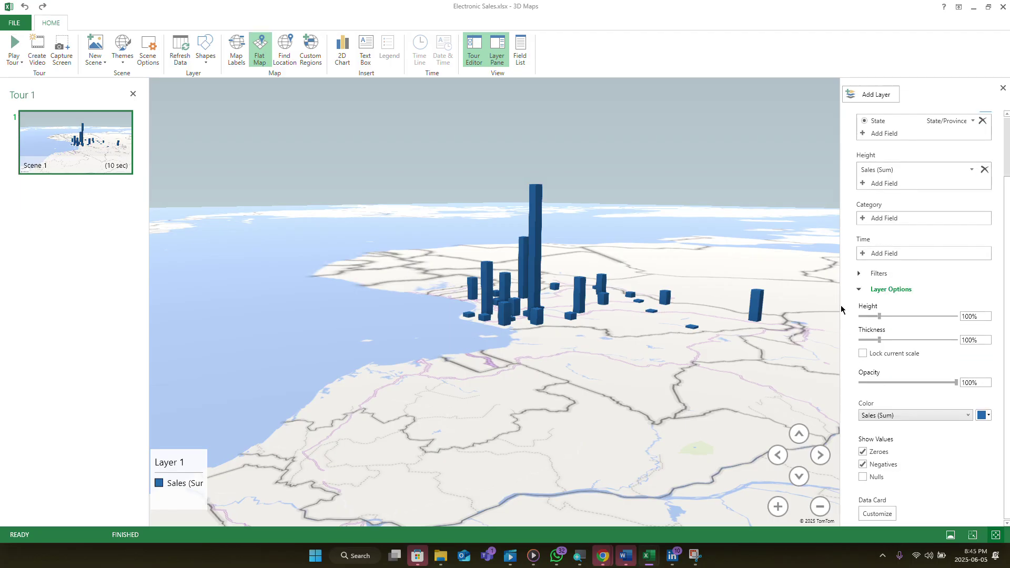
{"action": "scroll", "coordinate": [853, 283], "scroll_direction": "up", "scroll_amount": 2}
{"action": "scroll", "coordinate": [857, 289], "scroll_direction": "down", "scroll_amount": 2}
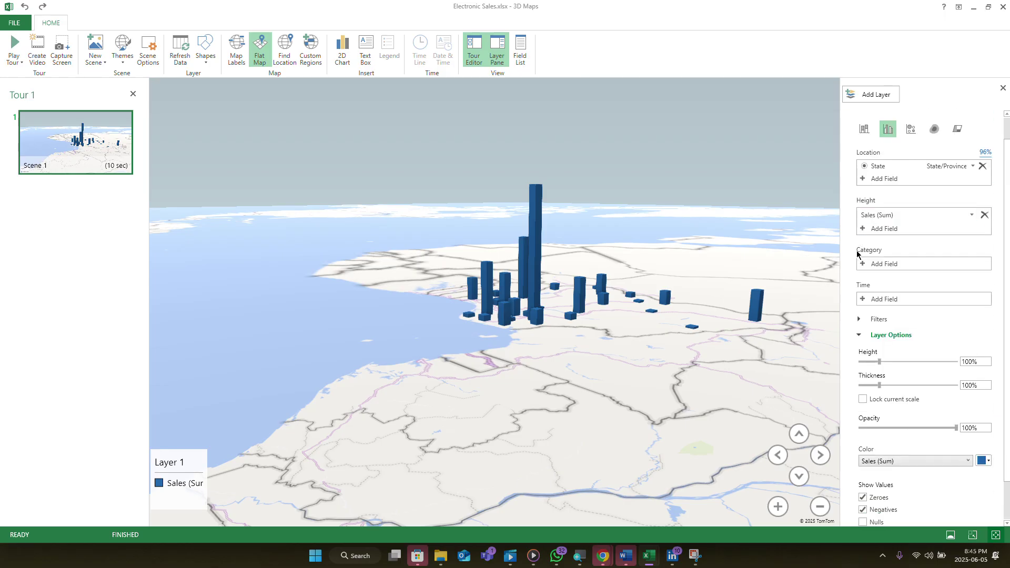
{"action": "left_click", "coordinate": [858, 311]}
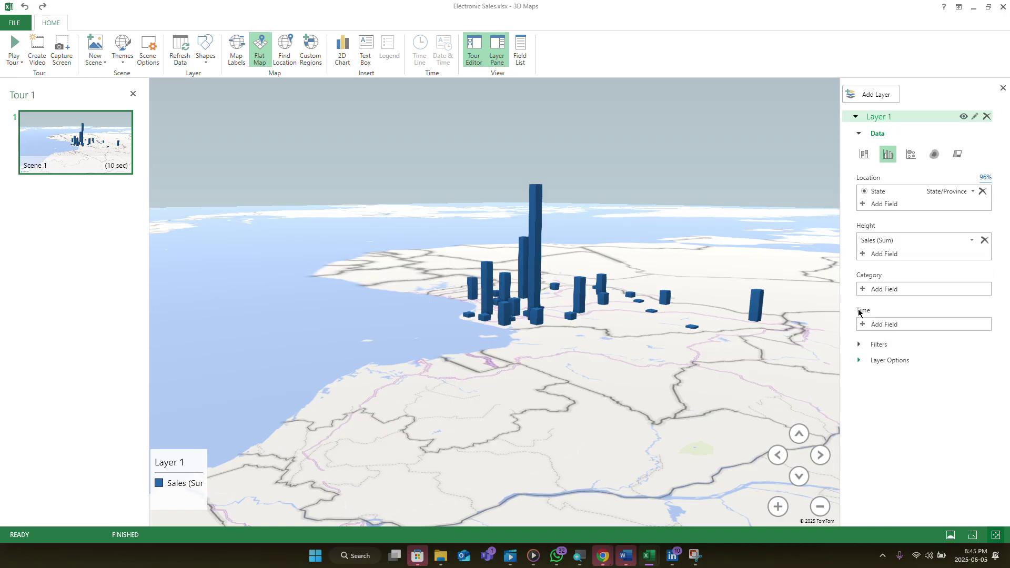
- Read the State and Sales data cards of individual columns, repositioning the map to reach the different states
{"action": "left_click_drag", "start_coordinate": [541, 354], "coordinate": [604, 376]}
{"action": "left_click_drag", "start_coordinate": [450, 279], "coordinate": [370, 267]}
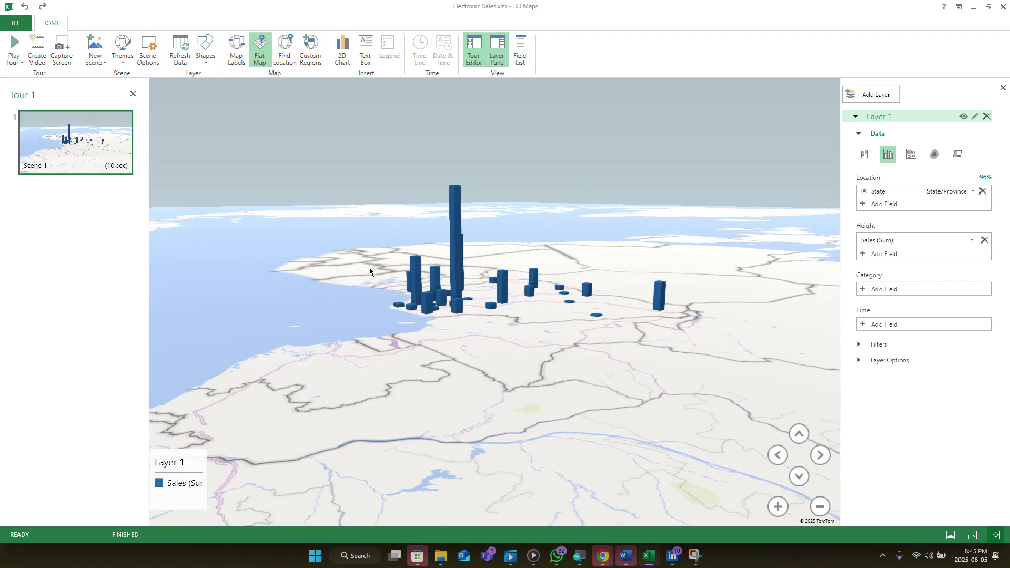
{"action": "left_click_drag", "start_coordinate": [502, 285], "coordinate": [628, 331]}
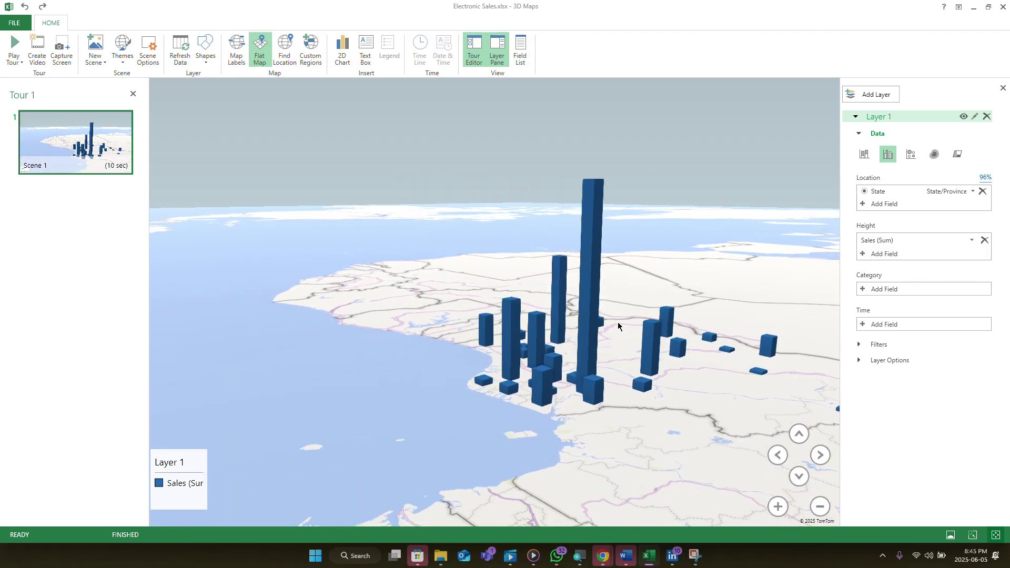
{"action": "mouse_move", "coordinate": [536, 357]}
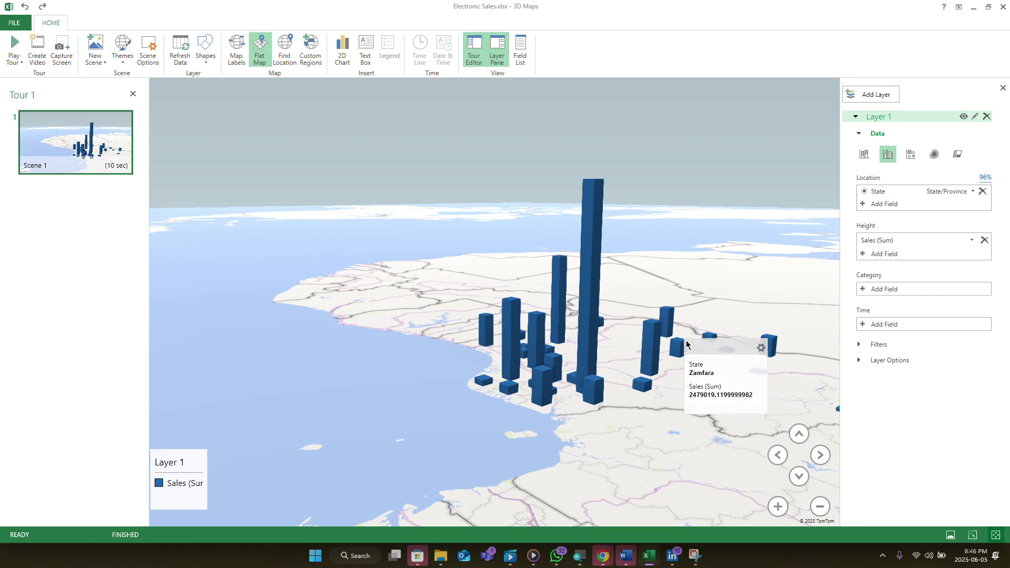
{"action": "left_click_drag", "start_coordinate": [684, 339], "coordinate": [527, 332]}
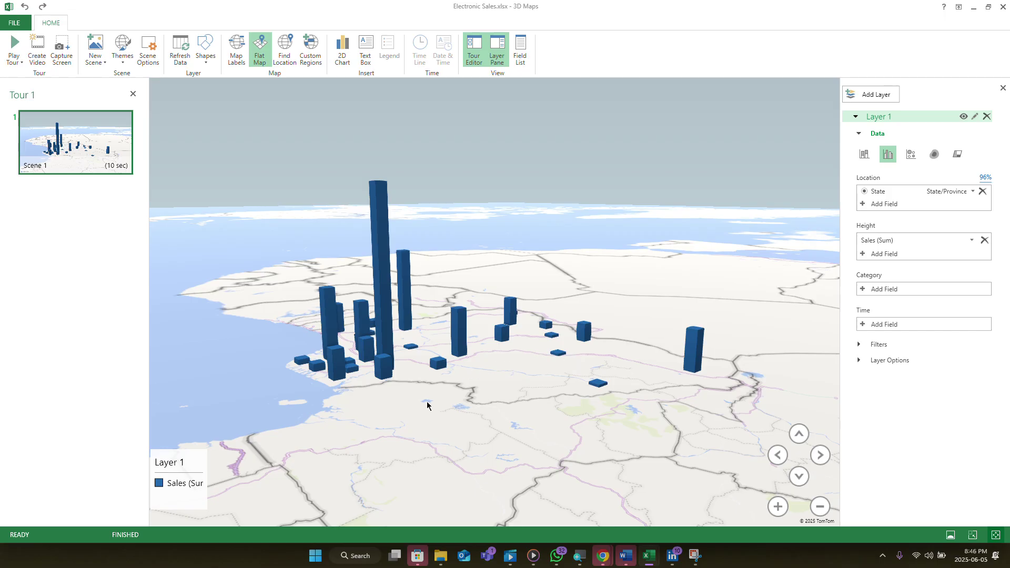
{"action": "left_click_drag", "start_coordinate": [422, 407], "coordinate": [498, 411]}
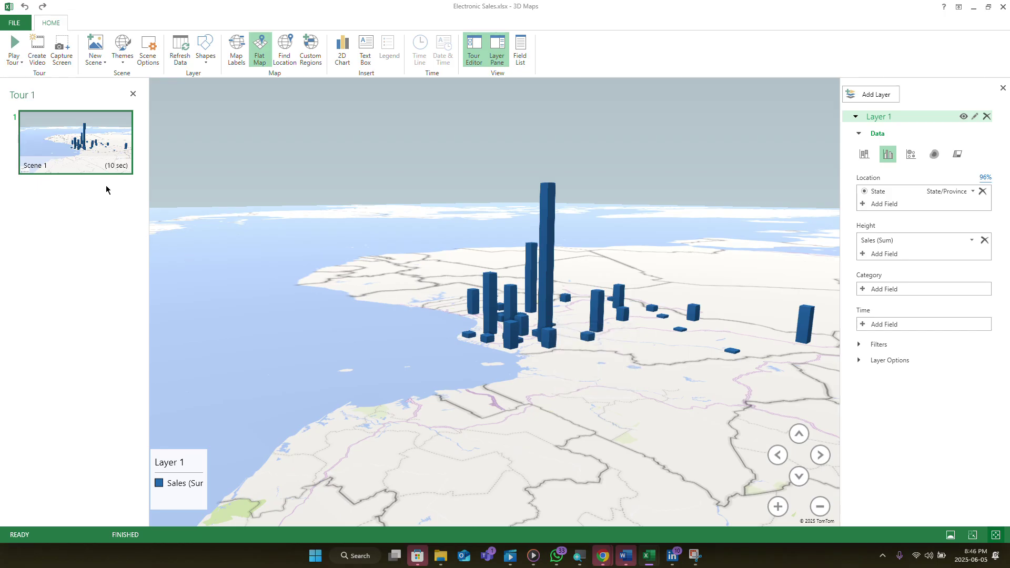
- Play Tour 1 from the beginning in full screen and return to the tour editor
{"action": "mouse_move", "coordinate": [131, 168]}
{"action": "left_click", "coordinate": [15, 56]}
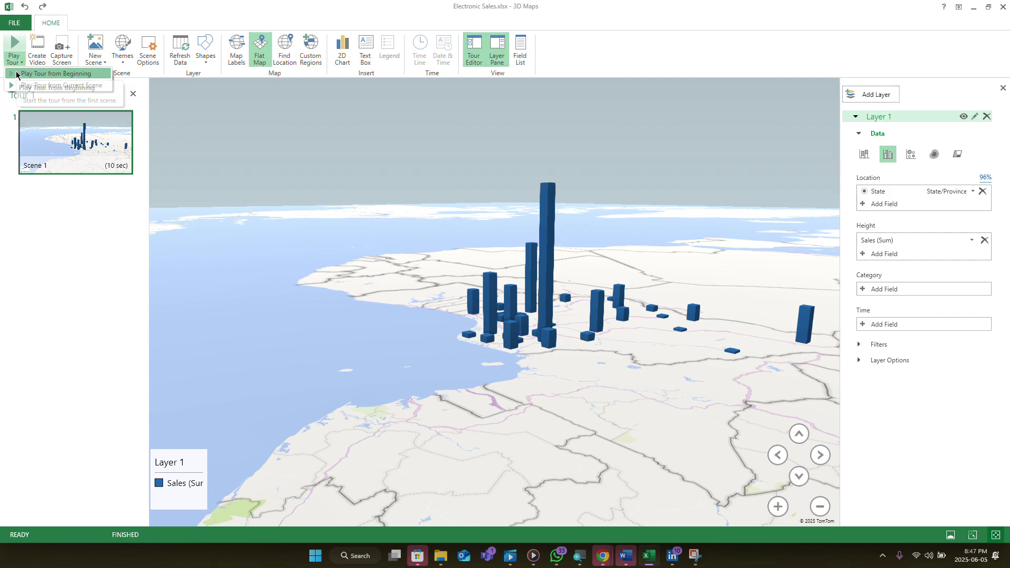
{"action": "left_click", "coordinate": [16, 74]}
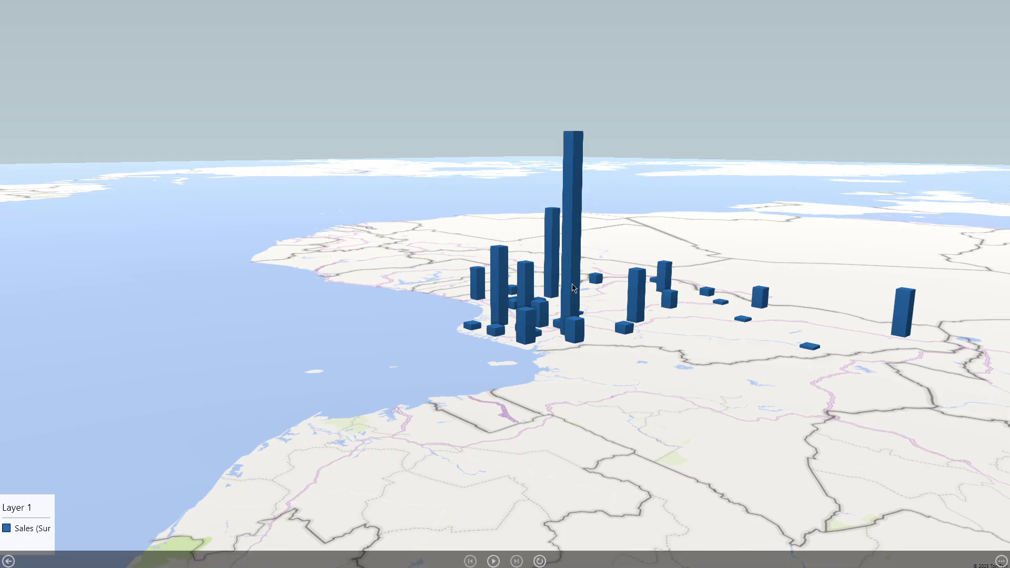
{"action": "left_click", "coordinate": [8, 561]}
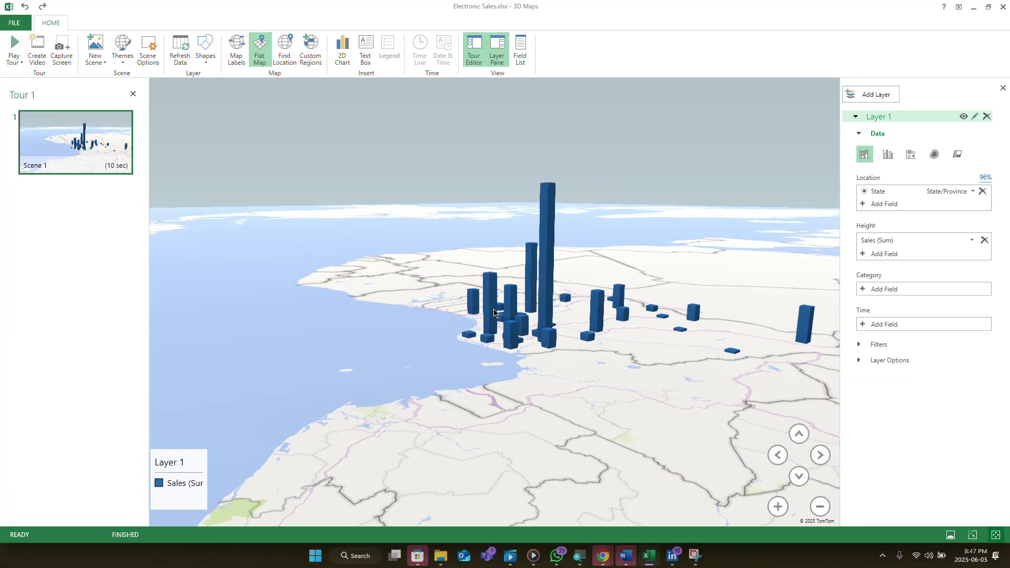
- Read a northern state's data card and examine the state sales columns on the 3D map from far and near views
{"action": "mouse_move", "coordinate": [654, 314]}
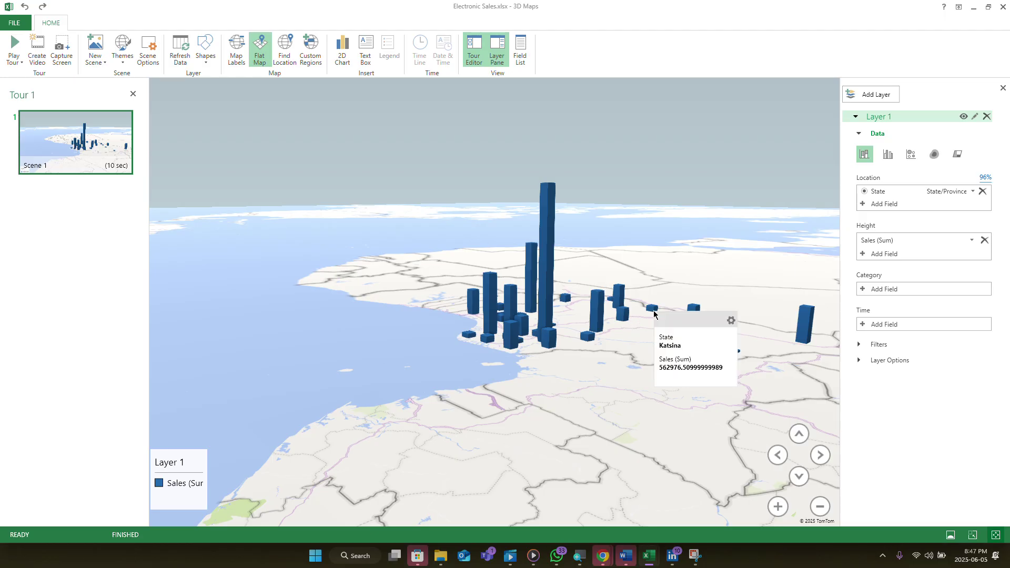
{"action": "scroll", "coordinate": [348, 278], "scroll_direction": "down", "scroll_amount": 5}
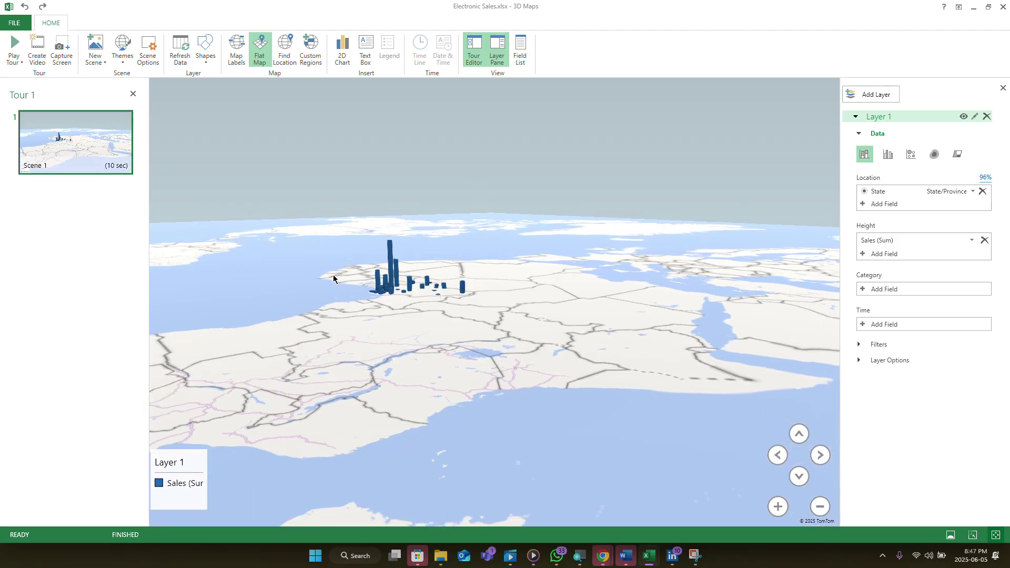
{"action": "left_click_drag", "start_coordinate": [408, 283], "coordinate": [506, 300]}
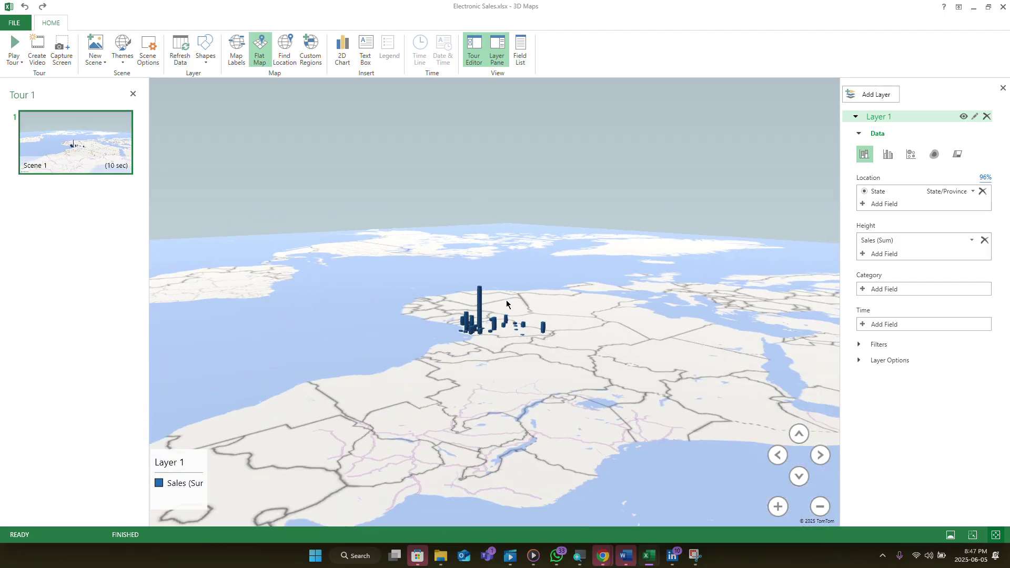
{"action": "scroll", "coordinate": [731, 440], "scroll_direction": "up", "scroll_amount": 3}
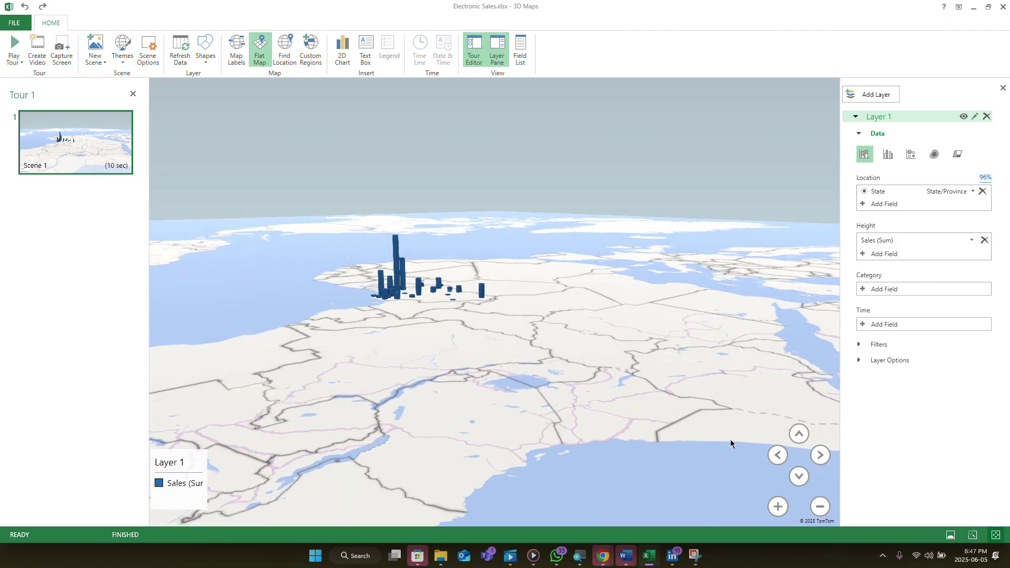
{"action": "left_click_drag", "start_coordinate": [338, 358], "coordinate": [432, 431]}
{"action": "left_click_drag", "start_coordinate": [450, 368], "coordinate": [424, 450]}
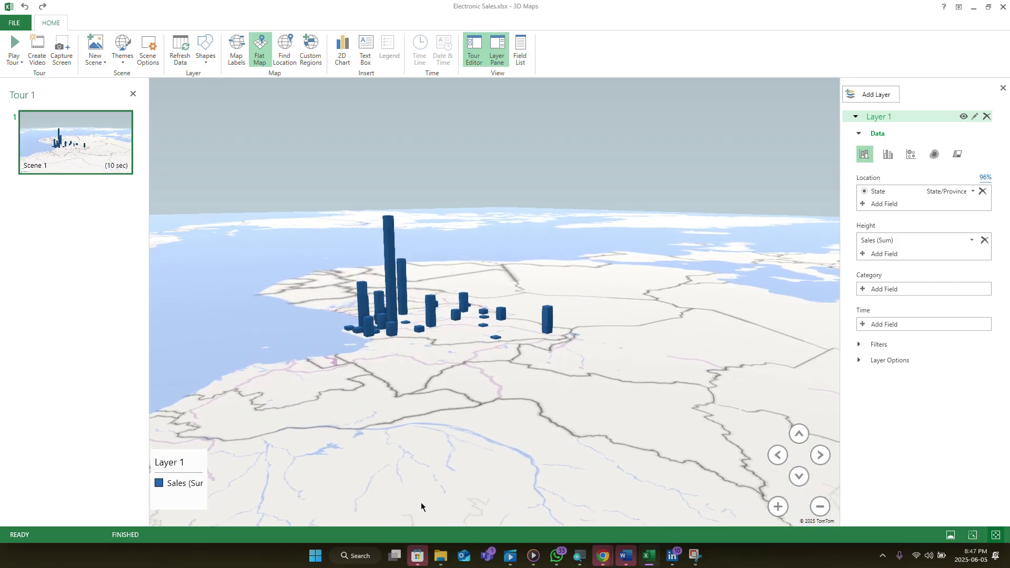
{"action": "scroll", "coordinate": [436, 383], "scroll_direction": "up", "scroll_amount": 5}
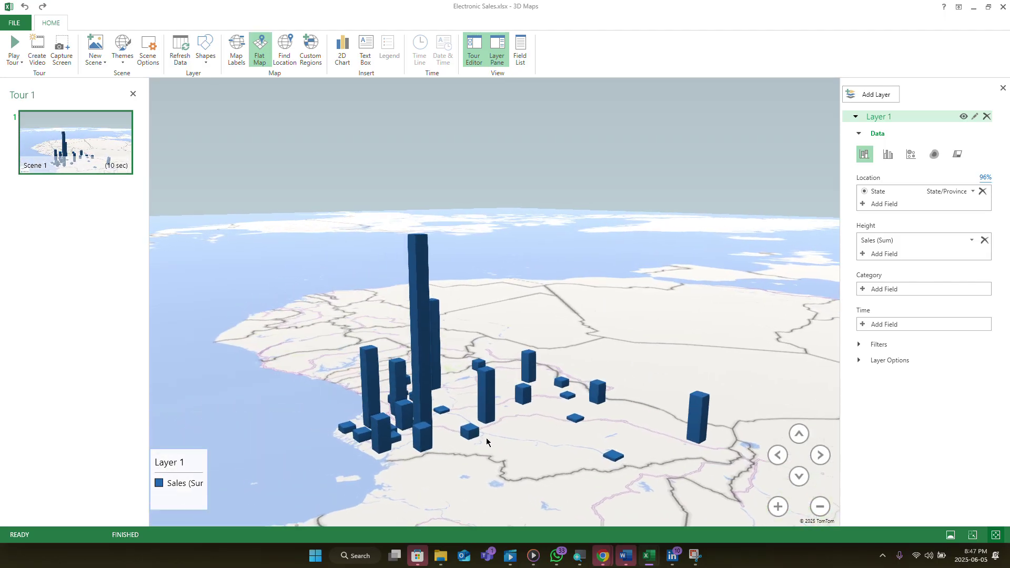
{"action": "left_click_drag", "start_coordinate": [486, 438], "coordinate": [427, 446]}
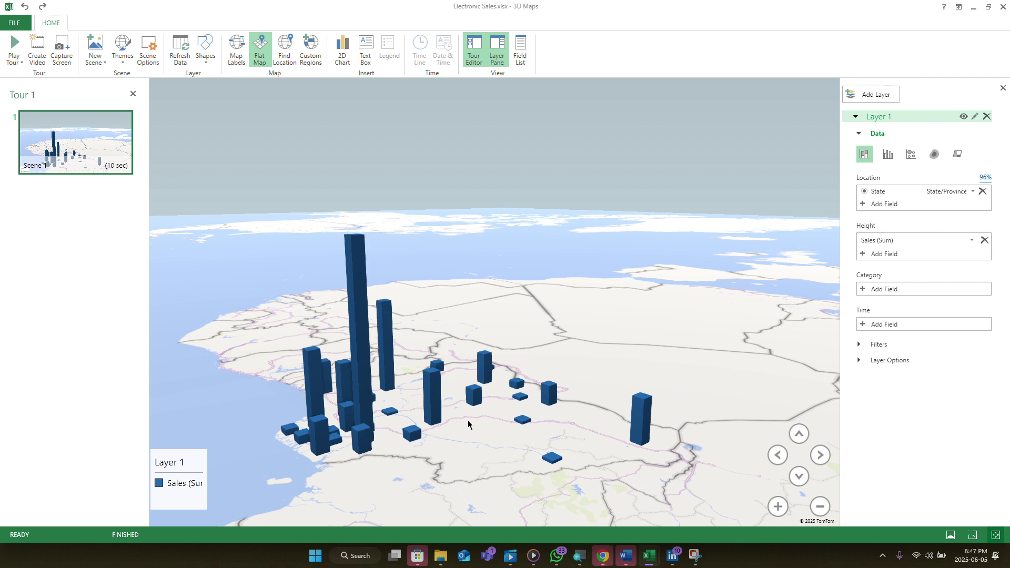
{"action": "left_click_drag", "start_coordinate": [560, 438], "coordinate": [540, 401]}
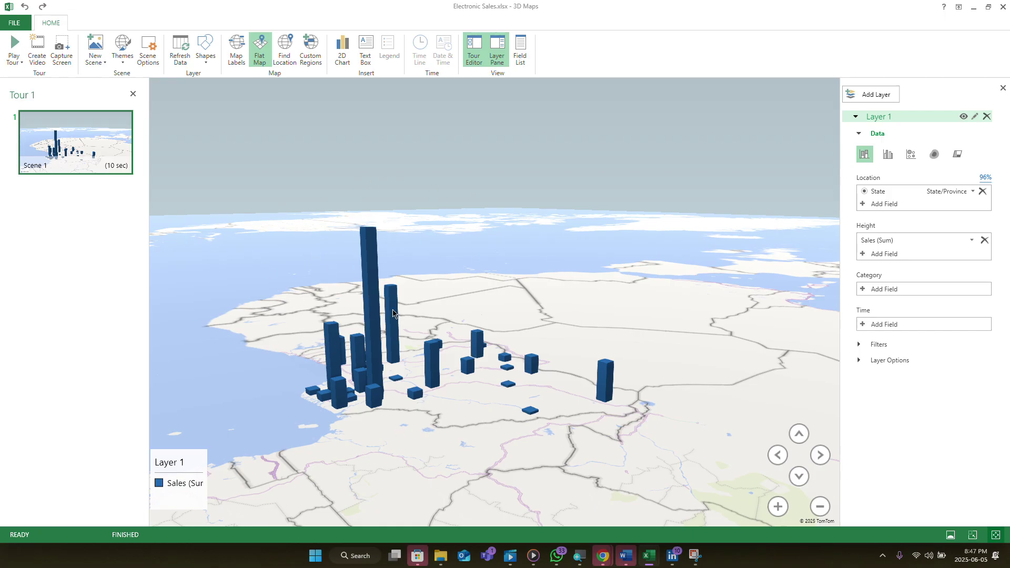
{"action": "mouse_move", "coordinate": [393, 314]}
{"action": "mouse_move", "coordinate": [610, 559]}
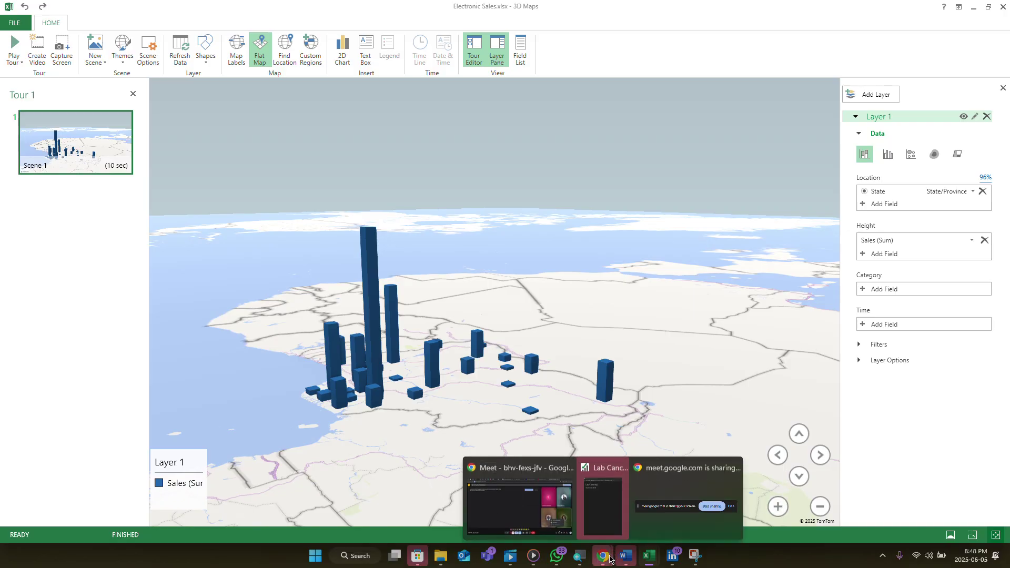
{"action": "mouse_move", "coordinate": [554, 530]}
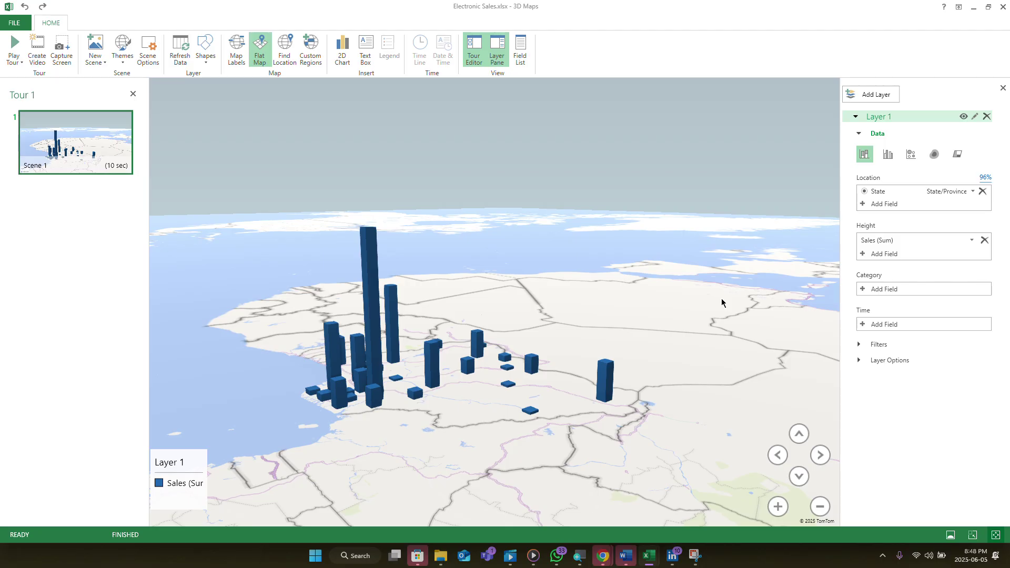
- Return to the Electronic Sales workbook, clear the table selection on Sales_Details, and view its last columns and the cells beyond them
{"action": "mouse_move", "coordinate": [652, 558]}
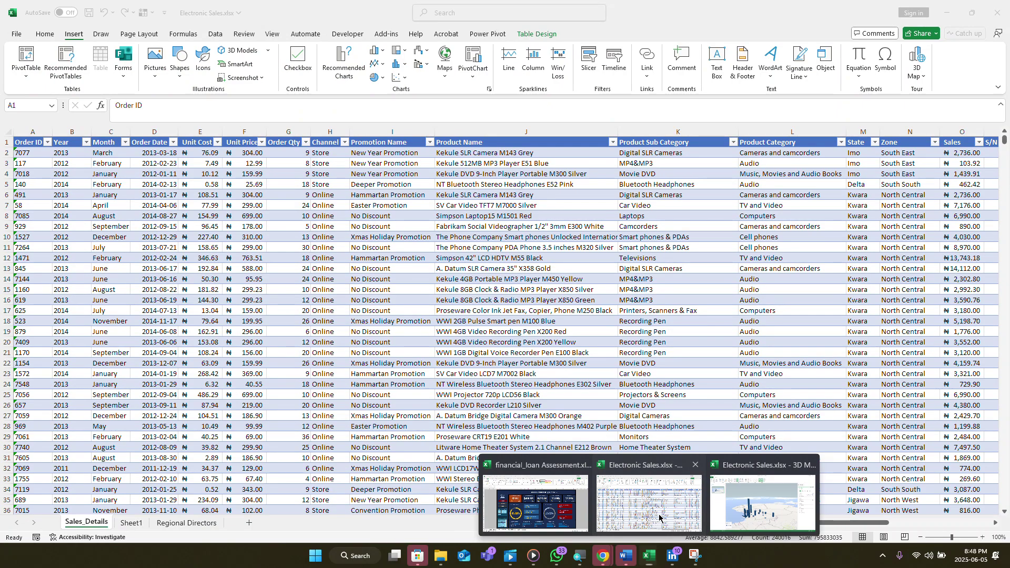
{"action": "left_click", "coordinate": [659, 511]}
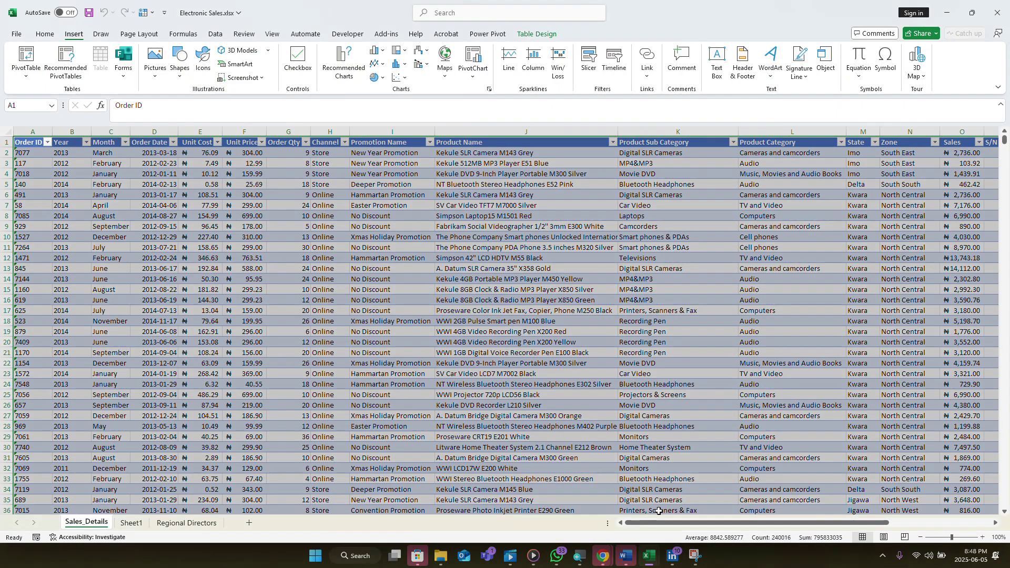
{"action": "left_click", "coordinate": [552, 320]}
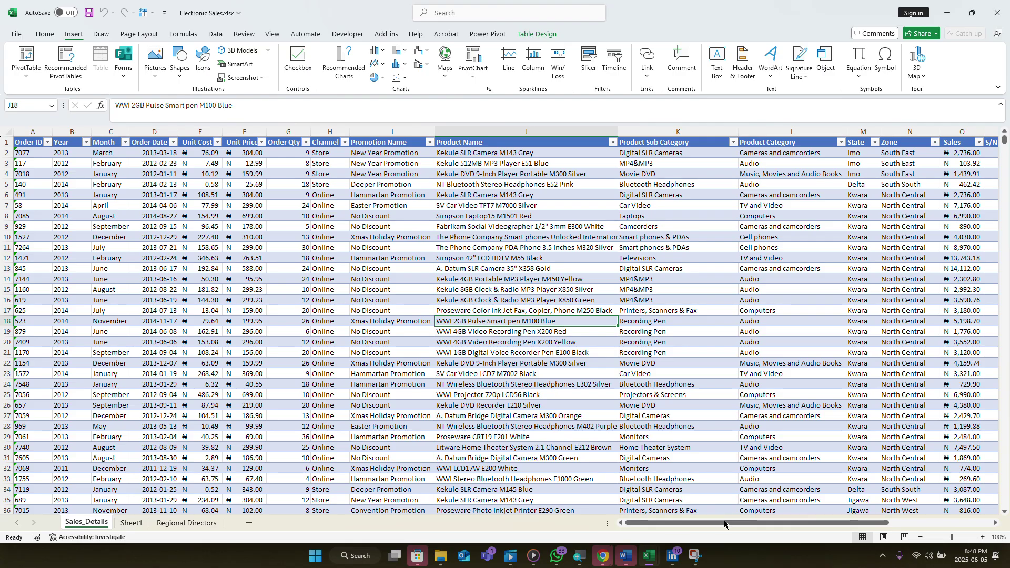
{"action": "left_click_drag", "start_coordinate": [725, 522], "coordinate": [835, 523]}
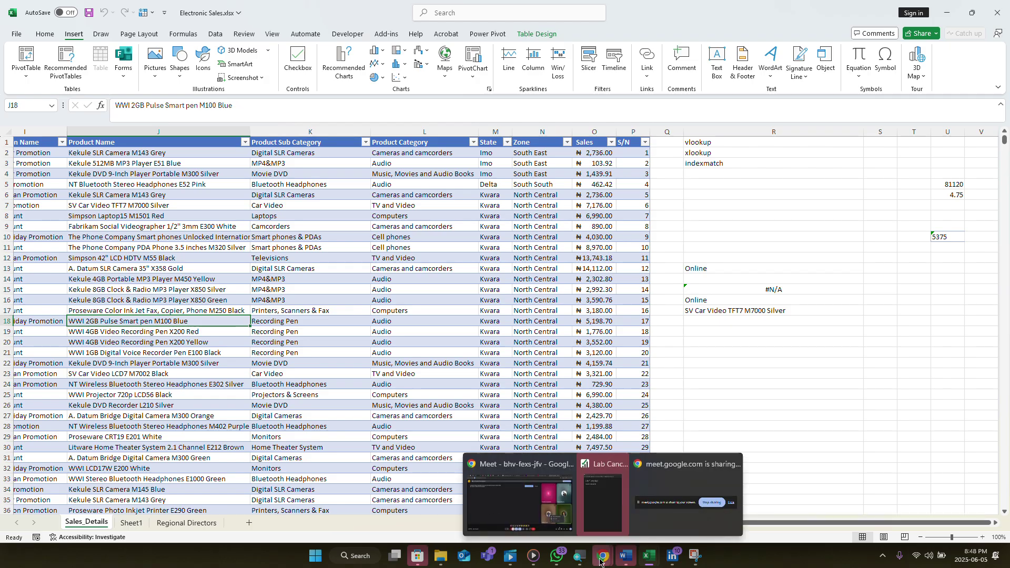
- Switch to the Google Meet call in Chrome
{"action": "mouse_move", "coordinate": [561, 508]}
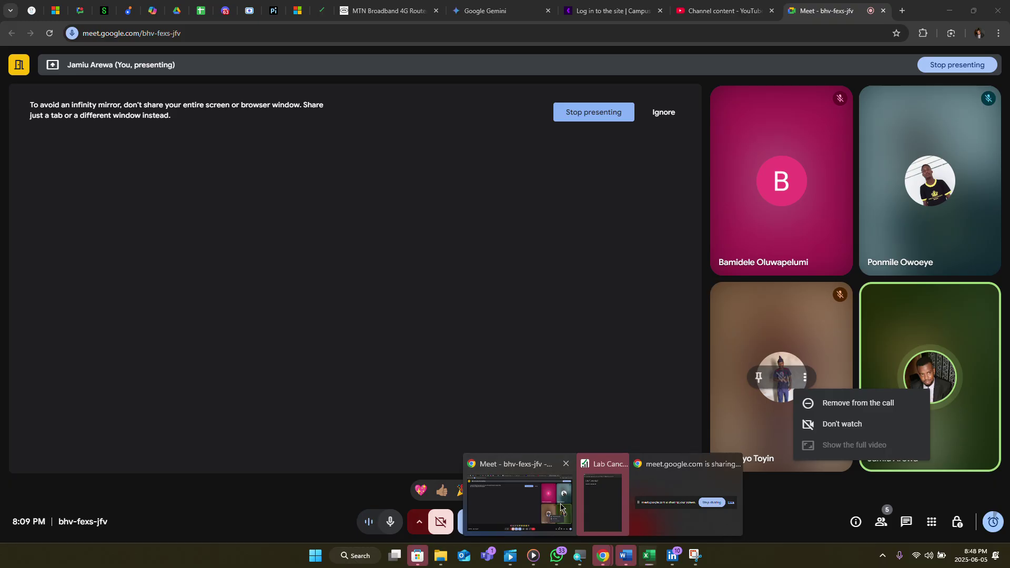
{"action": "left_click", "coordinate": [561, 508]}
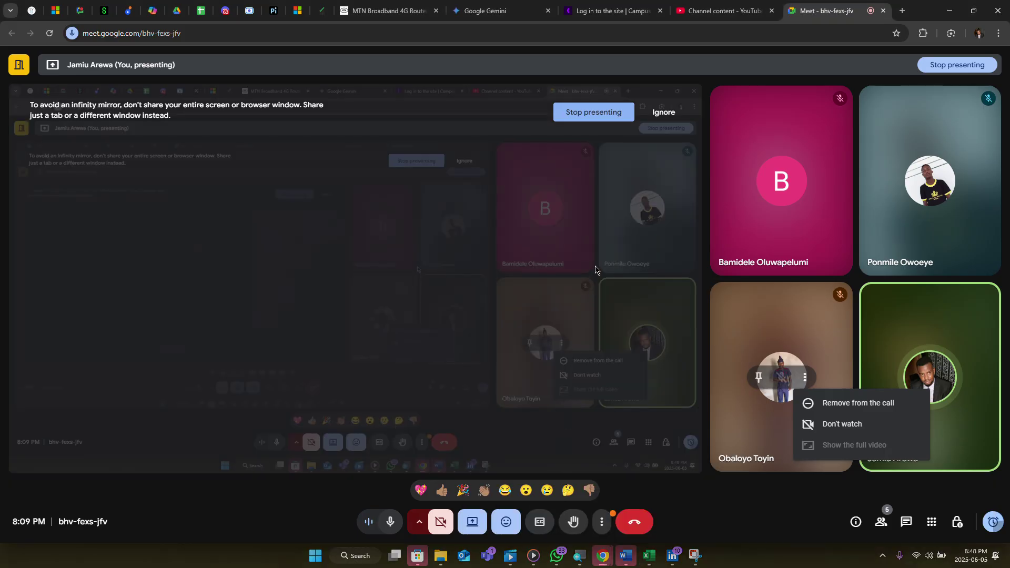